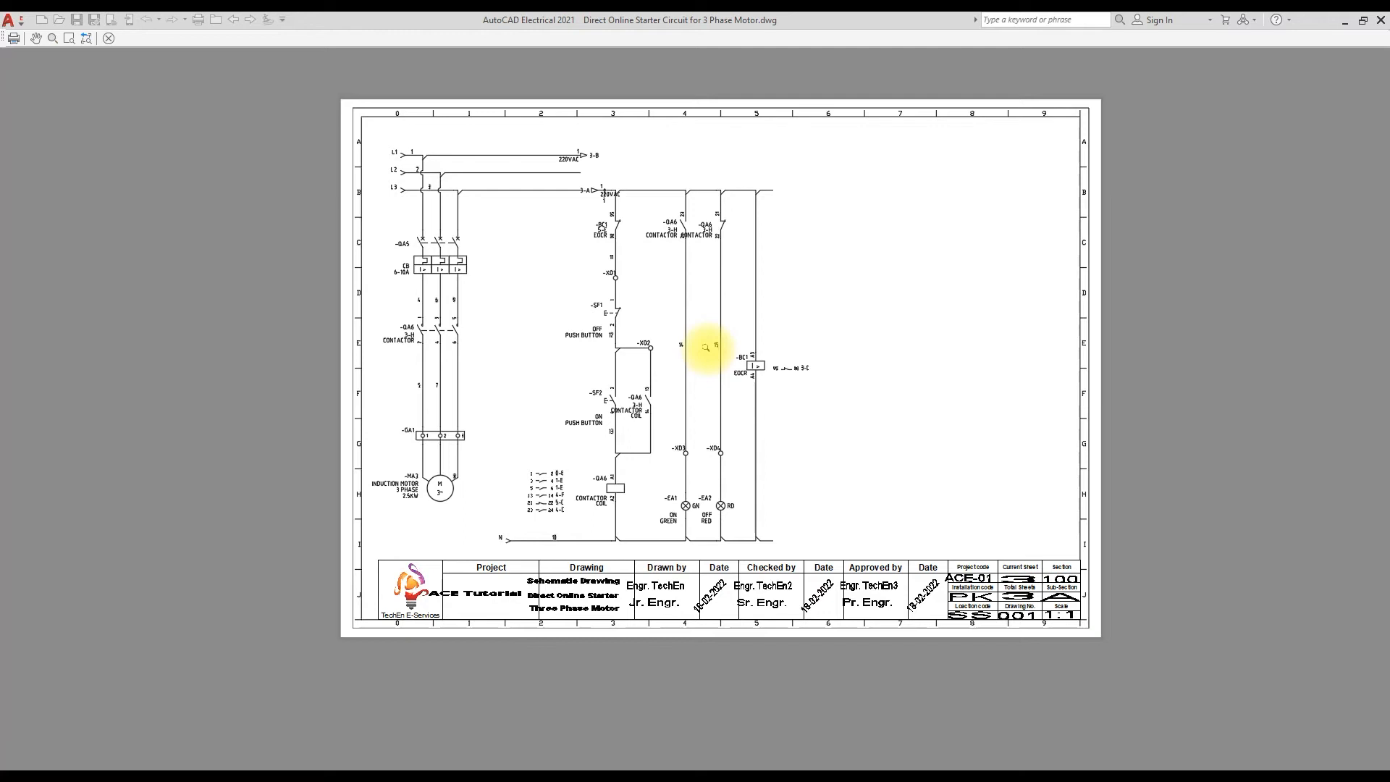
Set the plot orientation to landscape with upside-down plotting, and preview the completed starter circuit sheet
key(Escape)
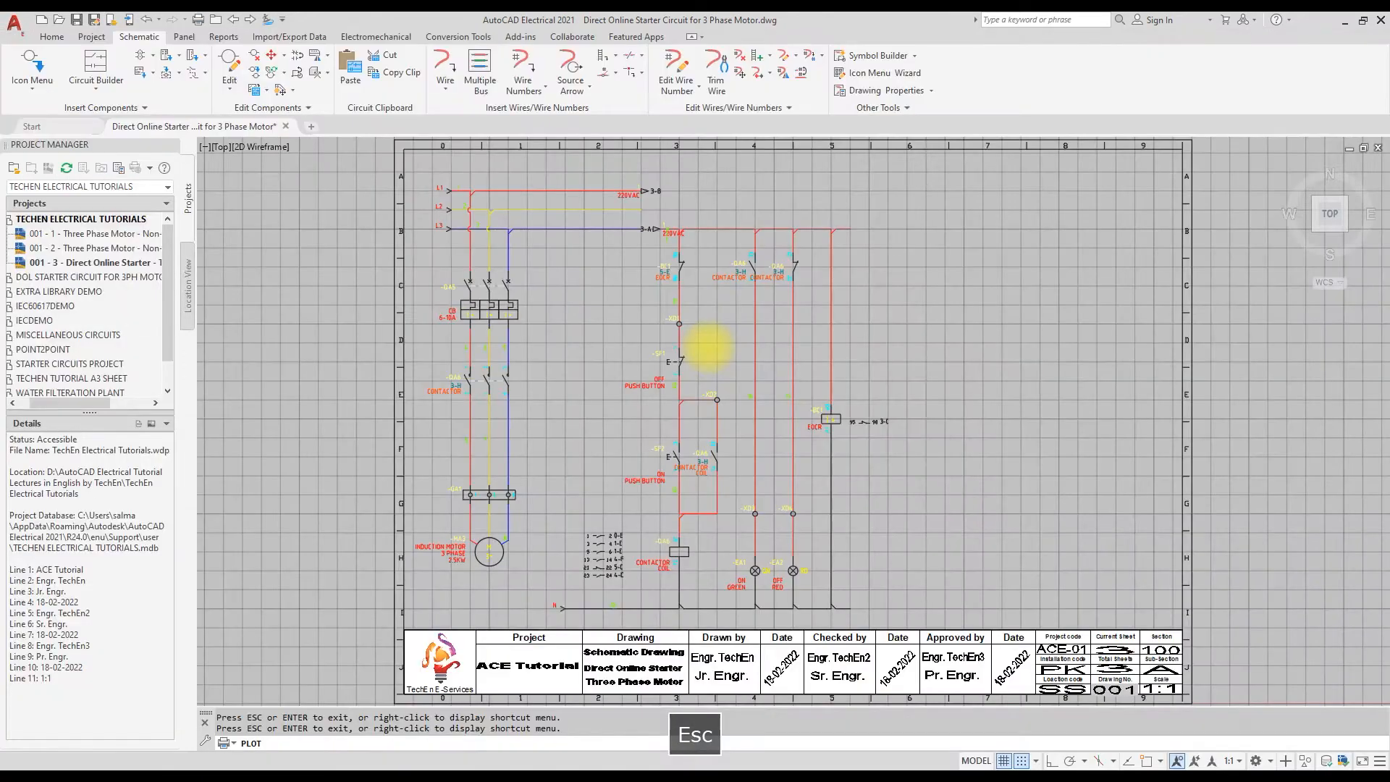
click(840, 528)
click(835, 543)
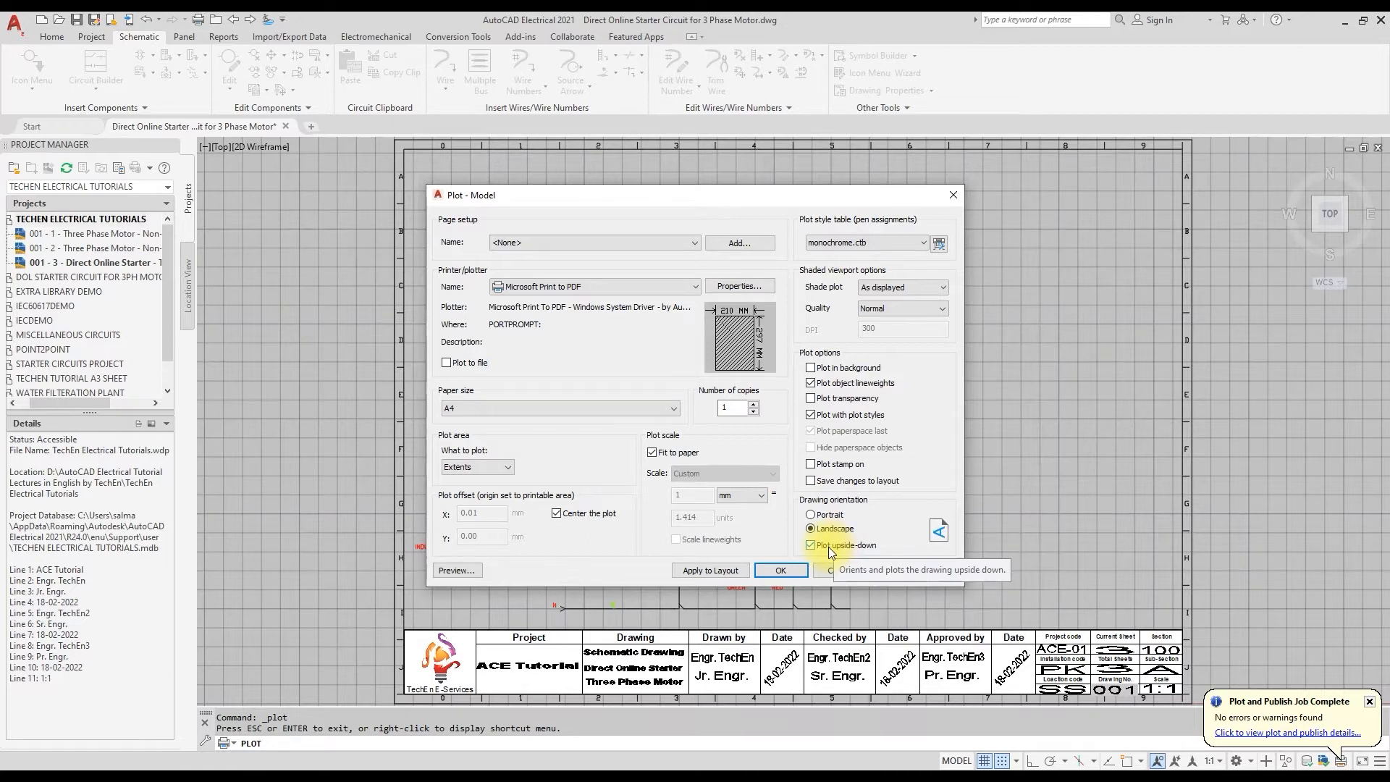
click(452, 571)
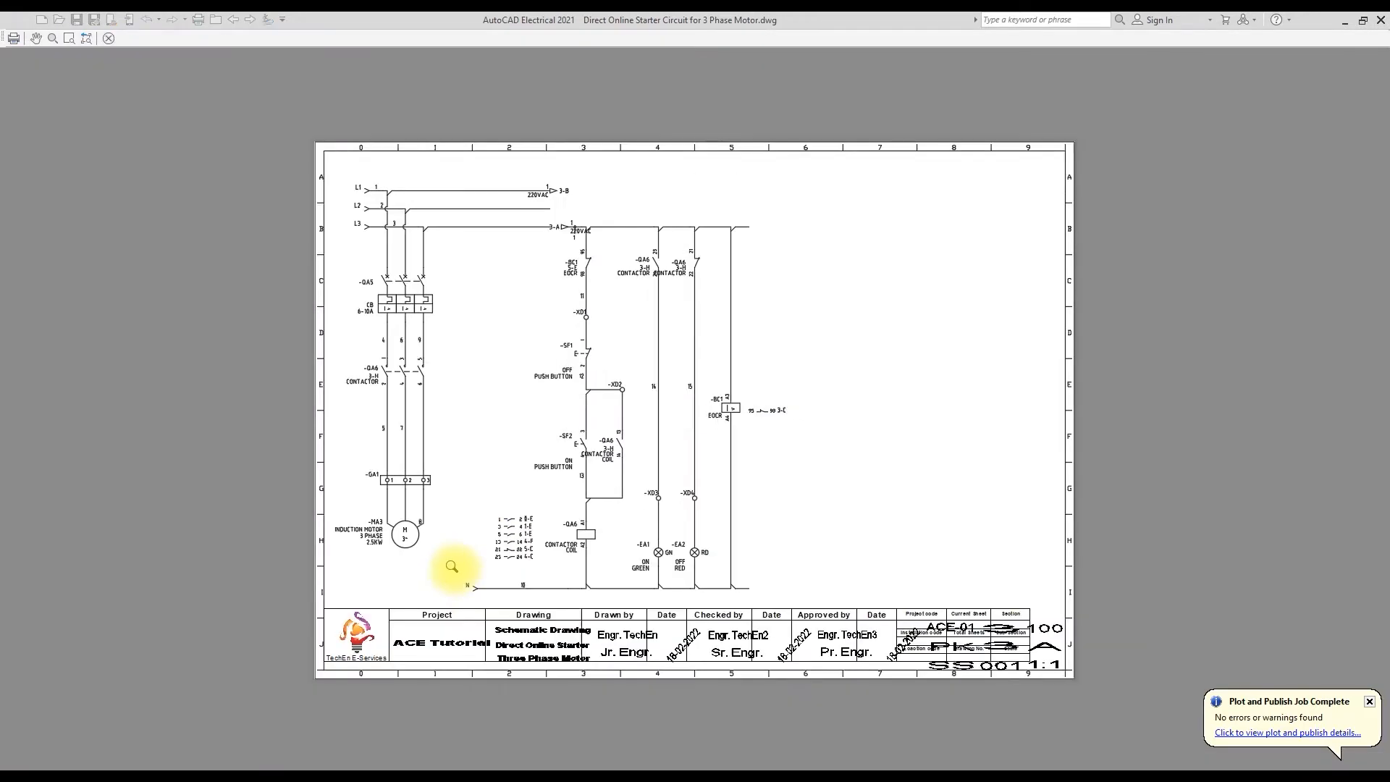
key(Escape)
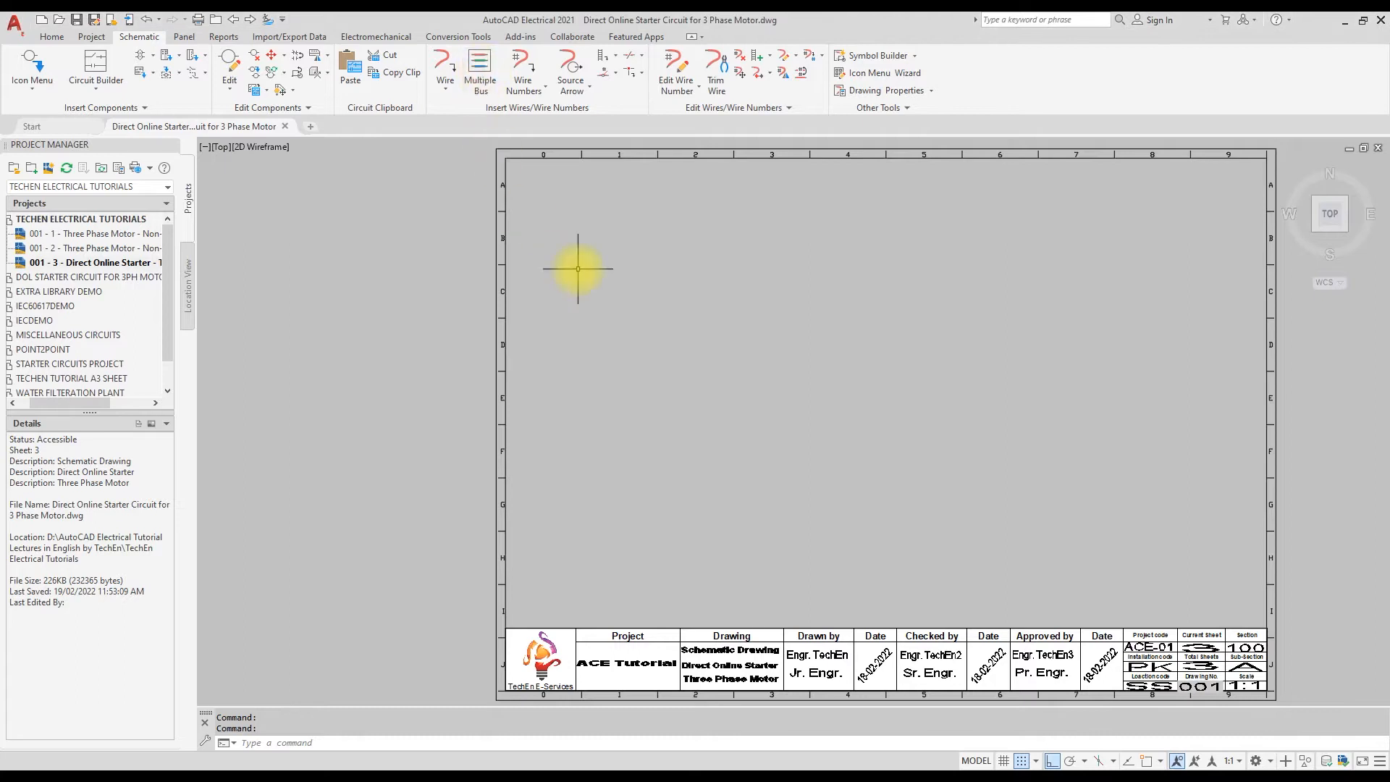
Turn on the grid and draw a horizontal three-wire bus with spacing 10 in empty space across columns 0 to 2 in rows A and B
click(480, 75)
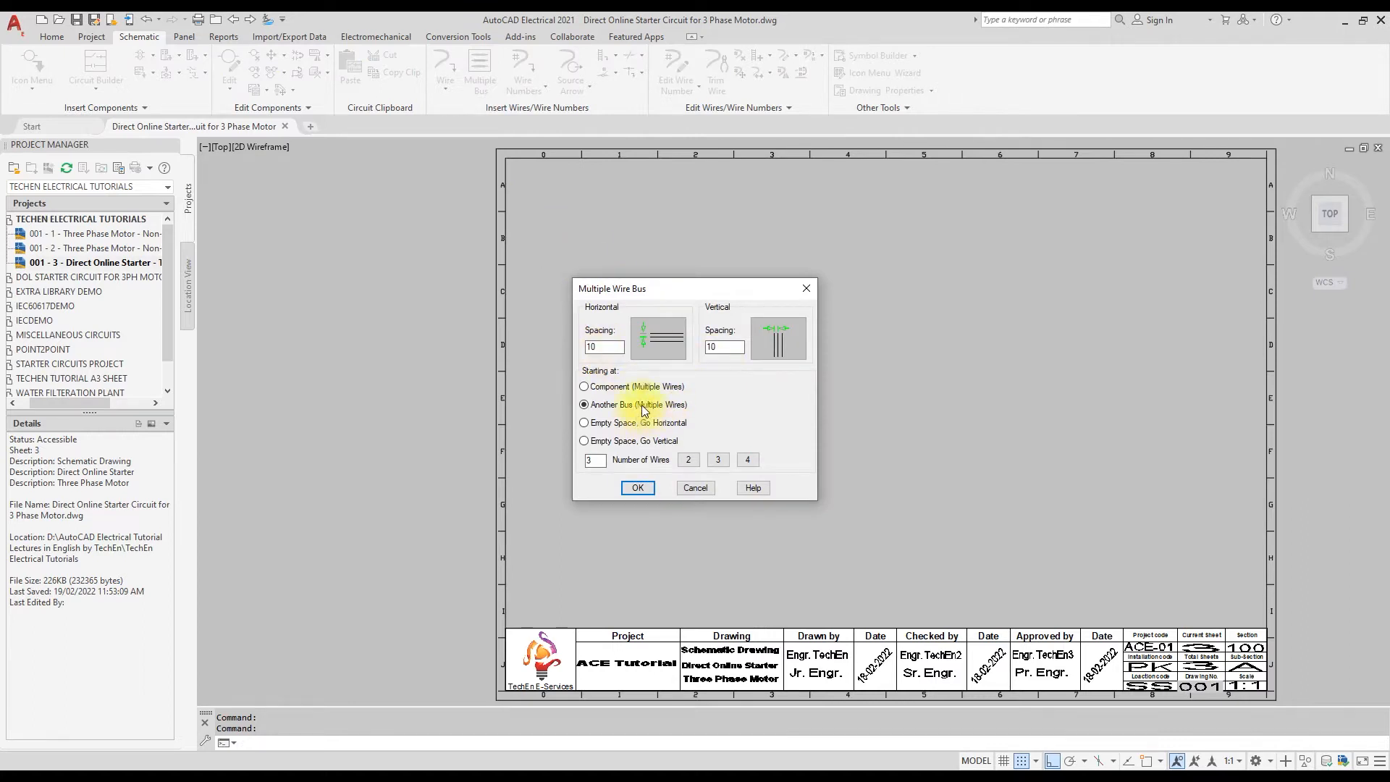
click(718, 462)
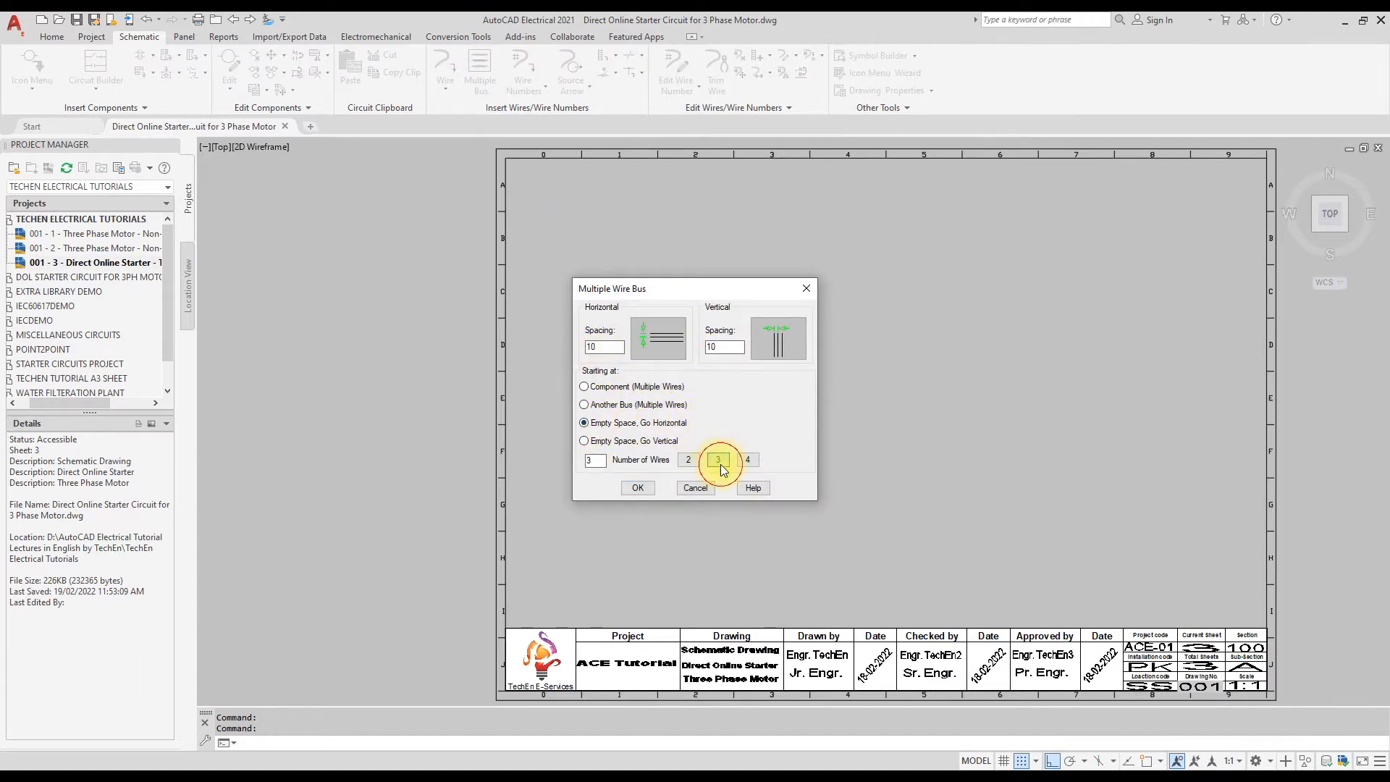
click(637, 490)
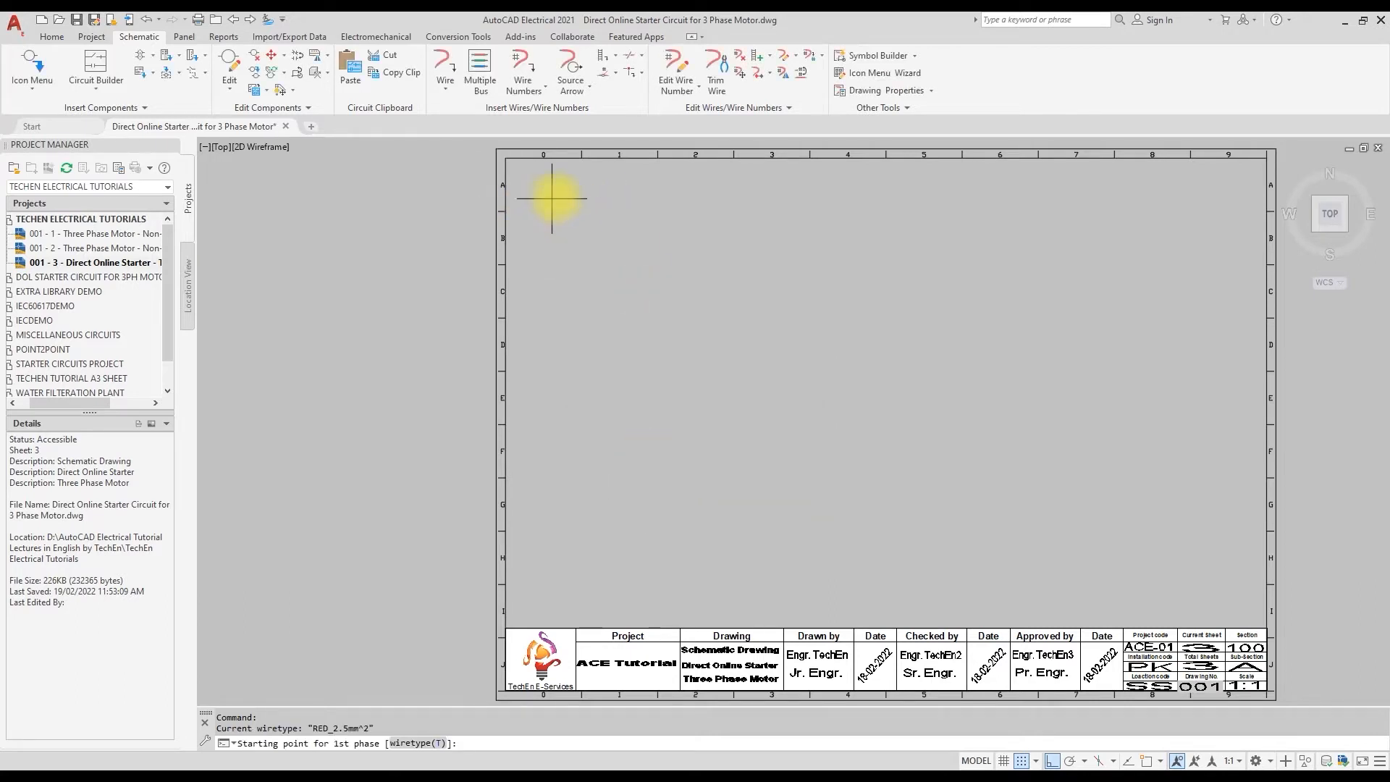
click(1003, 761)
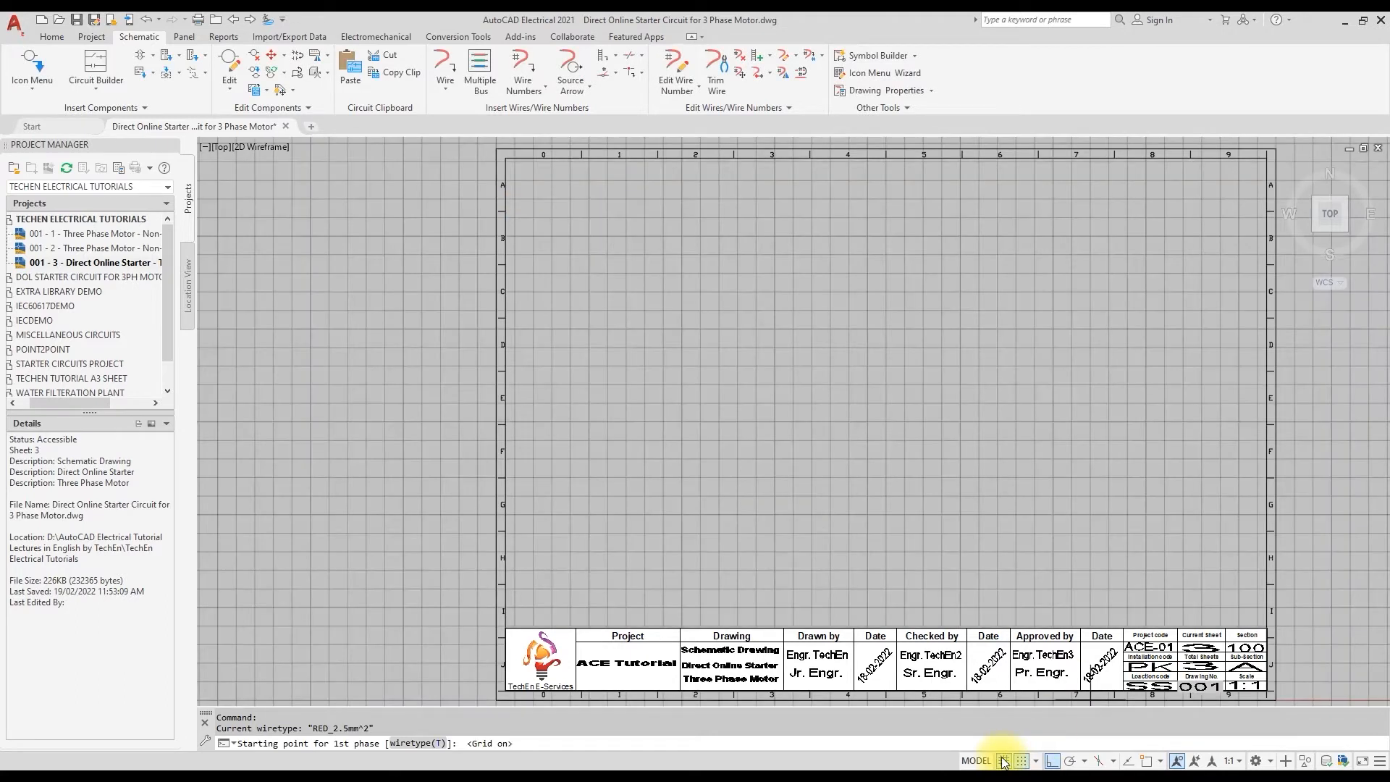
click(552, 197)
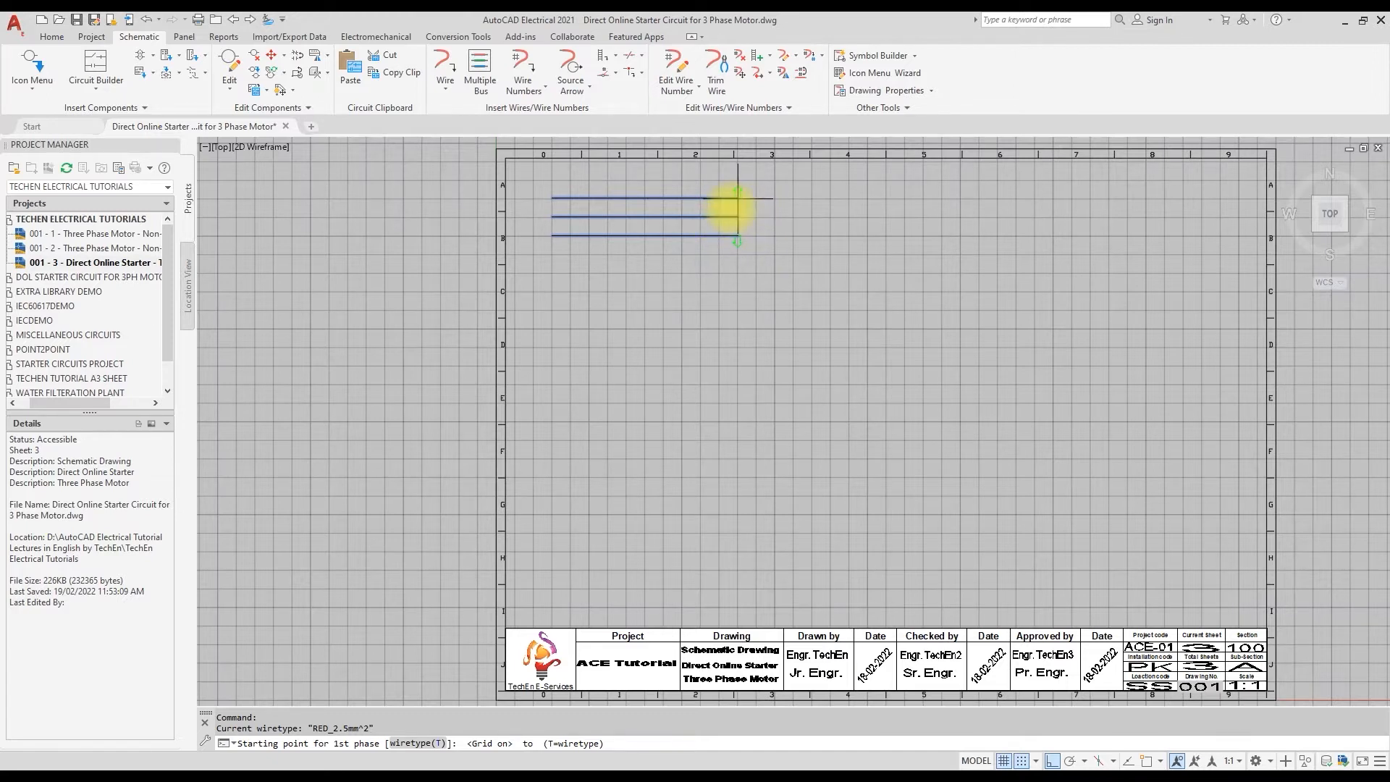
click(736, 208)
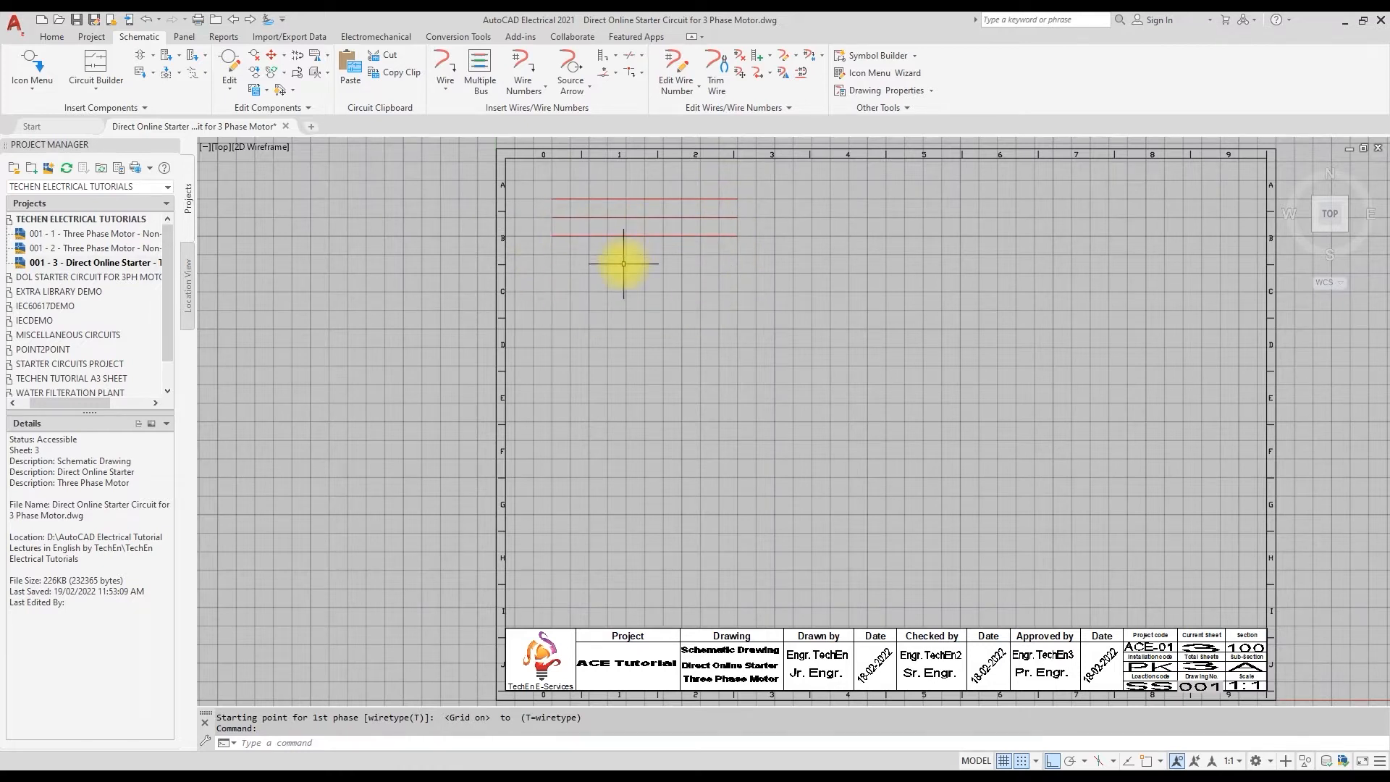
Branch a vertical three-wire bus with spacing 10 off the horizontal bus in column 0, running down to row H
click(480, 65)
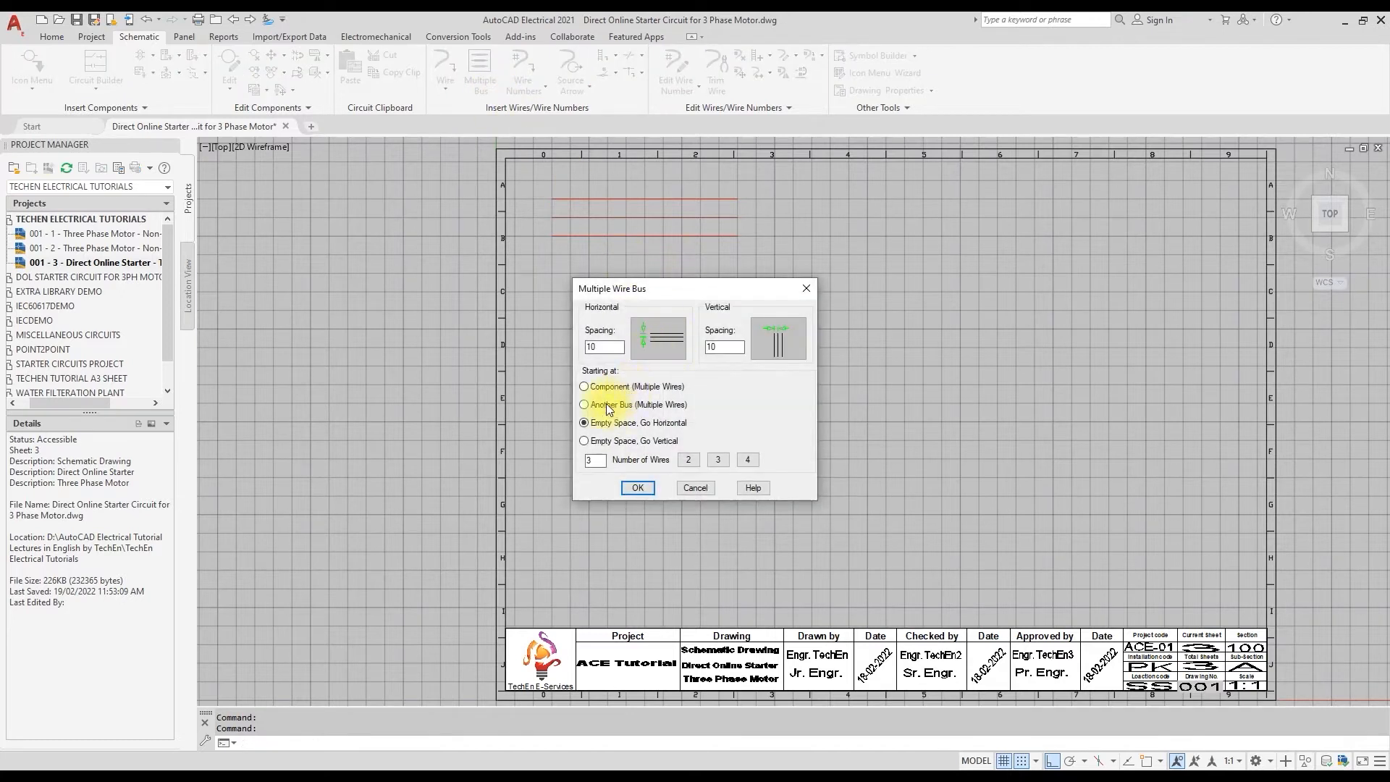
click(718, 460)
click(637, 488)
click(572, 199)
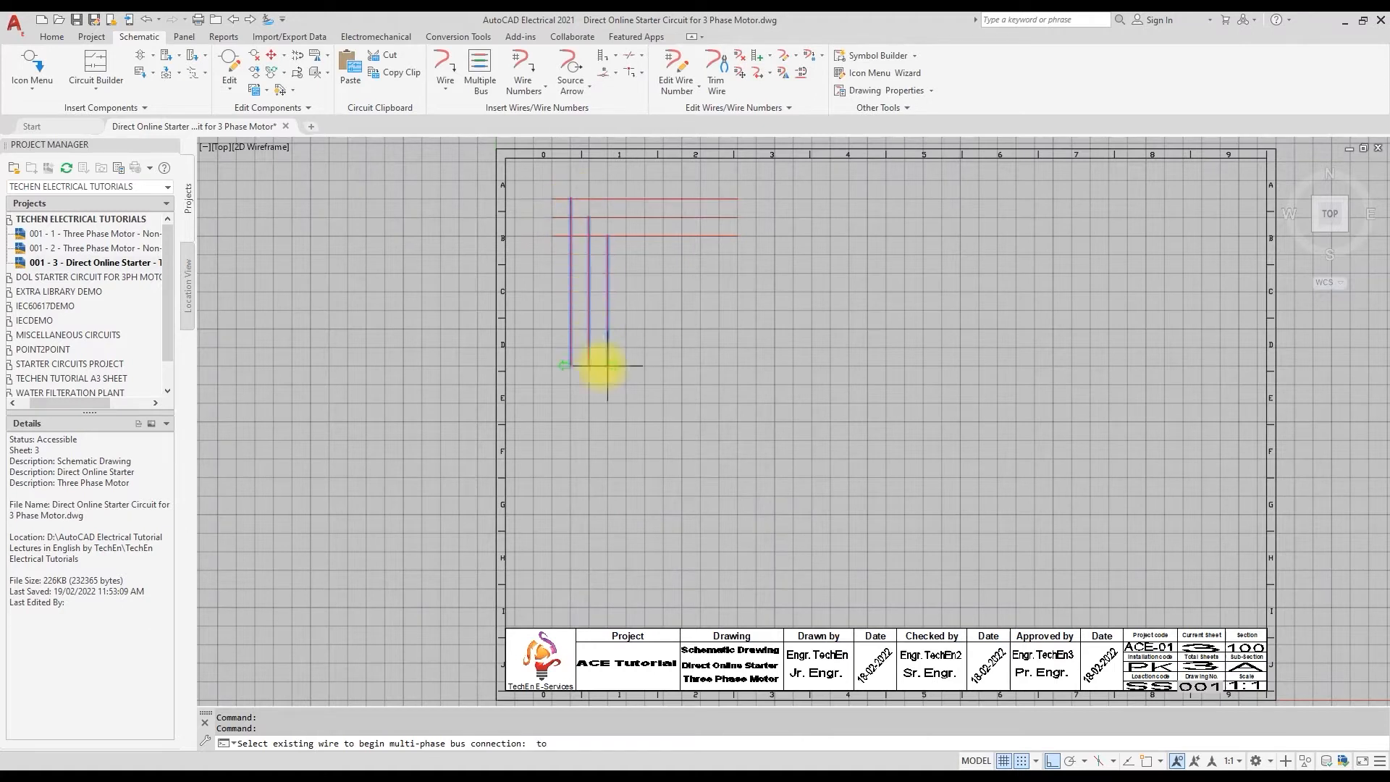
click(589, 570)
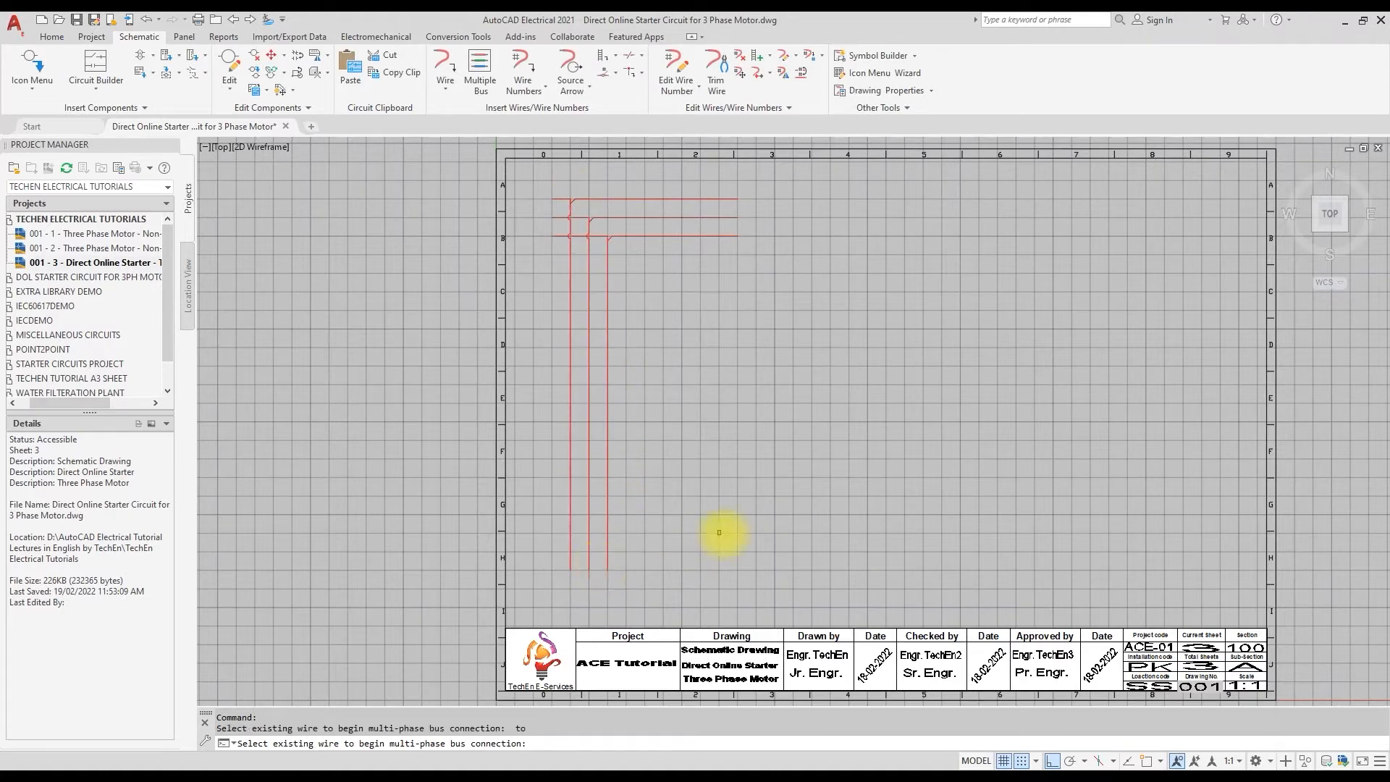
key(Return)
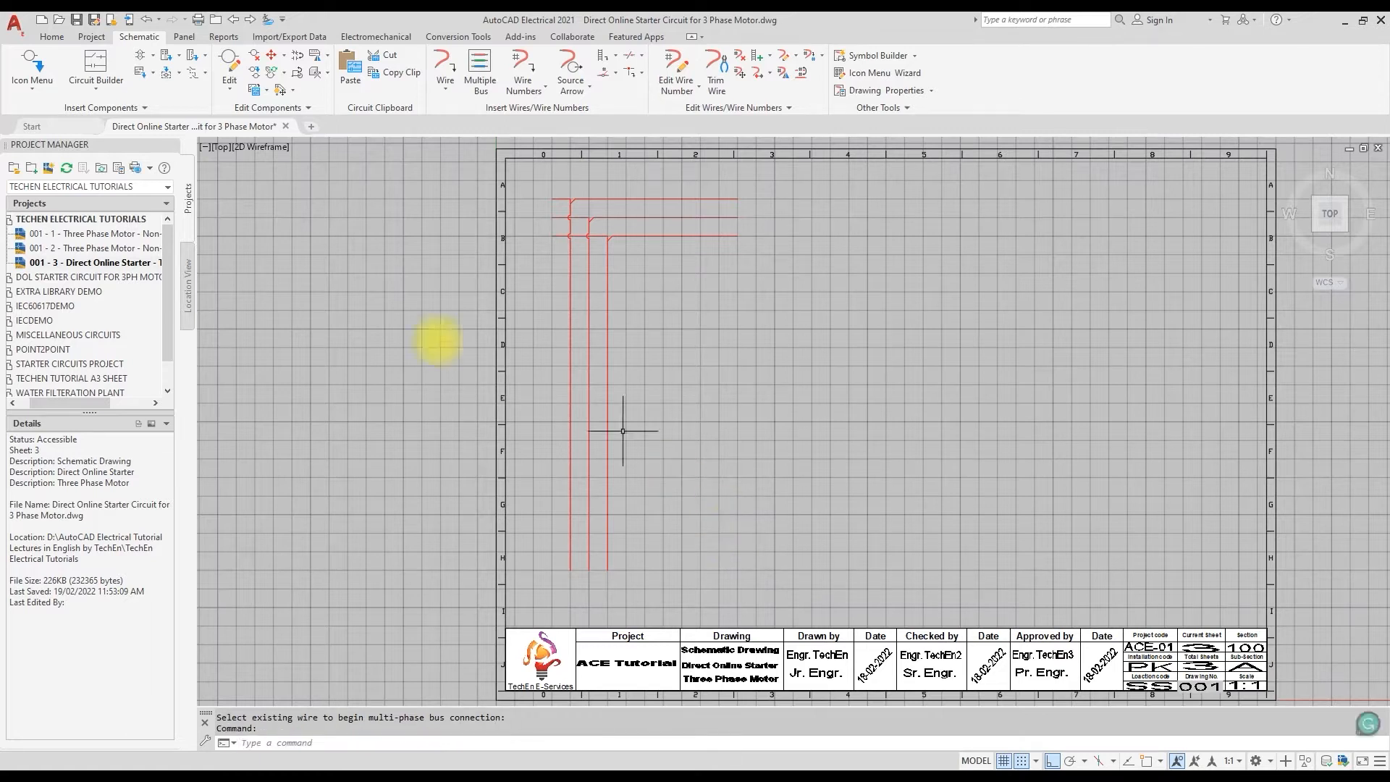
Insert a 3-pole Current Limit/Thermal circuit breaker across the three vertical wires at row C
click(29, 91)
click(48, 114)
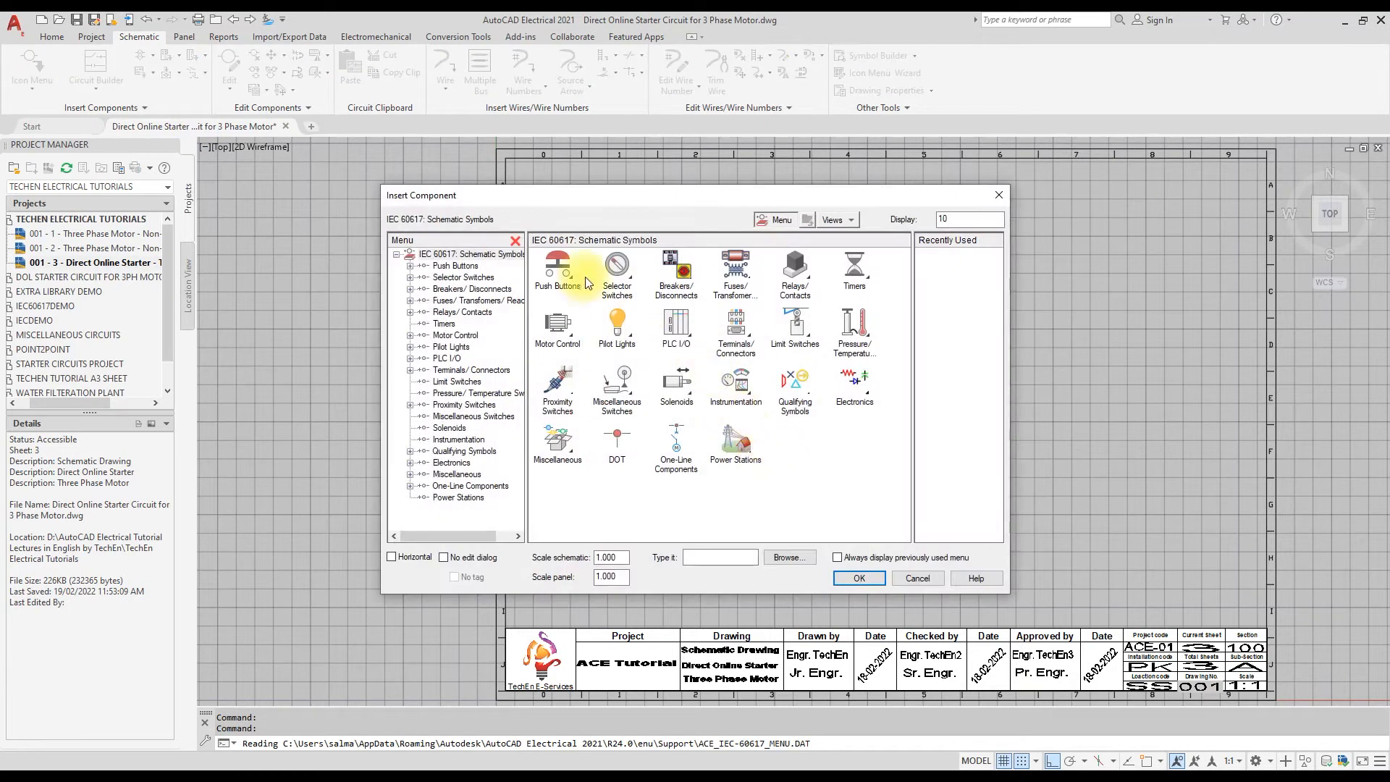
click(673, 273)
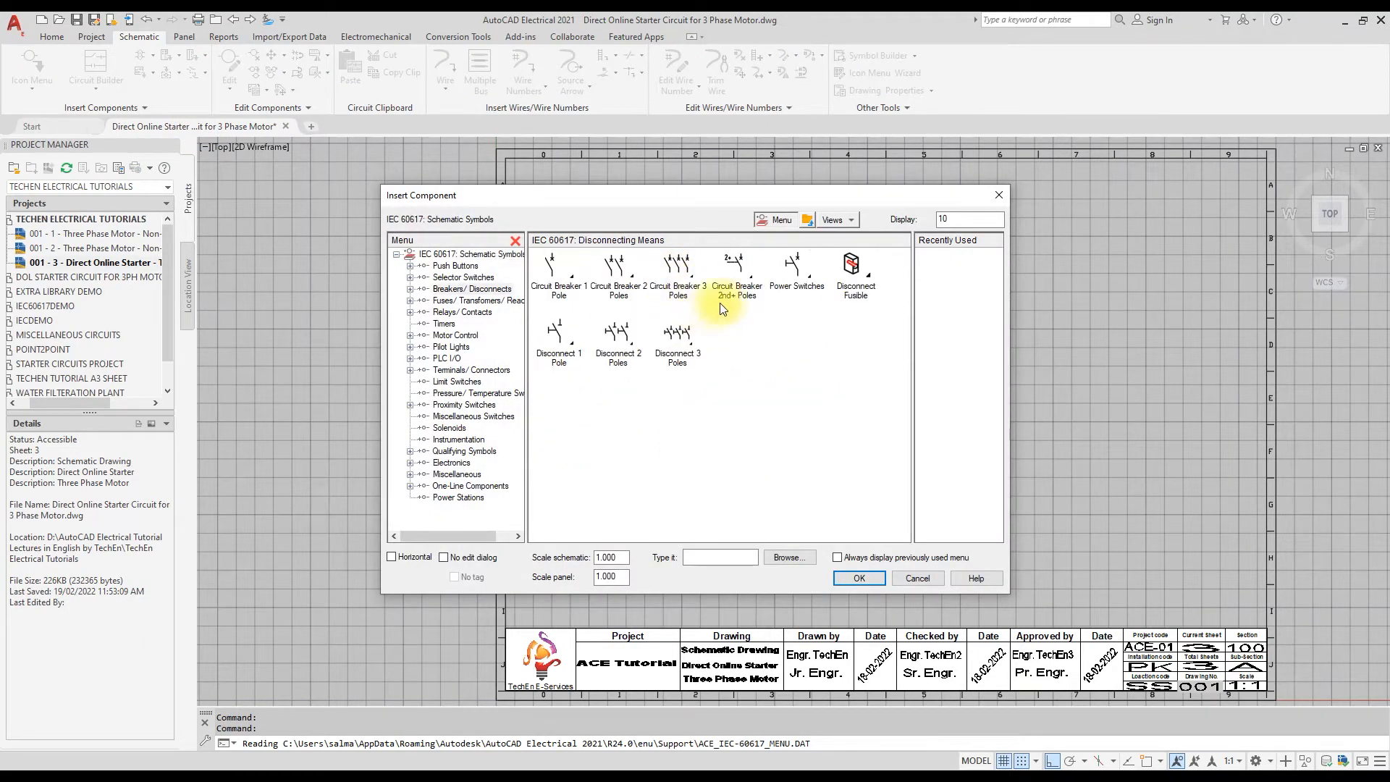
click(681, 293)
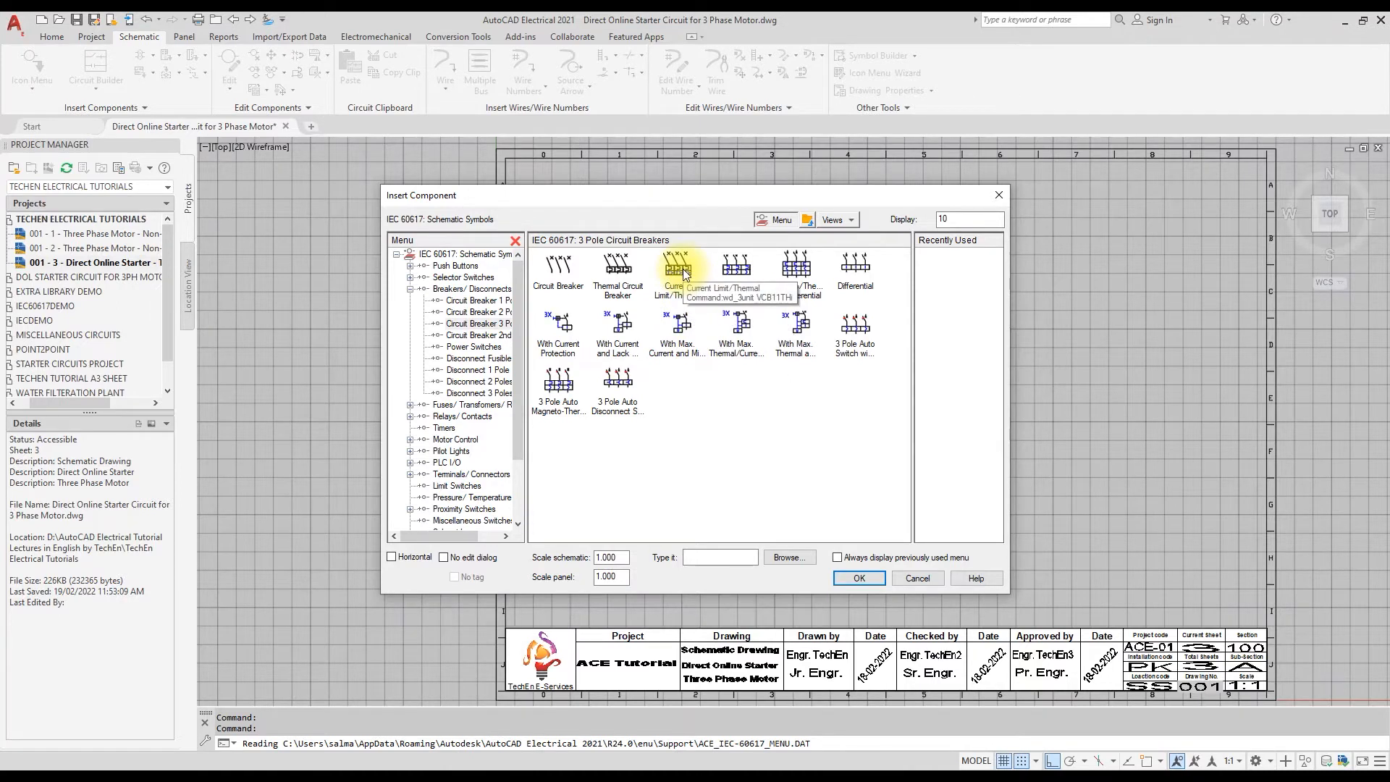
click(684, 273)
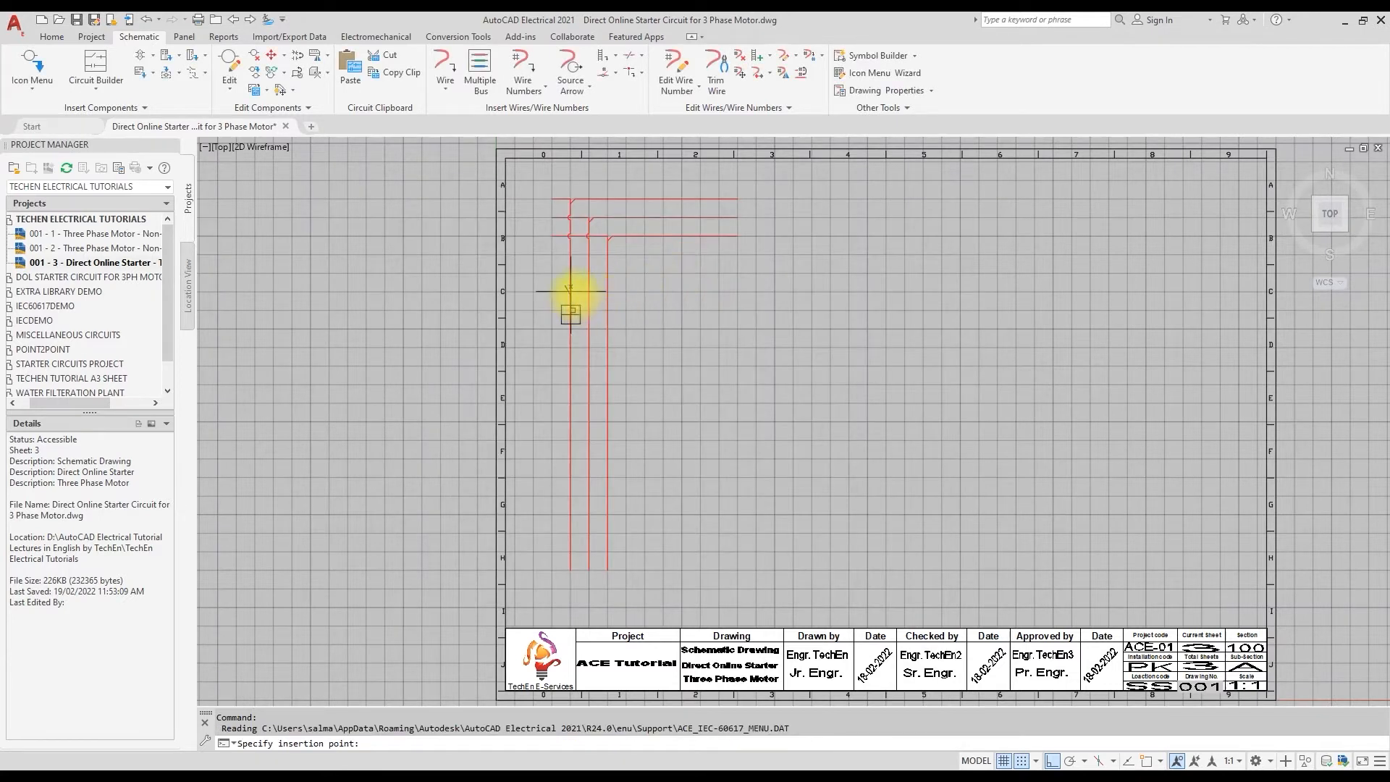
click(570, 291)
click(715, 387)
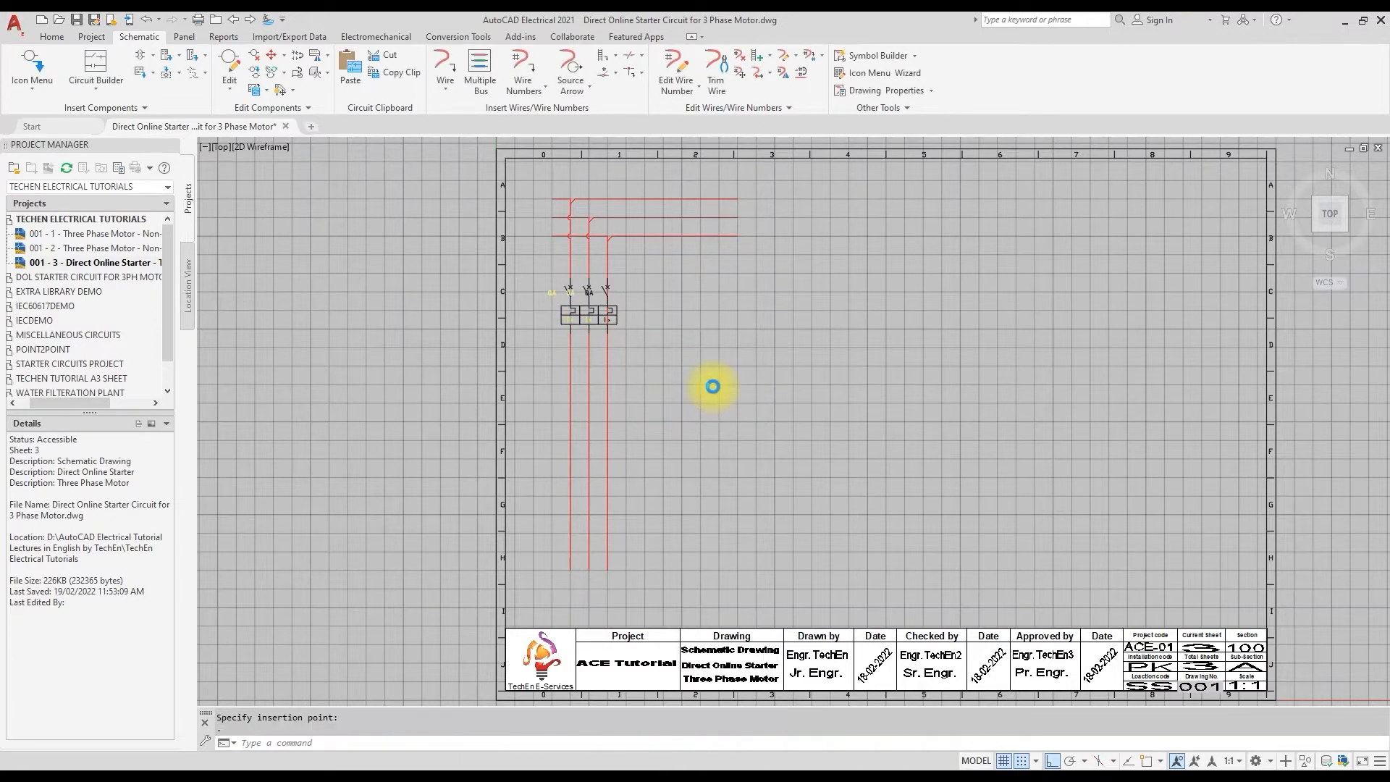
Tag the circuit breaker Q1 and enter CB and 6-10A as its two description lines
click(635, 249)
drag(627, 248, 596, 239)
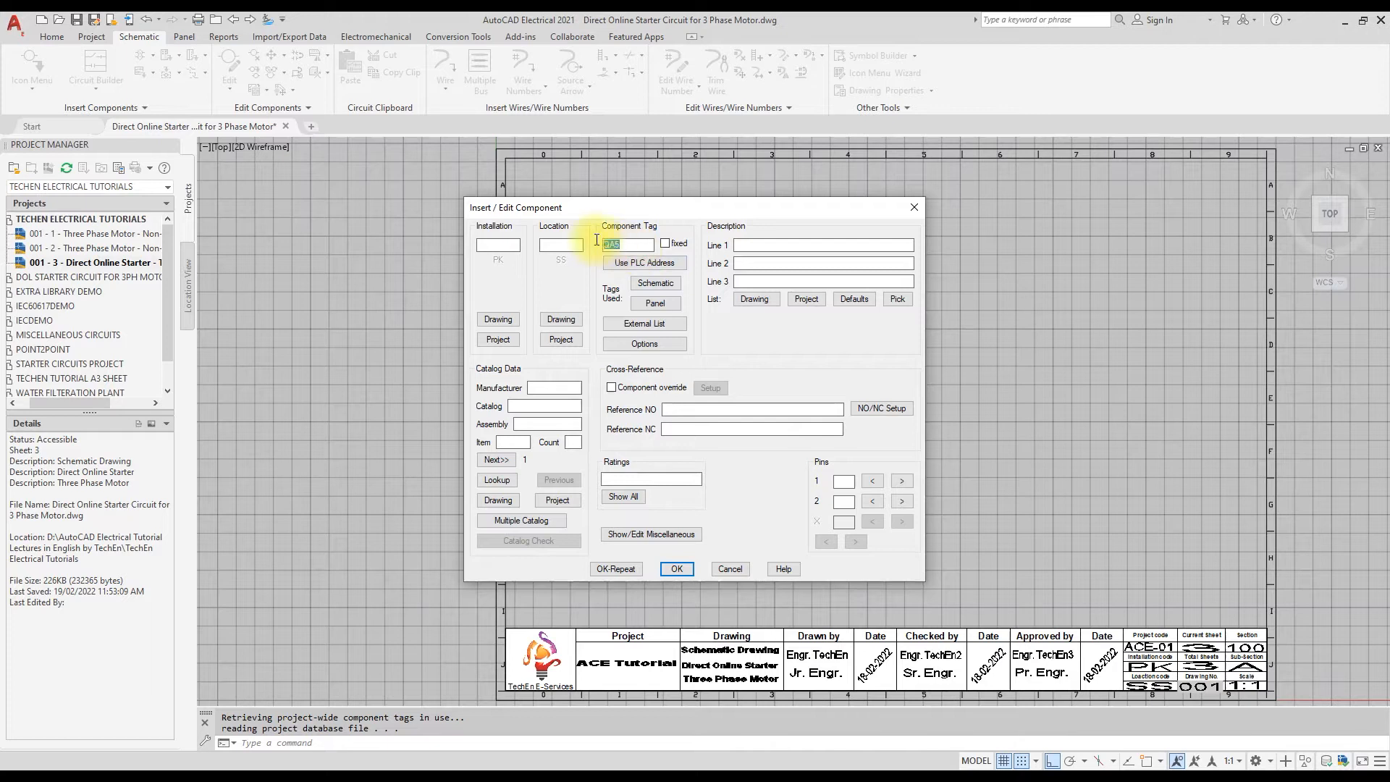
text(Q1)
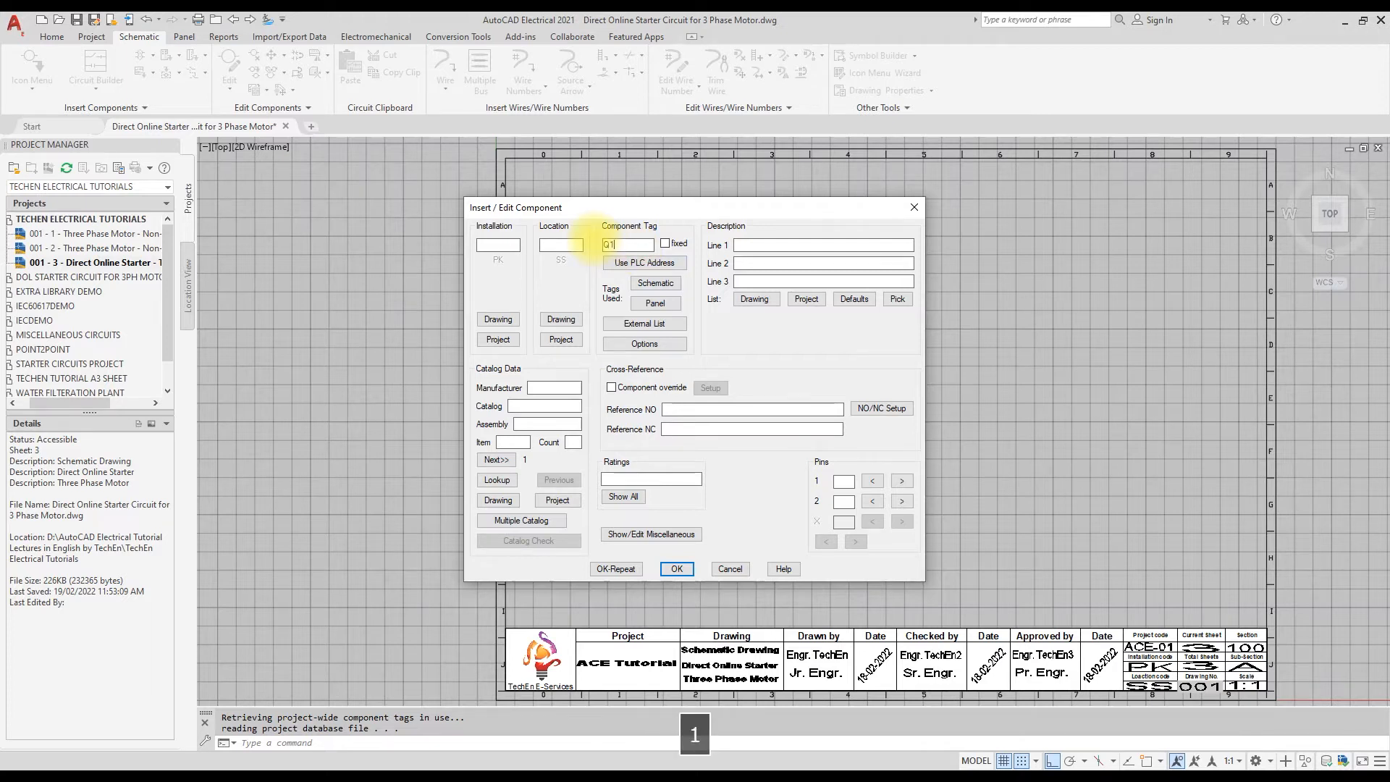
click(785, 246)
text(C)
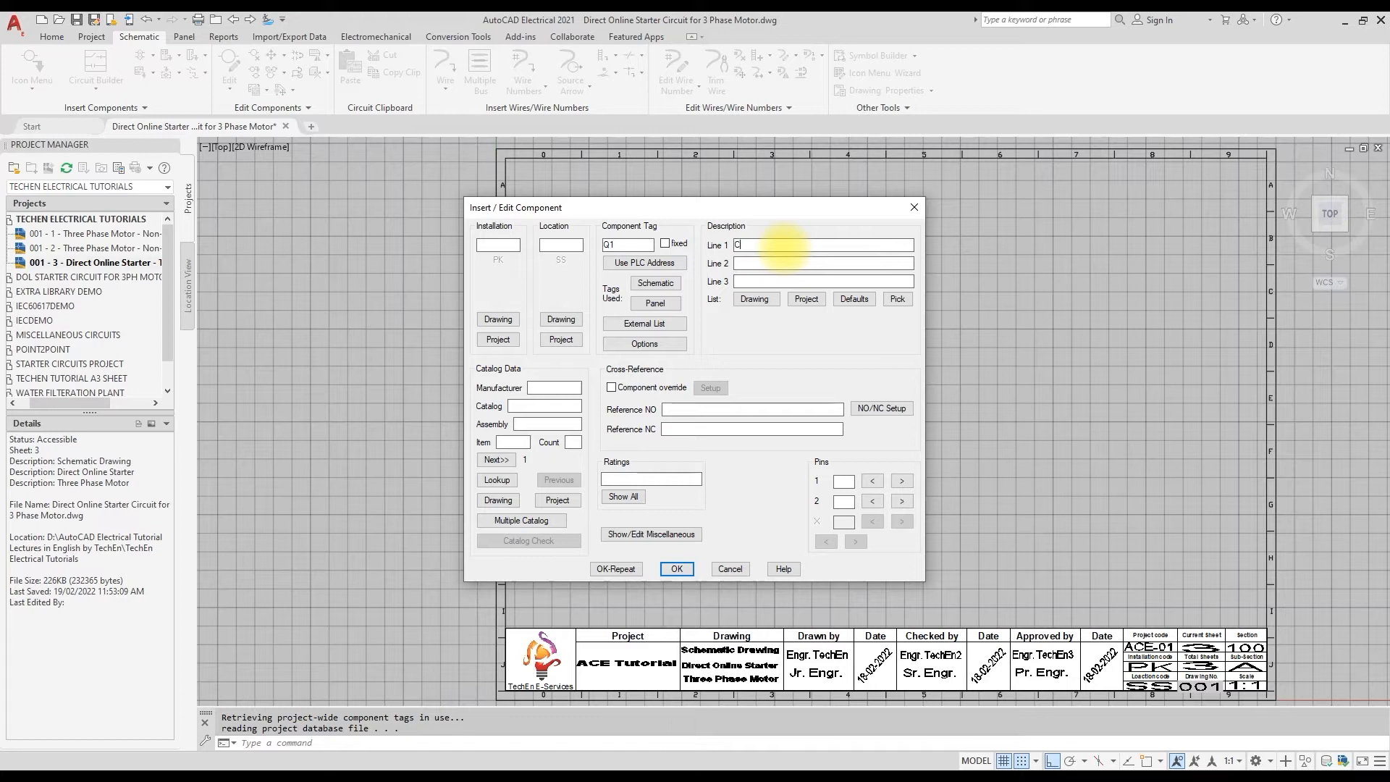
text(B6)
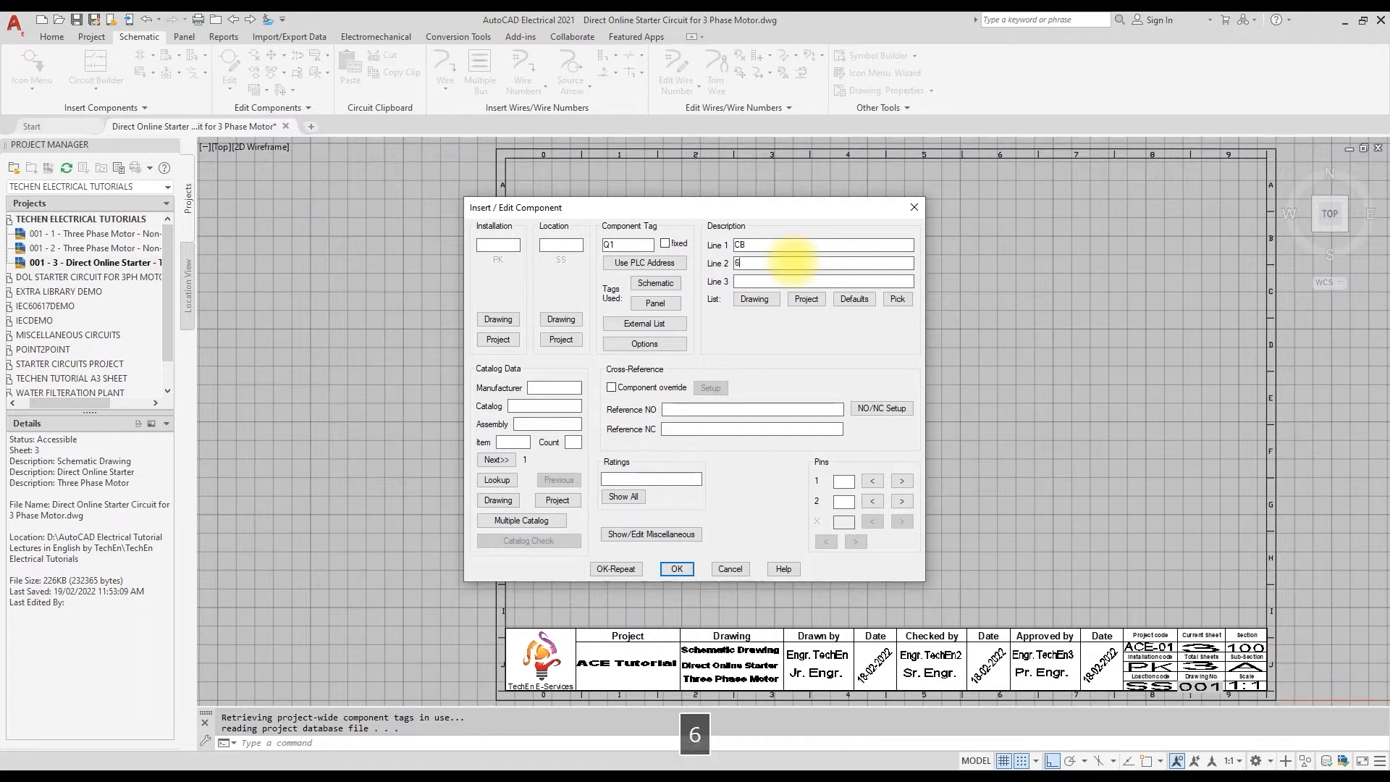
text(-10A)
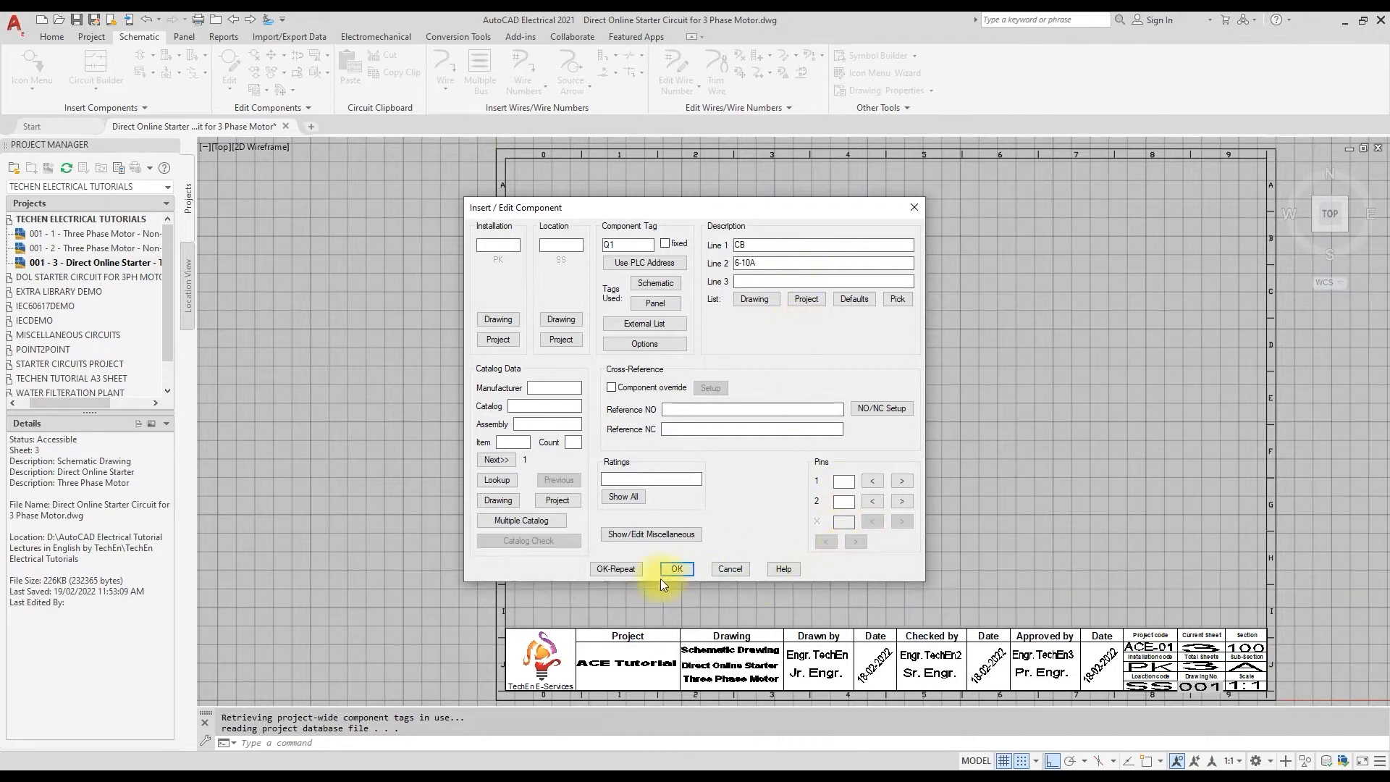
click(677, 568)
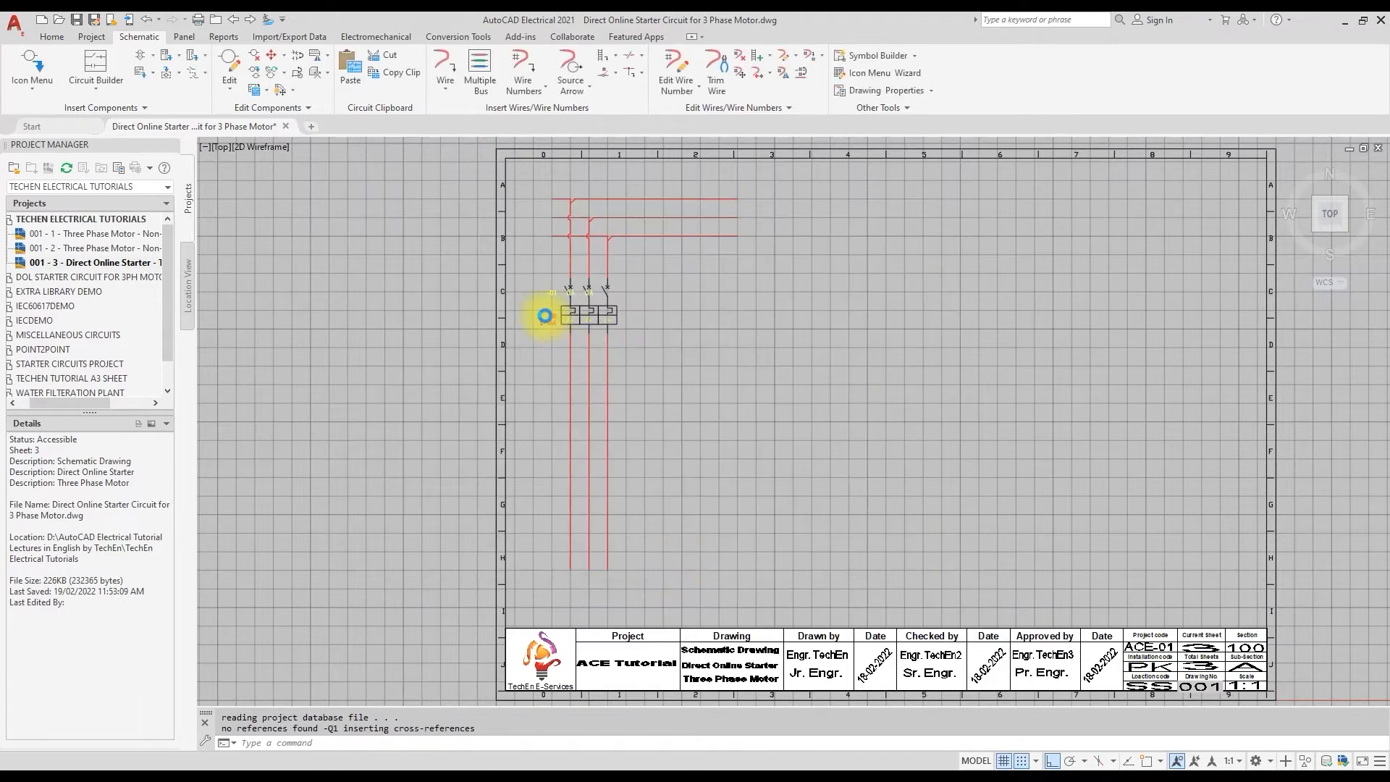
Insert a 3-pole normally open motor starter main contact across the vertical wires at row E, below the breaker
scroll(557, 346, up, 5)
scroll(596, 377, down, 4)
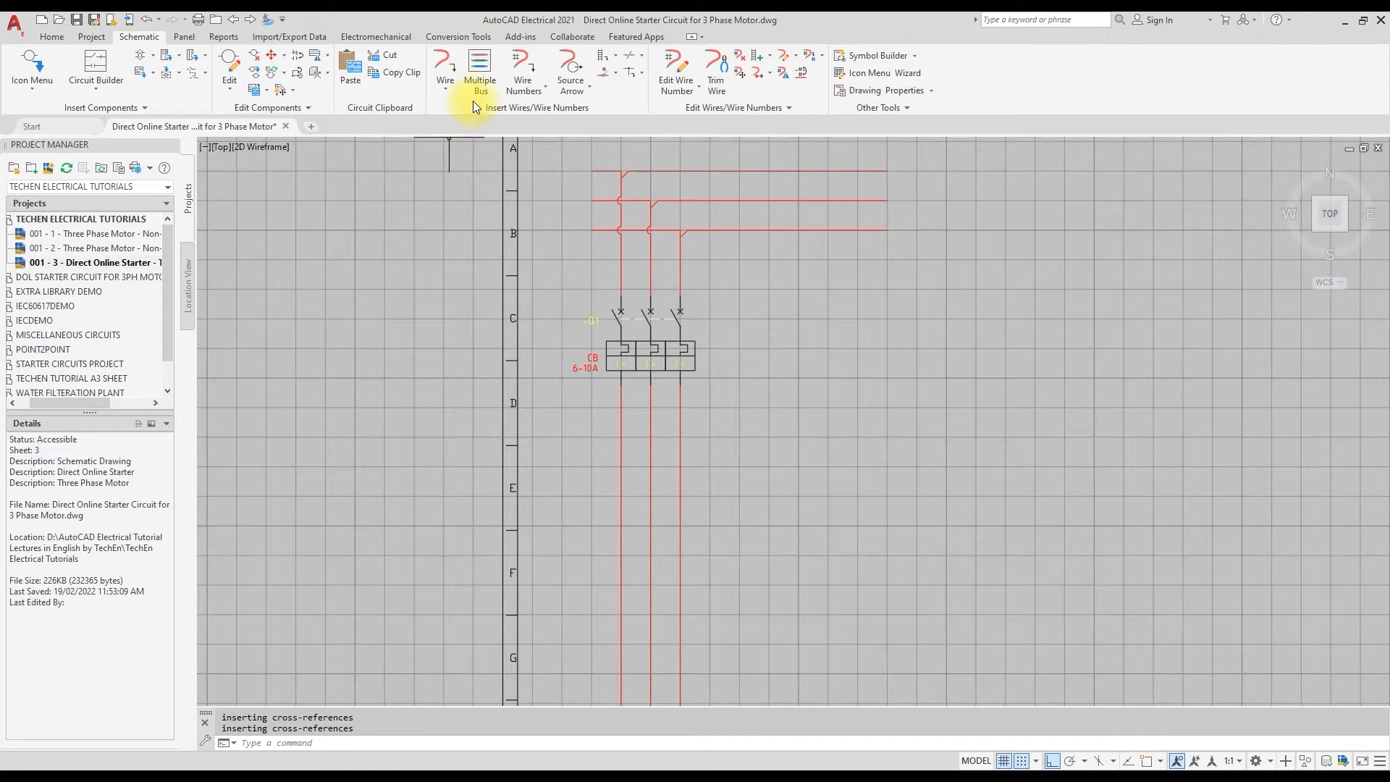
click(32, 88)
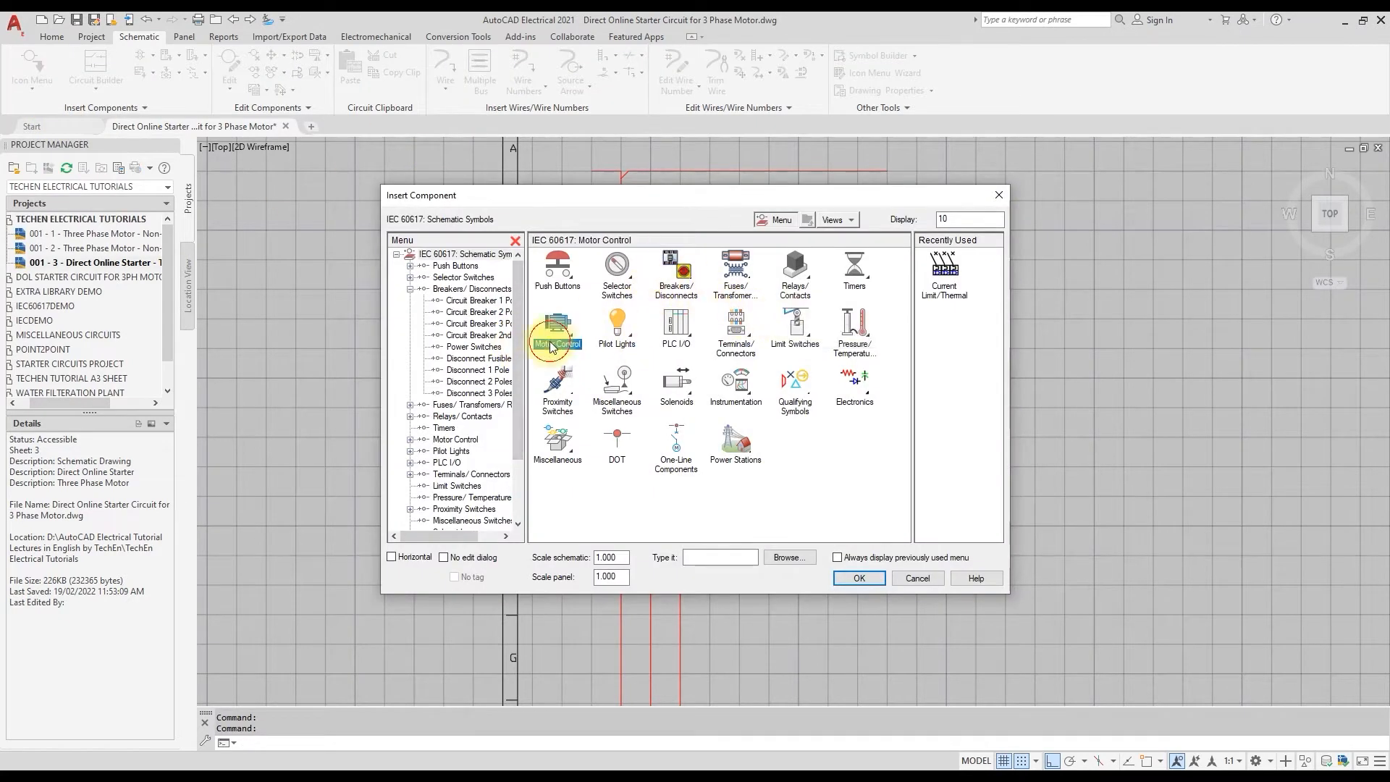
click(551, 344)
click(653, 346)
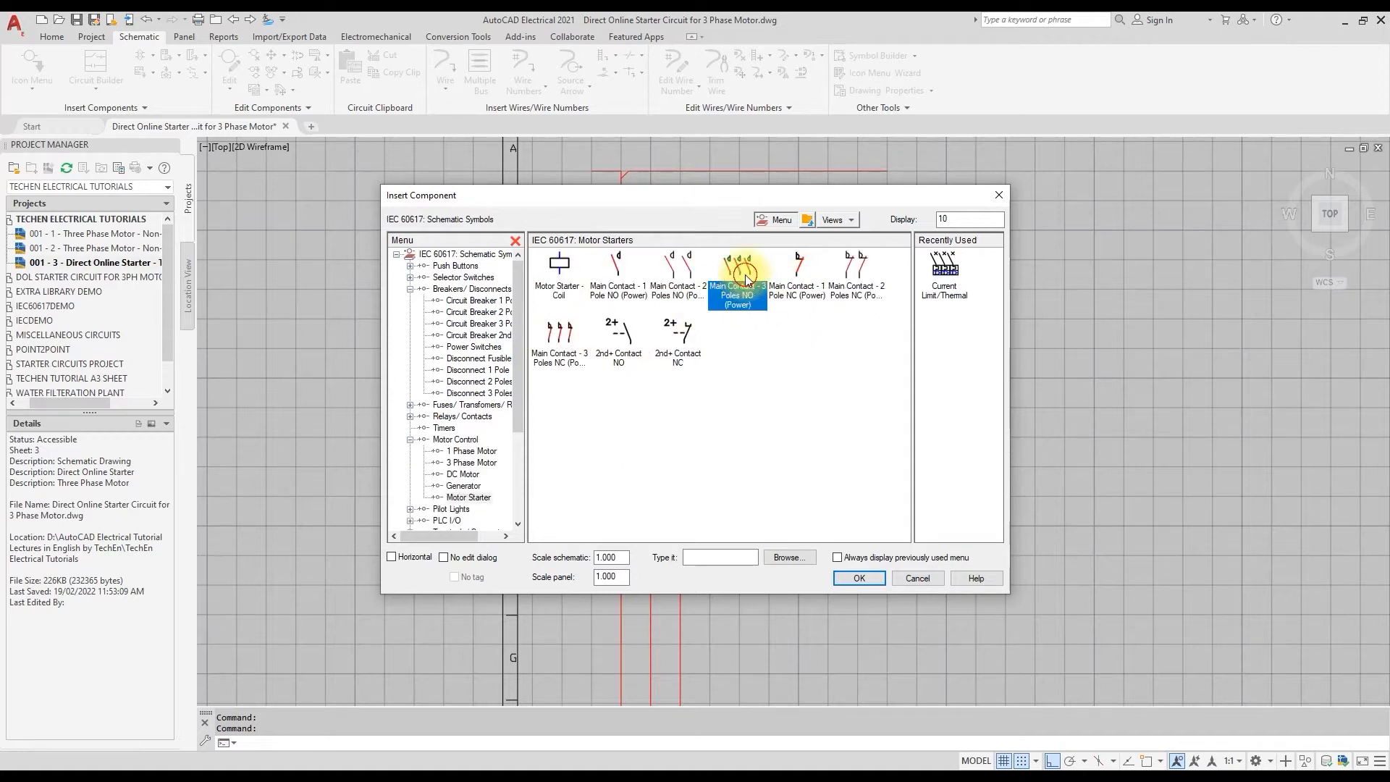
click(745, 275)
click(630, 465)
click(746, 386)
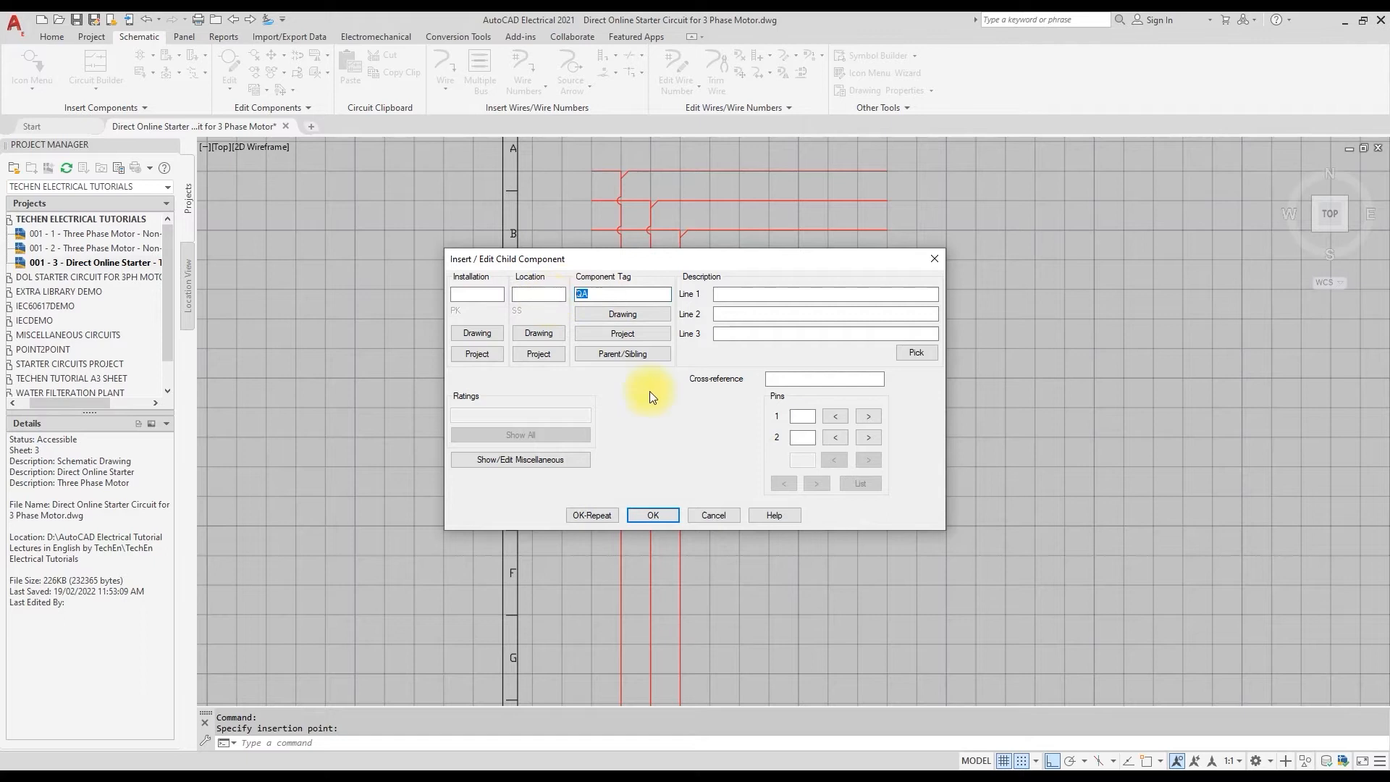
Tag the main contact K1, describe it as CONTACTOR and 9A, and set its first pole's pins to 1 and 2
text(K1)
click(801, 291)
text(Contactor)
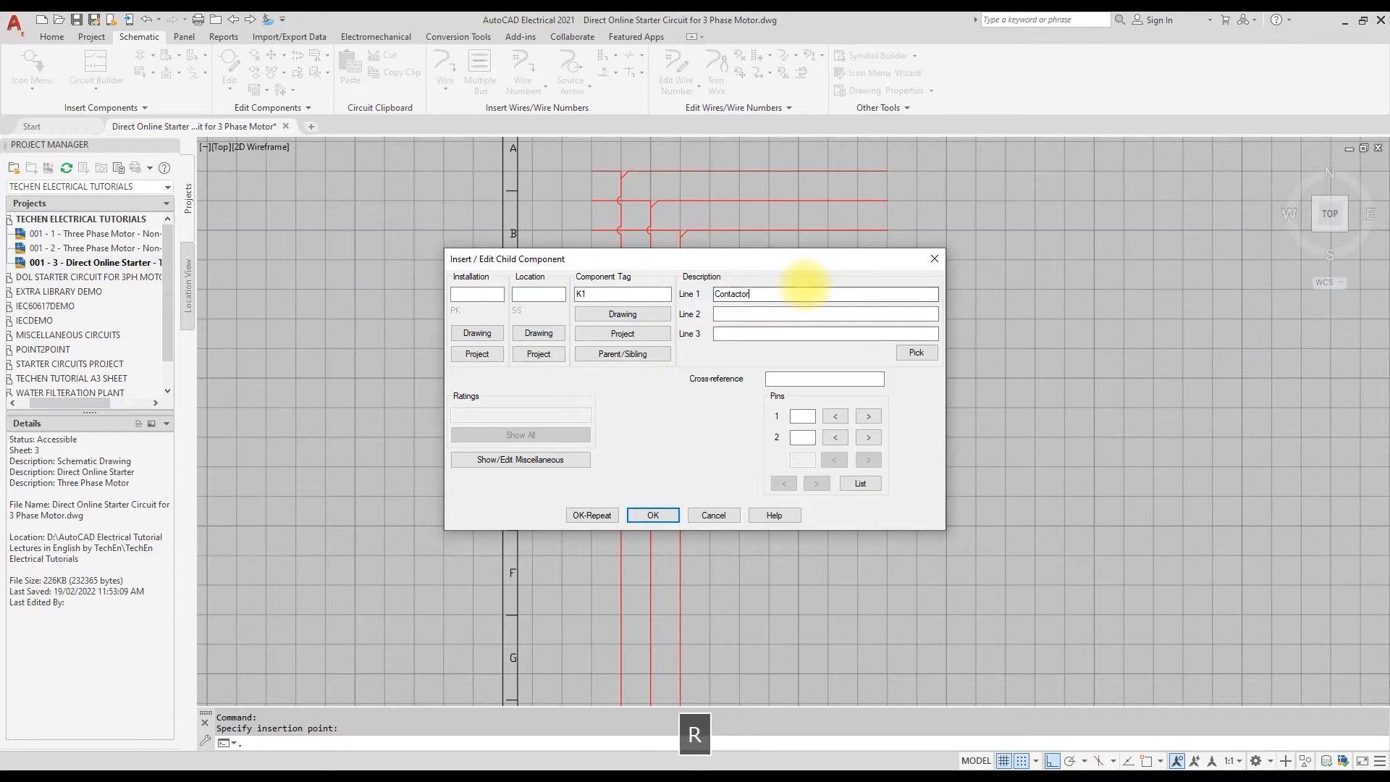
click(755, 313)
text(9A)
click(801, 417)
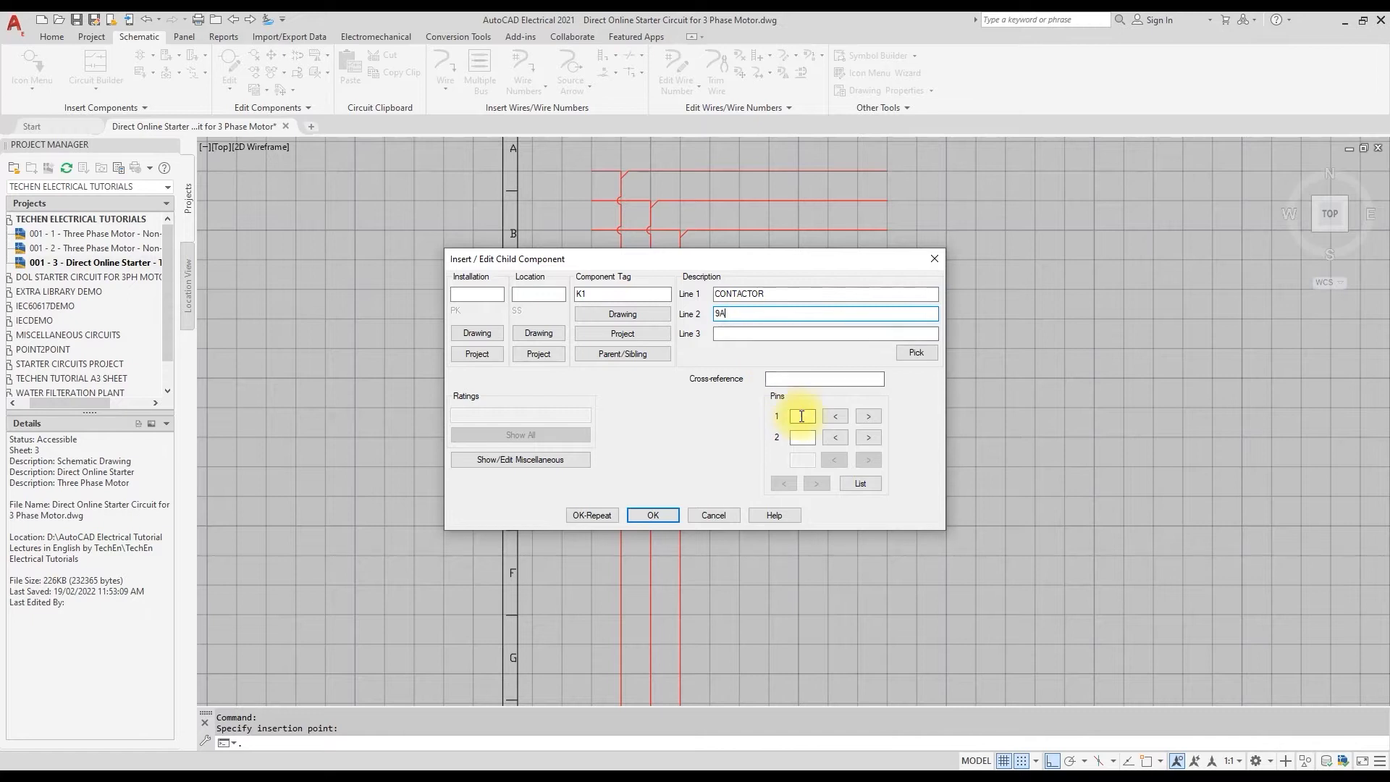
text(1)
click(801, 437)
text(2)
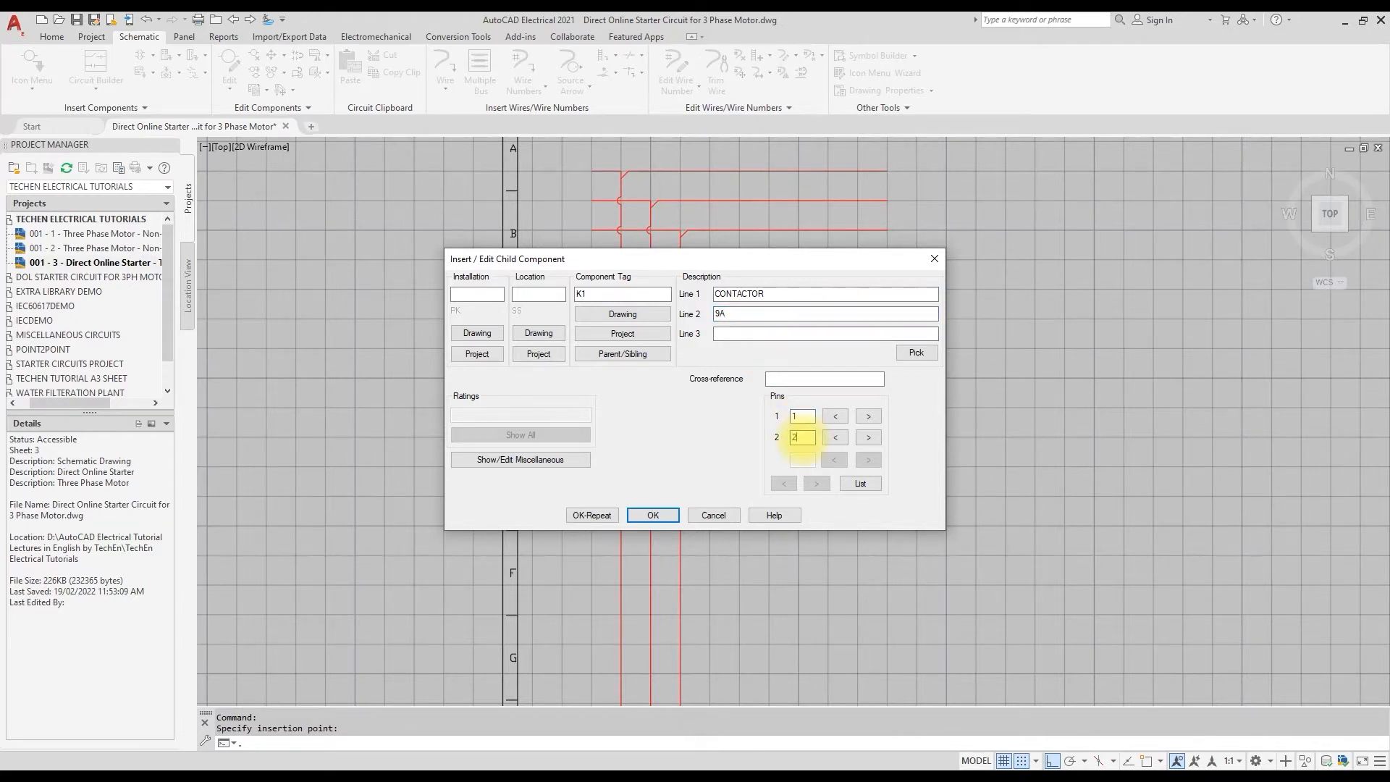
click(659, 514)
Set the K1 contactor's second-pole terminals to 3 for TERM01 and 4 for TERM02
scroll(674, 435, up, 3)
click(685, 390)
double_click(686, 391)
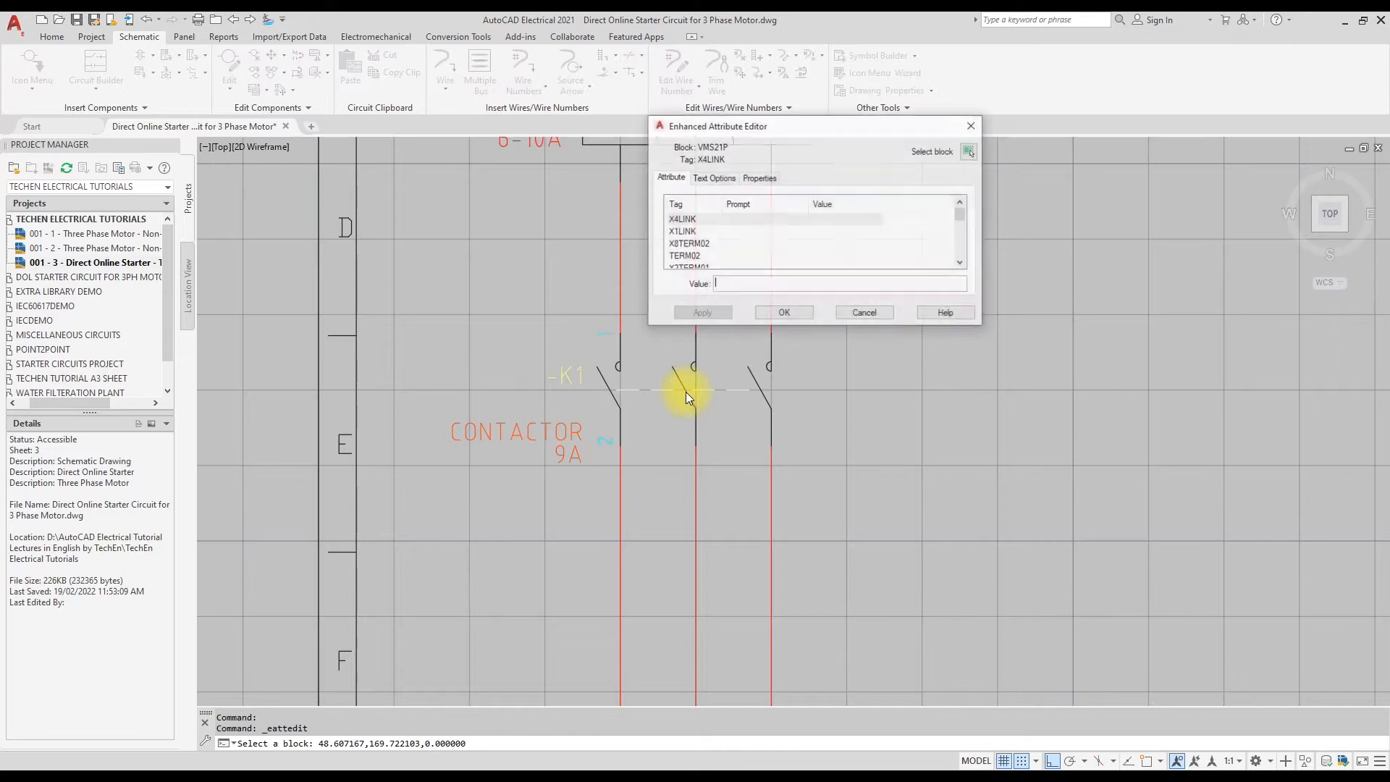
click(768, 283)
text(3)
key(Return)
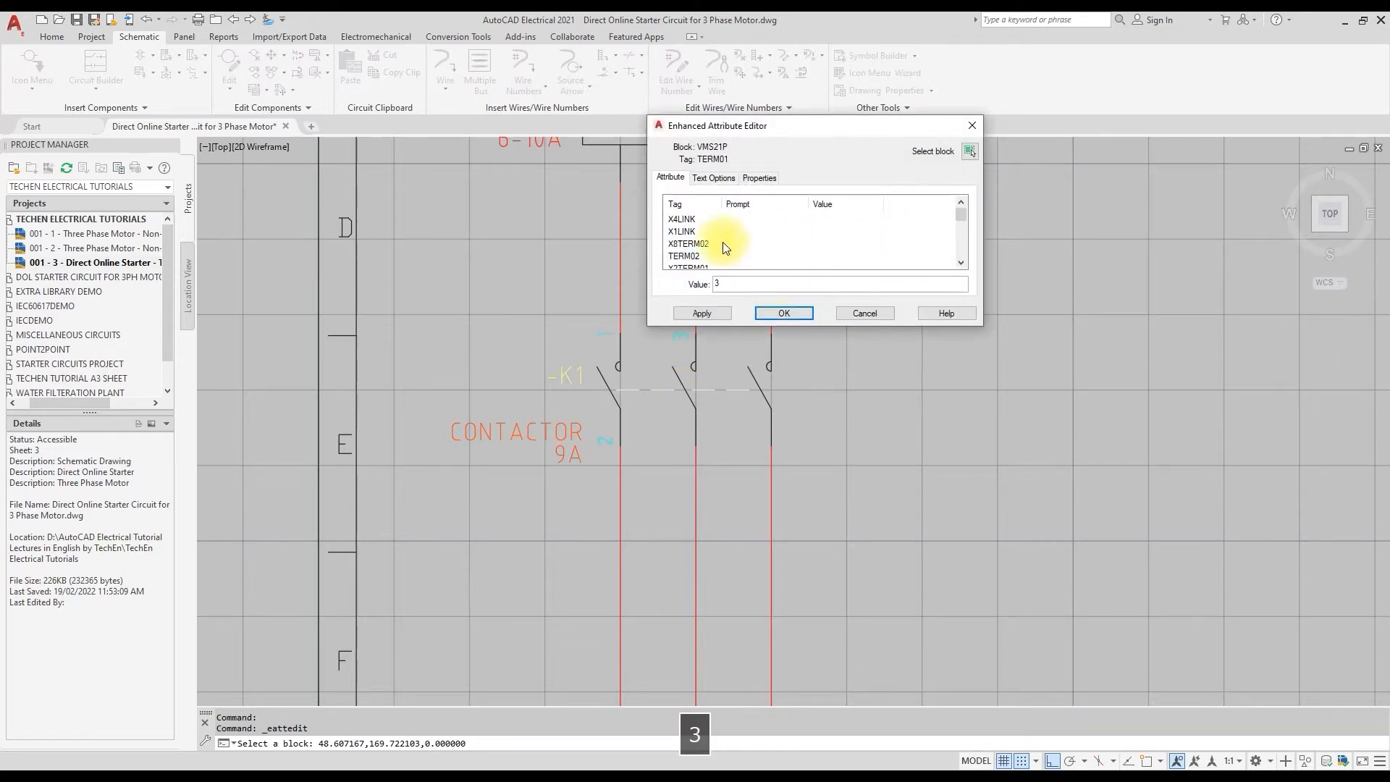
text(4)
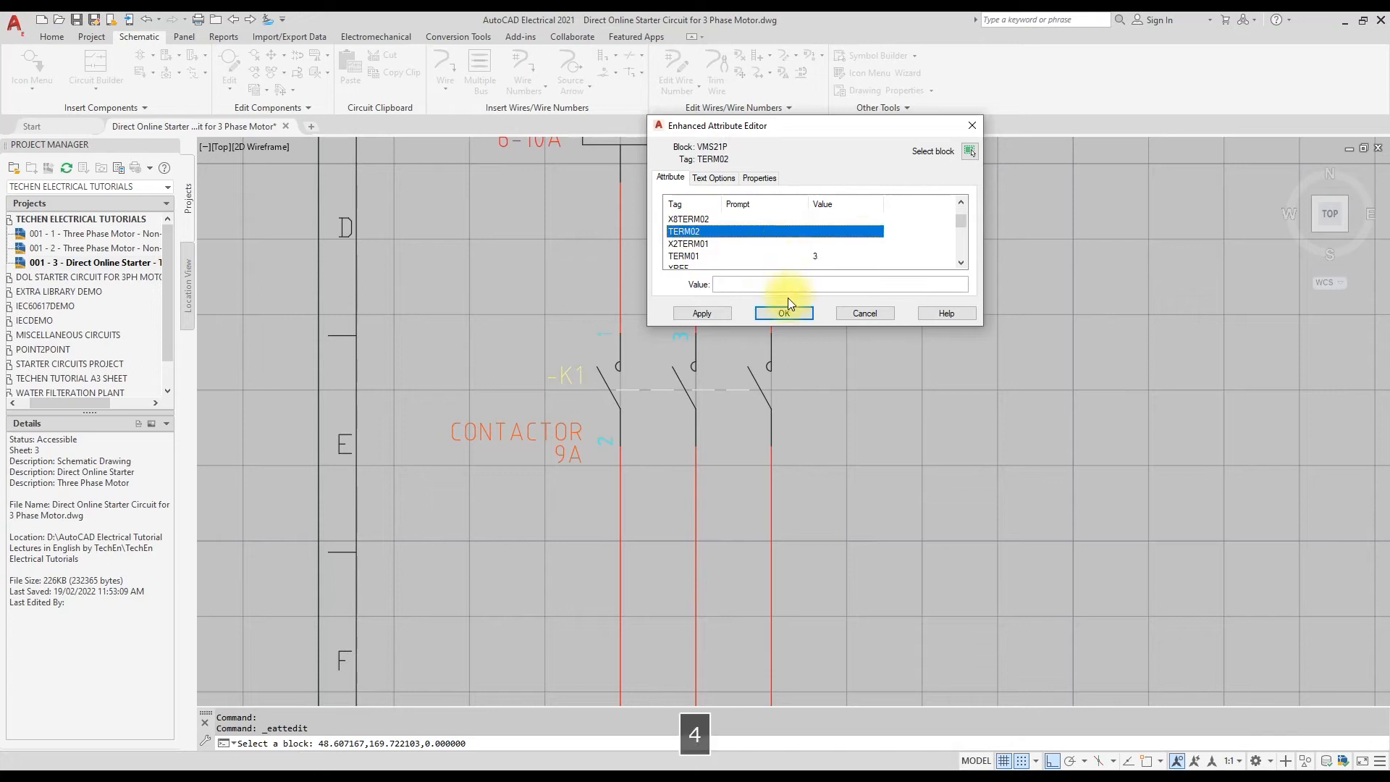
click(773, 311)
Set the K1 contactor's third-pole terminals to 5 for TERM01 and 6 for TERM02, with snap off while picking the pole
key(Return)
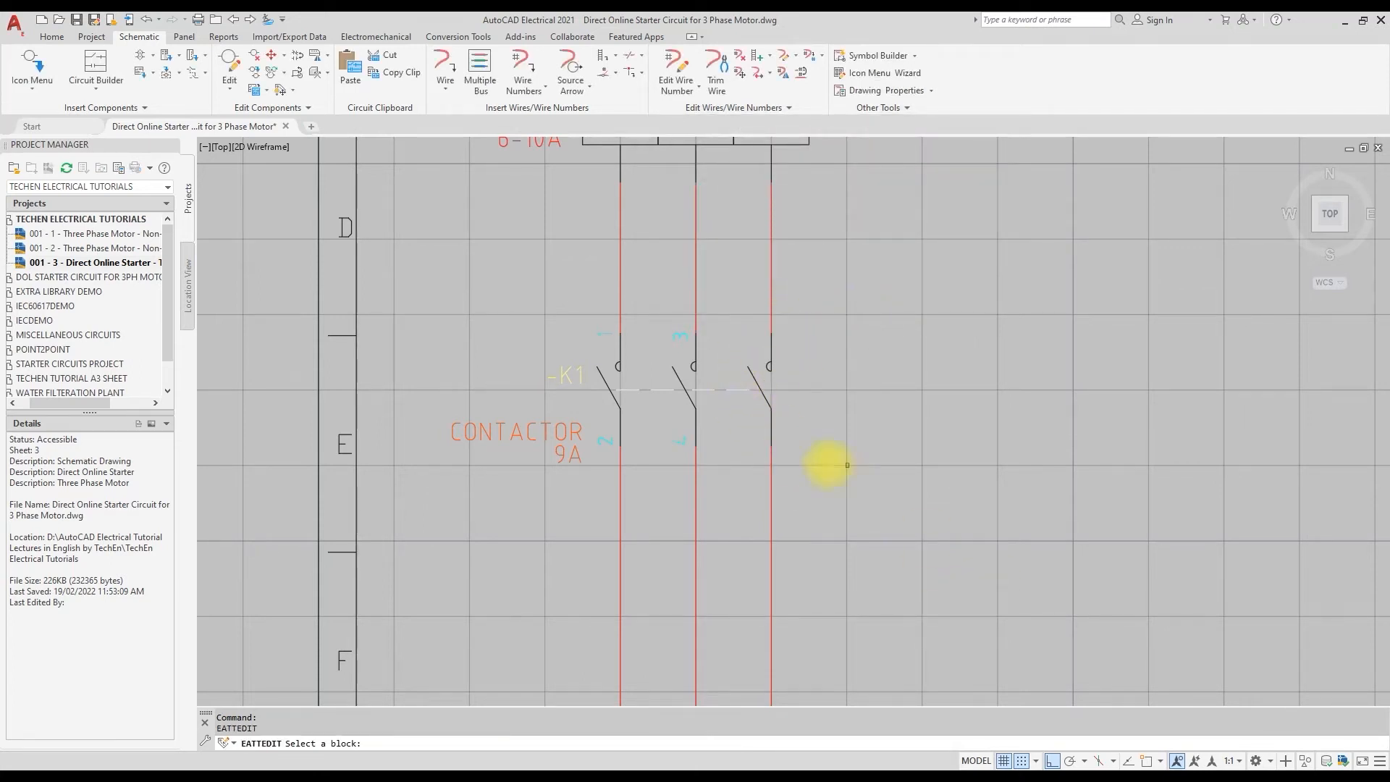
click(1013, 761)
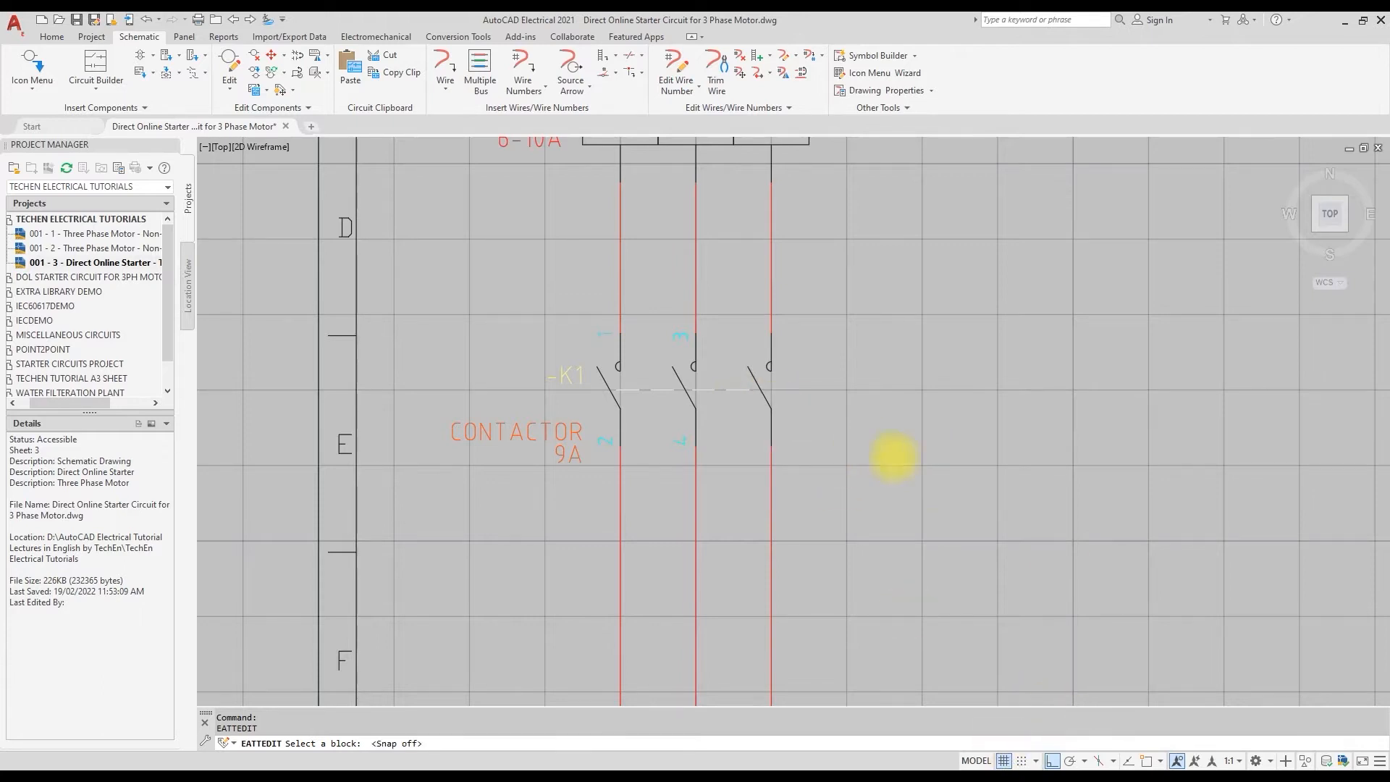
click(769, 412)
click(819, 246)
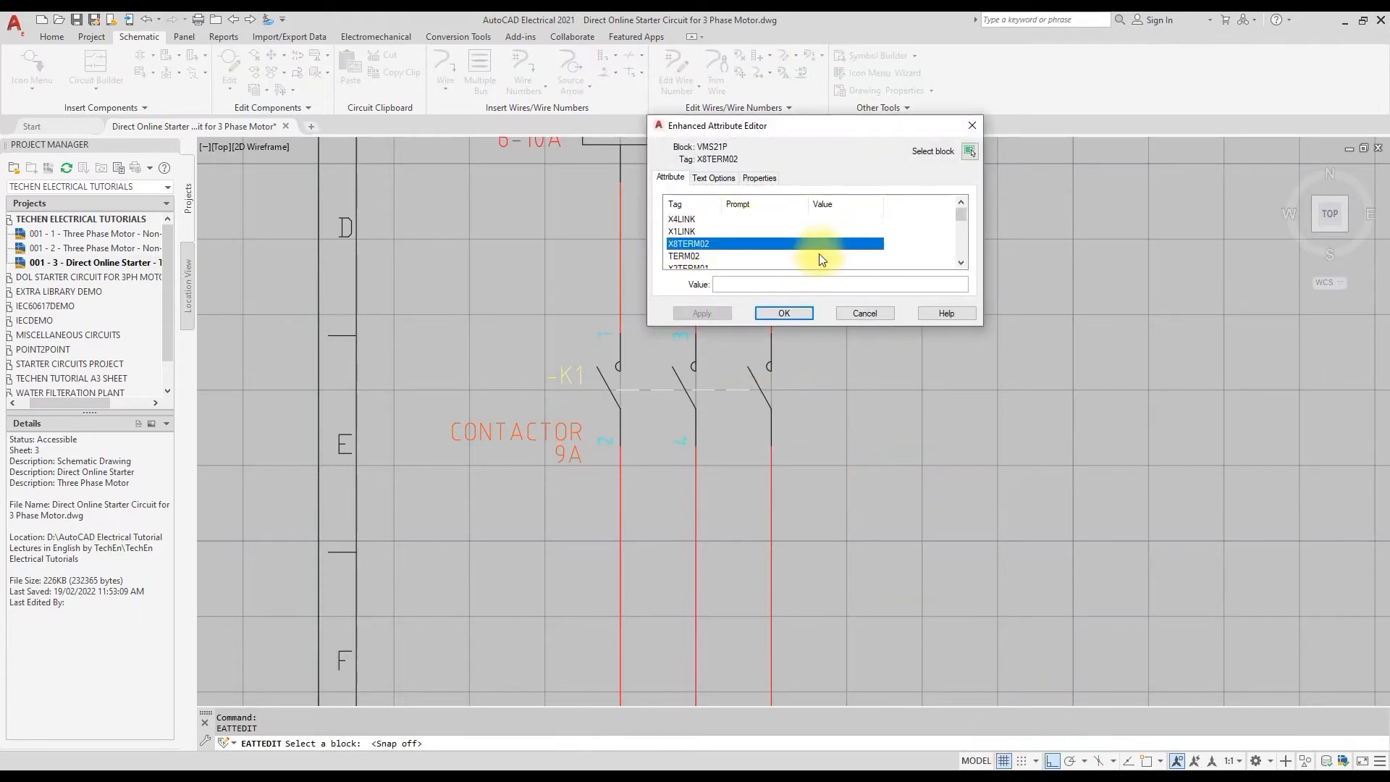
click(819, 255)
click(803, 284)
text(6)
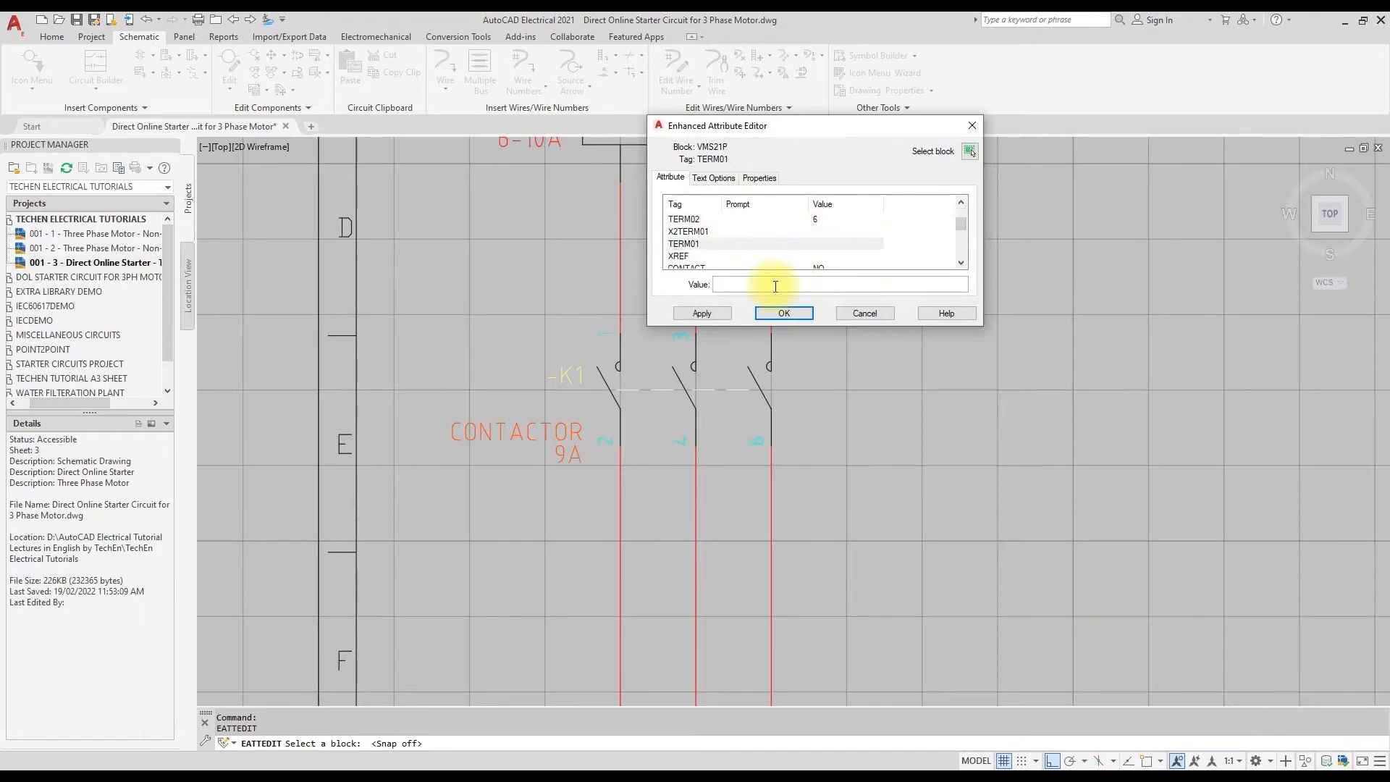
click(790, 311)
click(1021, 760)
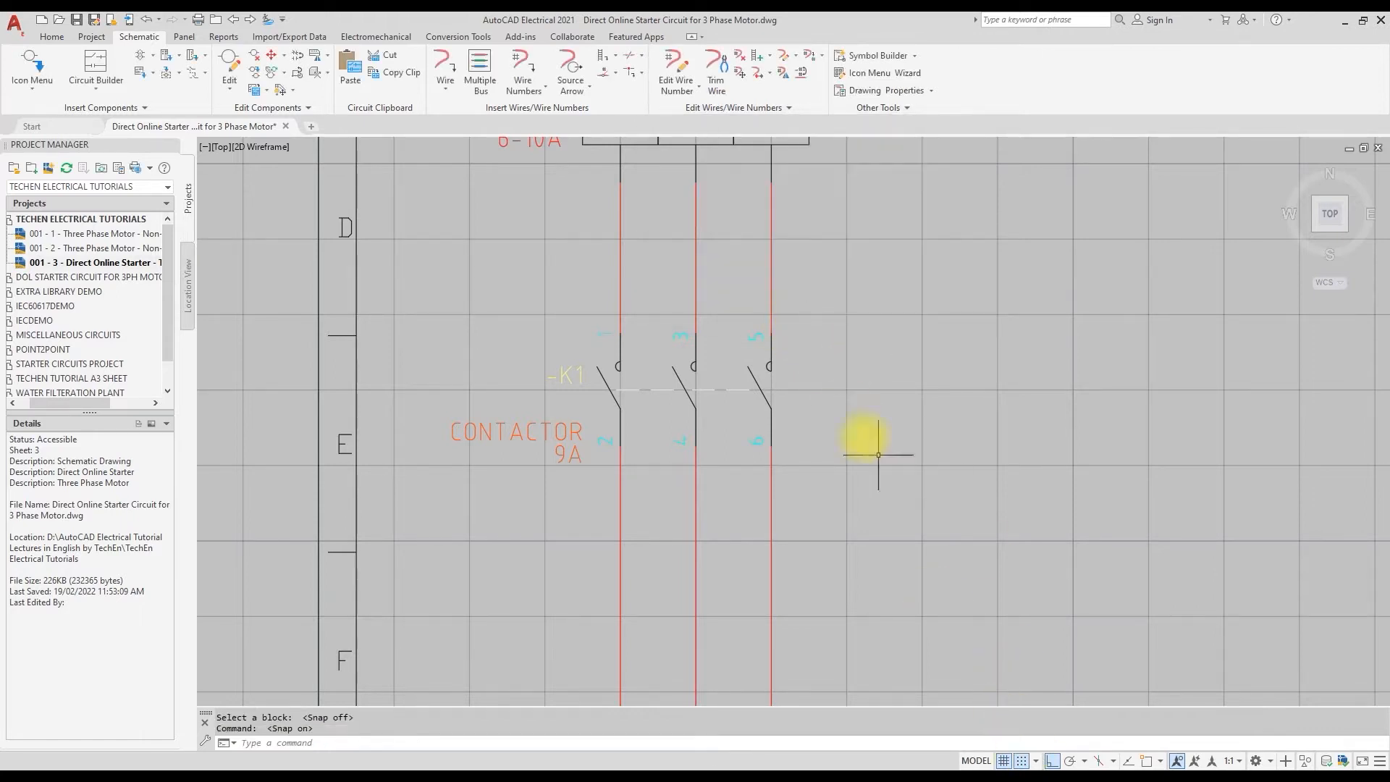
Insert a 3 Terminal, 10 Unit Spacing power distribution block across the three vertical wires near row G
middle_click(841, 404)
scroll(456, 380, up, 2)
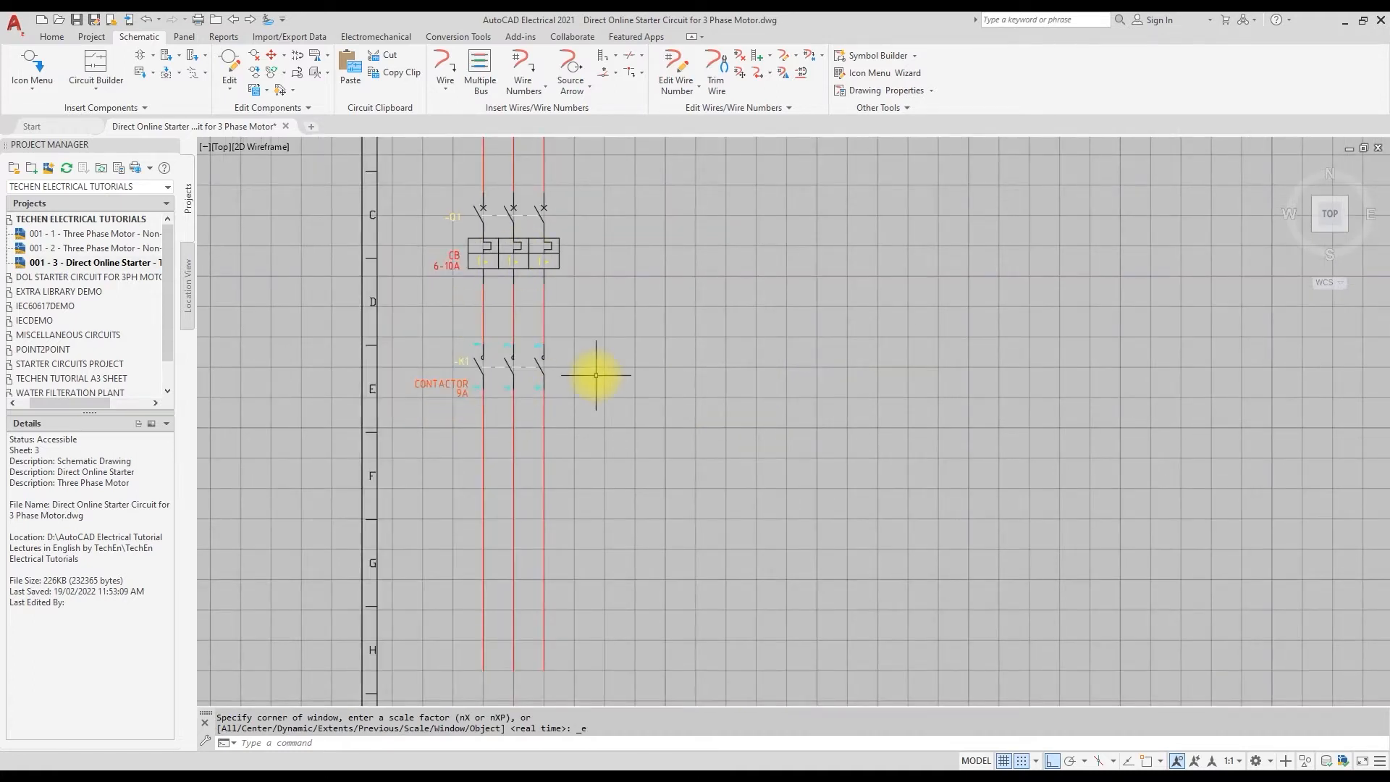
click(29, 88)
click(43, 117)
click(744, 339)
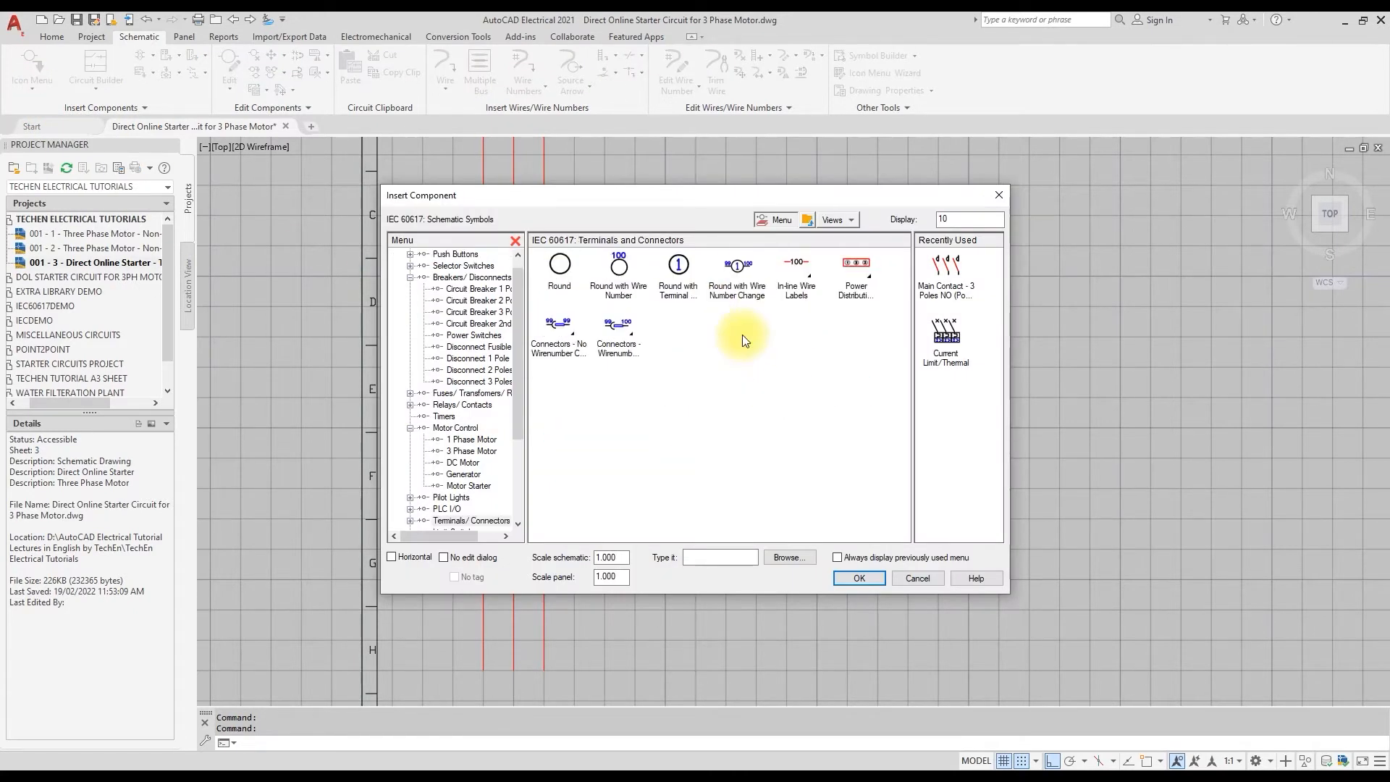
click(858, 293)
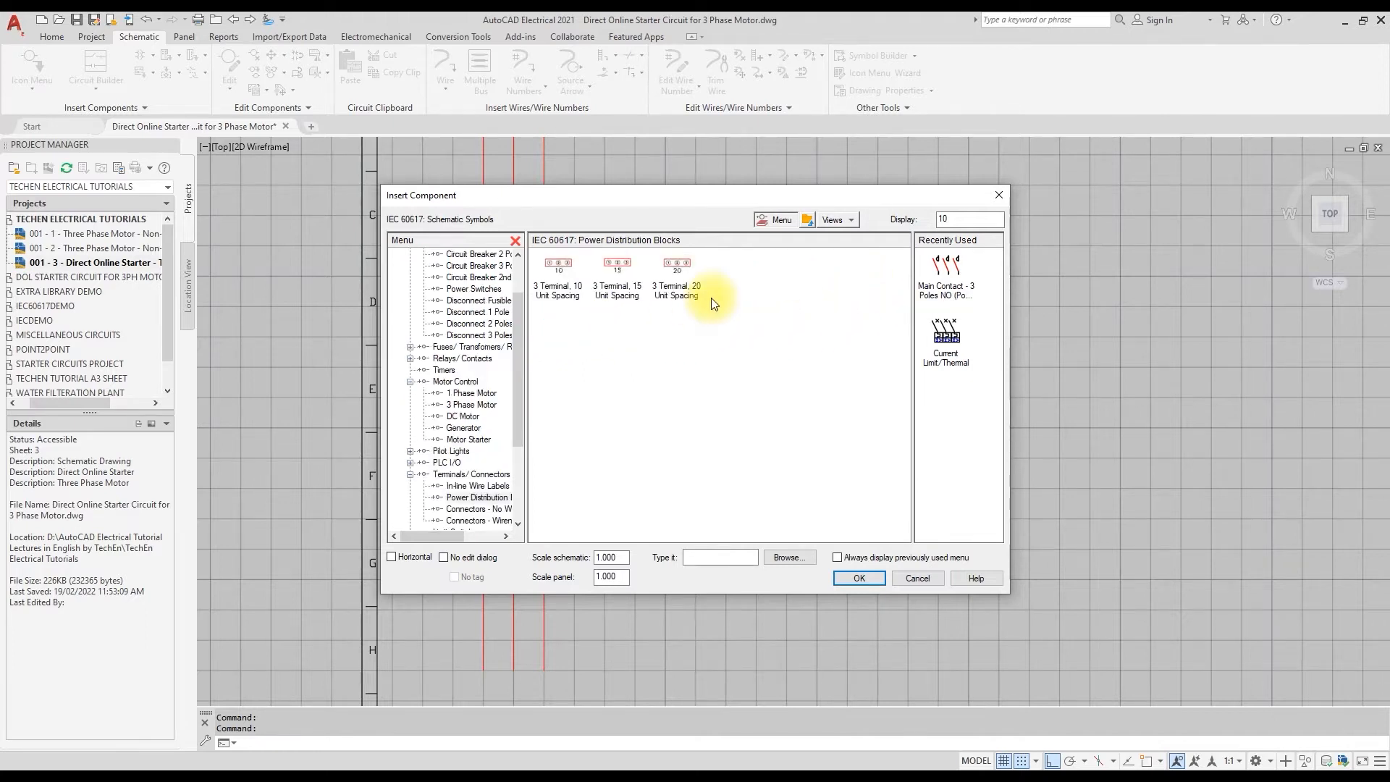
click(559, 268)
click(482, 548)
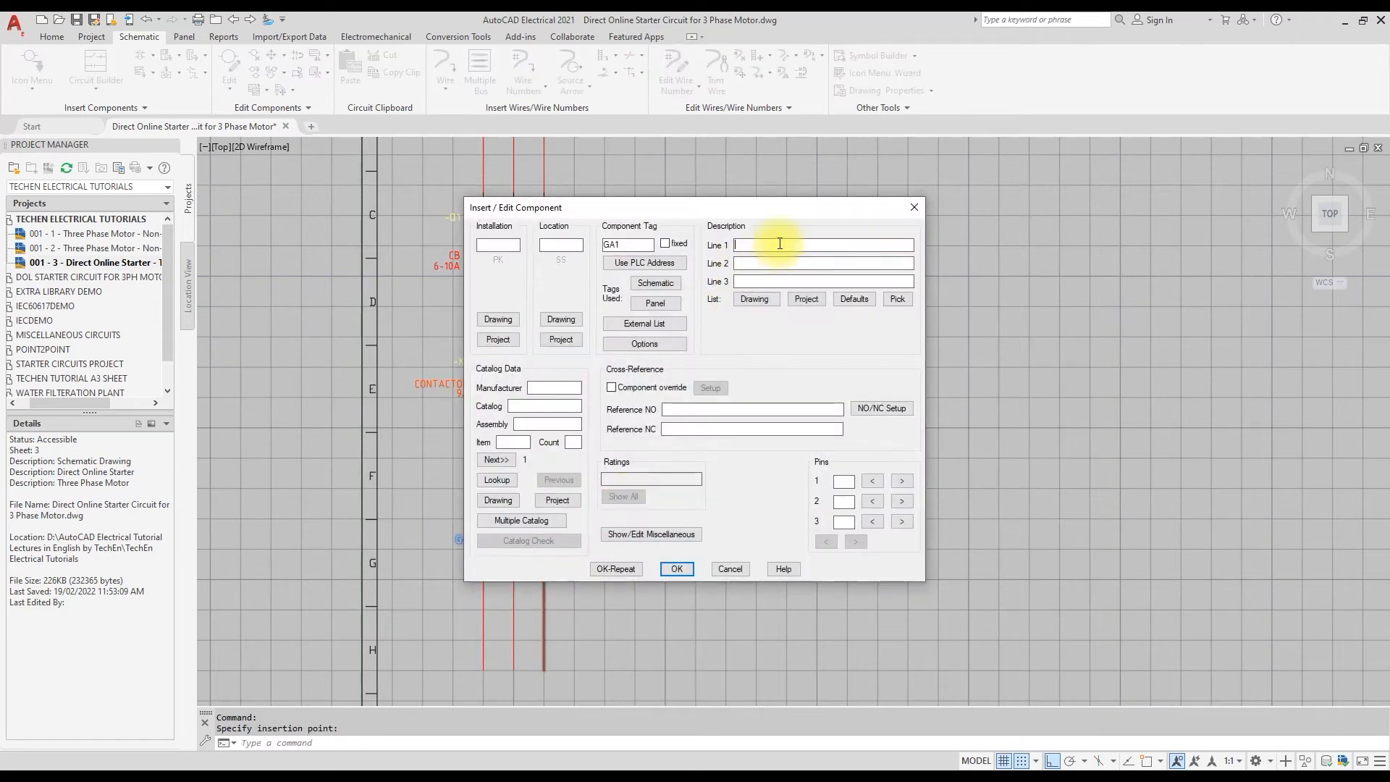
Tag the power distribution block X1: and set its pins to 1, 2 and 3
double_click(614, 245)
text(X1)
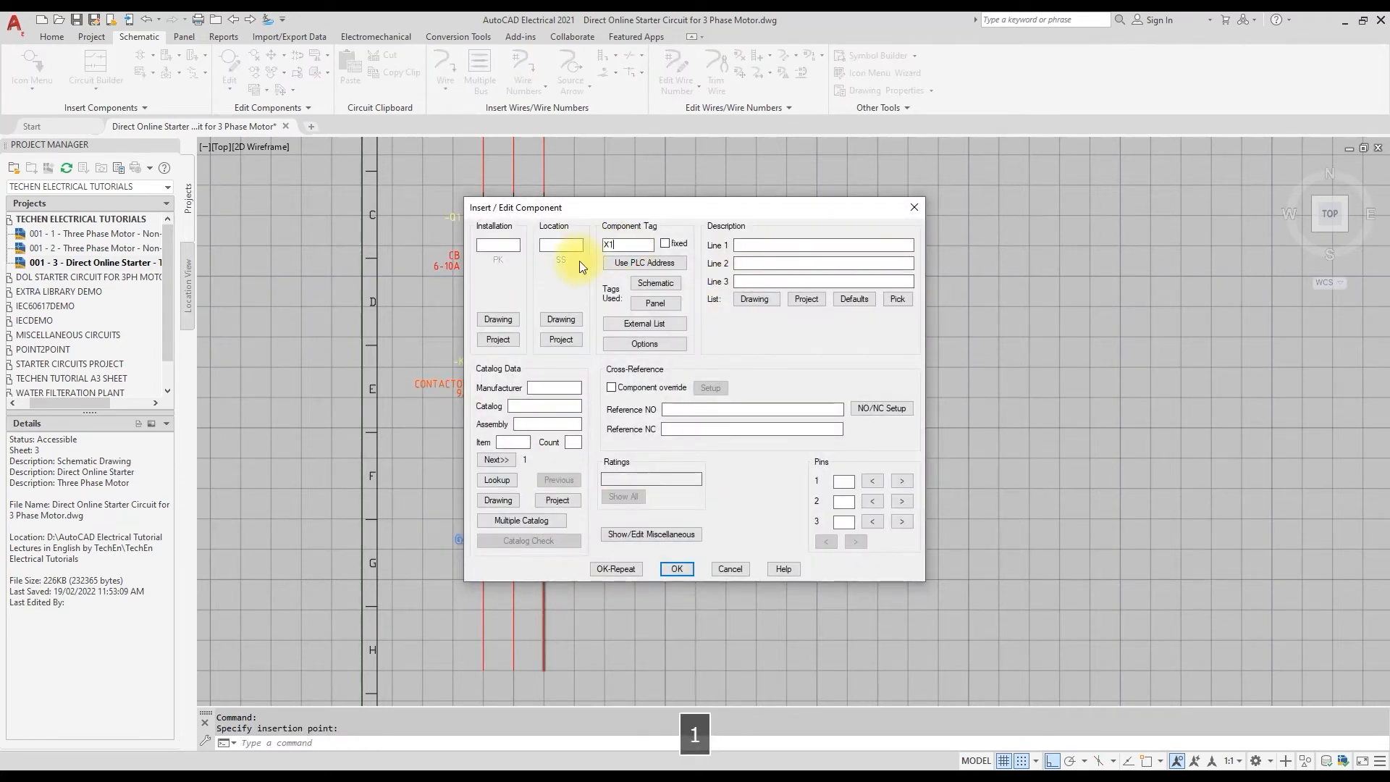
click(843, 481)
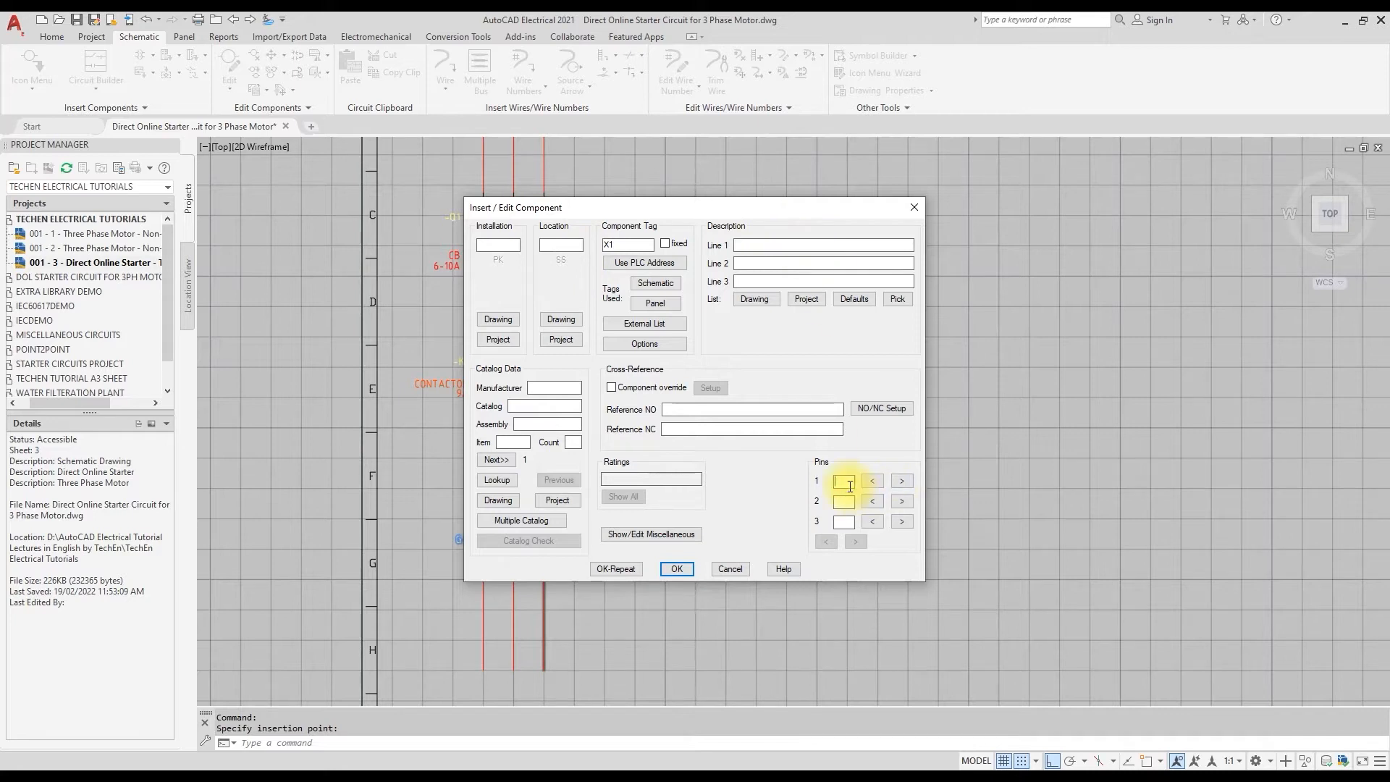
text(1)
click(844, 502)
text(2)
click(844, 521)
text(3)
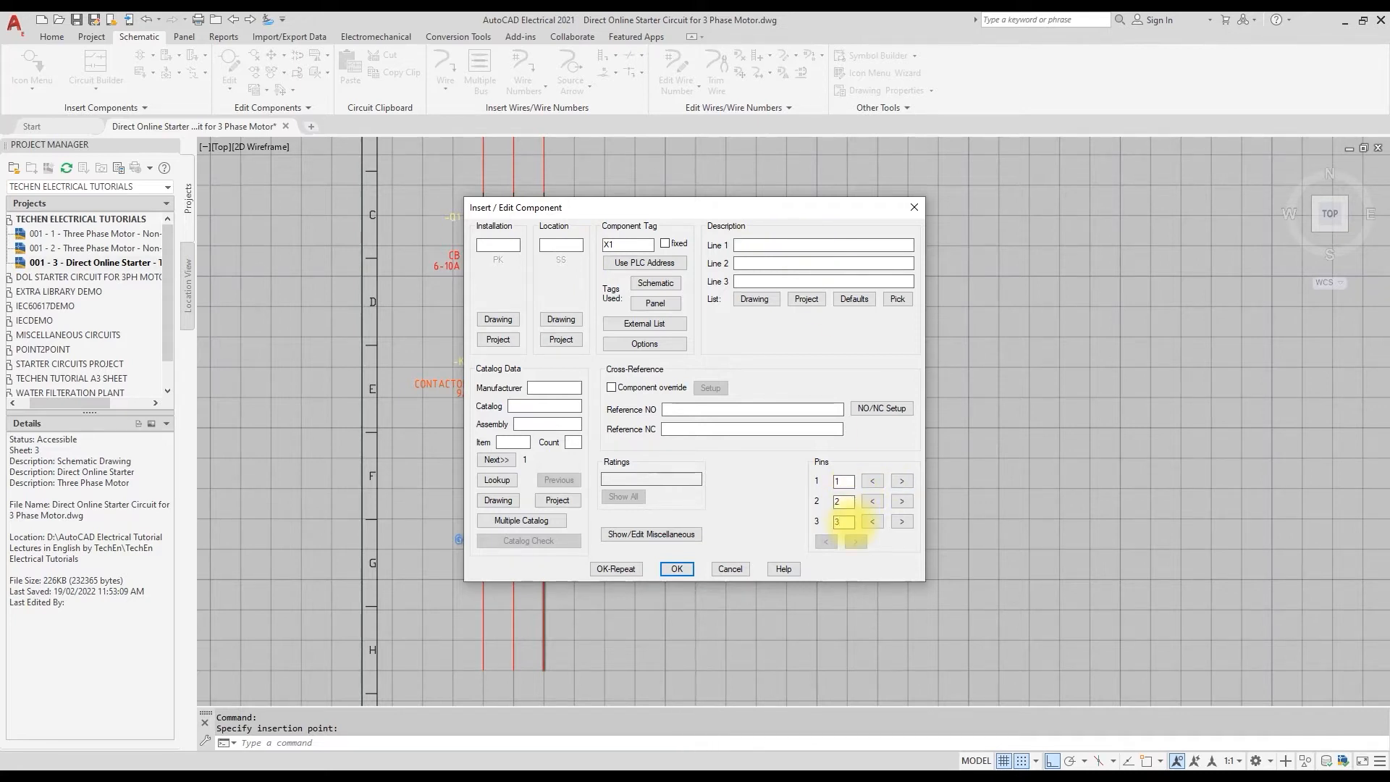
click(629, 244)
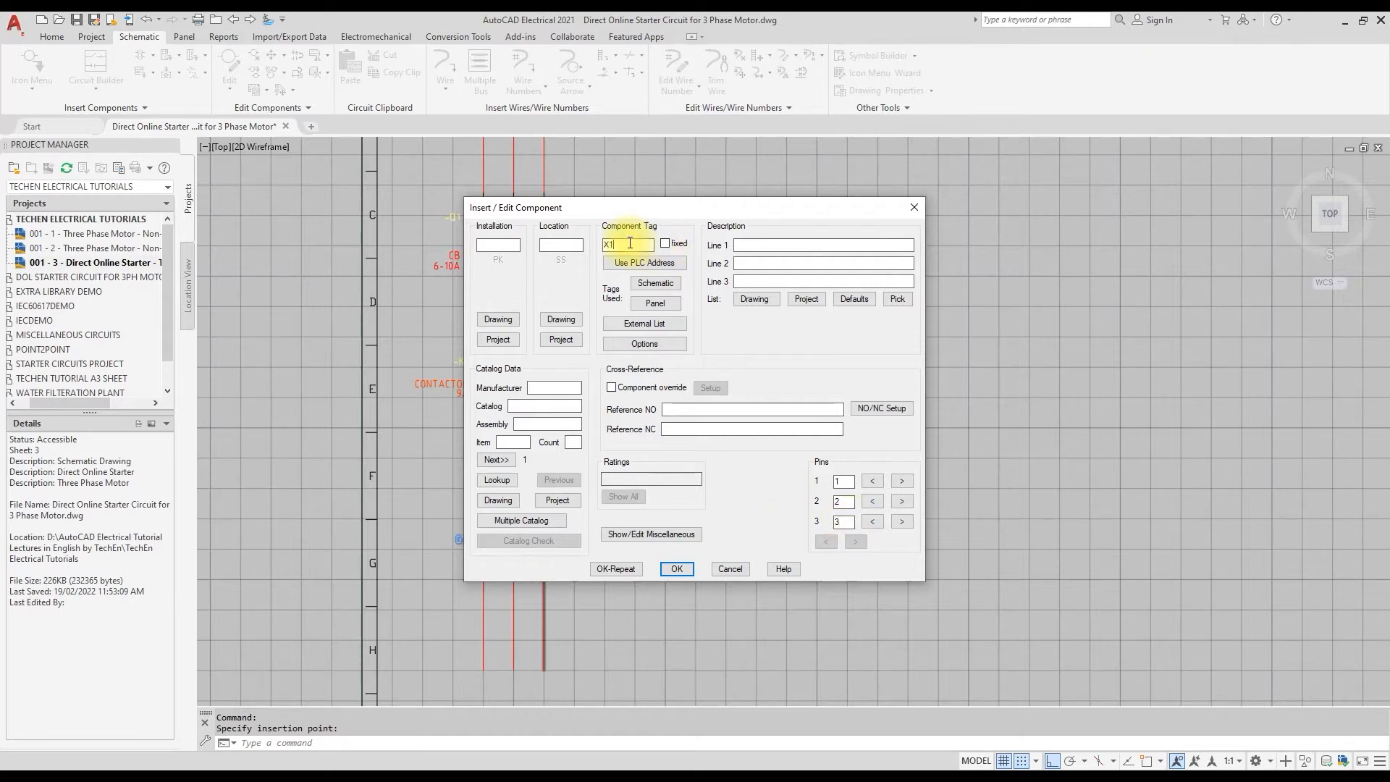
text(:)
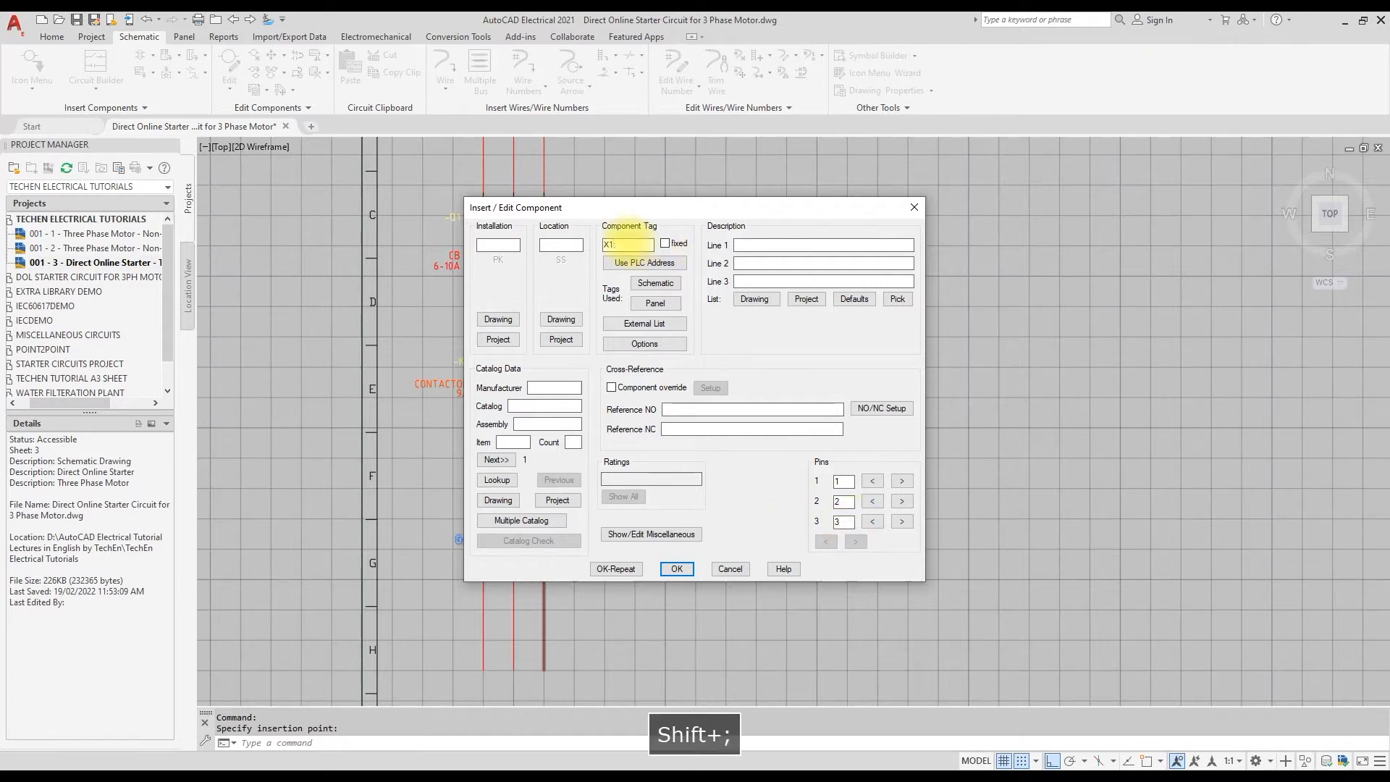
click(692, 571)
scroll(502, 528, up, 5)
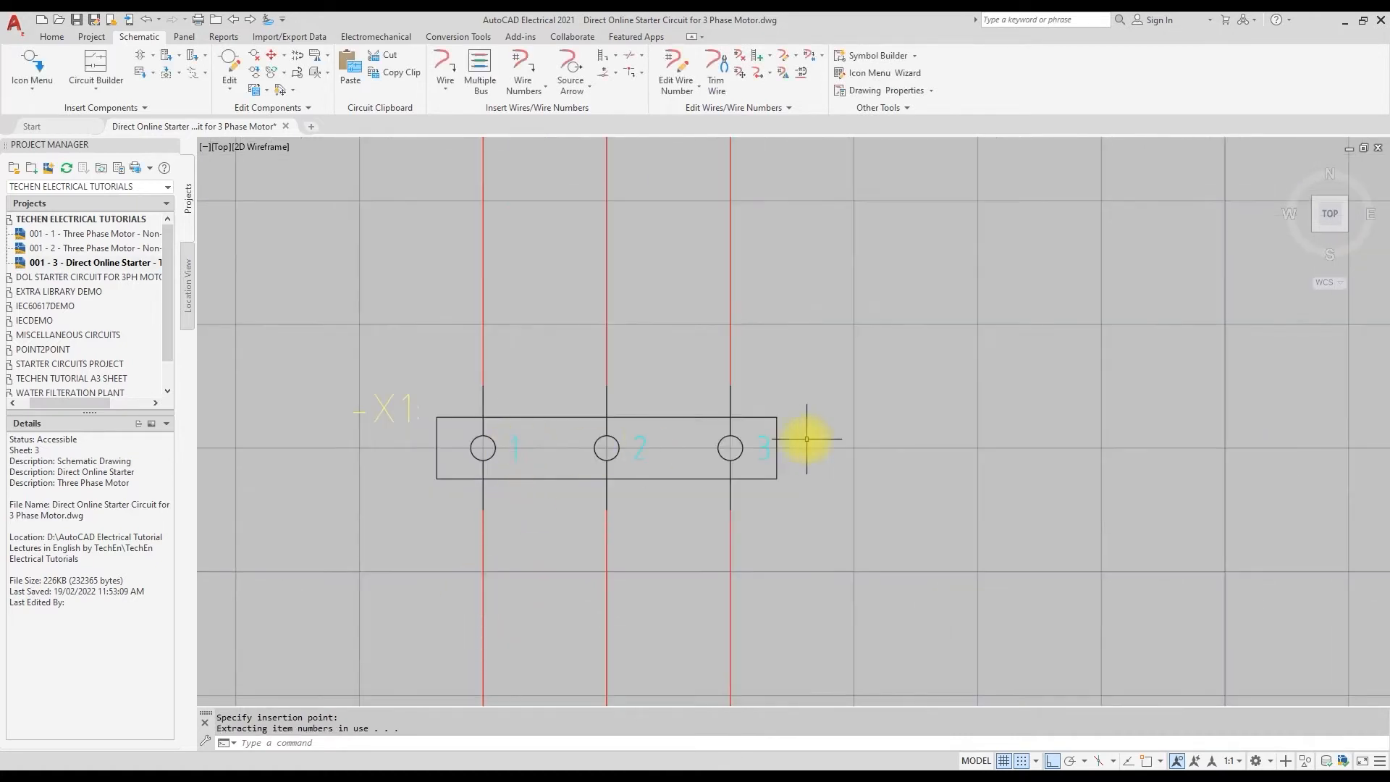
Insert a 3 Phase Motor symbol on the middle vertical wire at row H, below the terminal block
scroll(782, 463, down, 6)
click(32, 86)
click(41, 107)
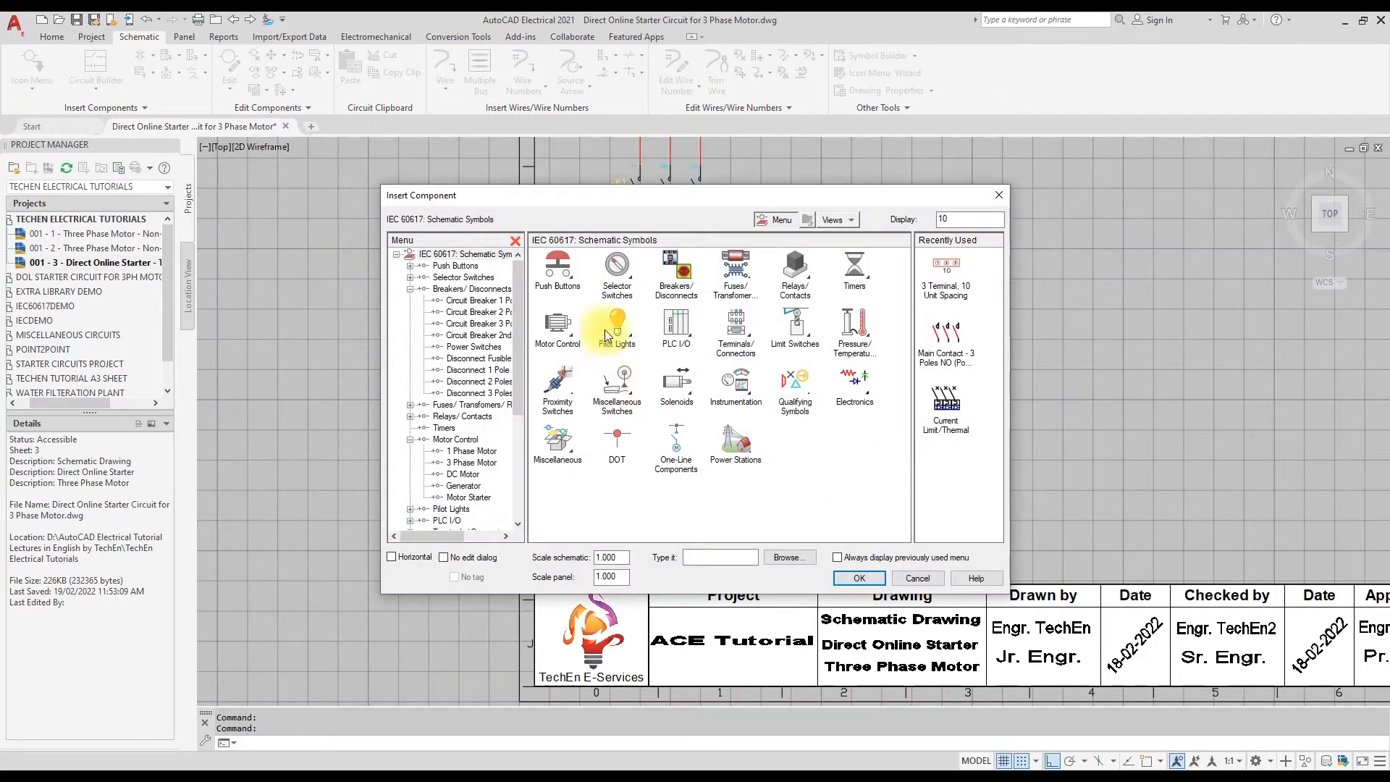
click(558, 324)
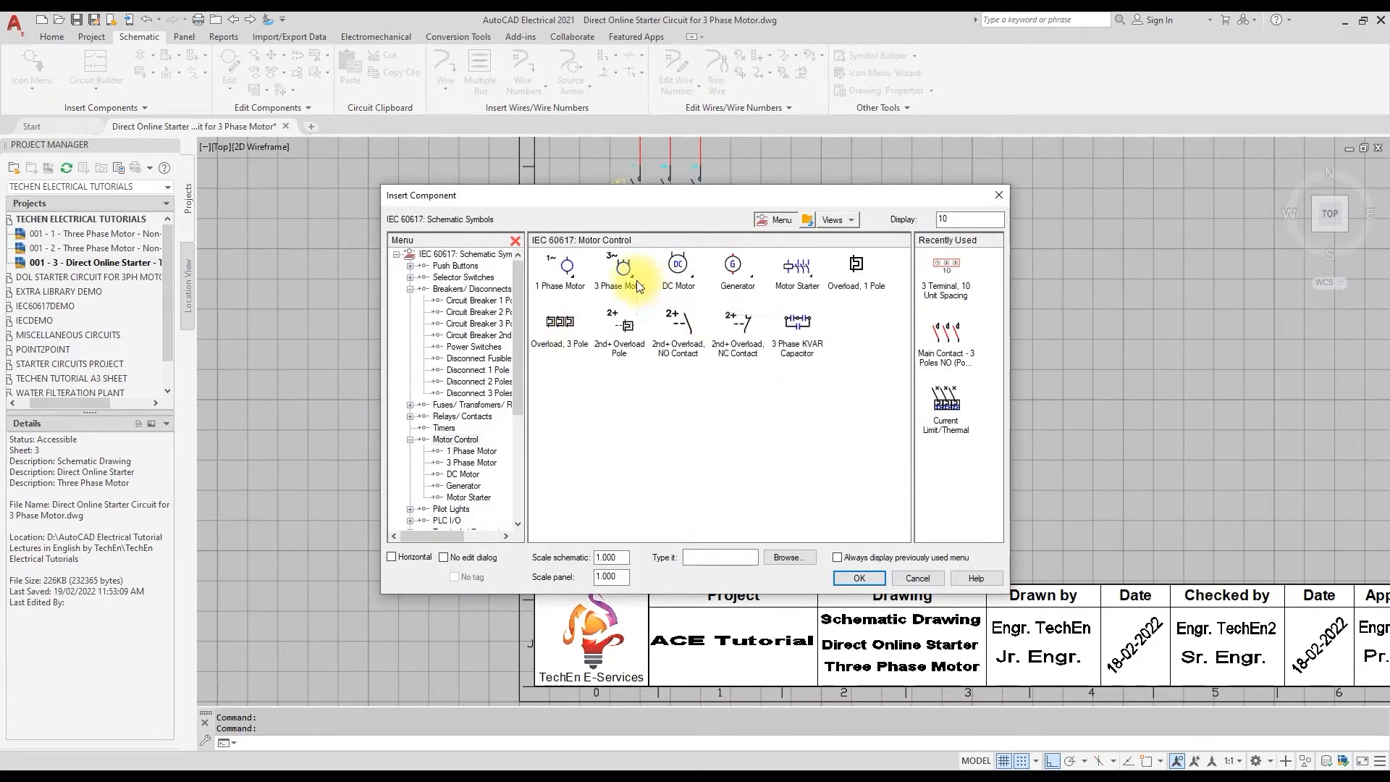
click(621, 270)
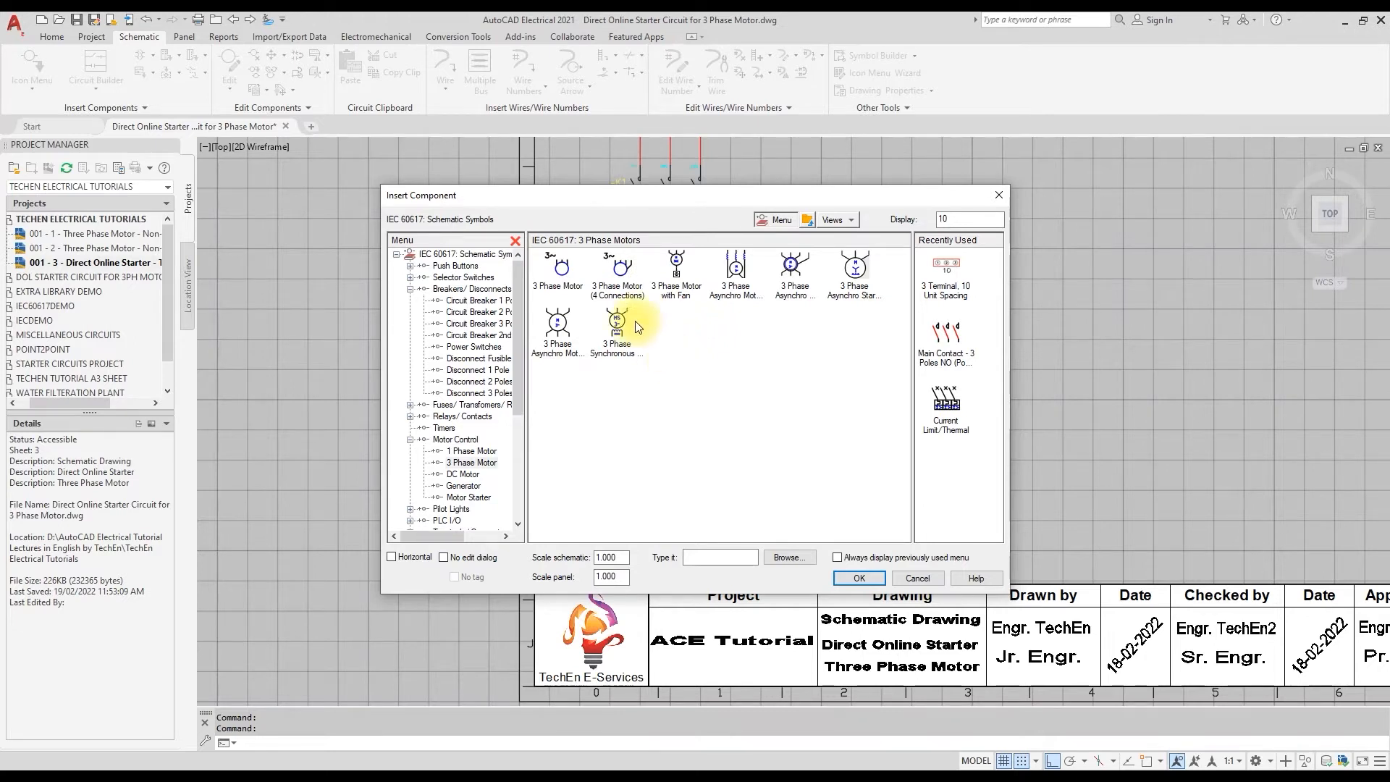
click(560, 269)
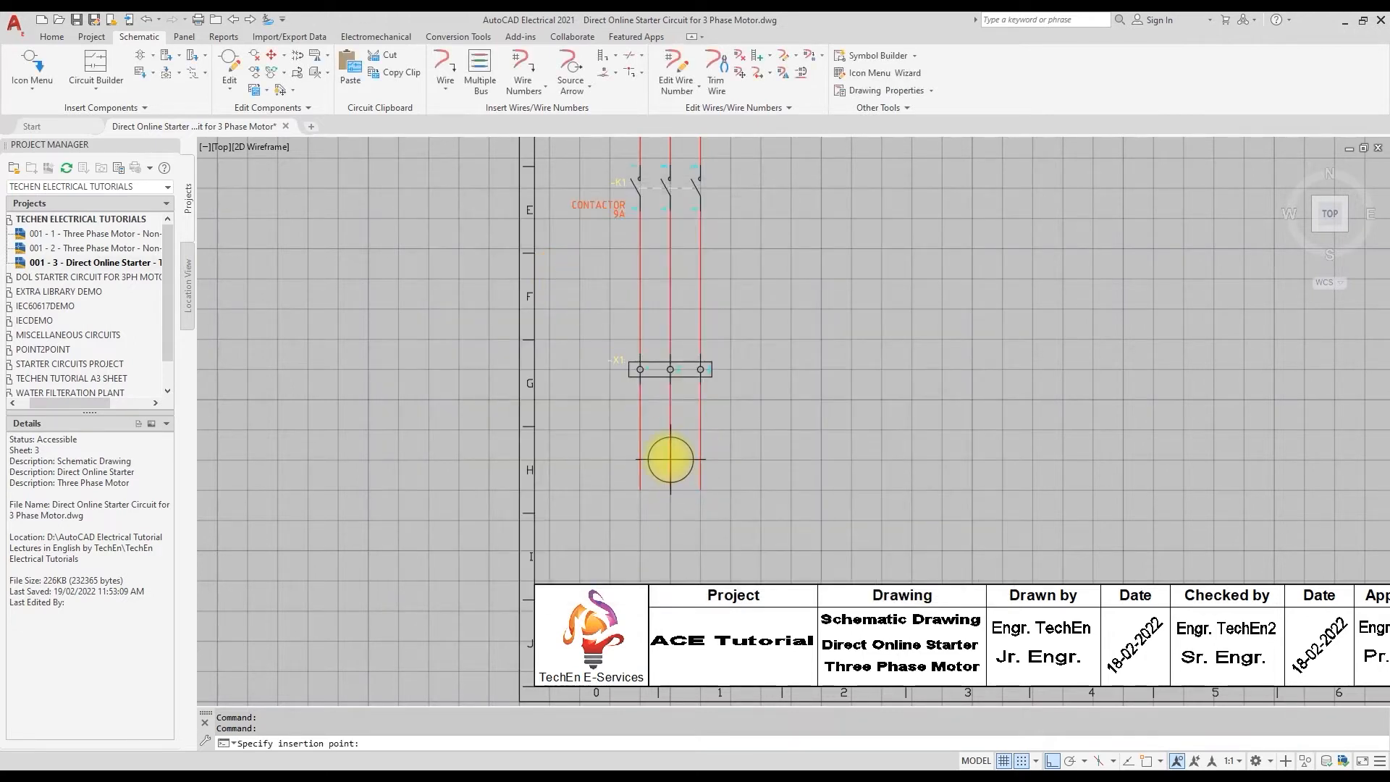
click(670, 460)
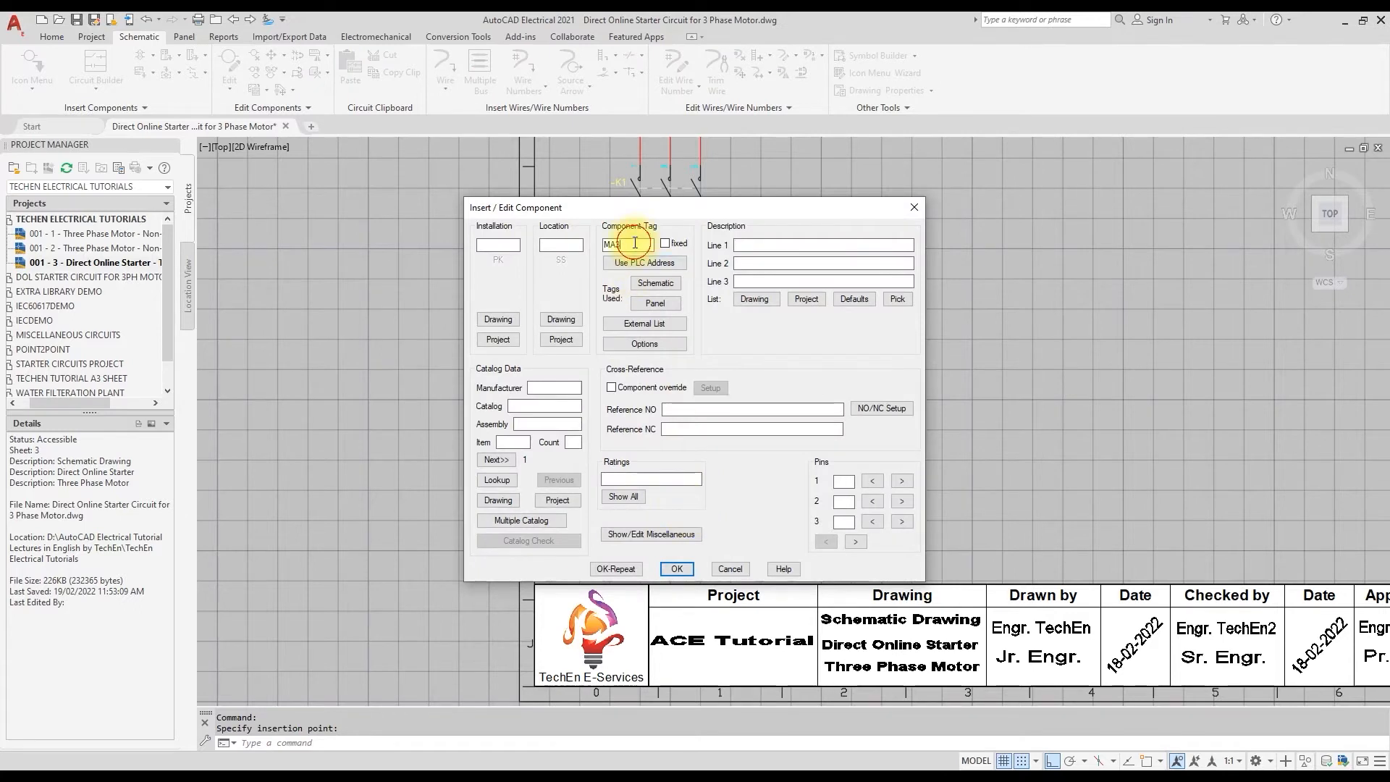
Describe the motor on three lines as INDUCTION MOTOR, 3 PHASE and 2.5KW, keeping the default component tag
click(778, 245)
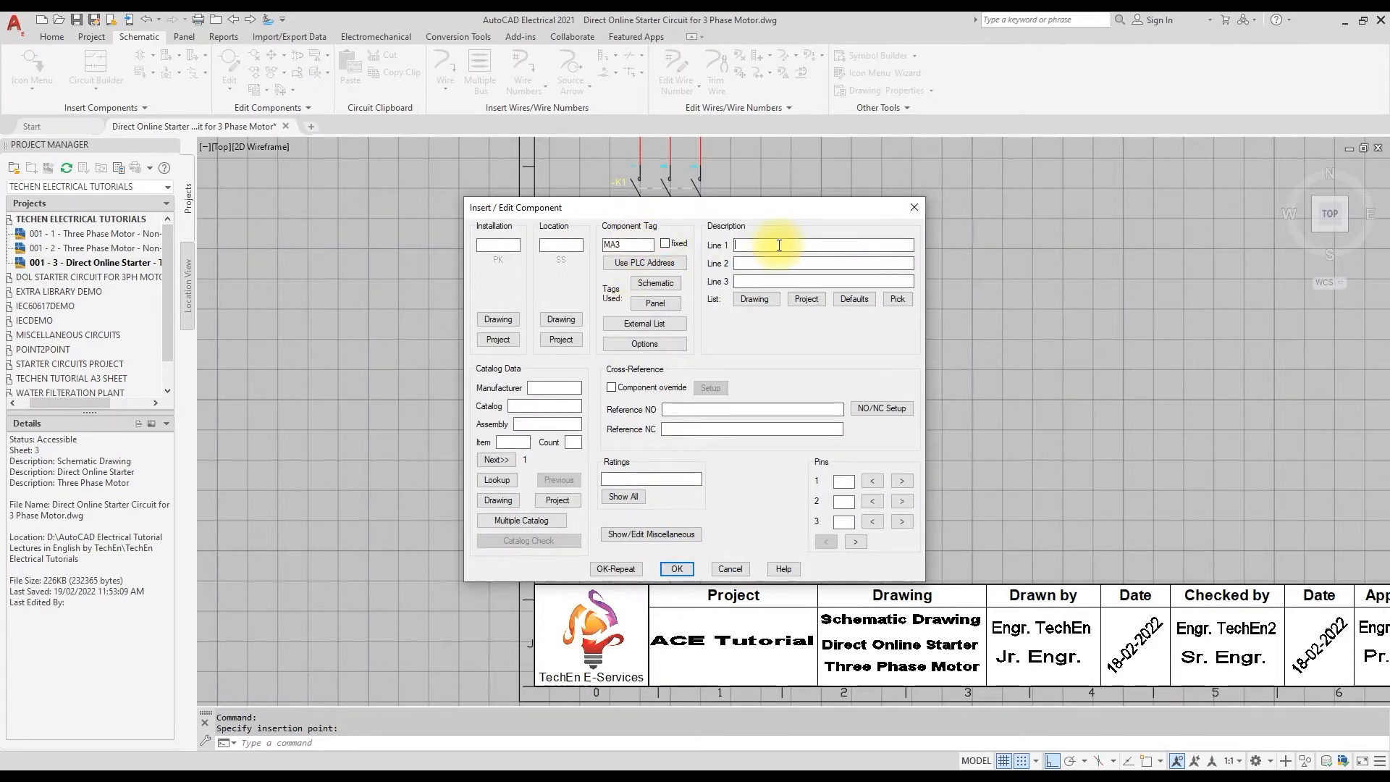
text(Induction Motor)
key(Tab)
text(3 Pha)
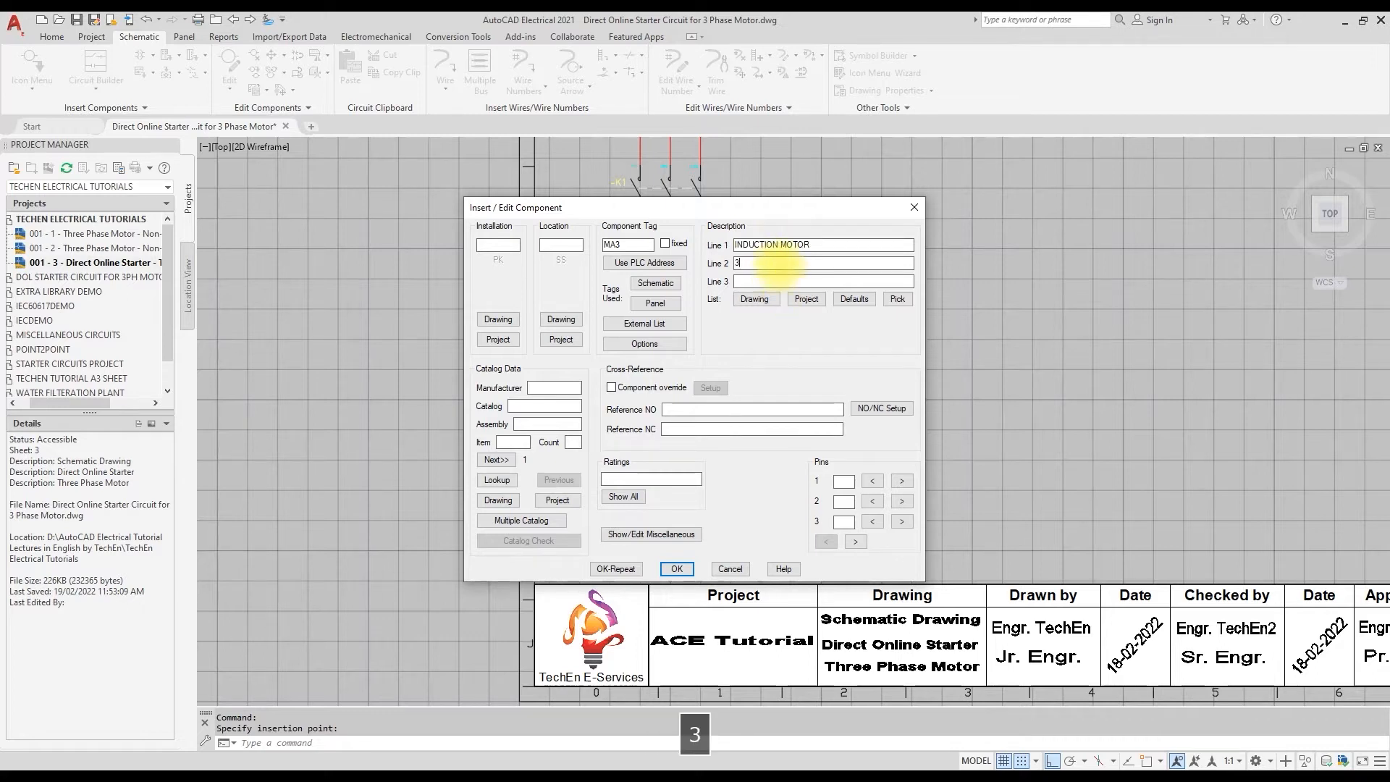
click(783, 277)
text(2.5KW)
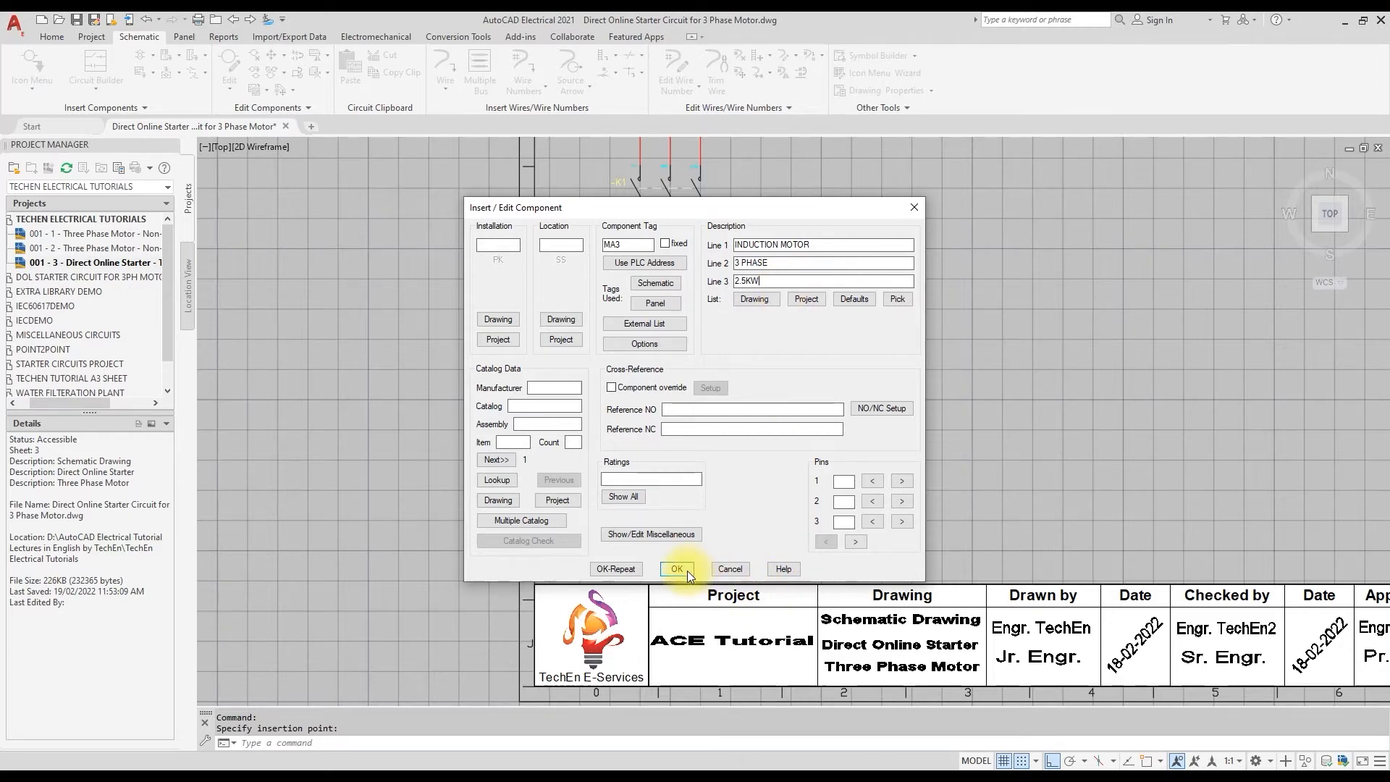
click(687, 571)
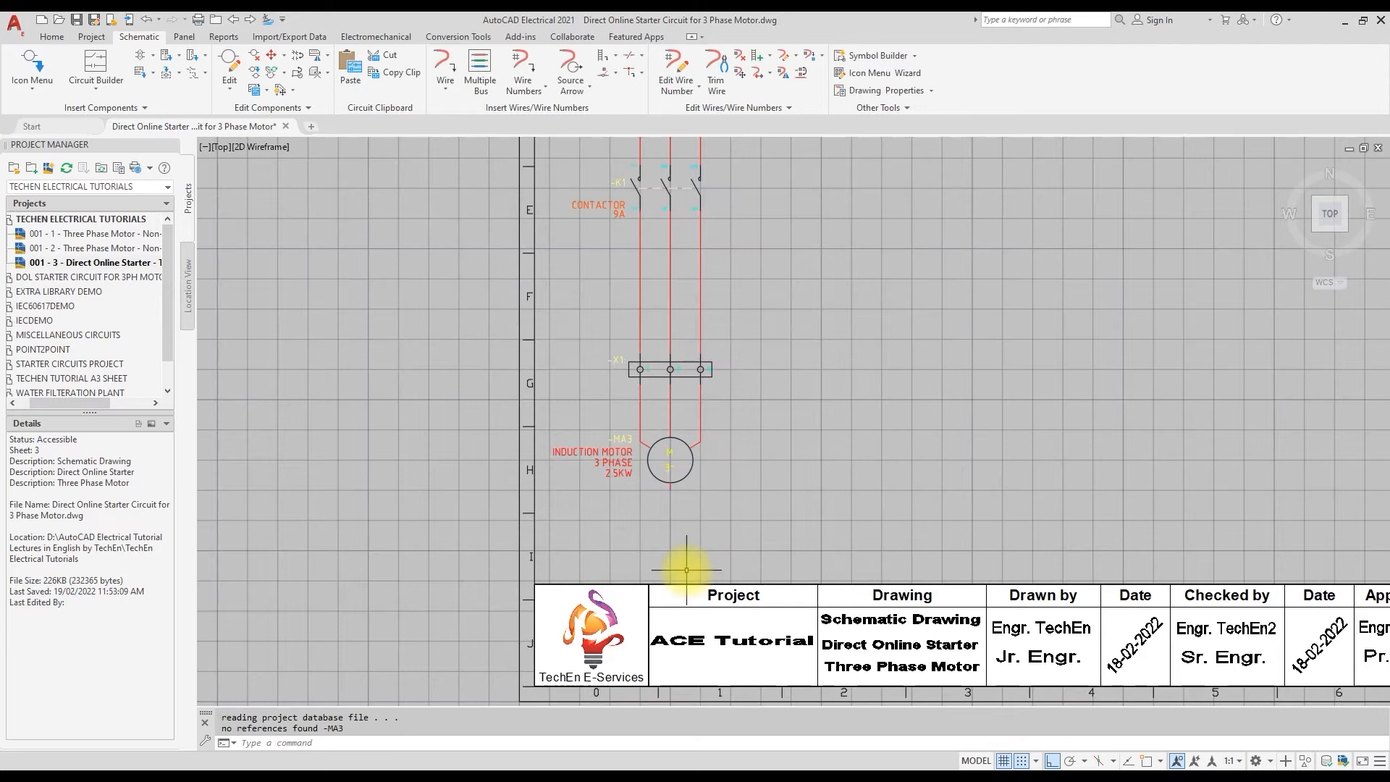
Delete the leftover wire stub below the motor circle
scroll(662, 550, up, 3)
click(665, 433)
key(Delete)
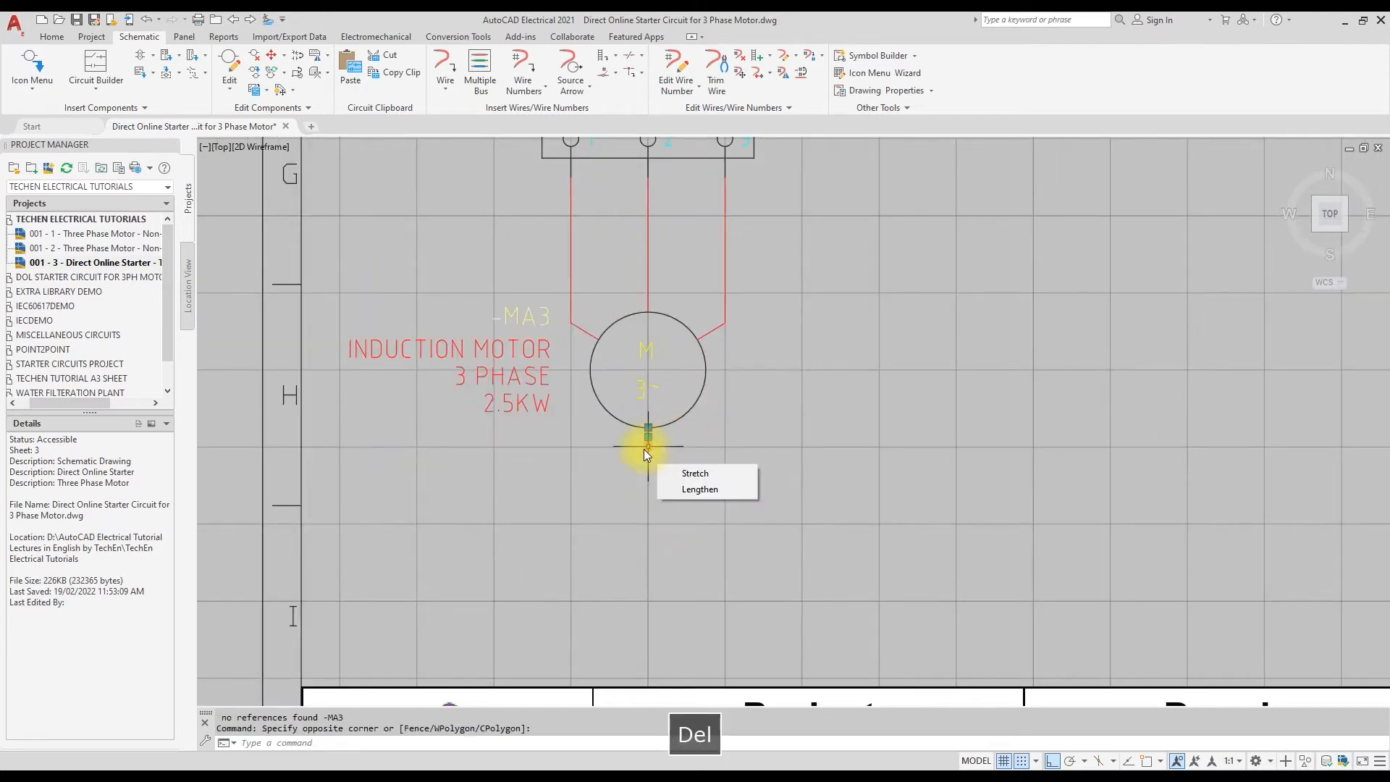
click(598, 480)
key(Delete)
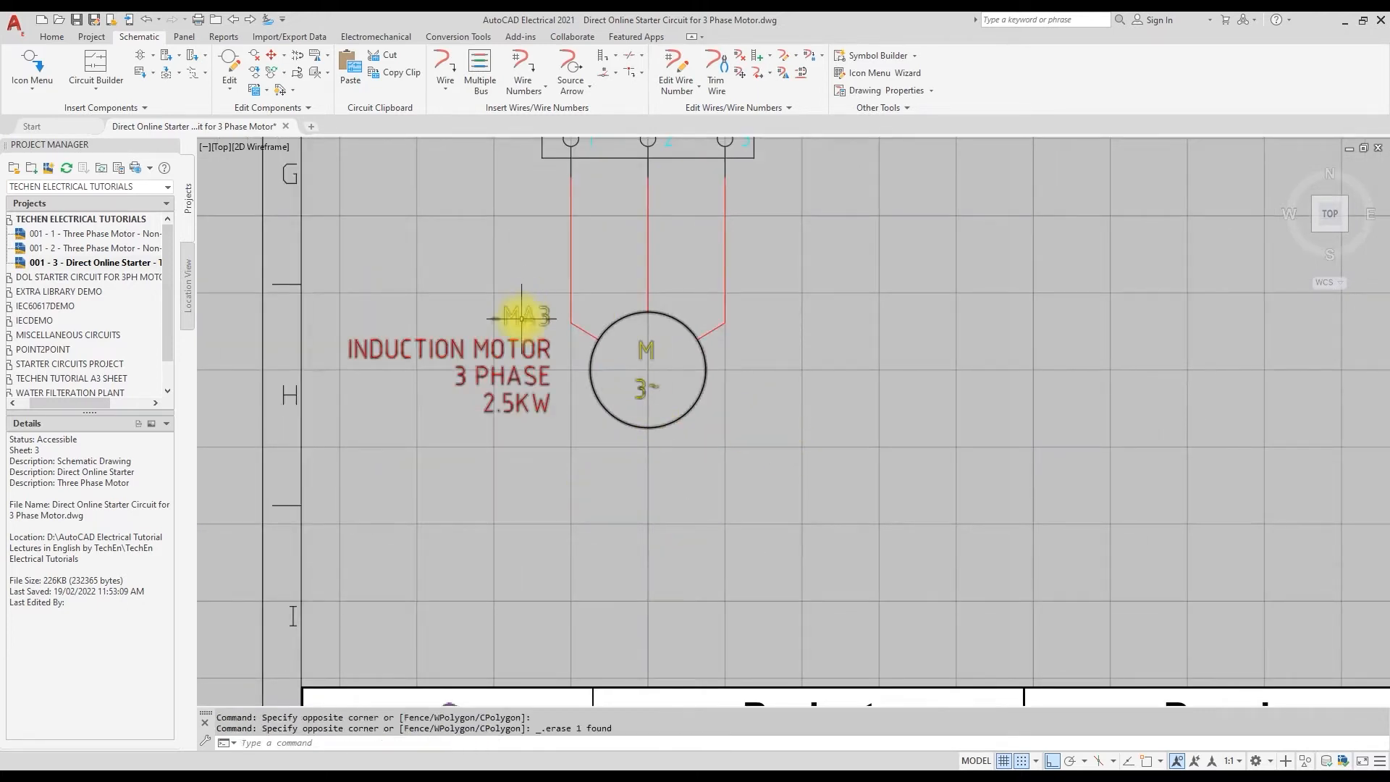
scroll(544, 499, down, 2)
middle_click(822, 405)
middle_click(822, 405)
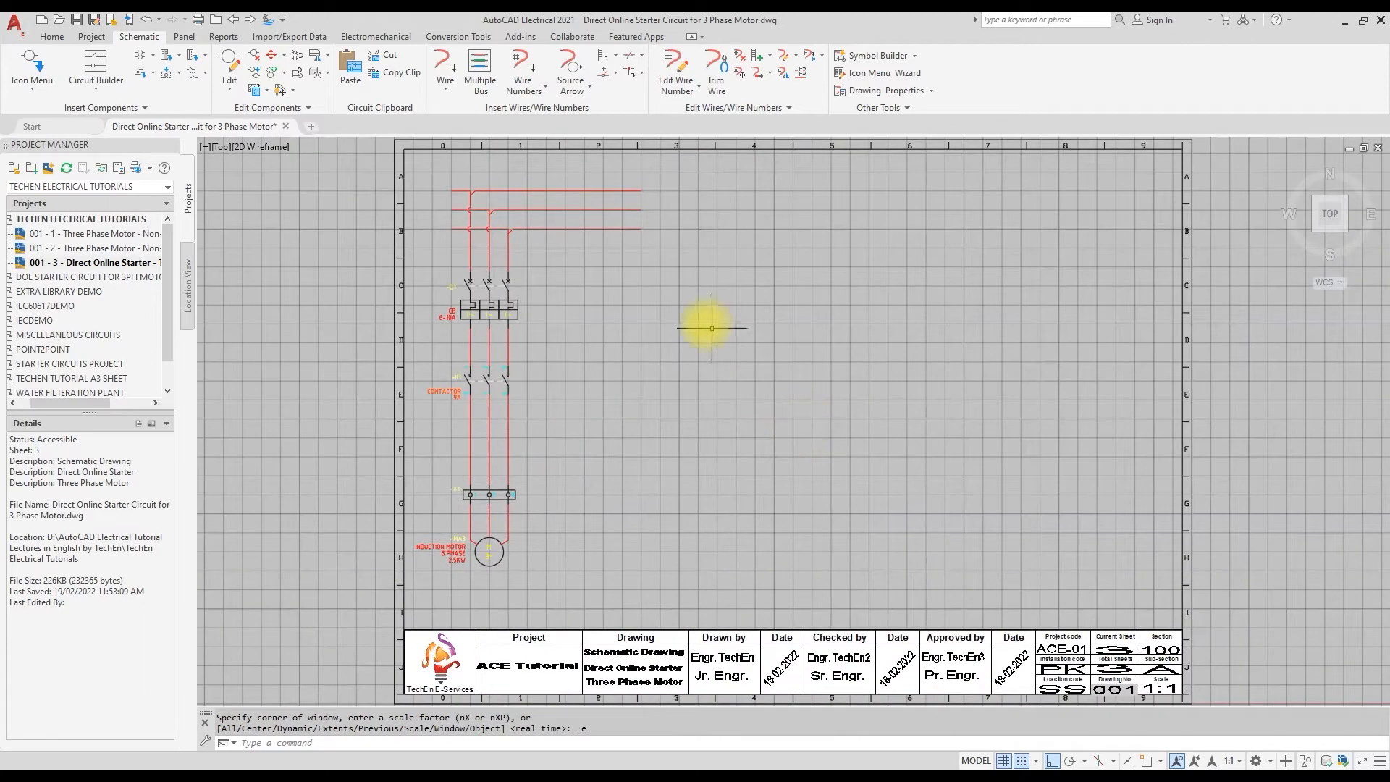
key(Escape)
click(652, 173)
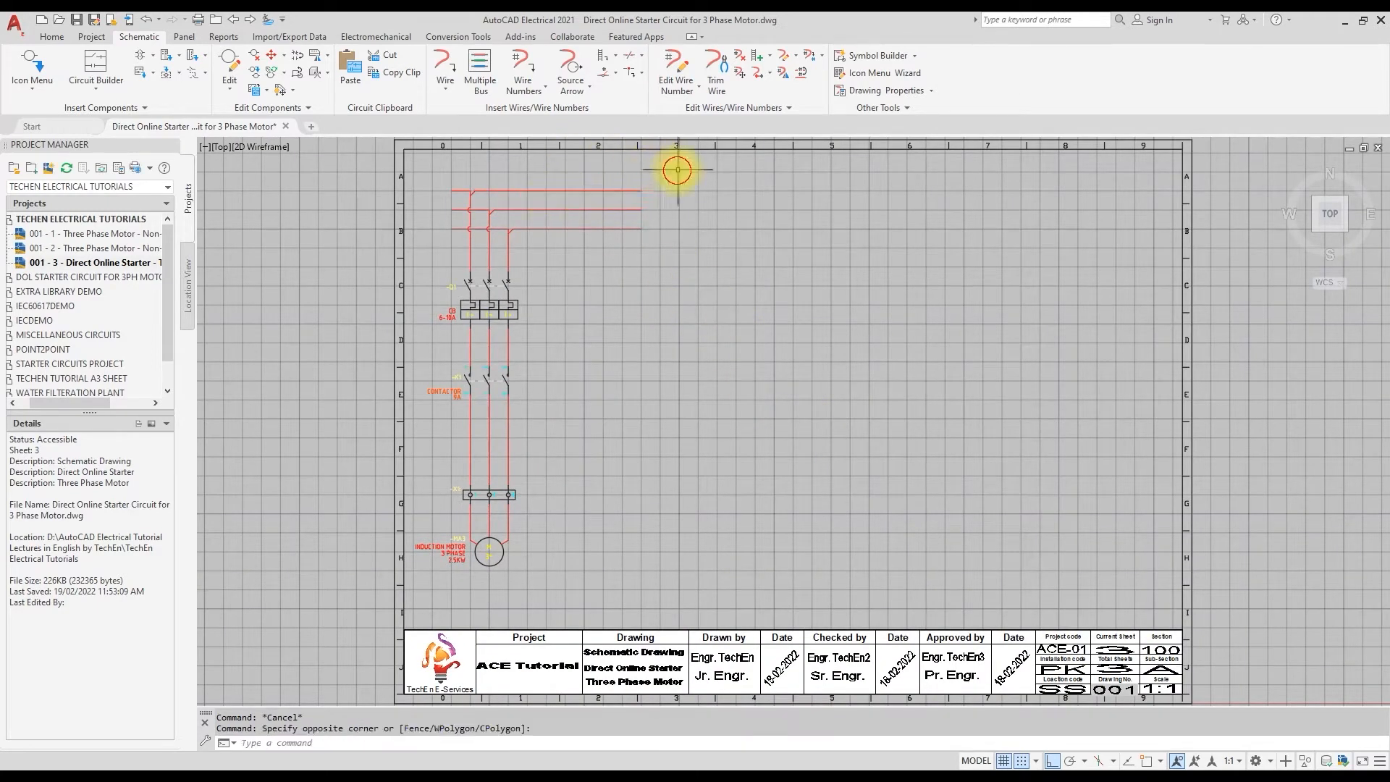
key(Escape)
right_click(618, 192)
key(Escape)
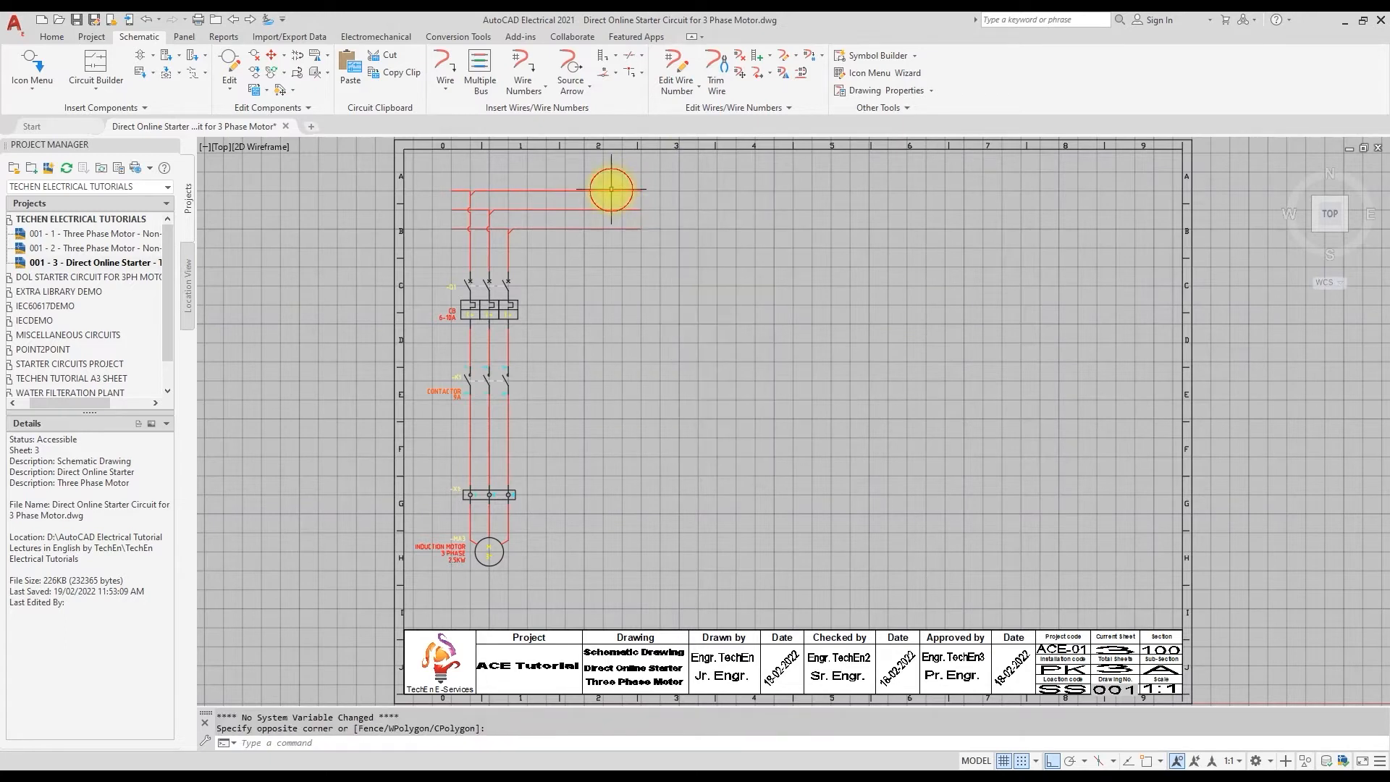
Apply the RED 2.5mm^2 wire type to the topmost horizontal bus wire, including all wires in its network
click(611, 190)
right_click(612, 190)
click(621, 147)
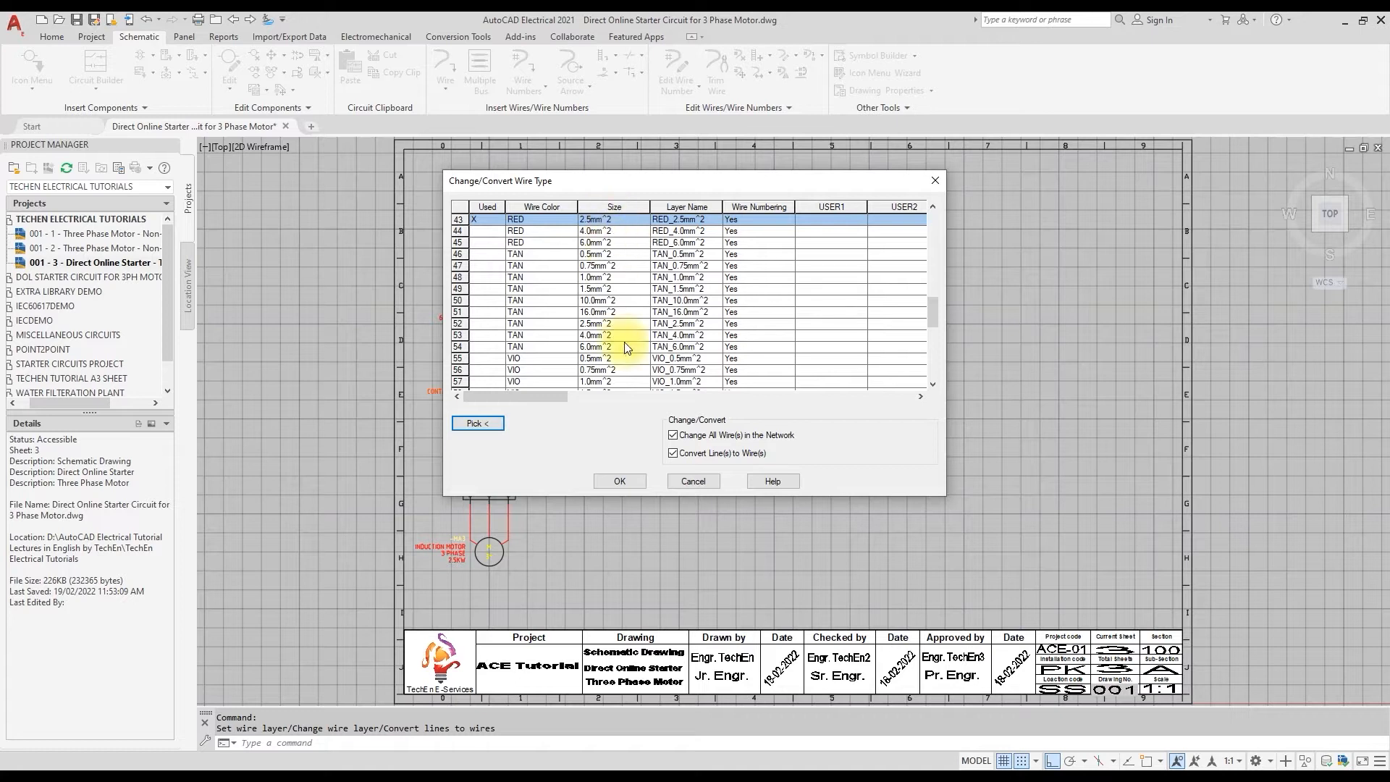
click(635, 481)
click(577, 203)
click(674, 194)
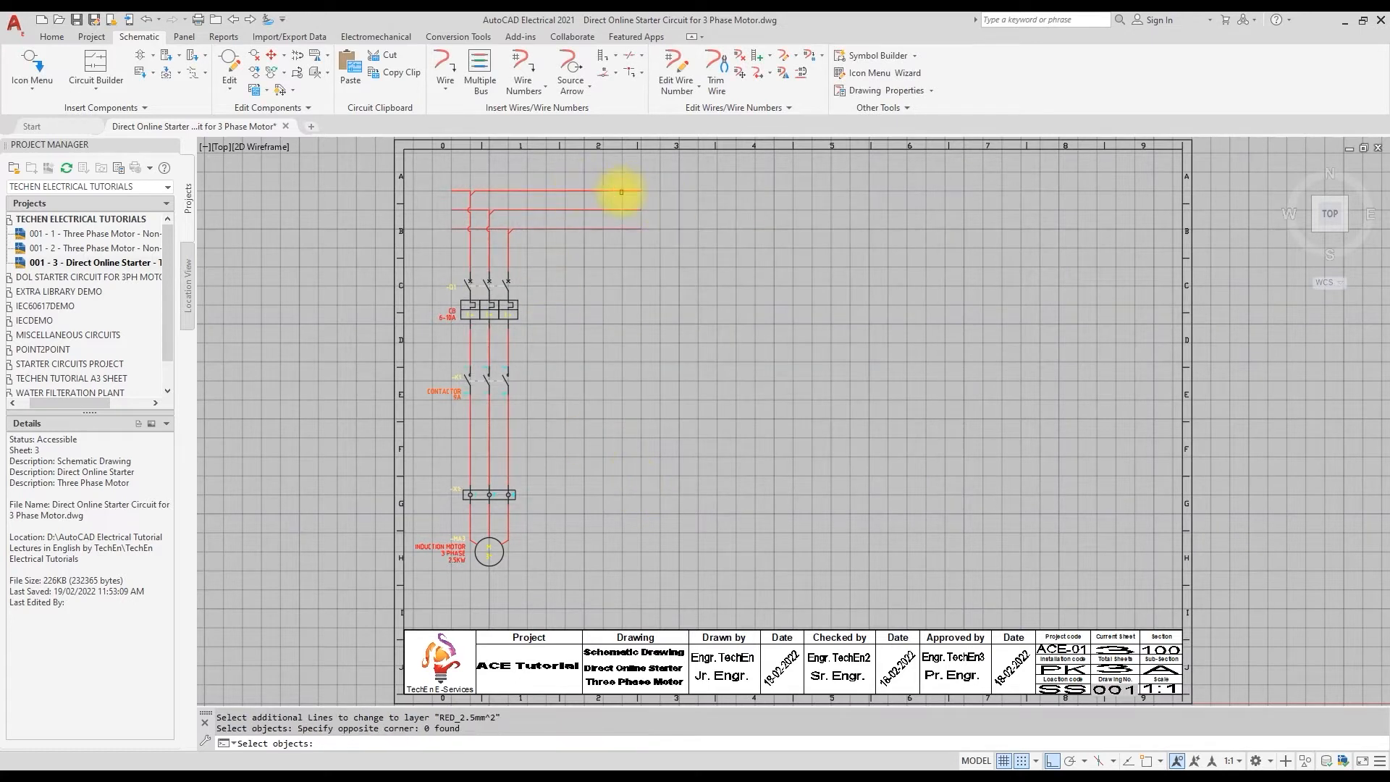
key(Return)
Apply the YEL 2.5mm^2 wire type to the middle horizontal bus wire, including all wires in its network
scroll(642, 312, down, 7)
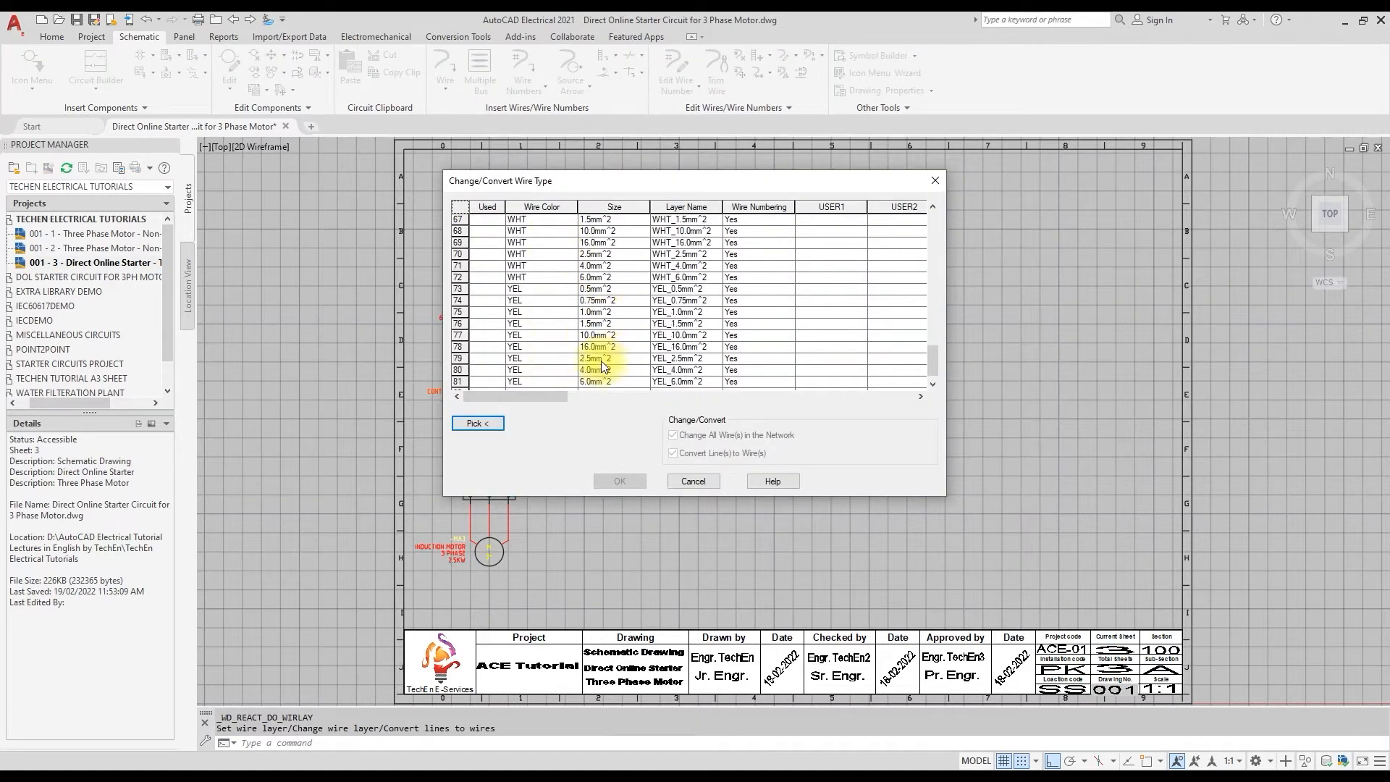
click(589, 363)
click(619, 481)
click(624, 209)
key(Return)
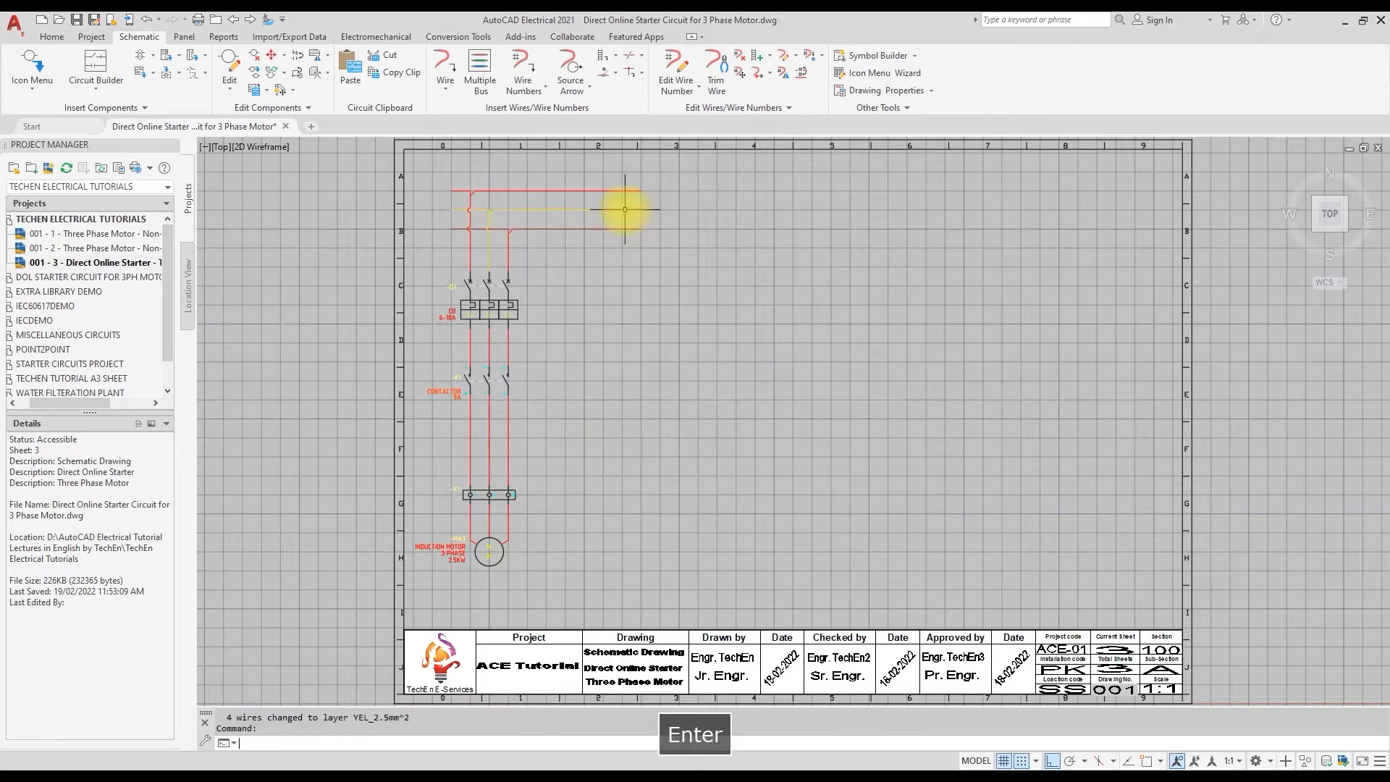
key(Return)
scroll(578, 360, down, 2)
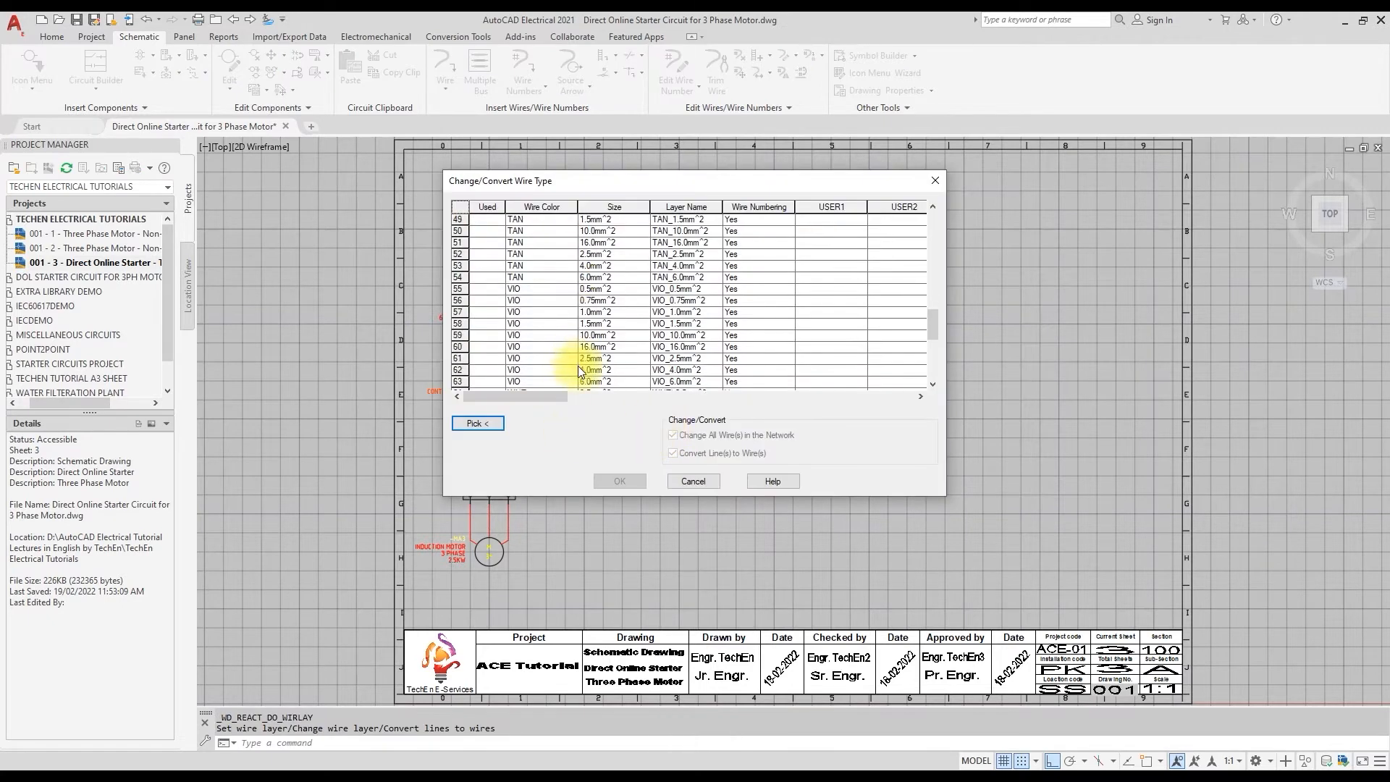
click(693, 481)
Apply the YEL 2.5mm^2 wire type to the middle vertical wires below the breaker, contactor and terminal block
key(Return)
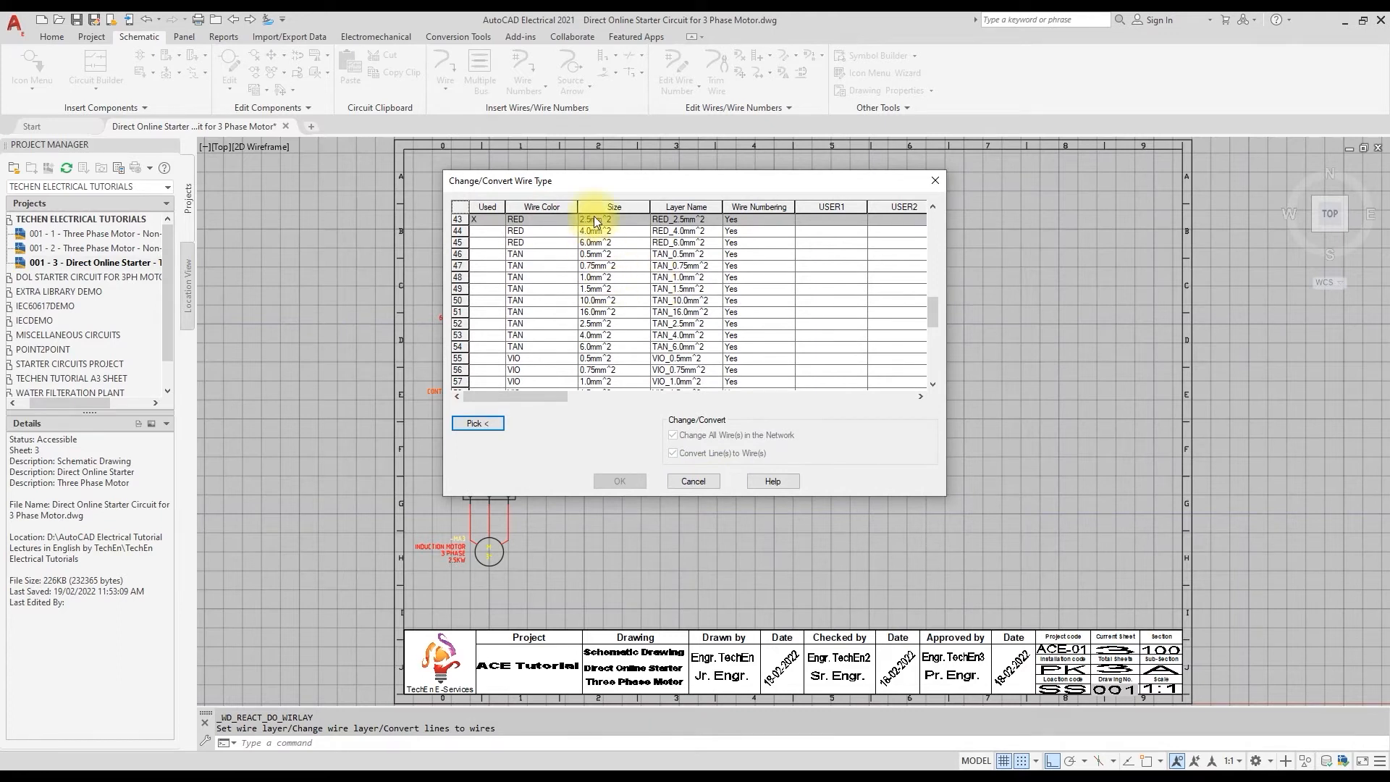
scroll(585, 372, down, 3)
scroll(587, 375, down, 3)
scroll(599, 374, down, 1)
scroll(600, 363, down, 1)
click(599, 359)
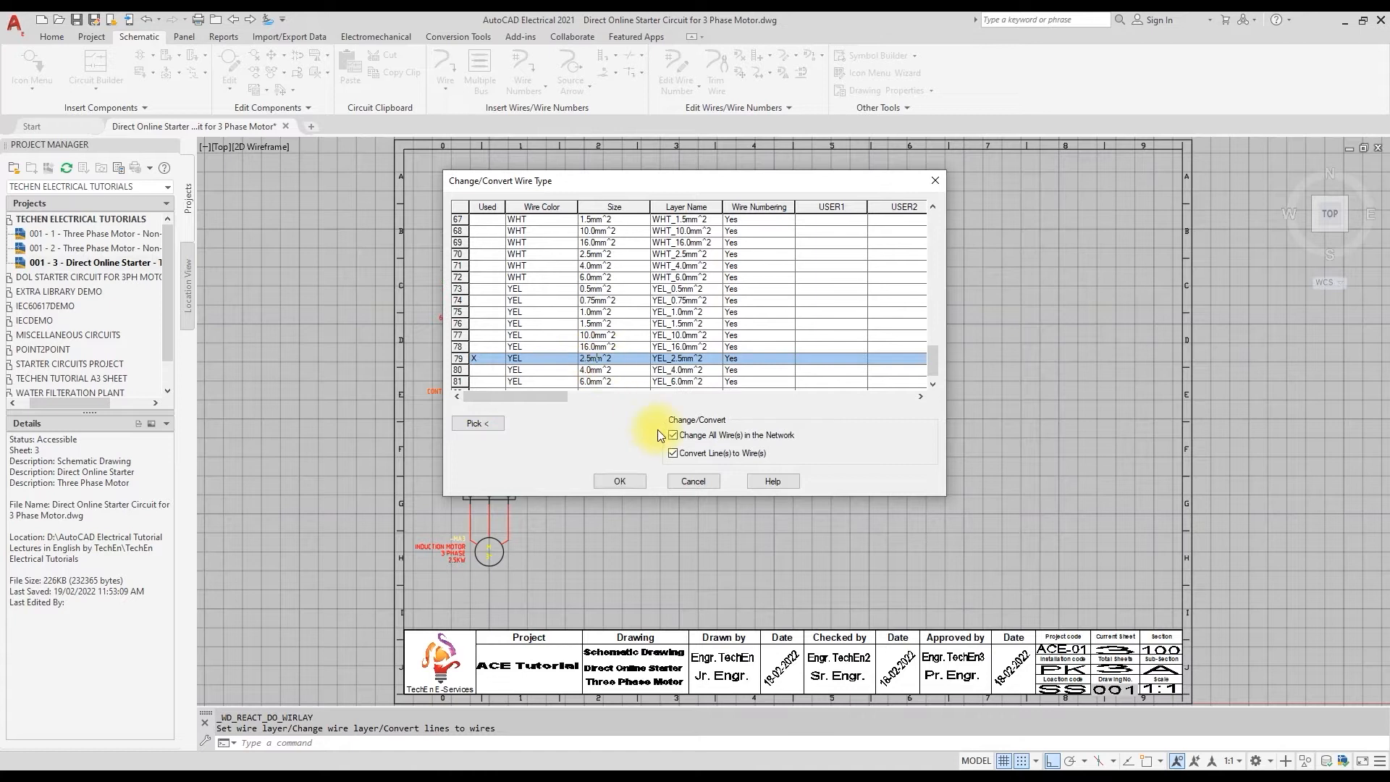
click(620, 481)
click(494, 337)
click(489, 434)
click(488, 522)
key(Return)
Apply the BLK 2.5mm^2 wire type to the lowest bus wire and the third-phase vertical wires below it
key(Return)
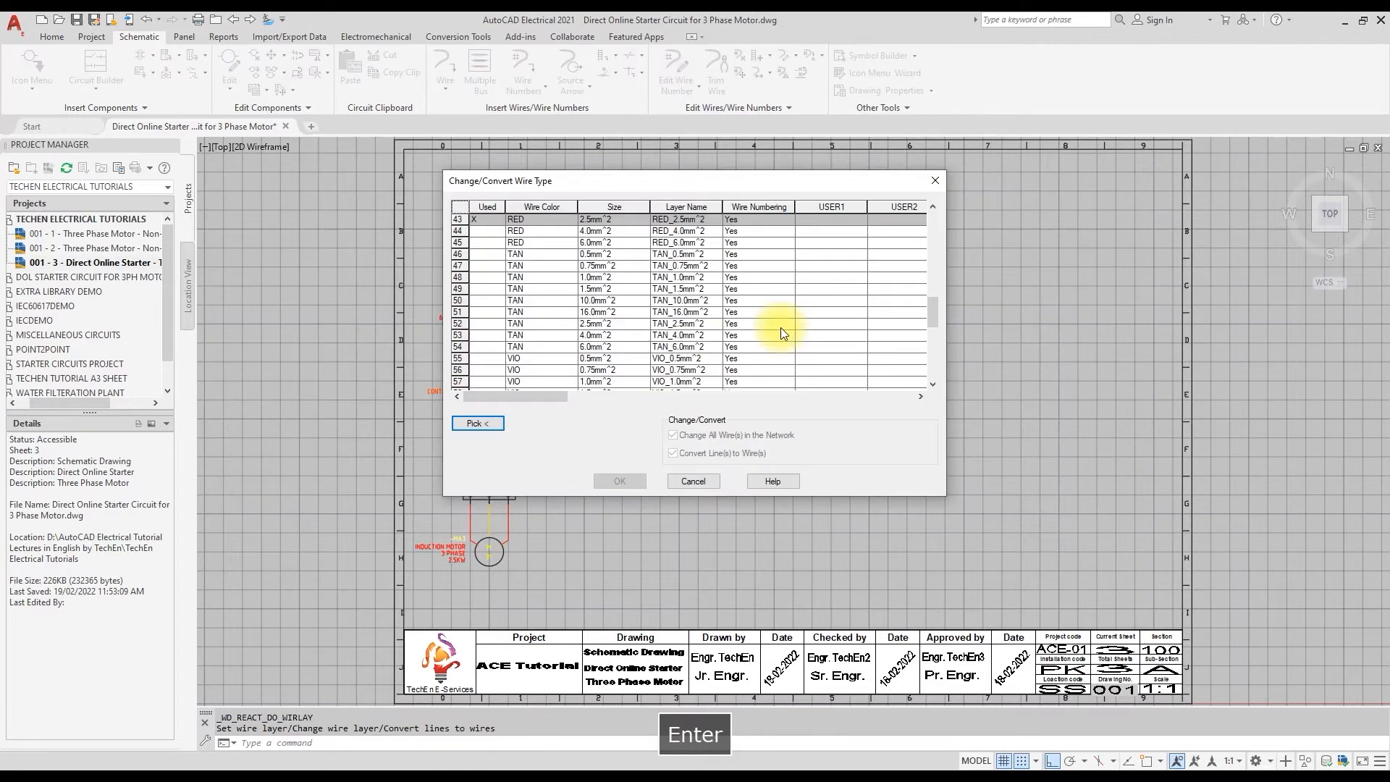
scroll(595, 346, up, 13)
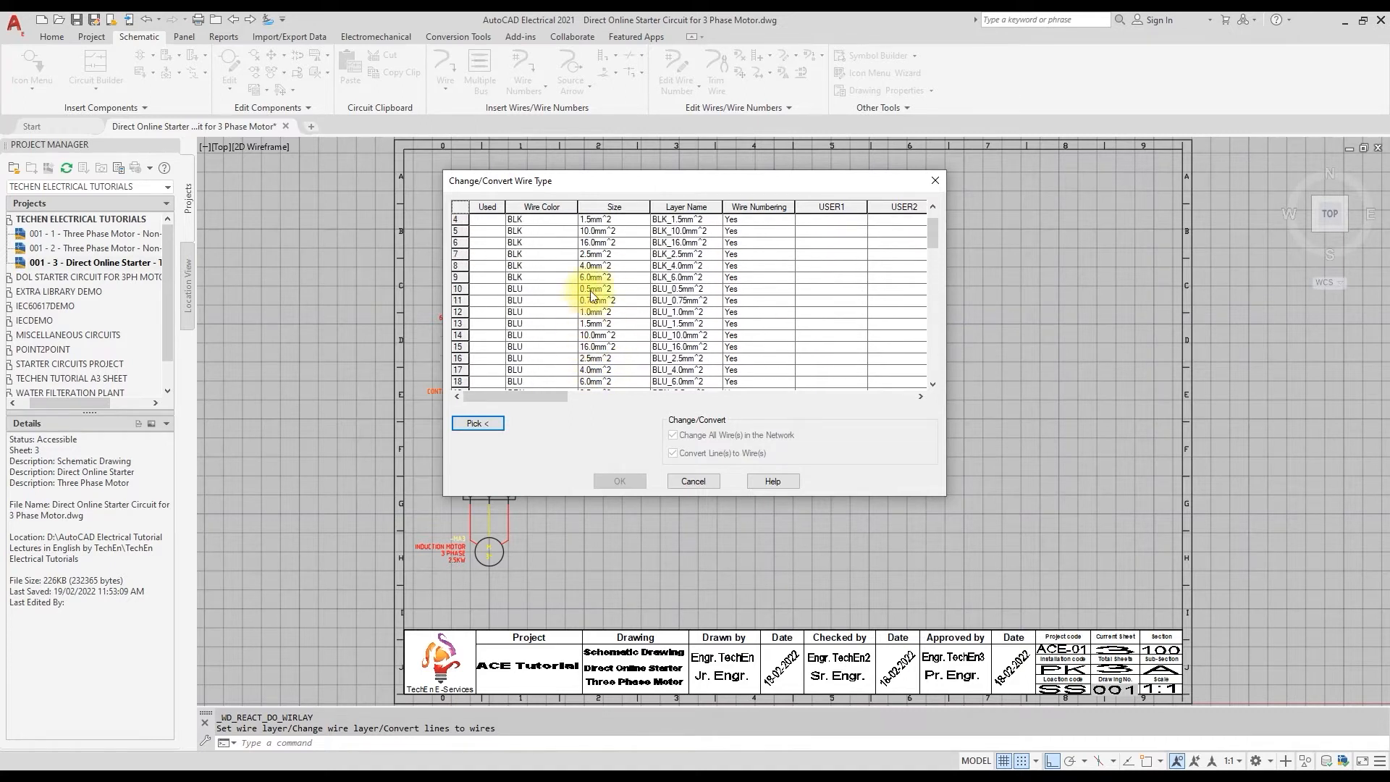
click(590, 253)
key(Return)
click(619, 481)
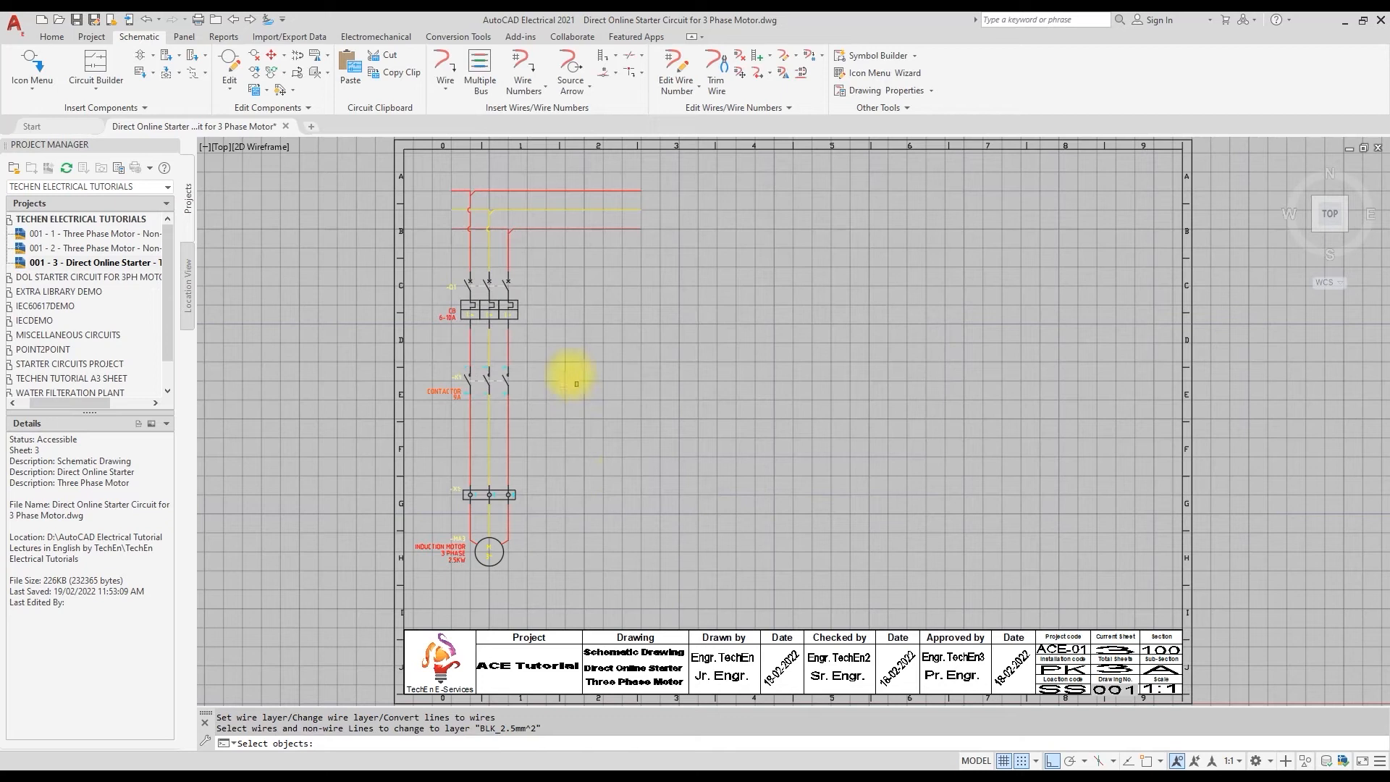
click(543, 229)
click(507, 255)
click(508, 351)
click(509, 435)
key(Return)
Change the lowest bus wire and the third-phase vertical wires down to the motor to the BLU 2.5mm^2 wire type
key(Return)
scroll(536, 341, up, 5)
scroll(557, 276, up, 8)
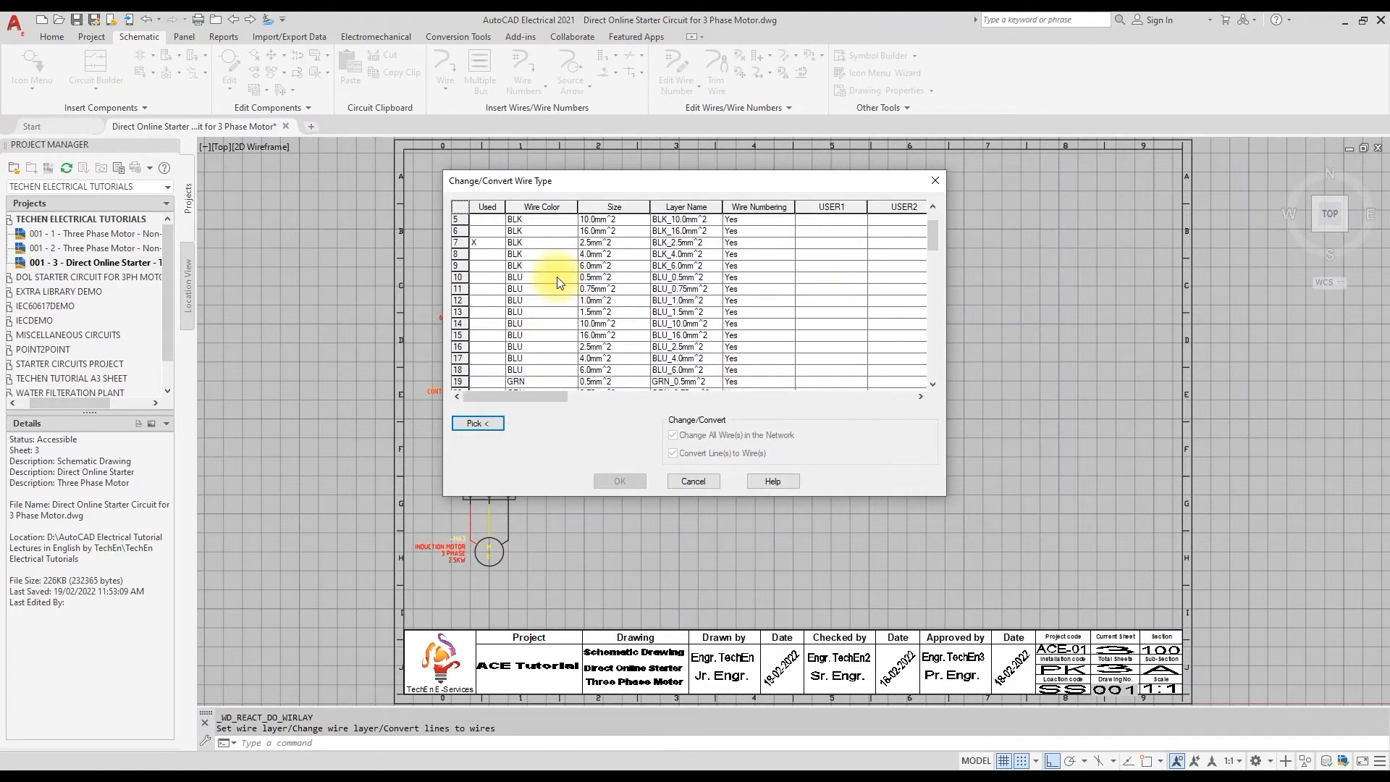
click(542, 347)
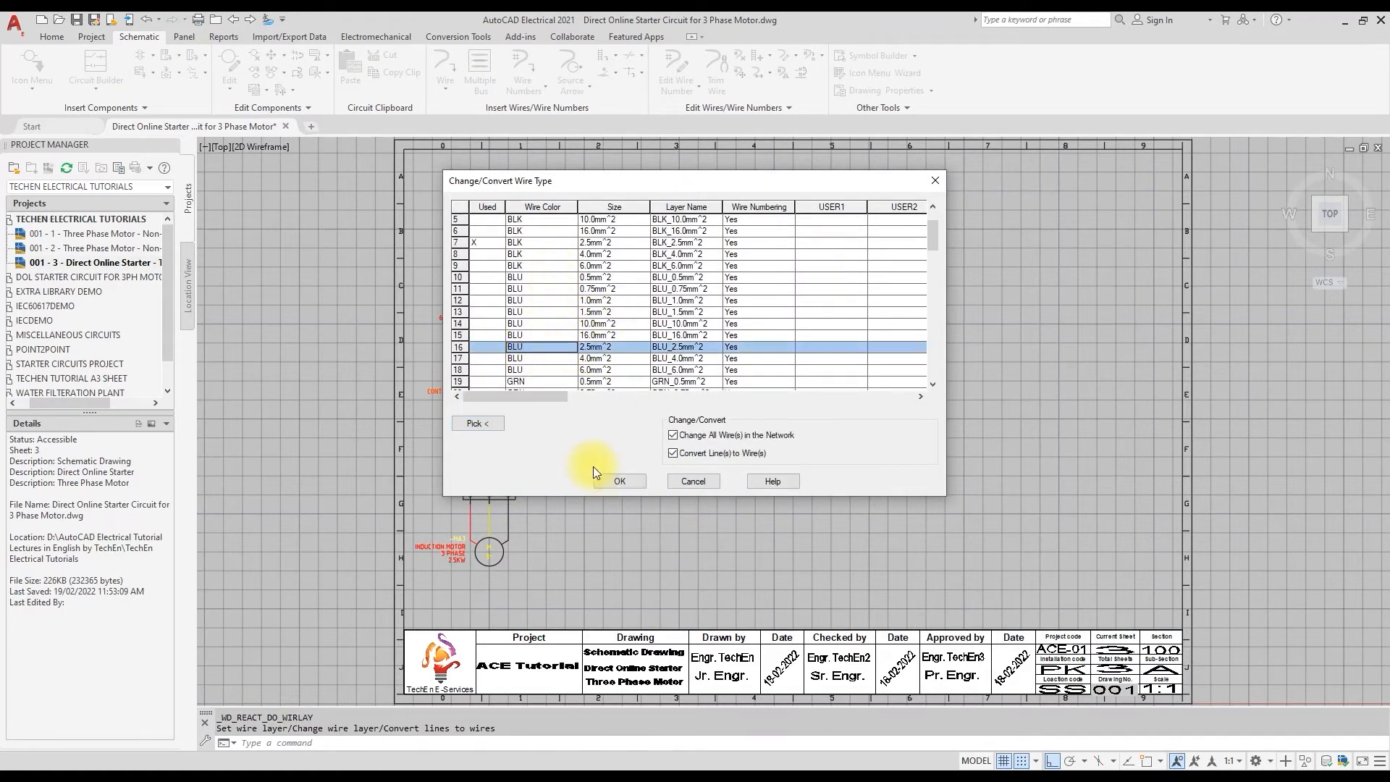
click(619, 480)
click(575, 229)
click(508, 425)
click(509, 540)
key(Return)
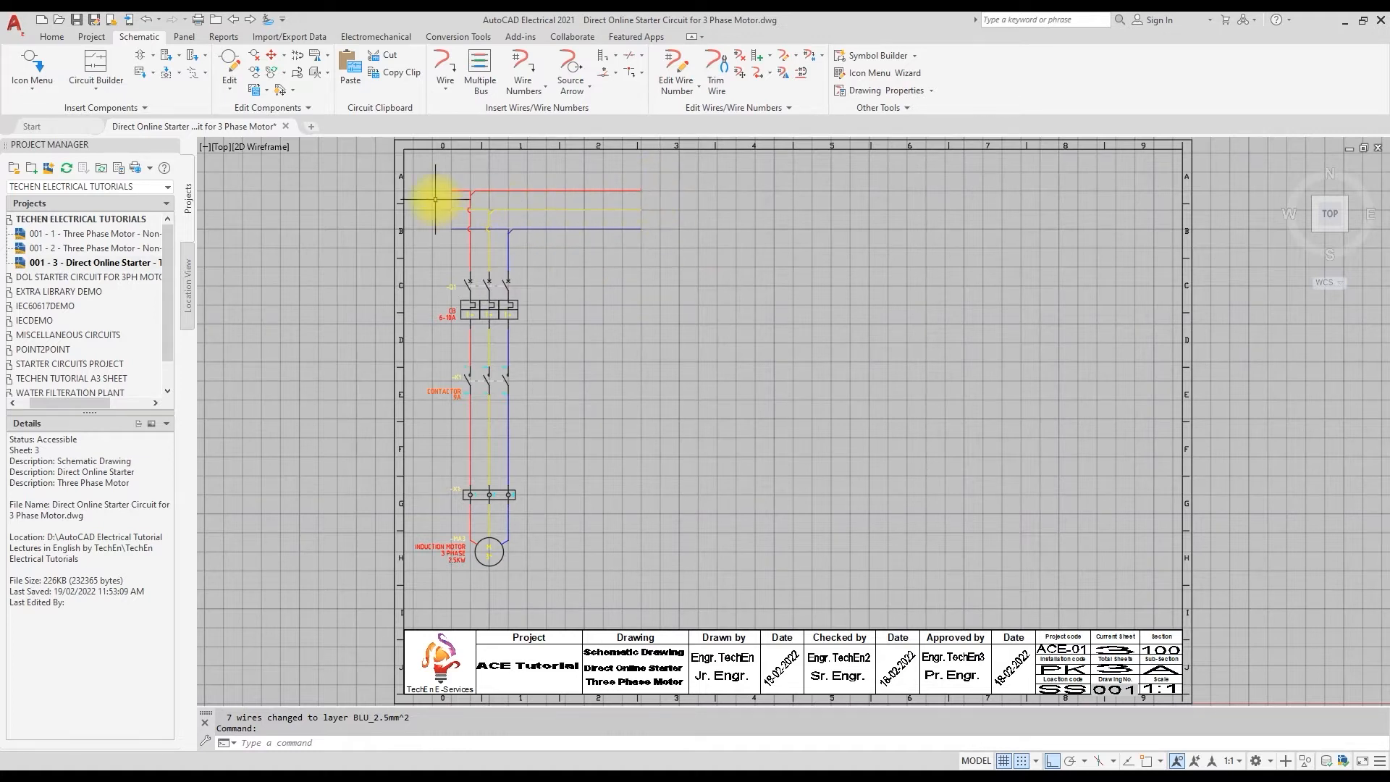
Insert a reference-only Arrow Tail - Right symbol at the start of the red bus wire, described as L1
click(572, 85)
click(589, 233)
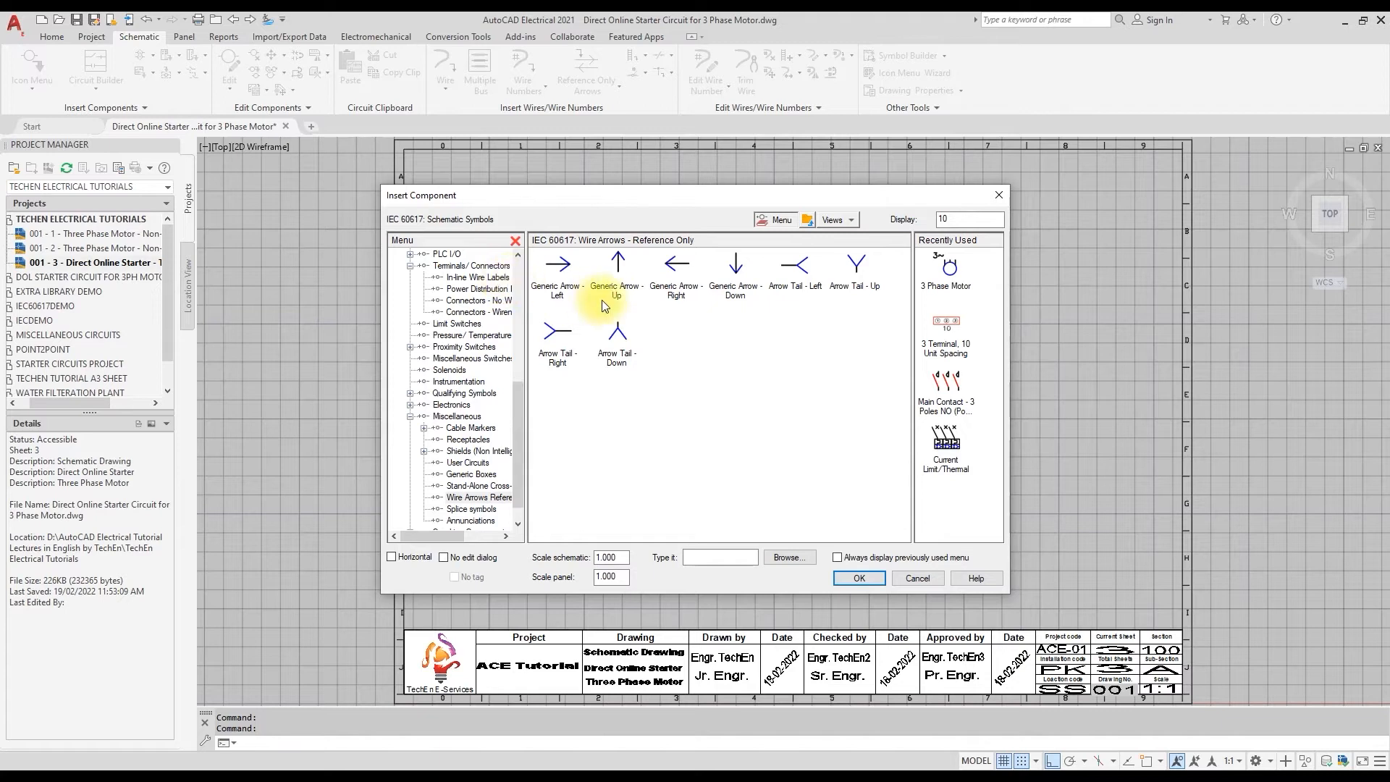
click(558, 331)
scroll(469, 190, up, 5)
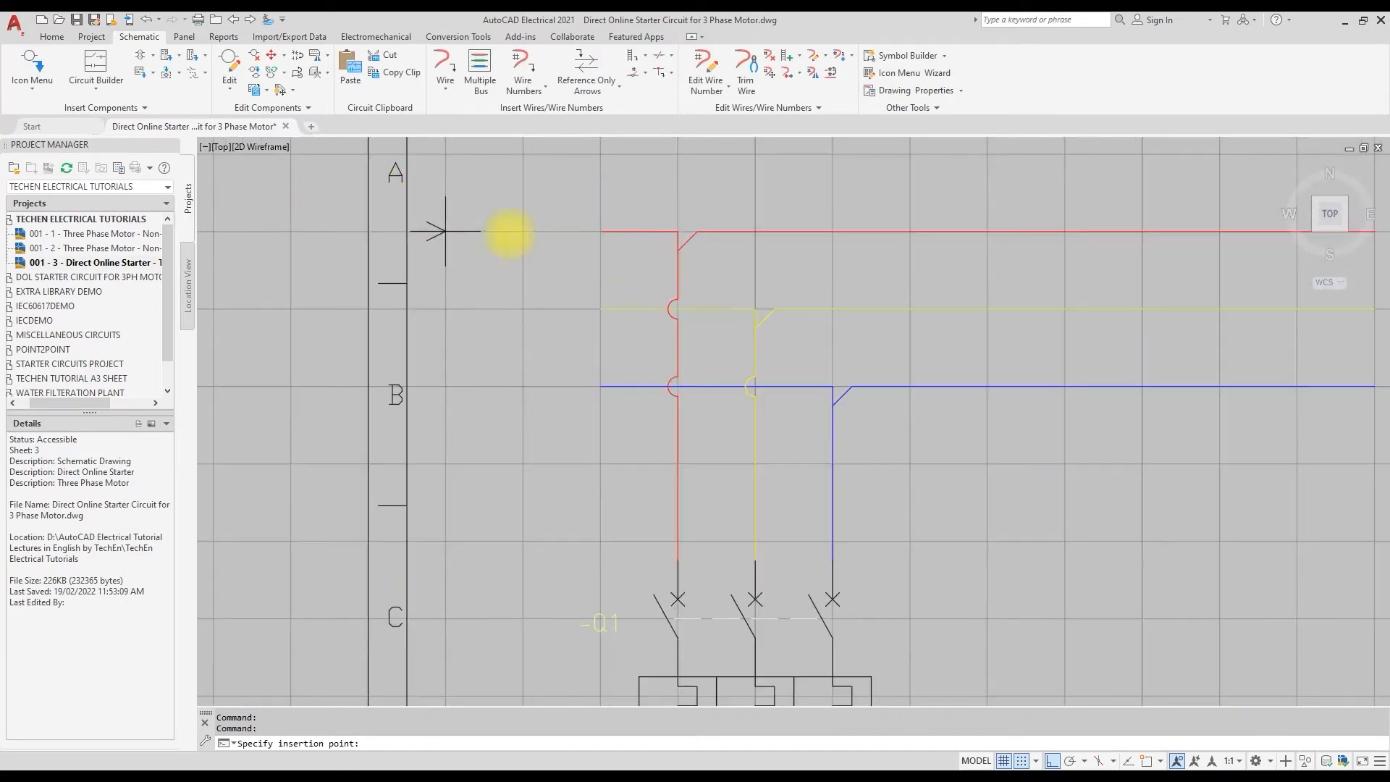
click(612, 255)
text(L1)
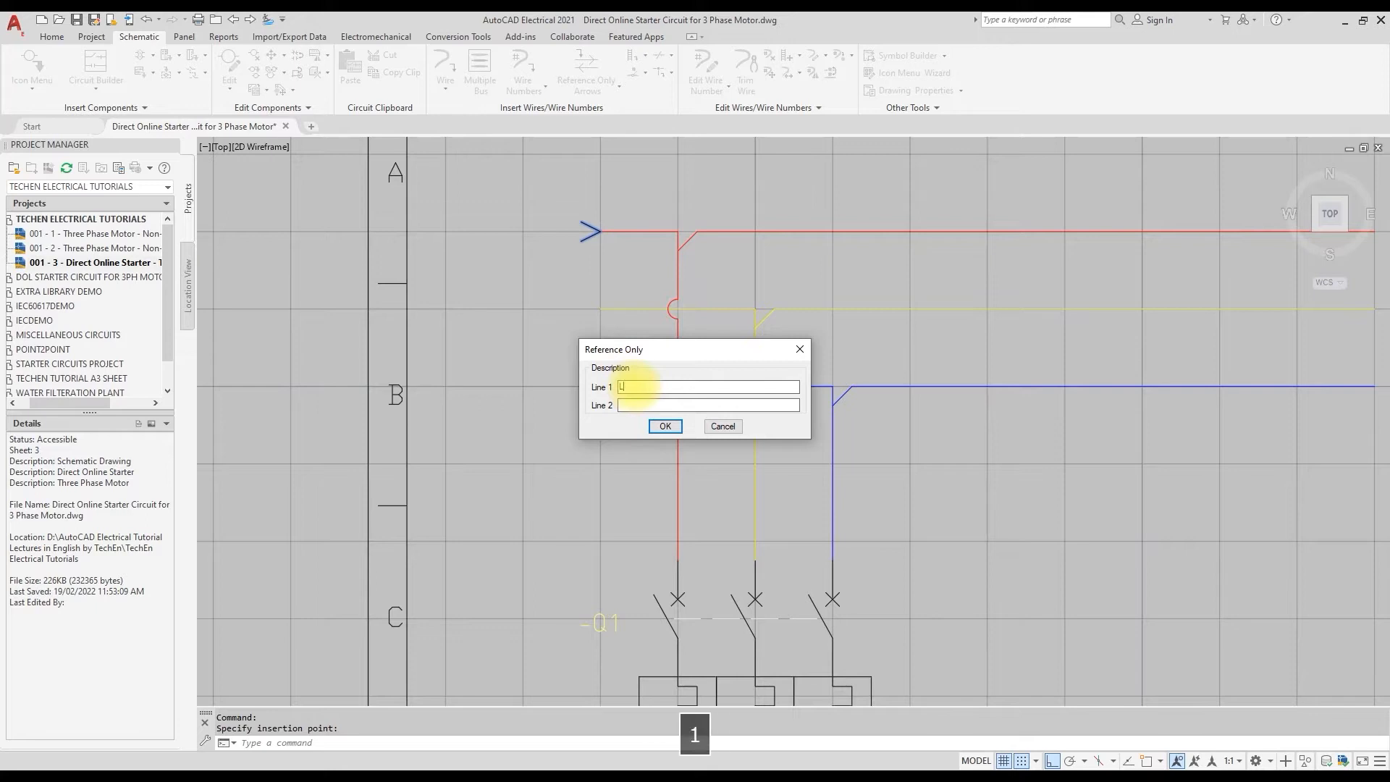
key(Return)
click(665, 426)
Insert a reference-only Arrow Tail - Right symbol at the start of the yellow bus wire, described as L2
key(Return)
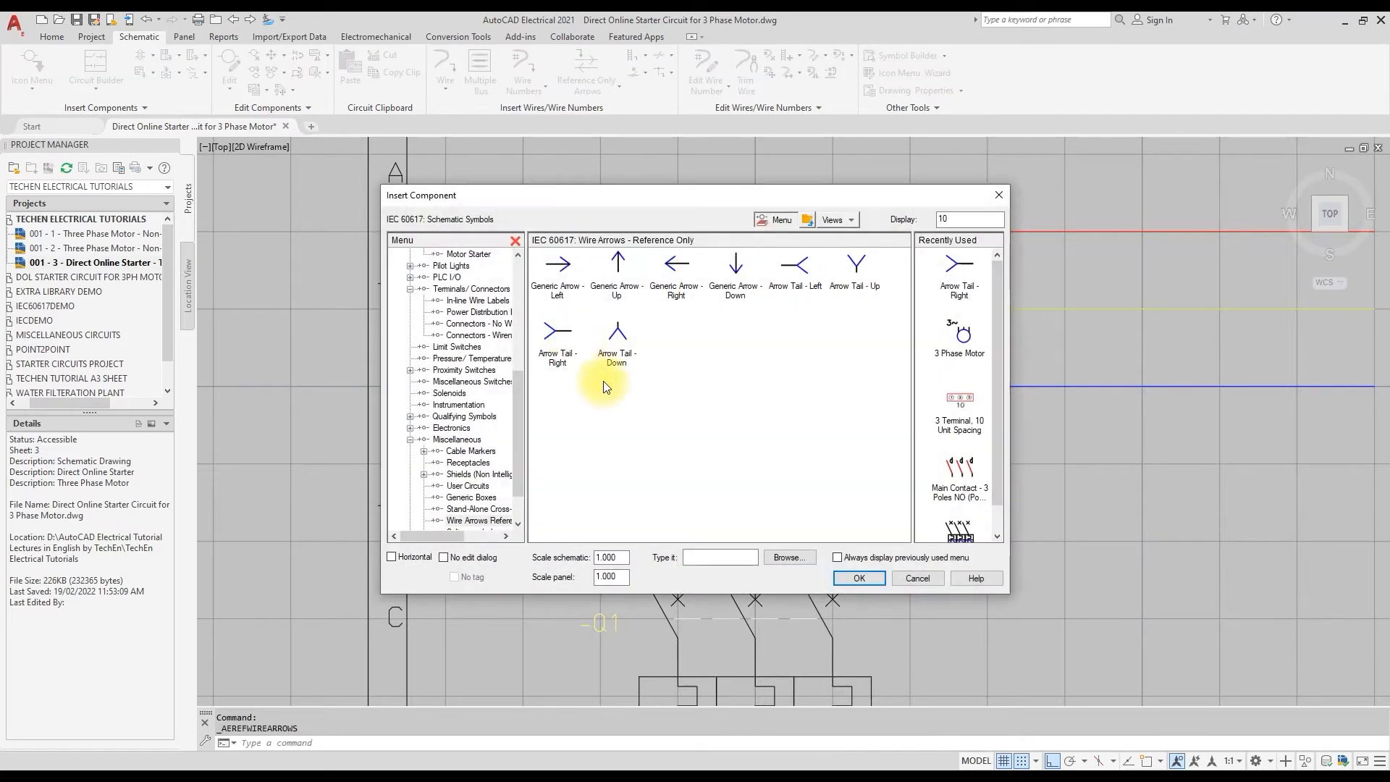
click(559, 339)
click(600, 309)
text(L2)
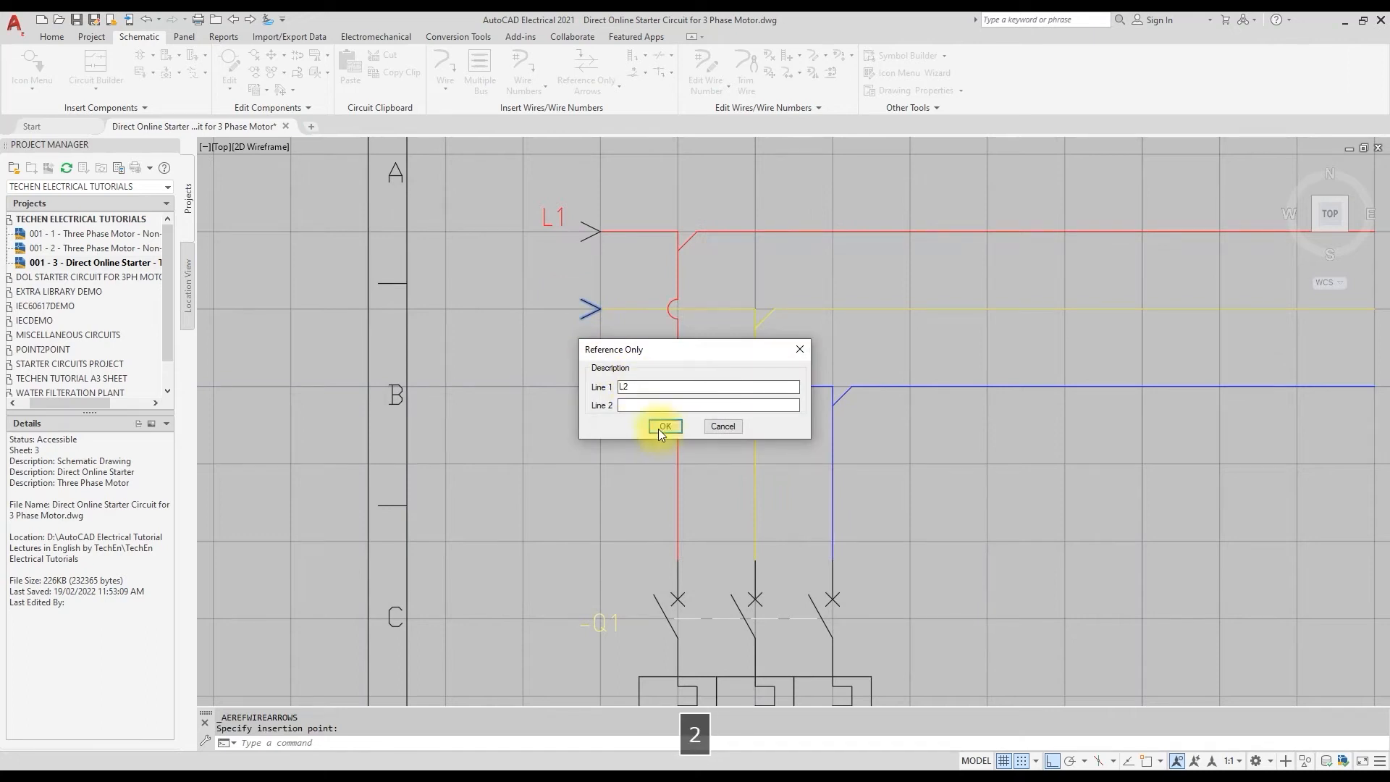
click(661, 428)
Insert a reference-only Arrow Tail - Right symbol at the start of the blue bus wire, described as L3
key(Return)
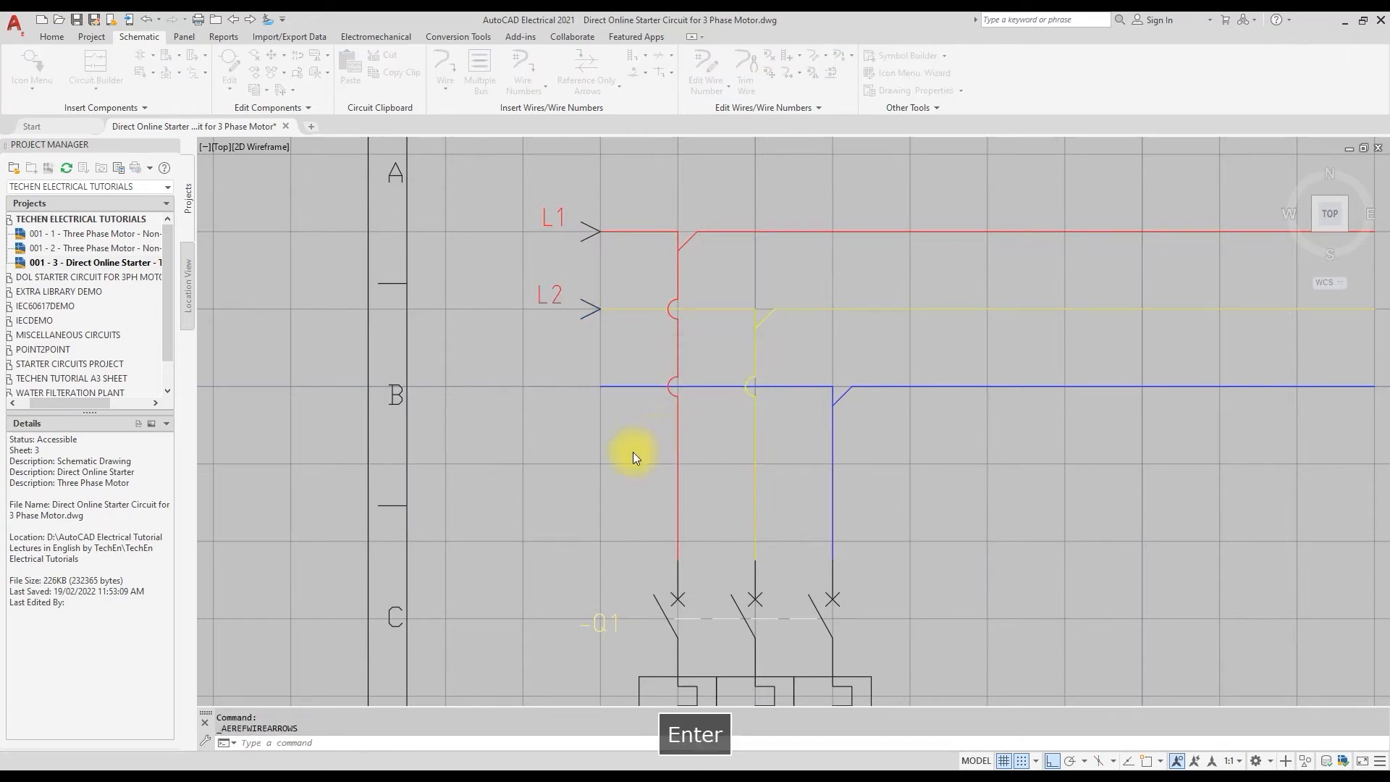
click(561, 359)
click(600, 386)
text(L3)
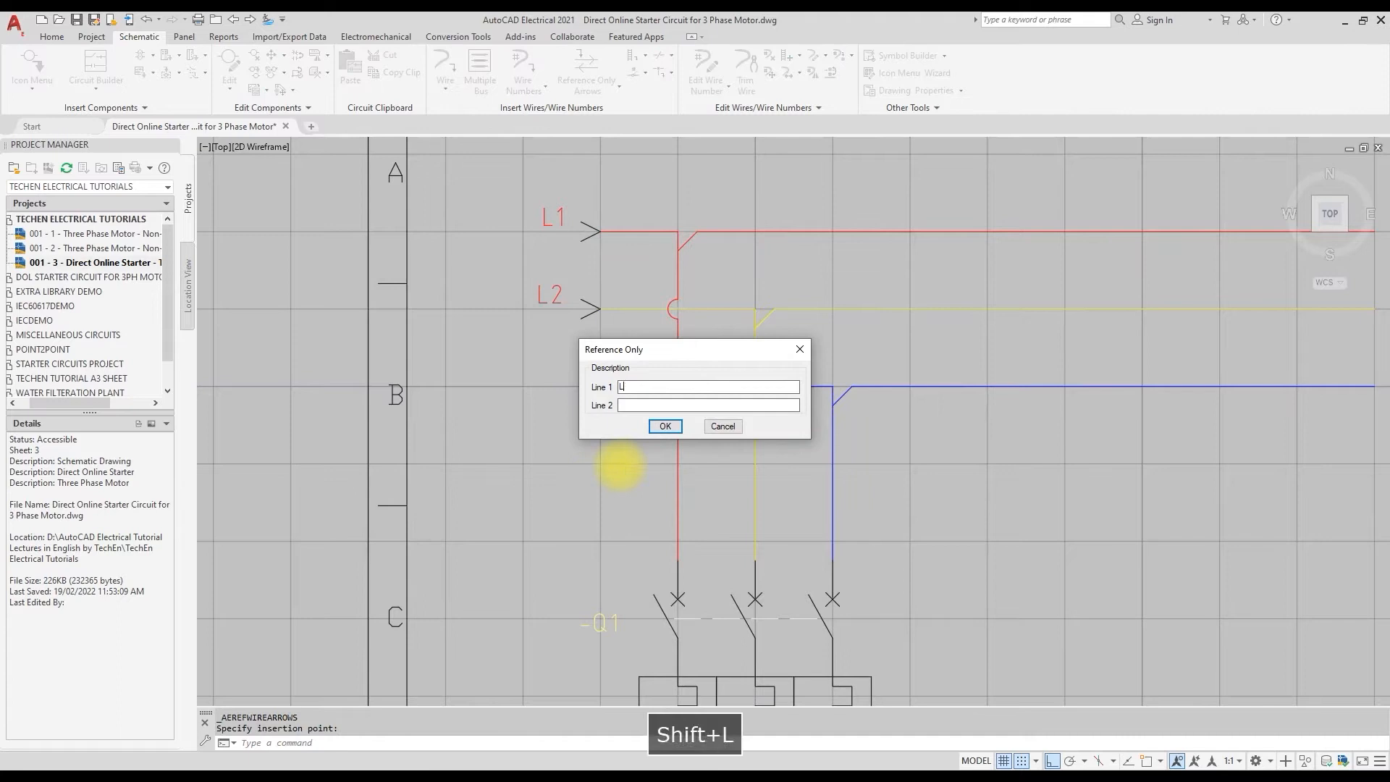
click(670, 429)
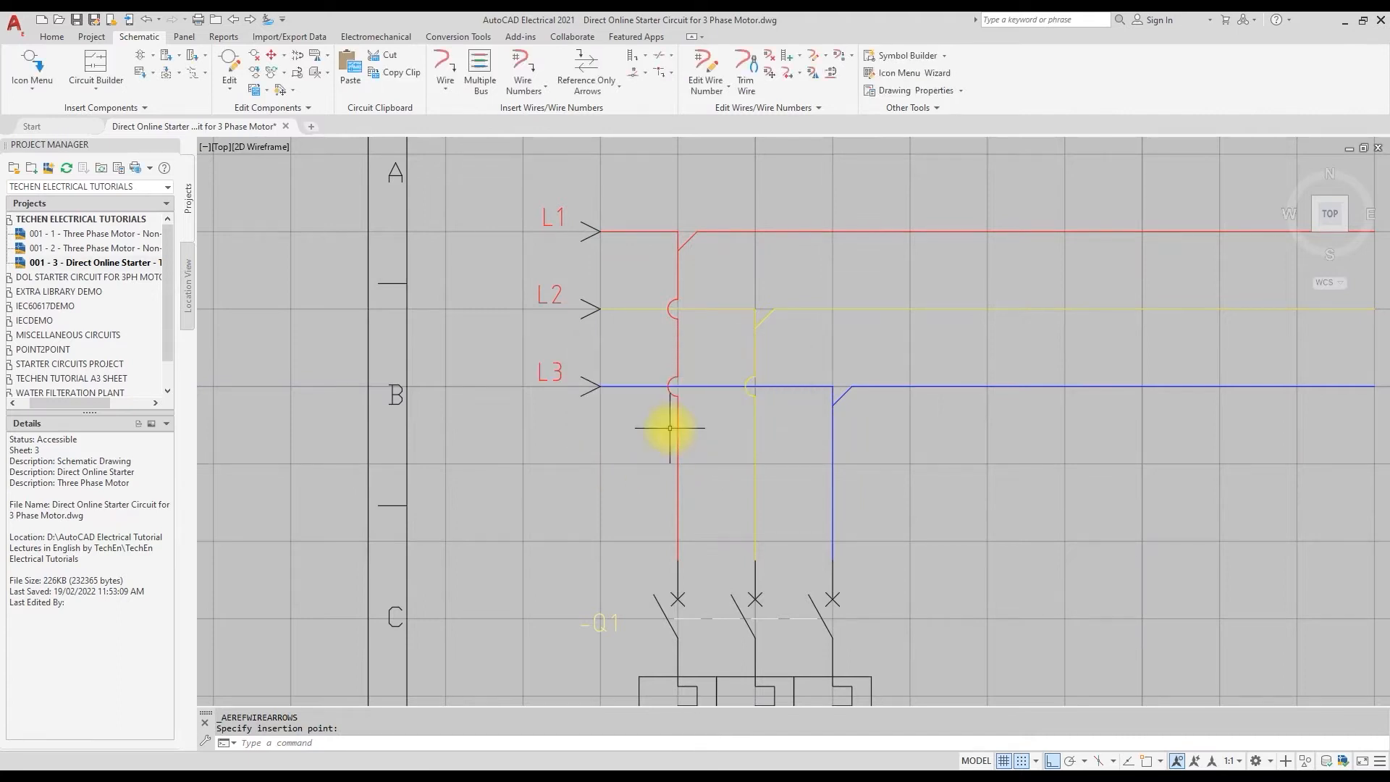
Insert a 1-phase ladder with 5 rungs, width 200 and spacing 20, starting at column 3, row B, beside the power circuit
scroll(507, 400, down, 4)
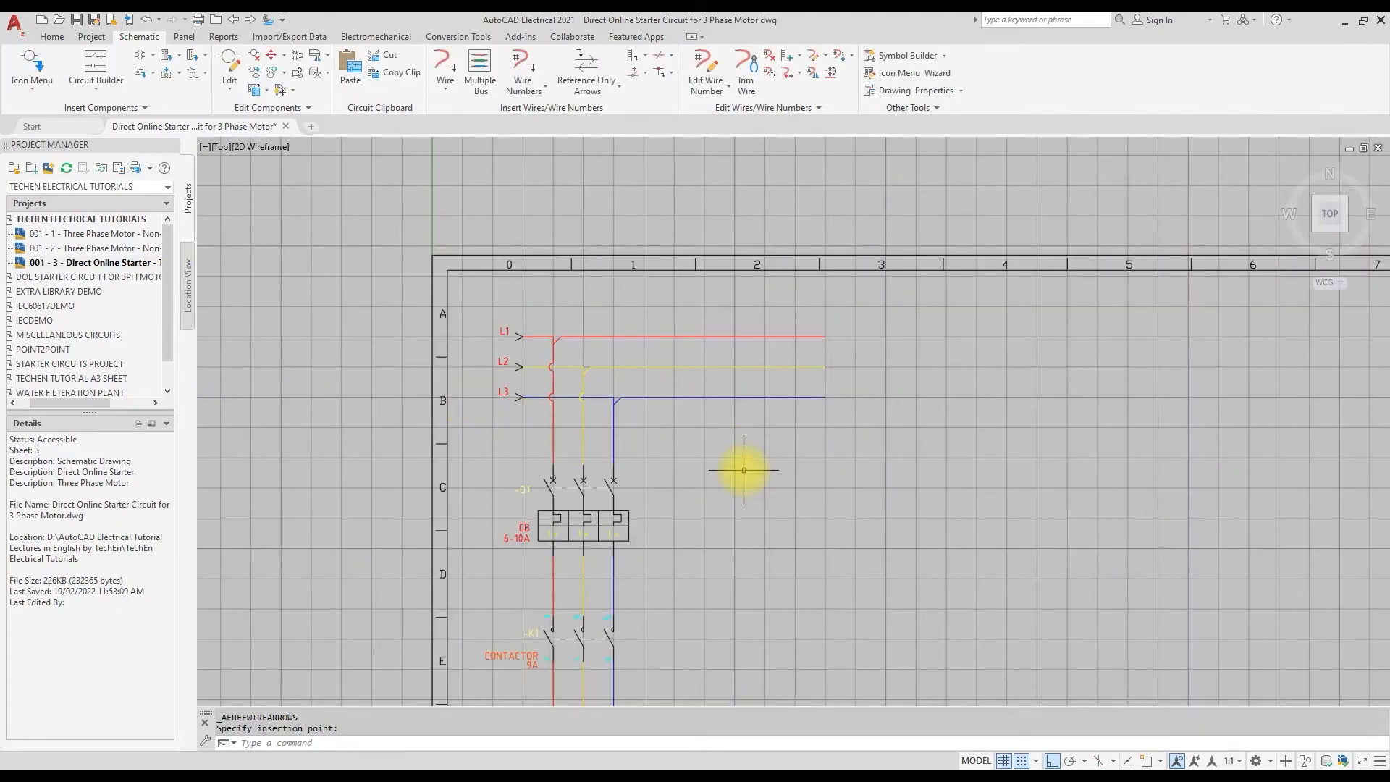
scroll(660, 366, down, 2)
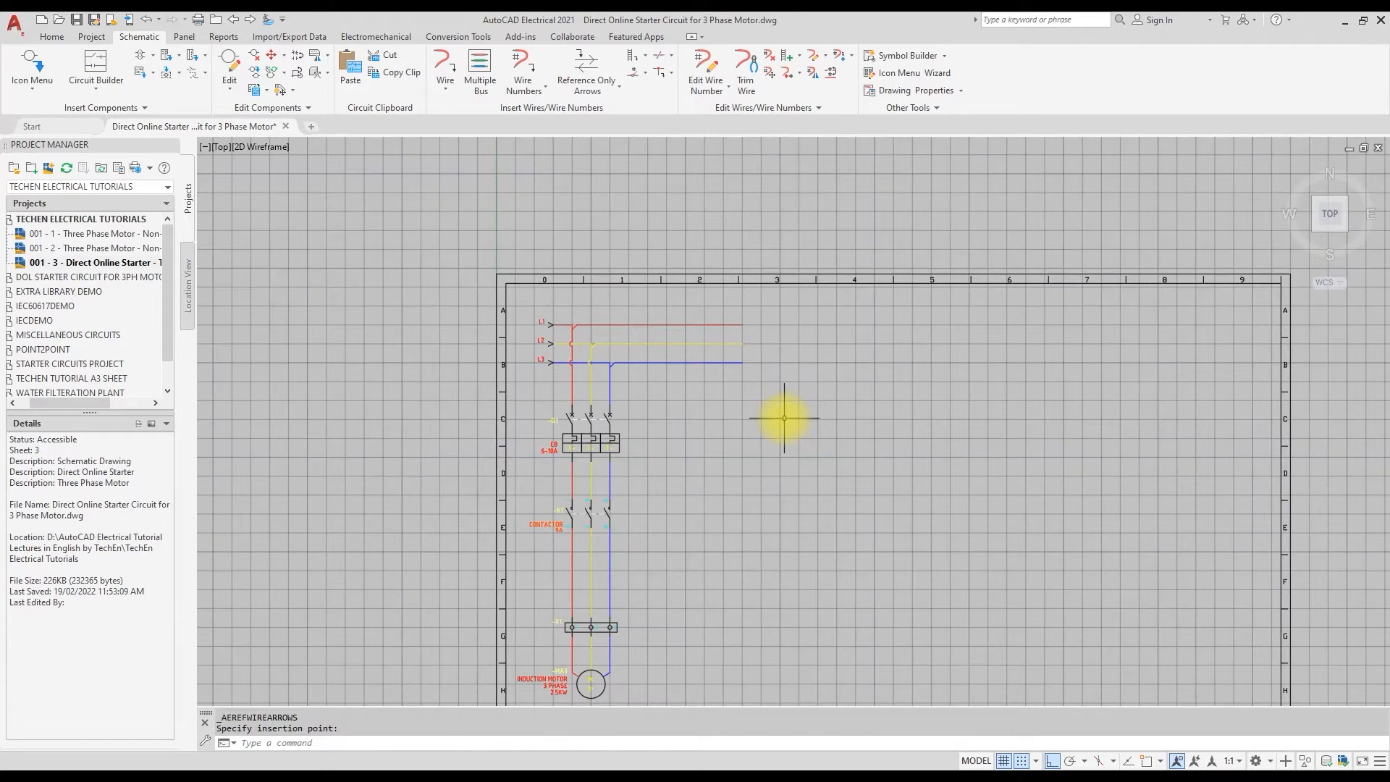
middle_click(730, 429)
middle_click(730, 428)
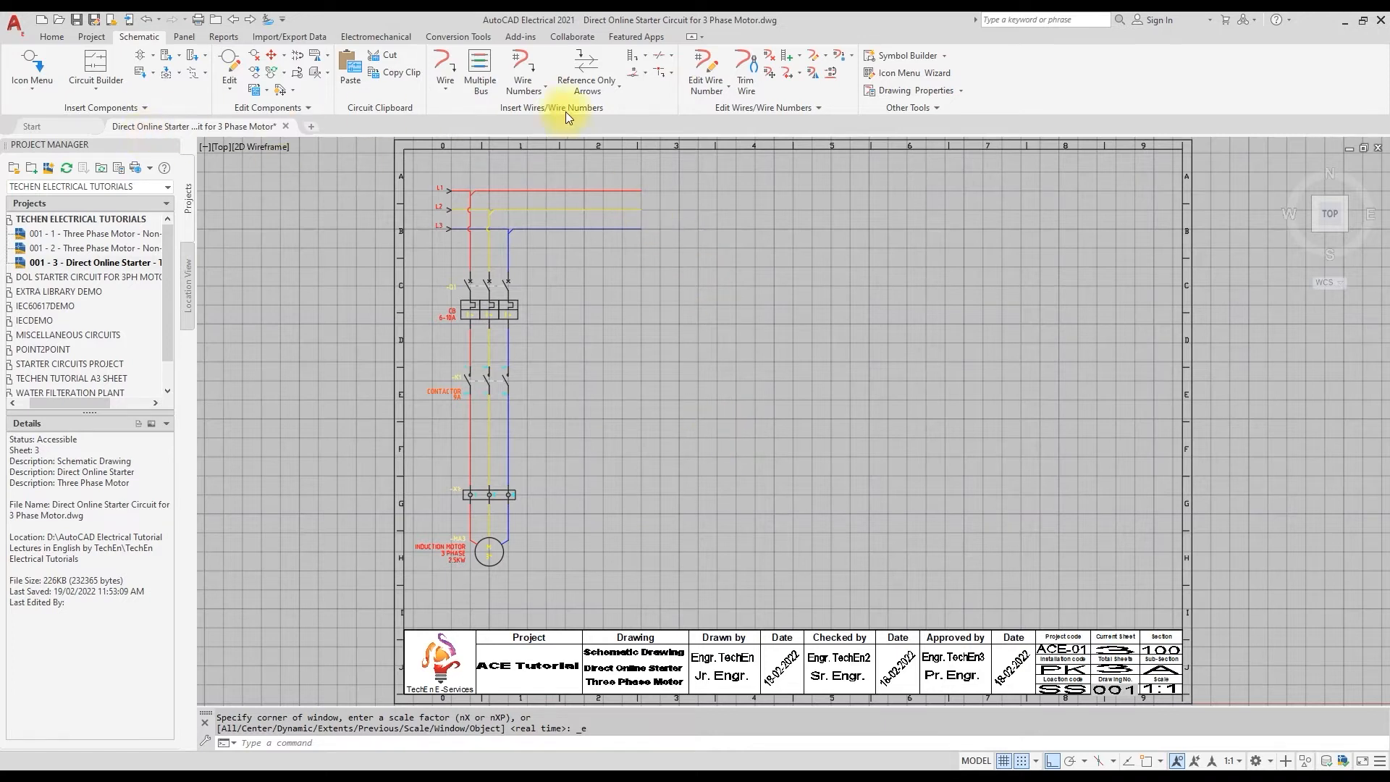
click(647, 58)
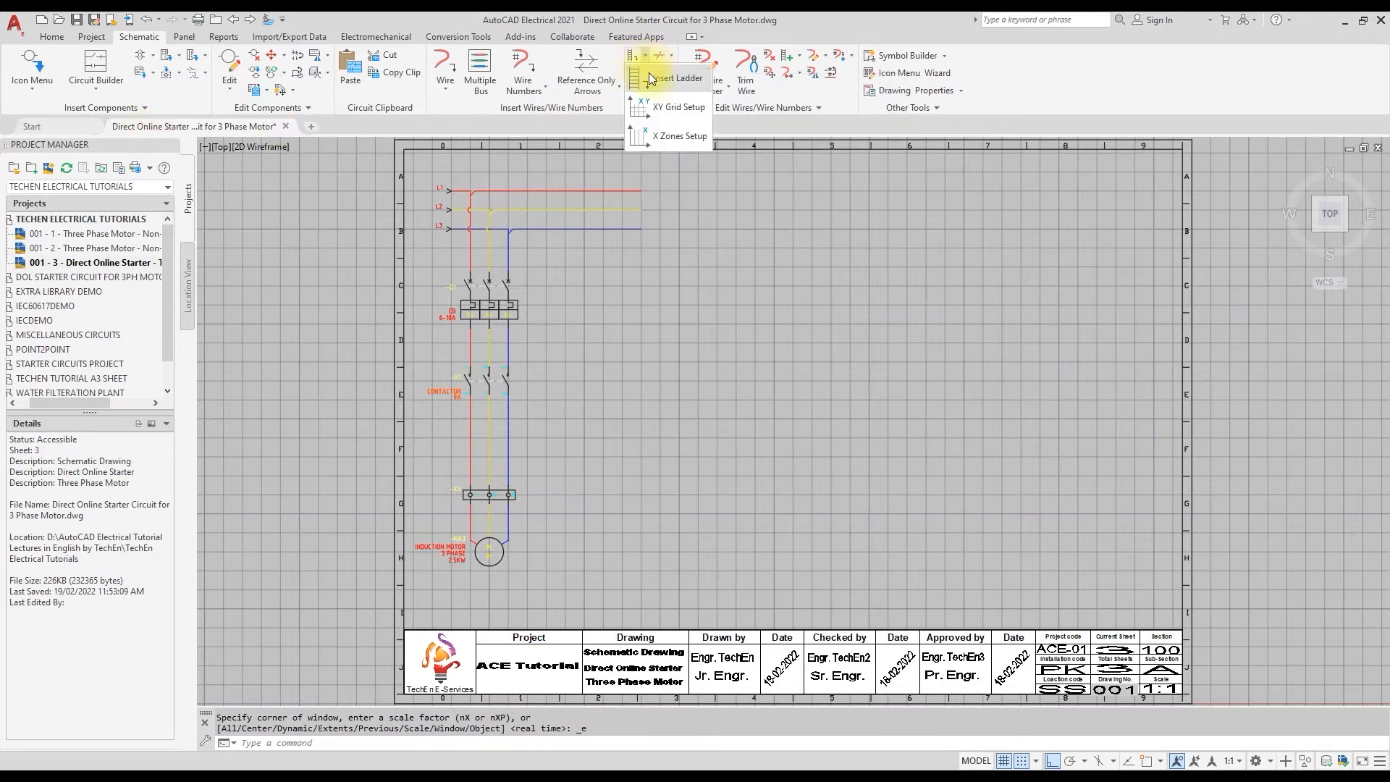
click(650, 83)
click(576, 403)
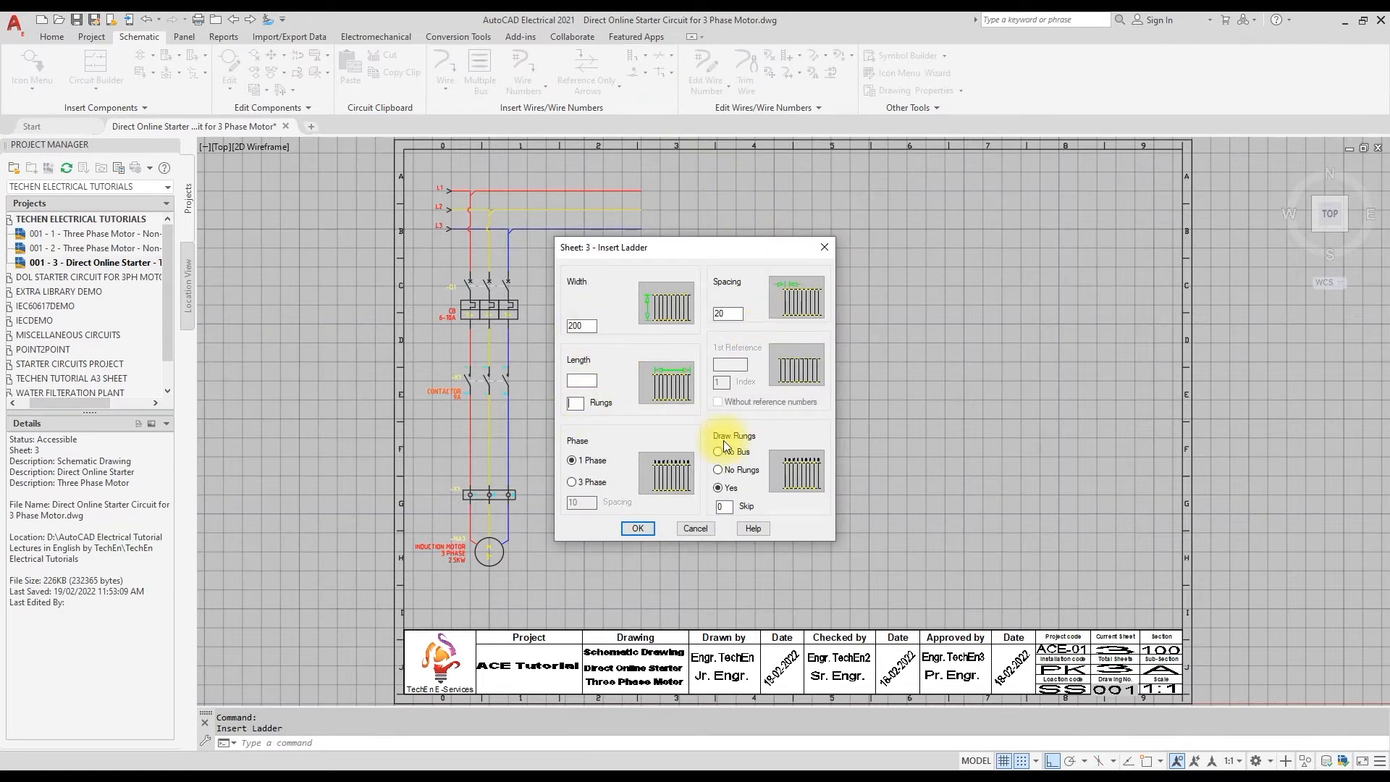
text(5)
click(580, 383)
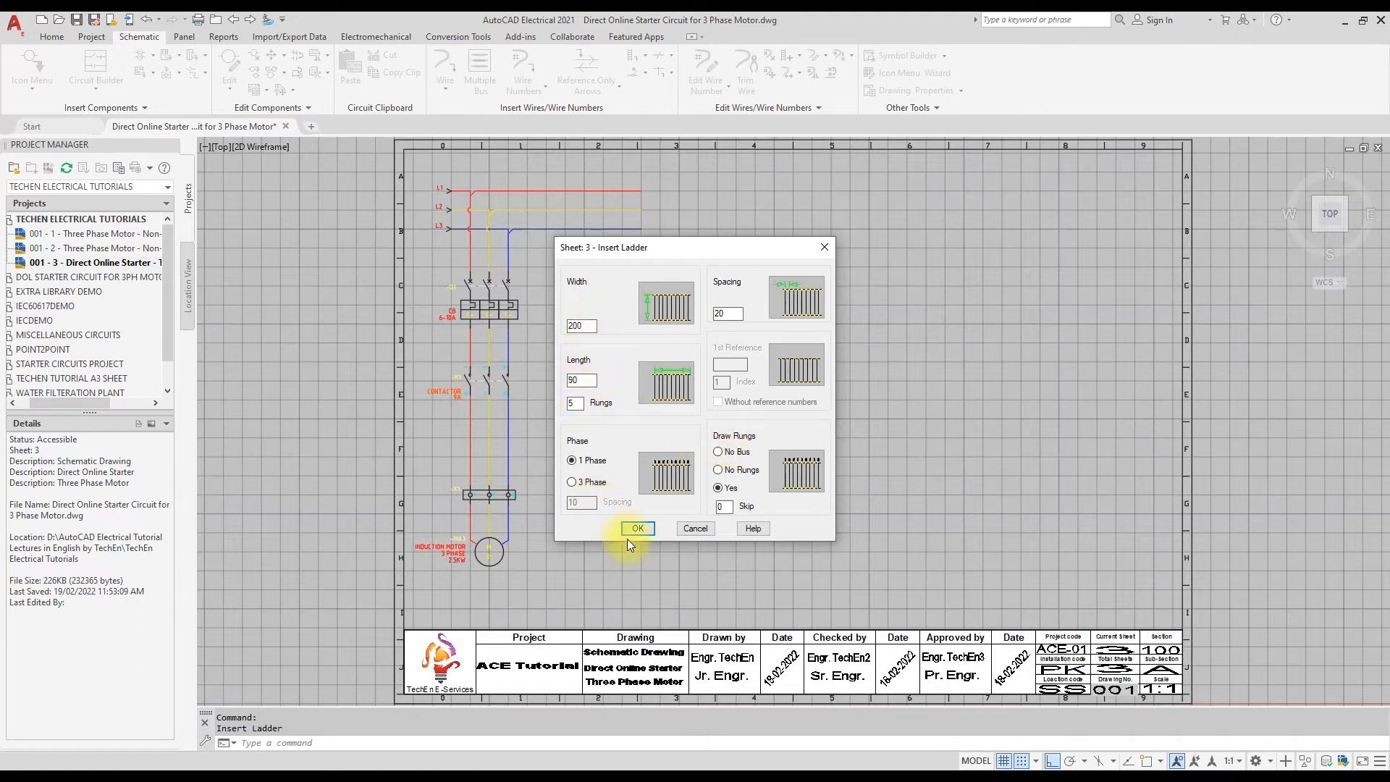
click(637, 528)
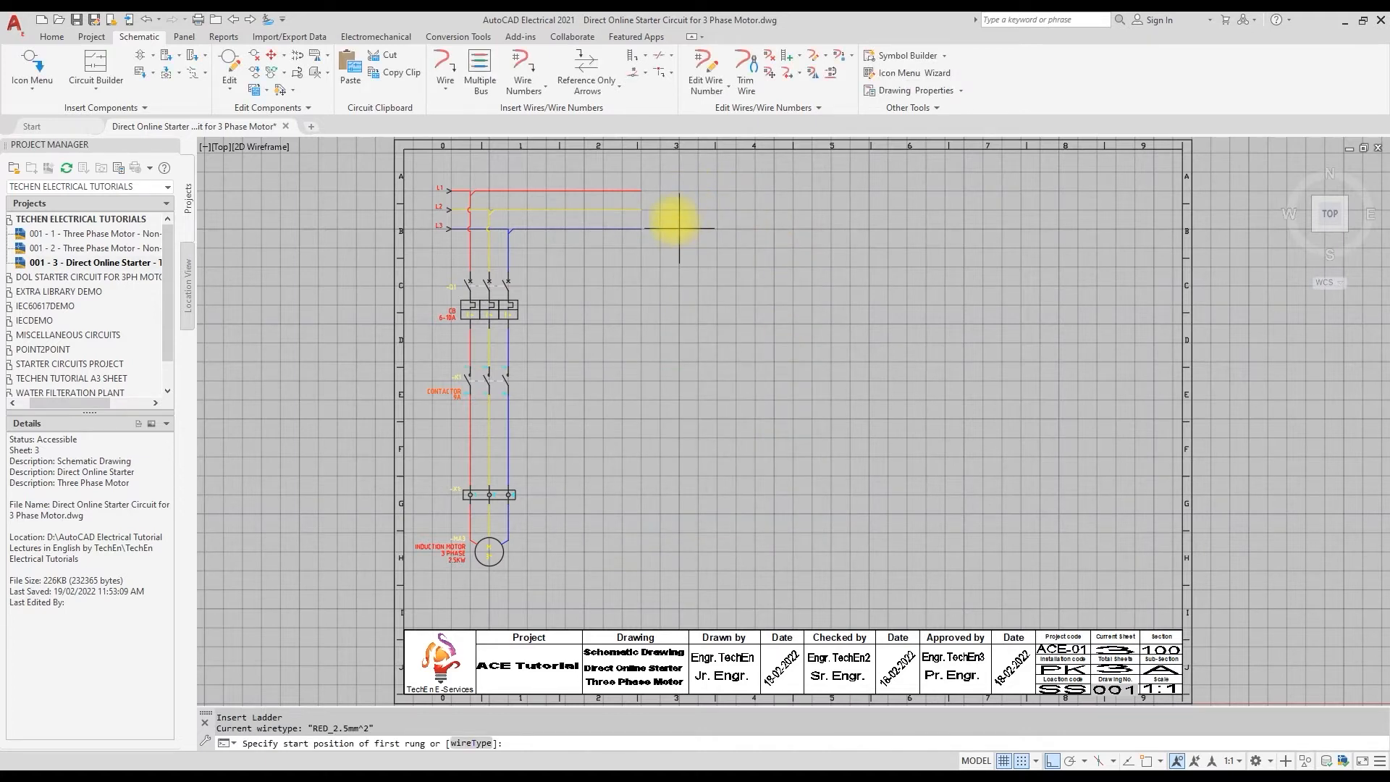
click(679, 229)
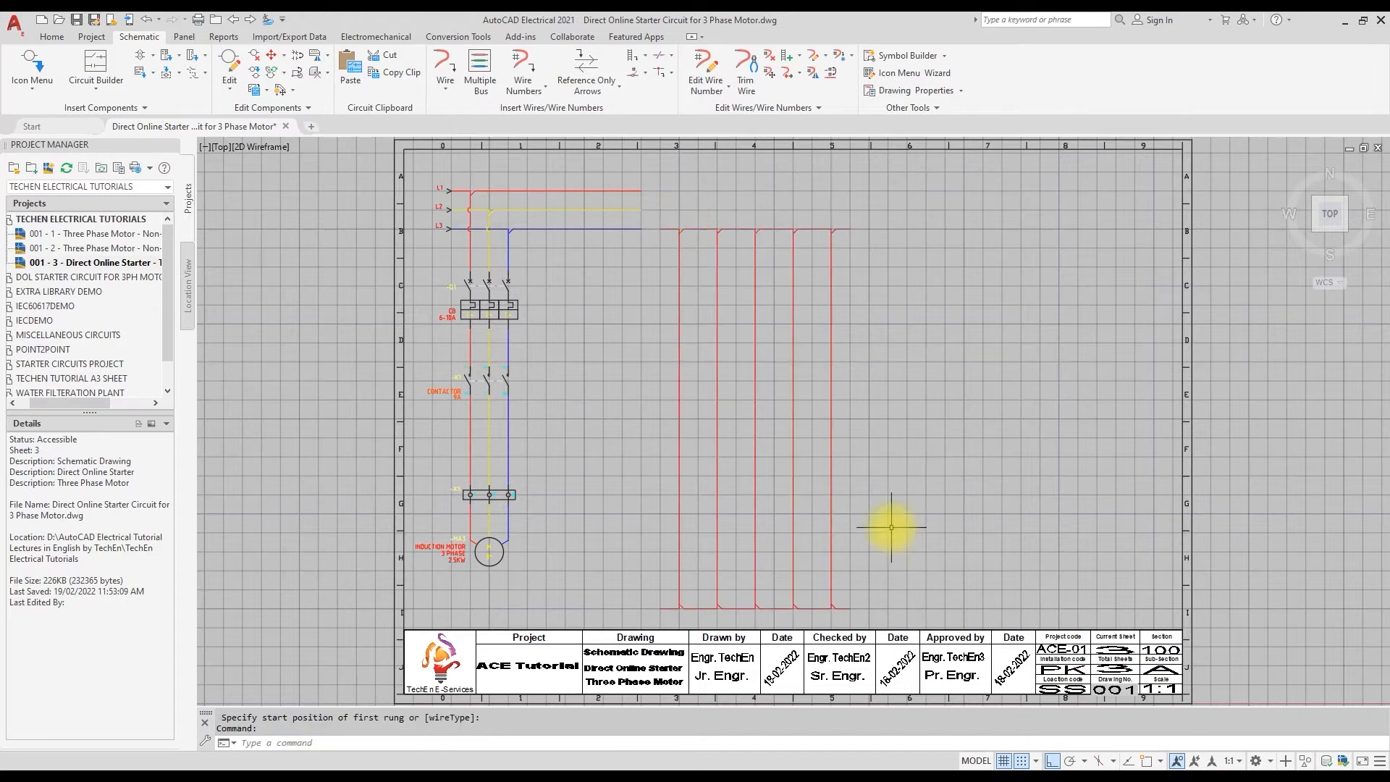
scroll(642, 319, up, 3)
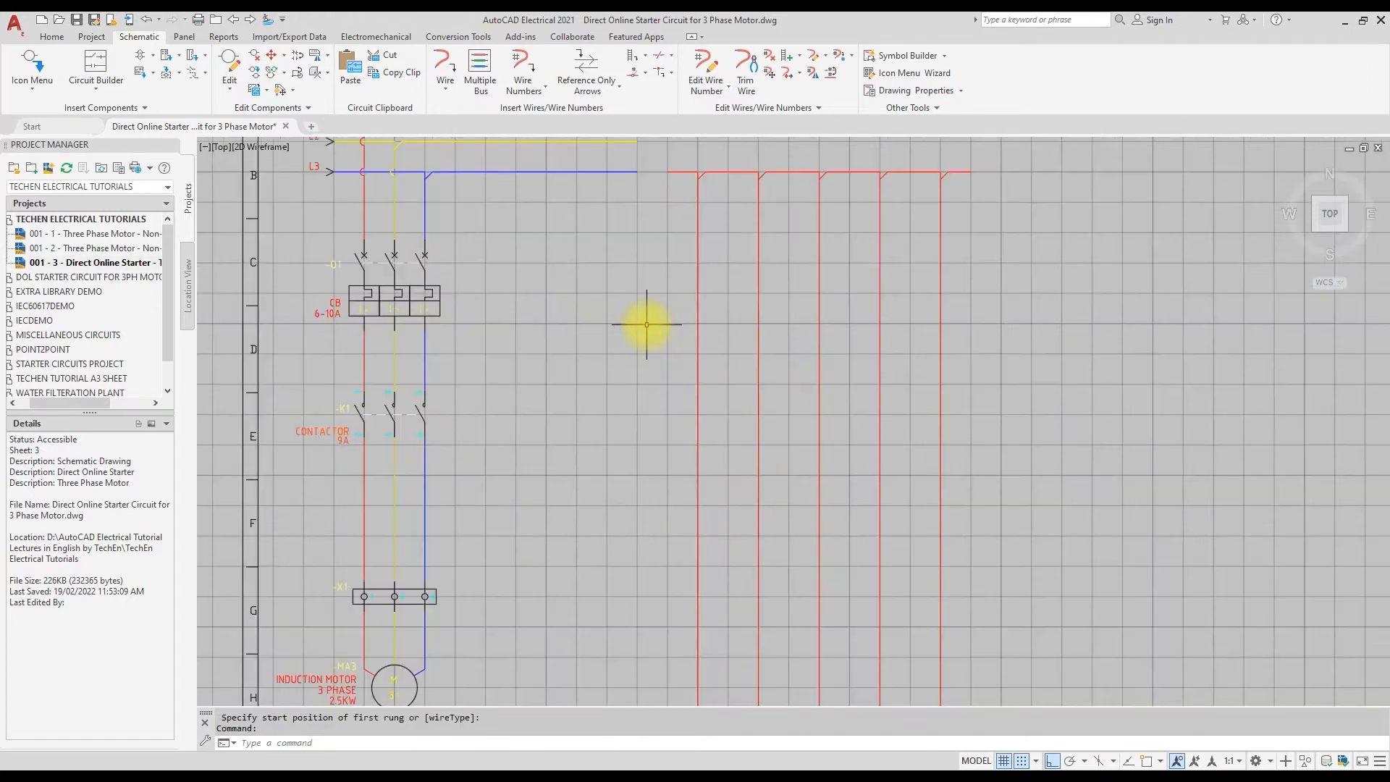
scroll(654, 356, down, 3)
scroll(654, 356, up, 3)
scroll(654, 356, down, 3)
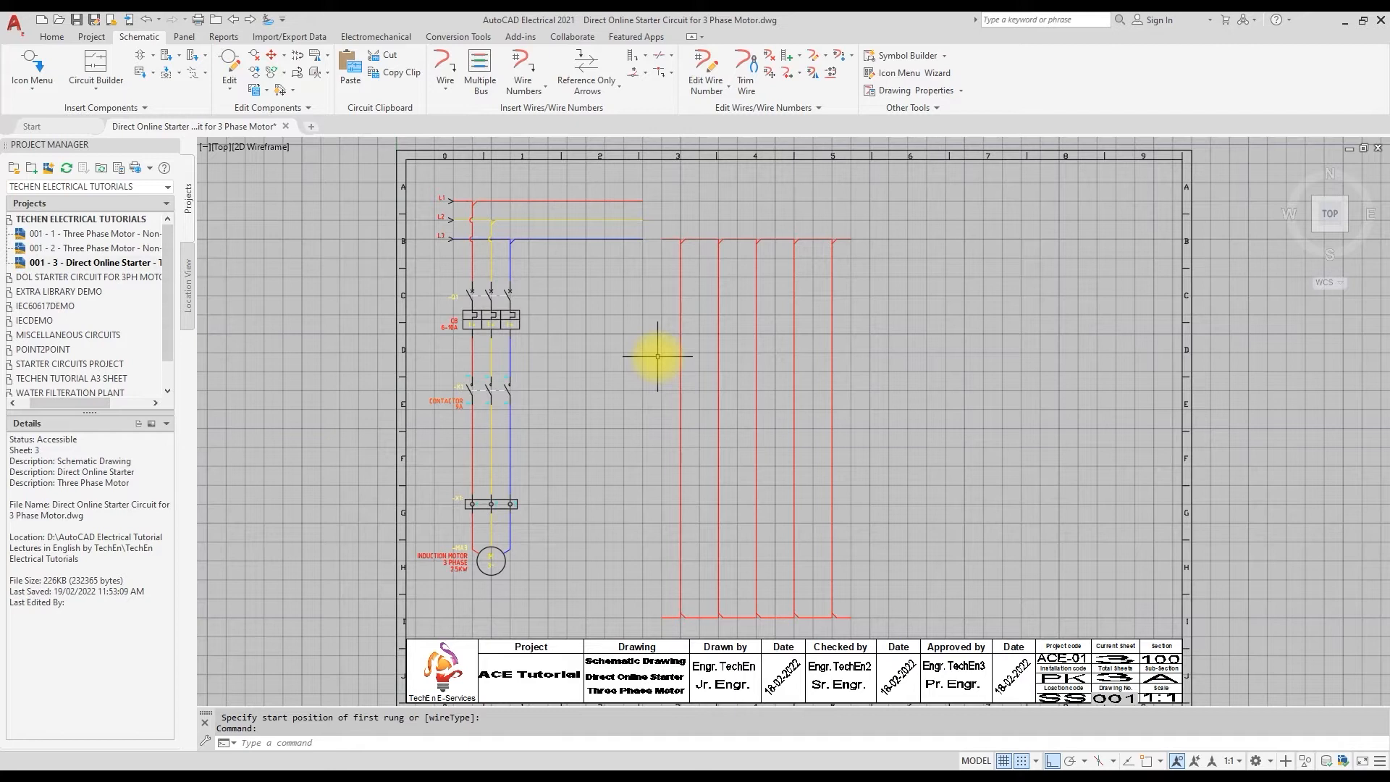
Place a Push Button NC Momentary symbol on the upper part of the ladder's first rung
click(32, 85)
click(56, 115)
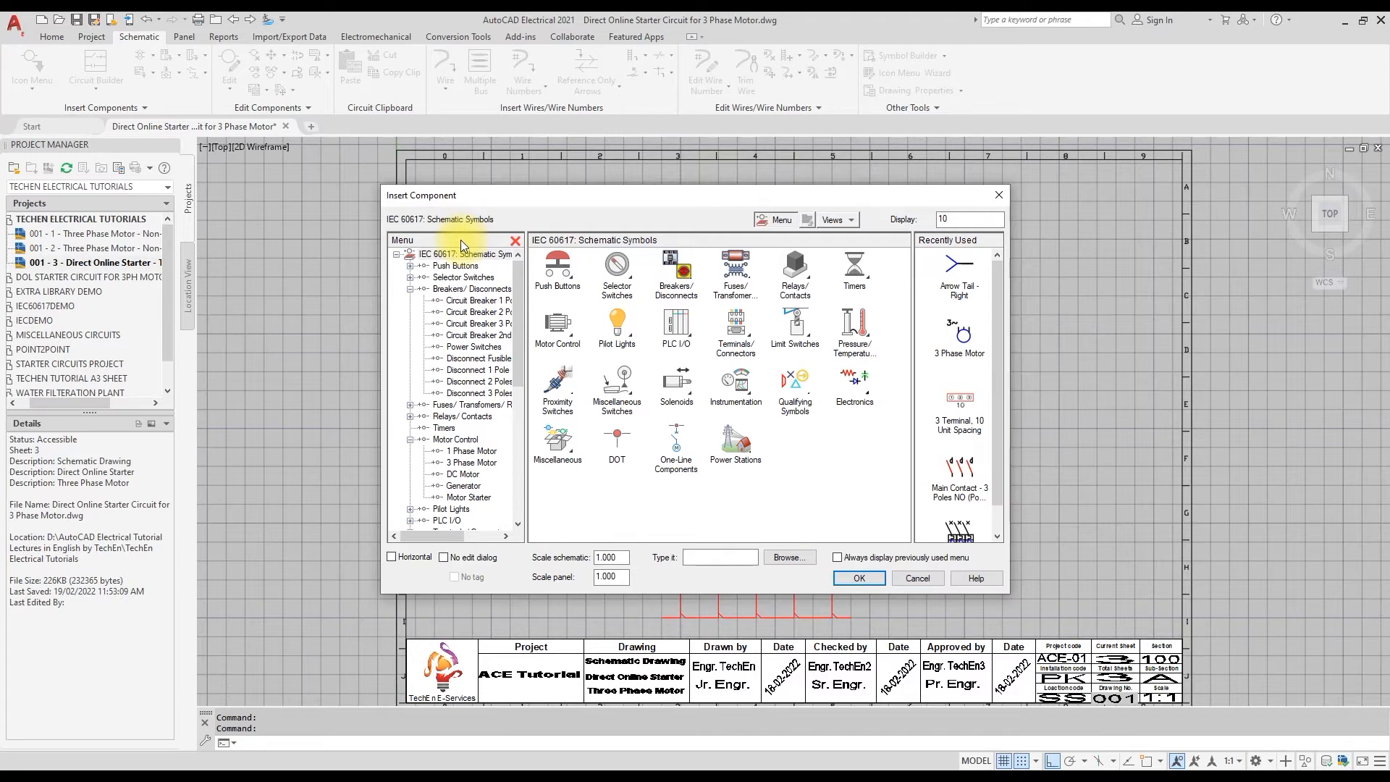
click(622, 284)
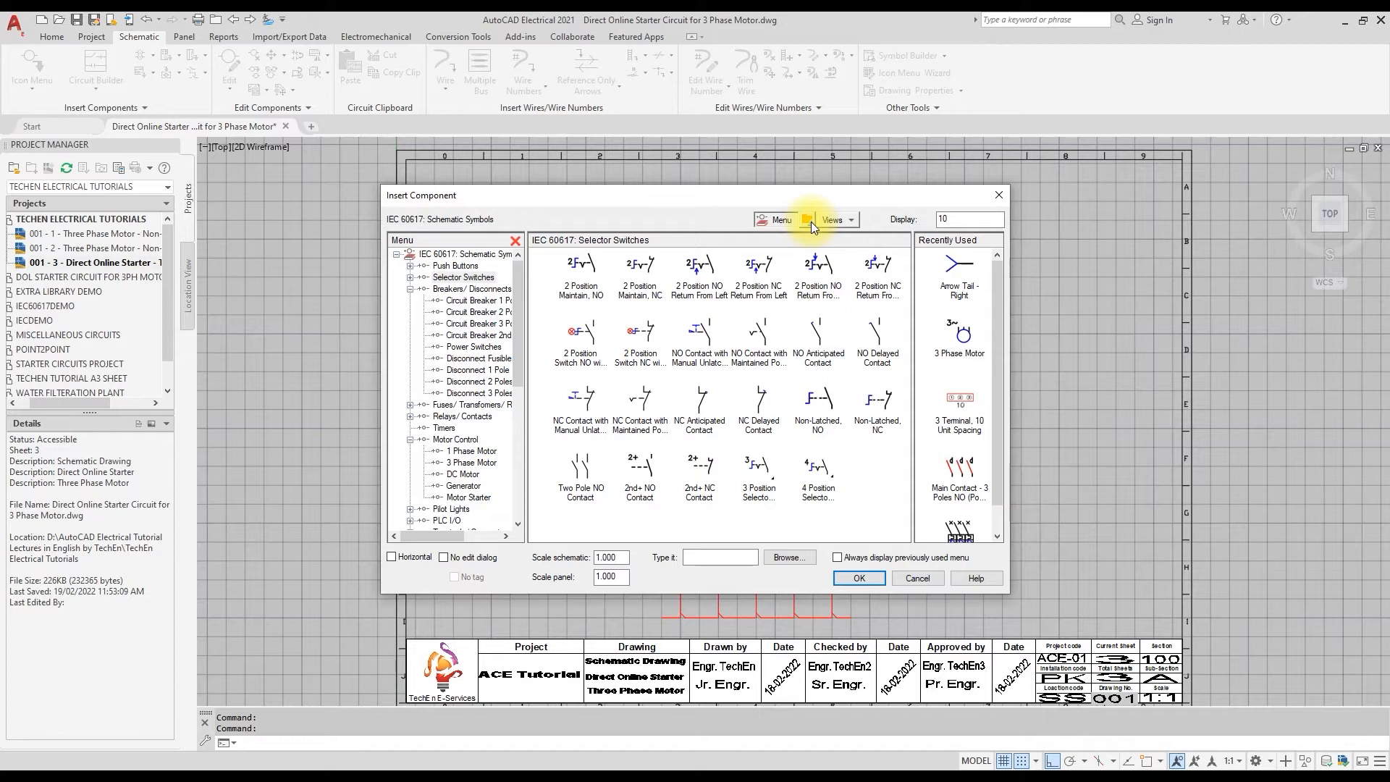
click(808, 220)
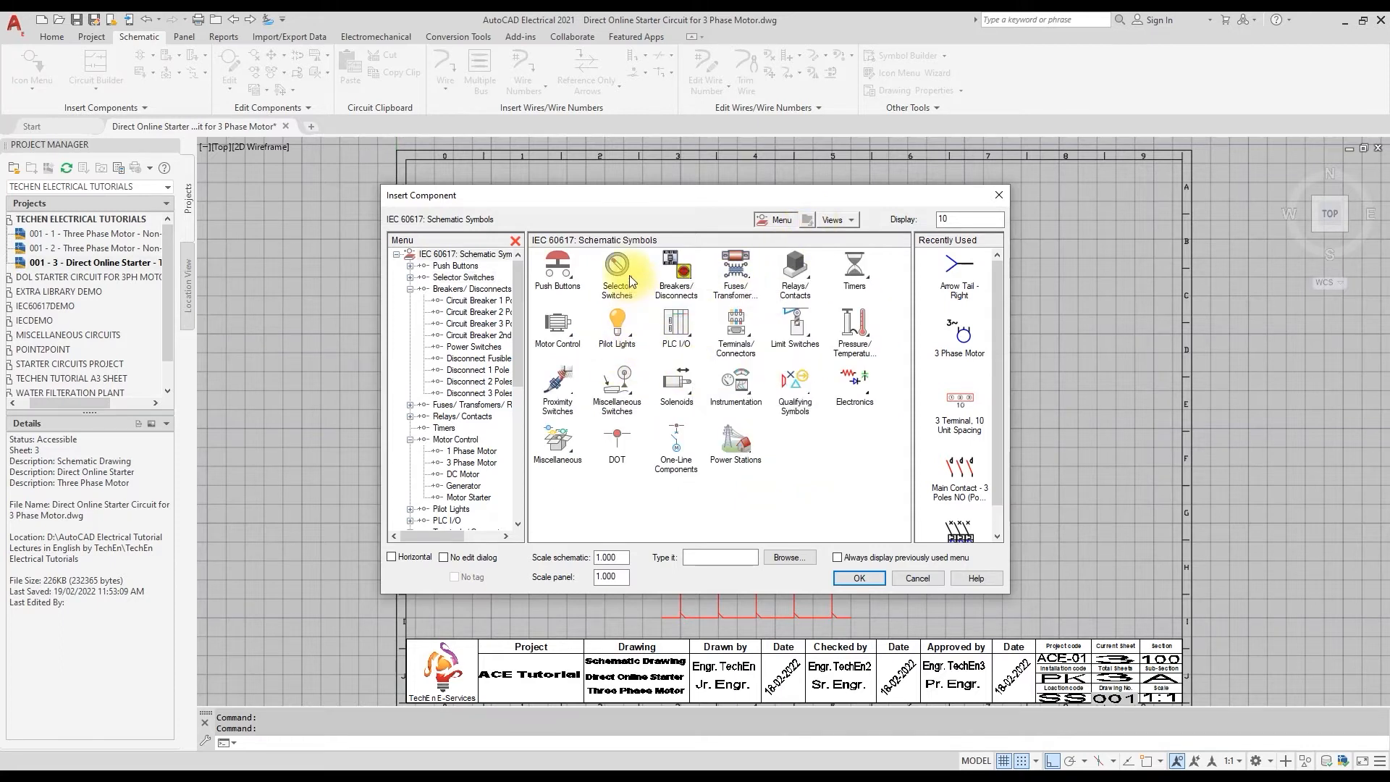
click(558, 278)
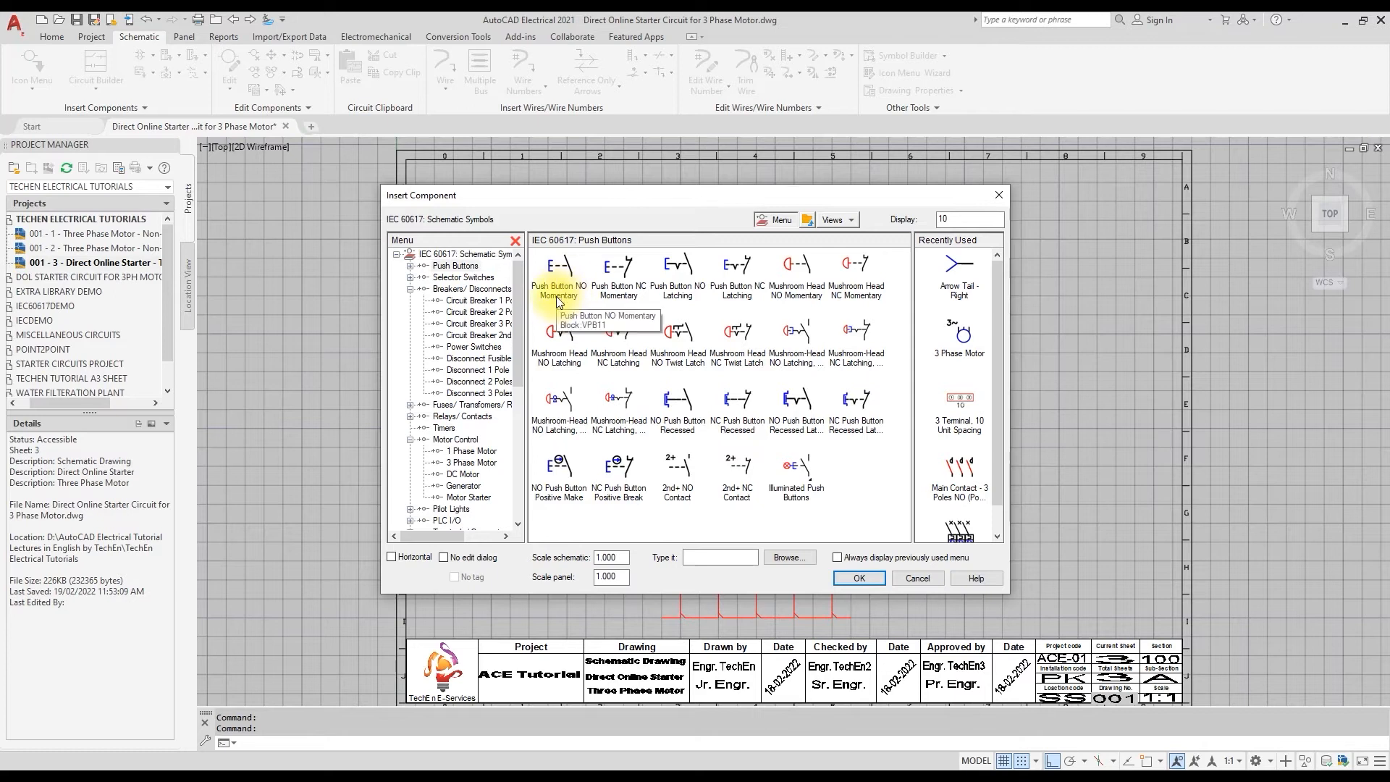
click(617, 270)
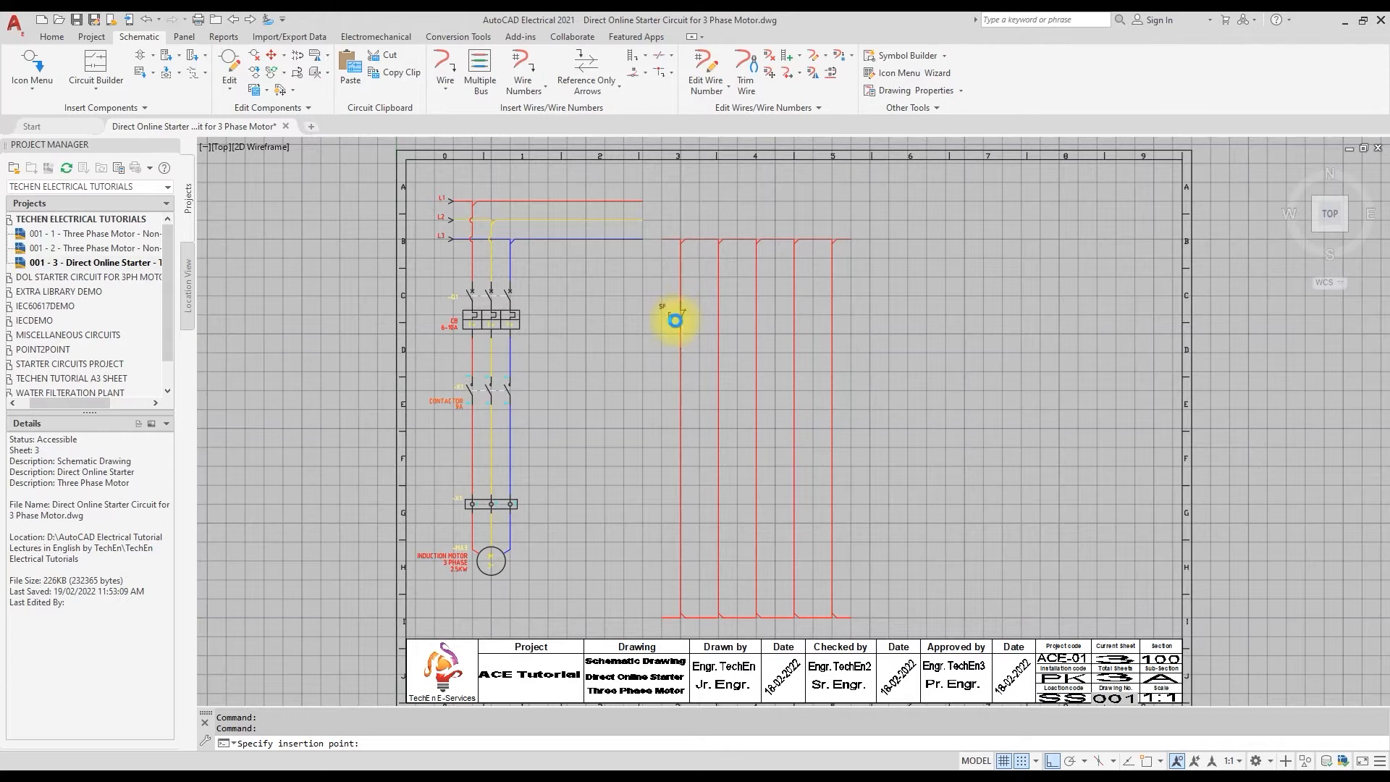
click(675, 319)
Describe the NC push button as OFF on line 1 and PUSH BUTTON on line 2
click(748, 245)
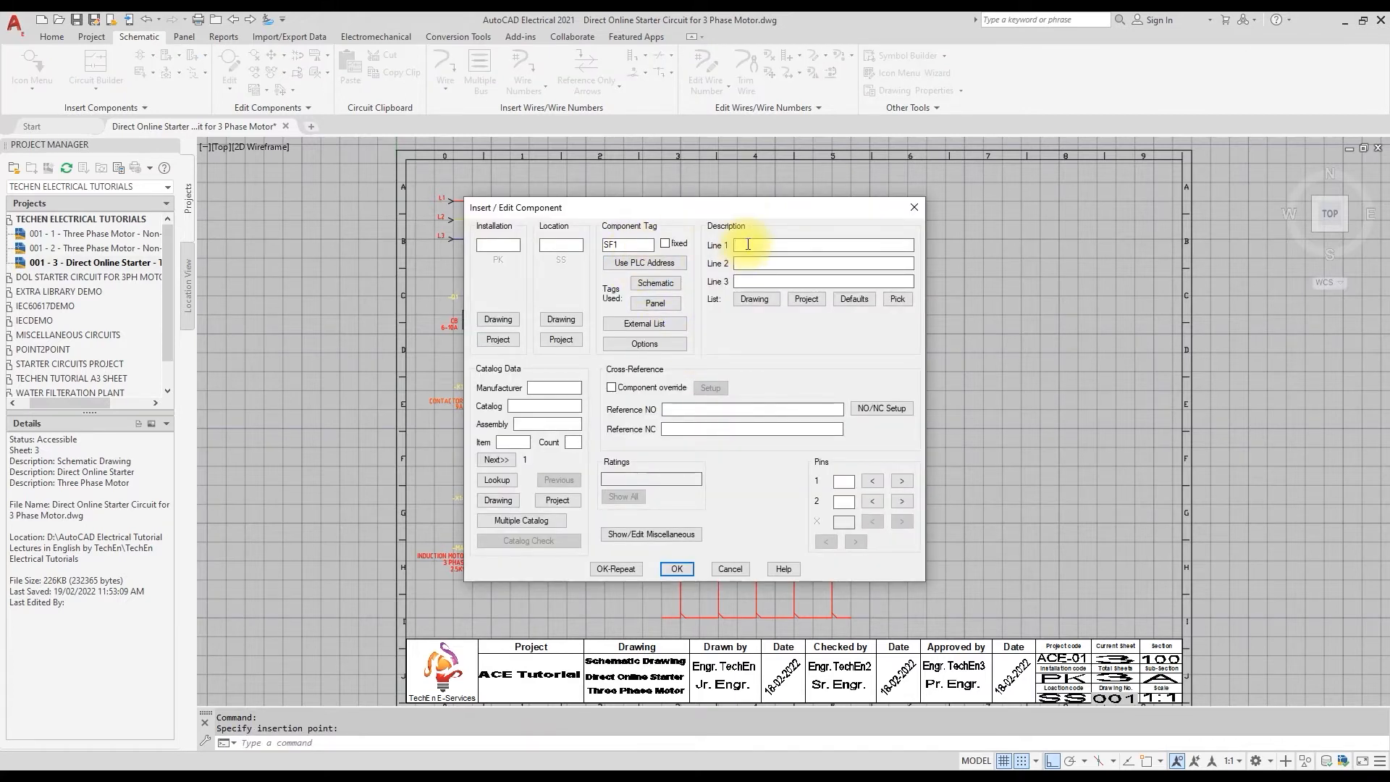
text(Off)
click(757, 262)
text(push butt)
key(BackSpace)
key(BackSpace)
key(BackSpace)
key(BackSpace)
key(BackSpace)
key(BackSpace)
key(BackSpace)
key(BackSpace)
key(BackSpace)
text(Push but)
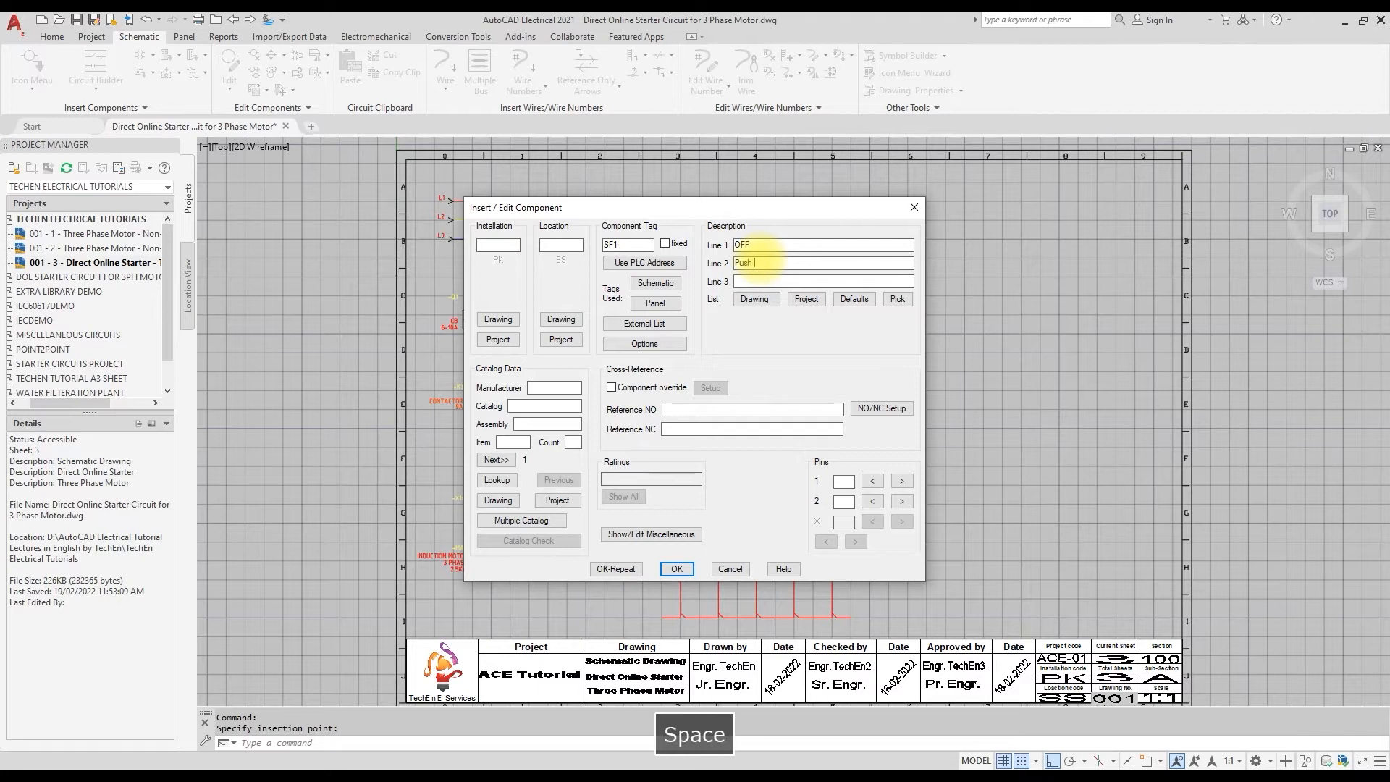
Assign pins 1 and 2 to the OFF push button and finish its insertion
click(840, 483)
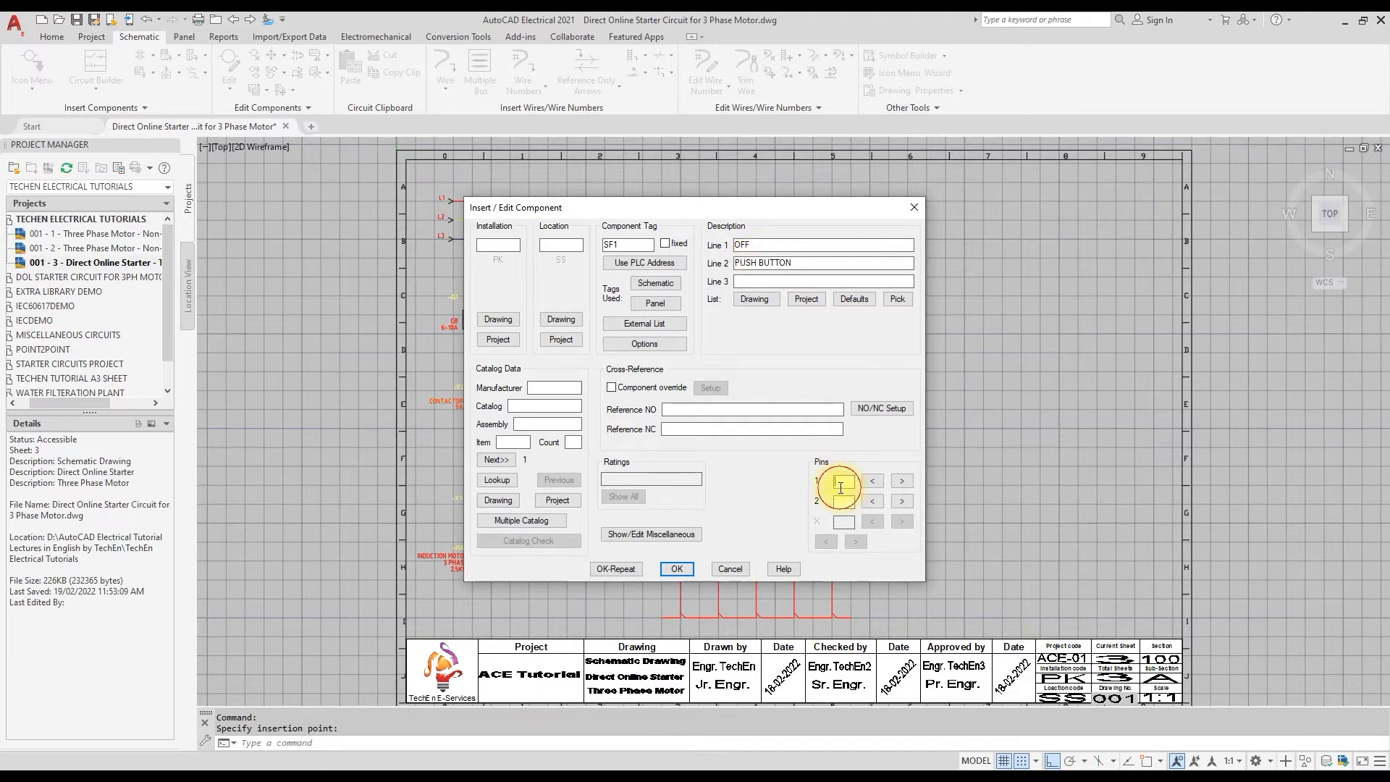
text(1)
click(843, 501)
text(2)
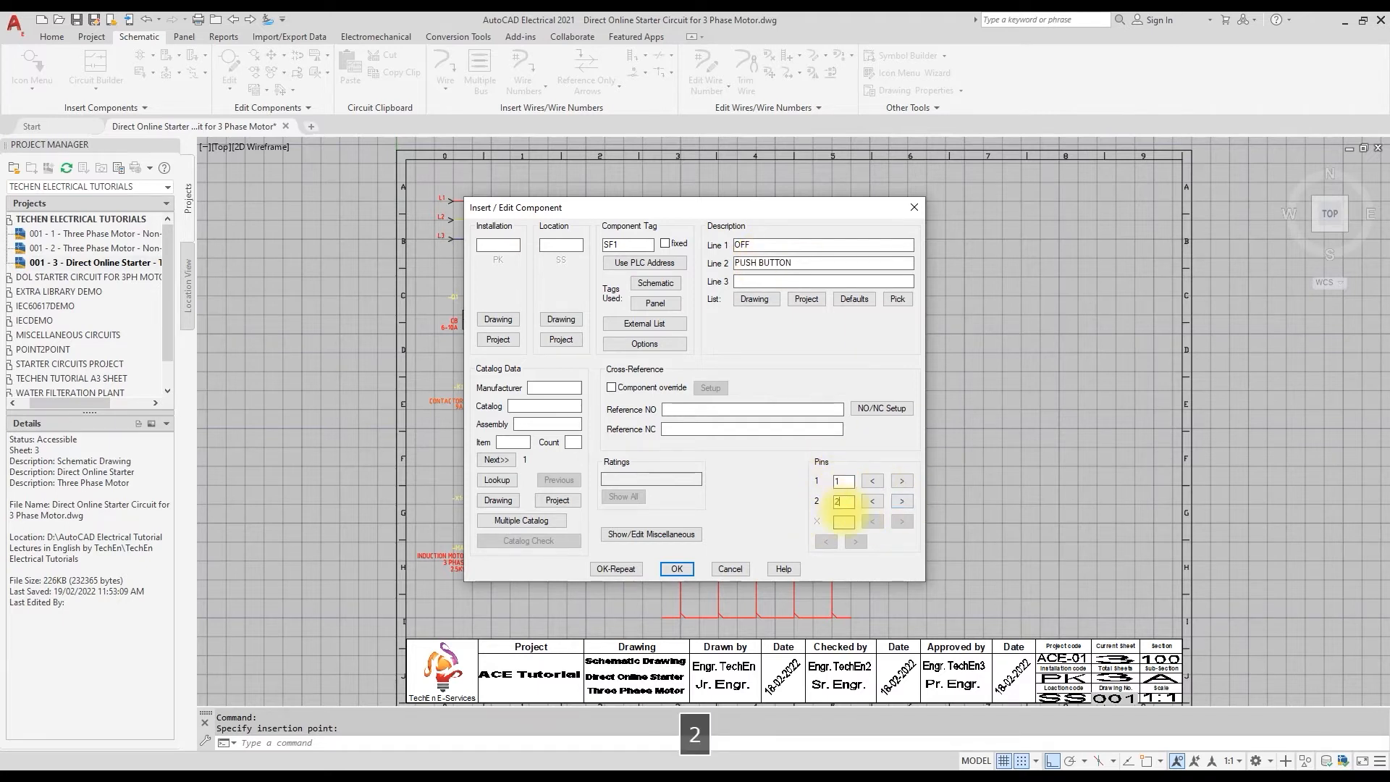
click(675, 569)
scroll(590, 309, up, 5)
scroll(674, 259, down, 3)
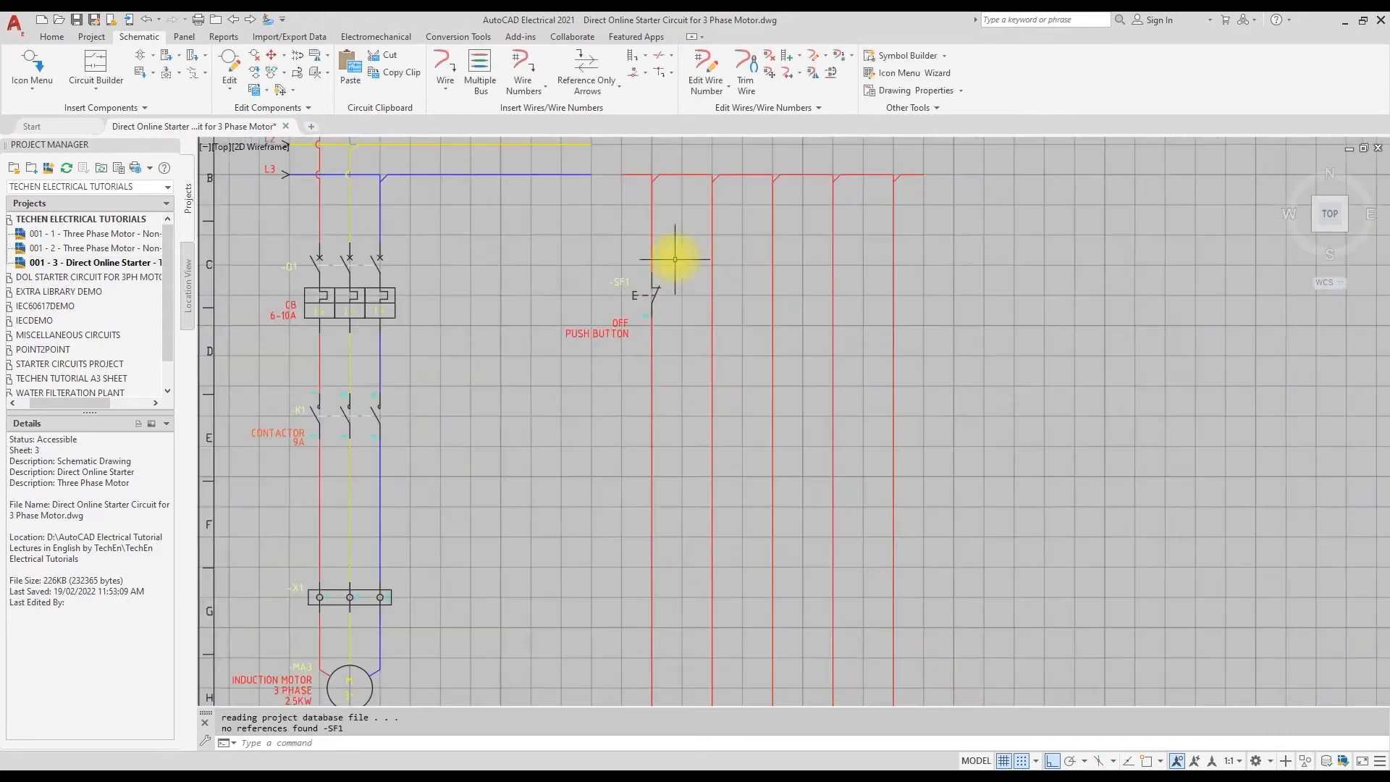
scroll(674, 259, down, 2)
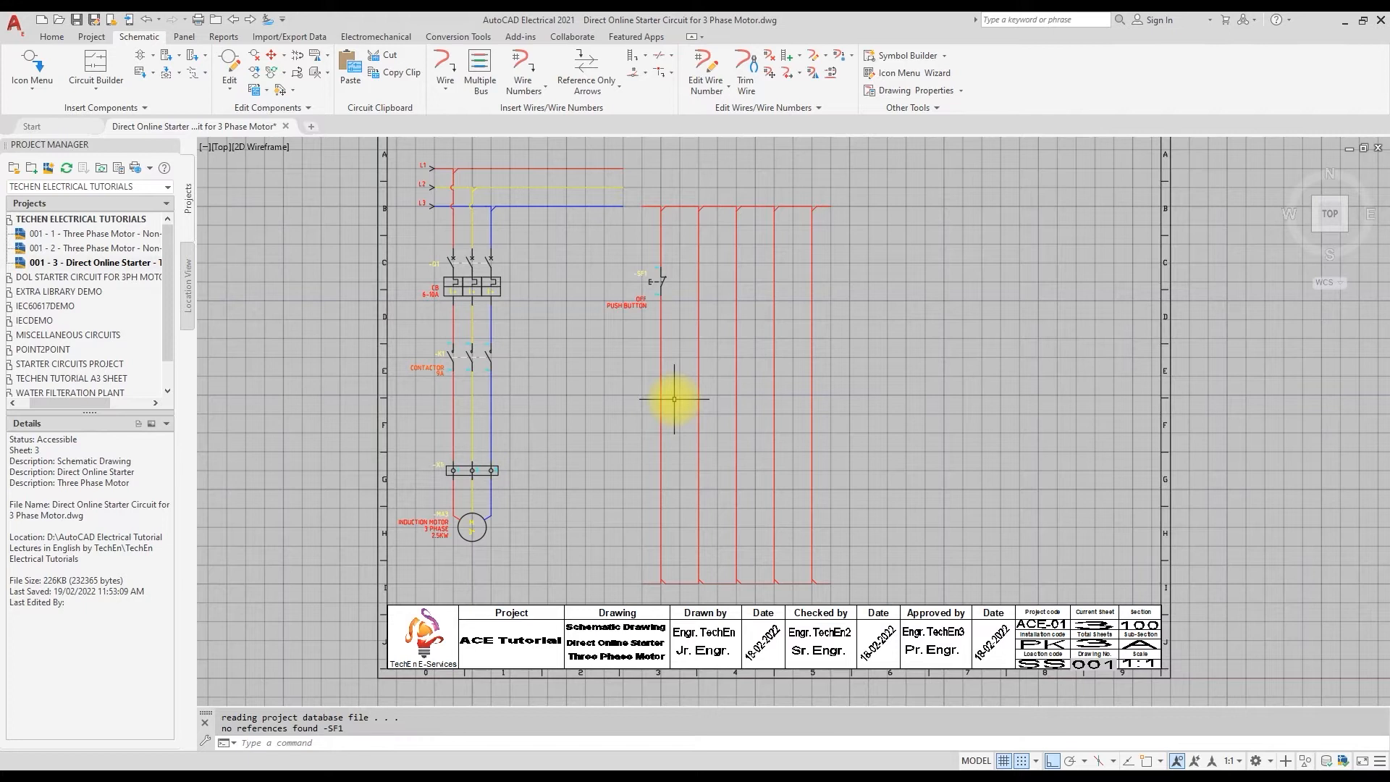
Place a Push Button NO Momentary symbol on the first rung, below the OFF push button
key(Return)
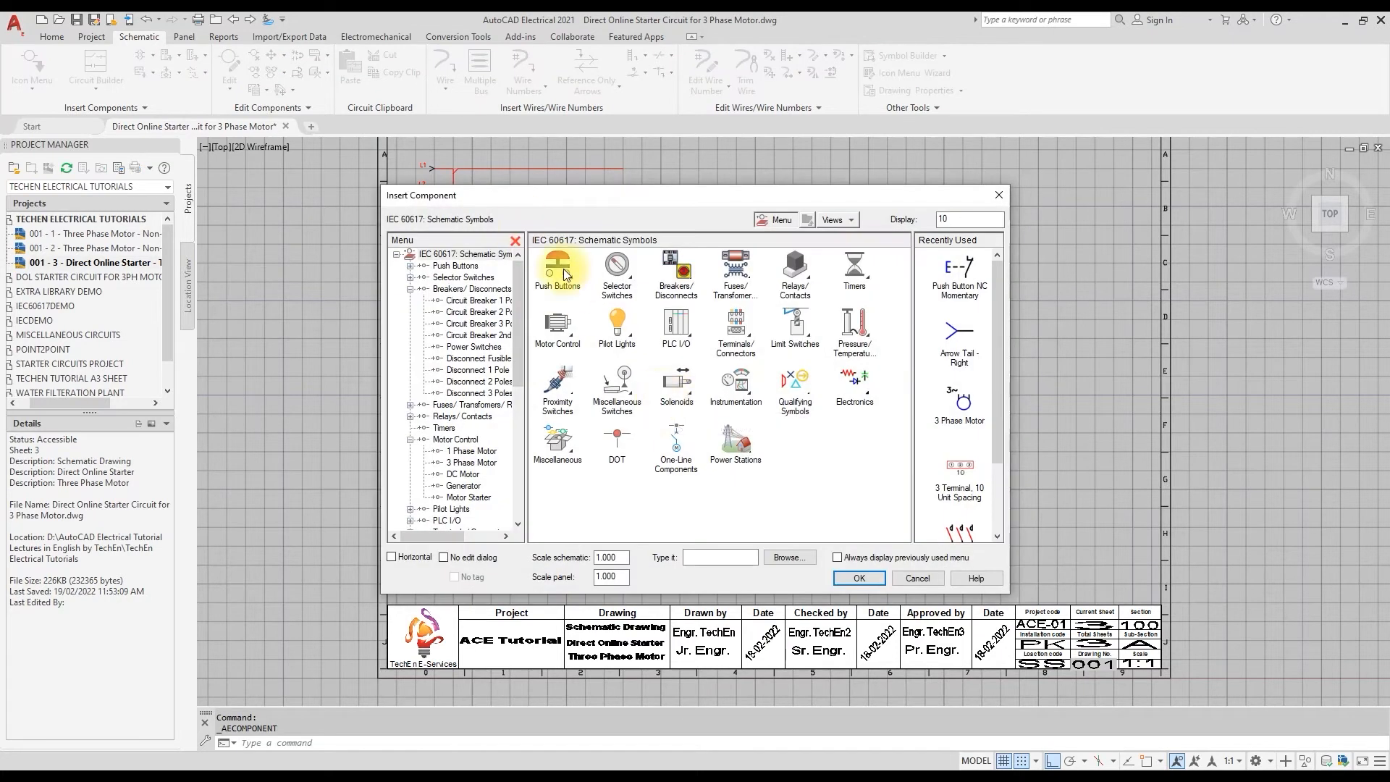
click(563, 275)
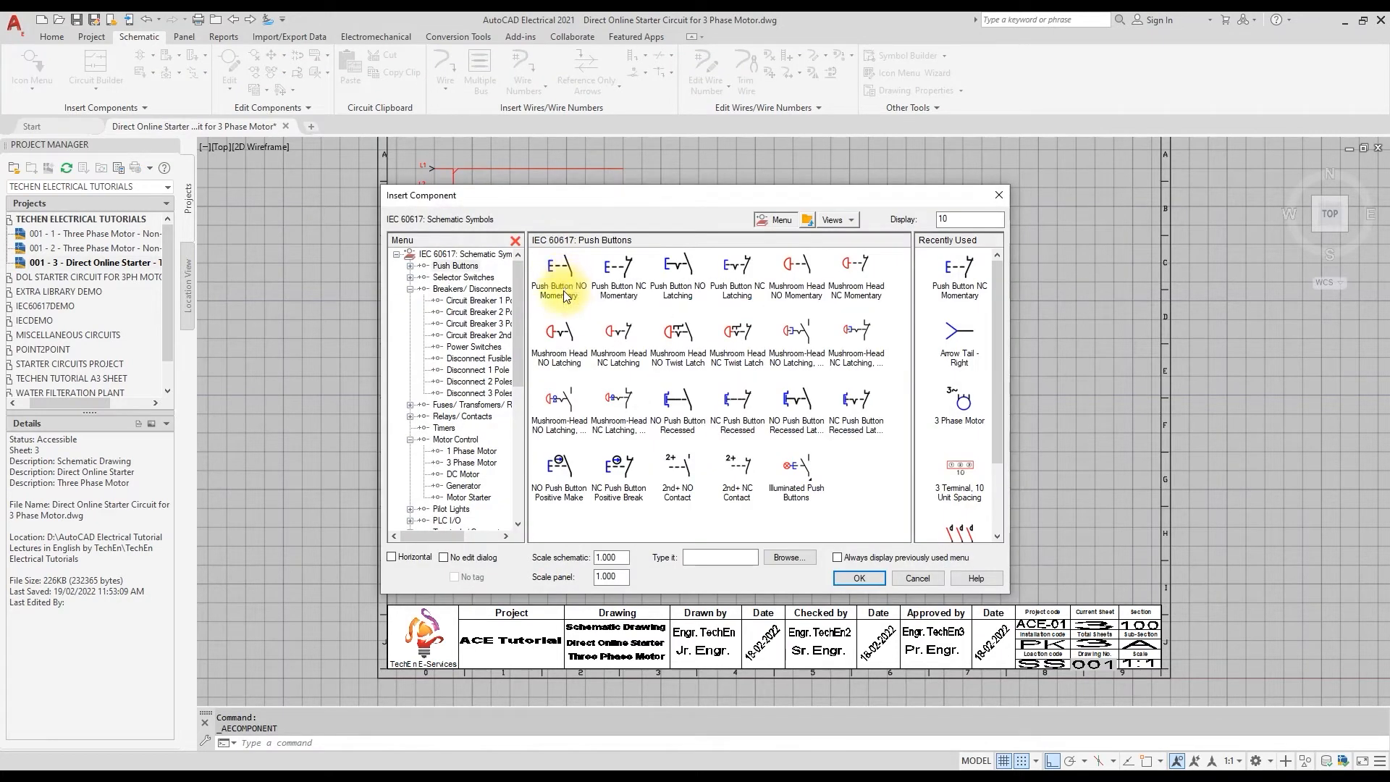
click(568, 288)
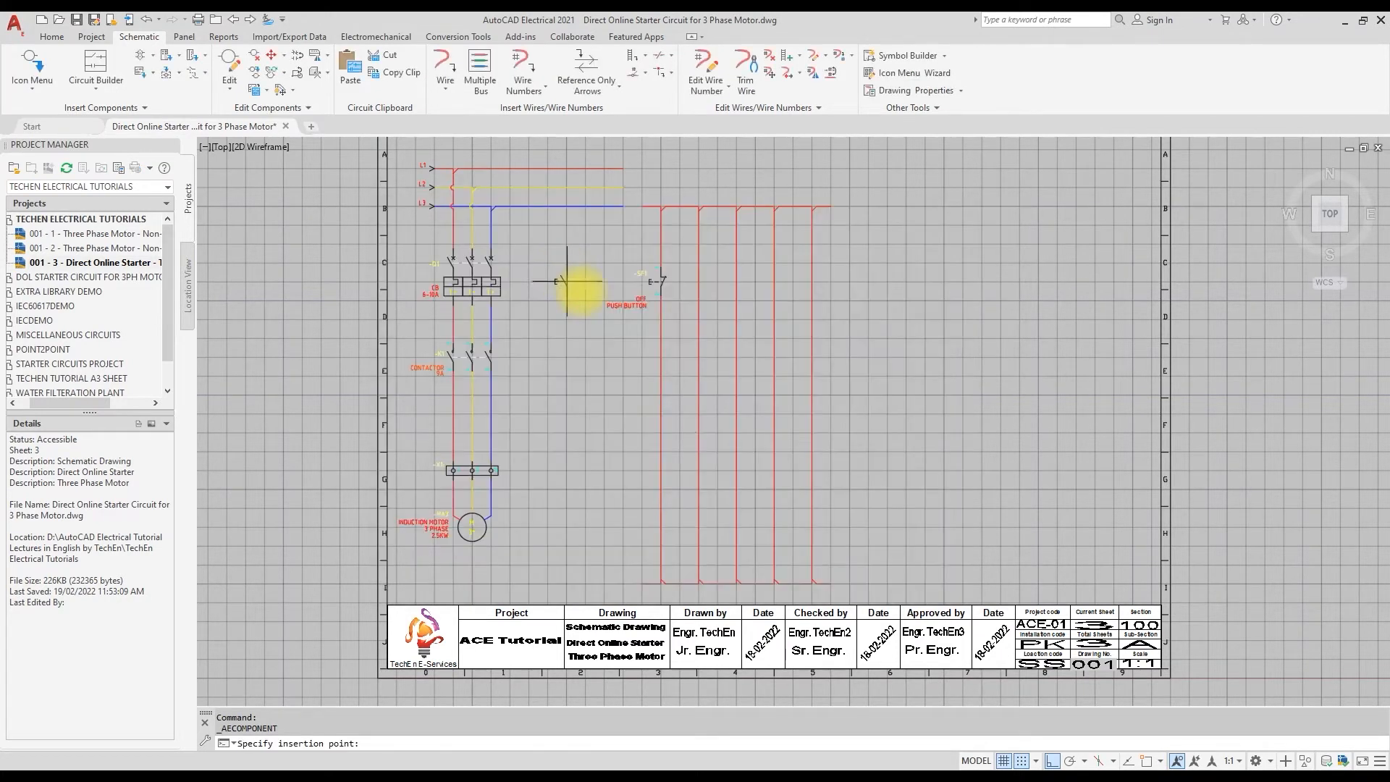
click(660, 395)
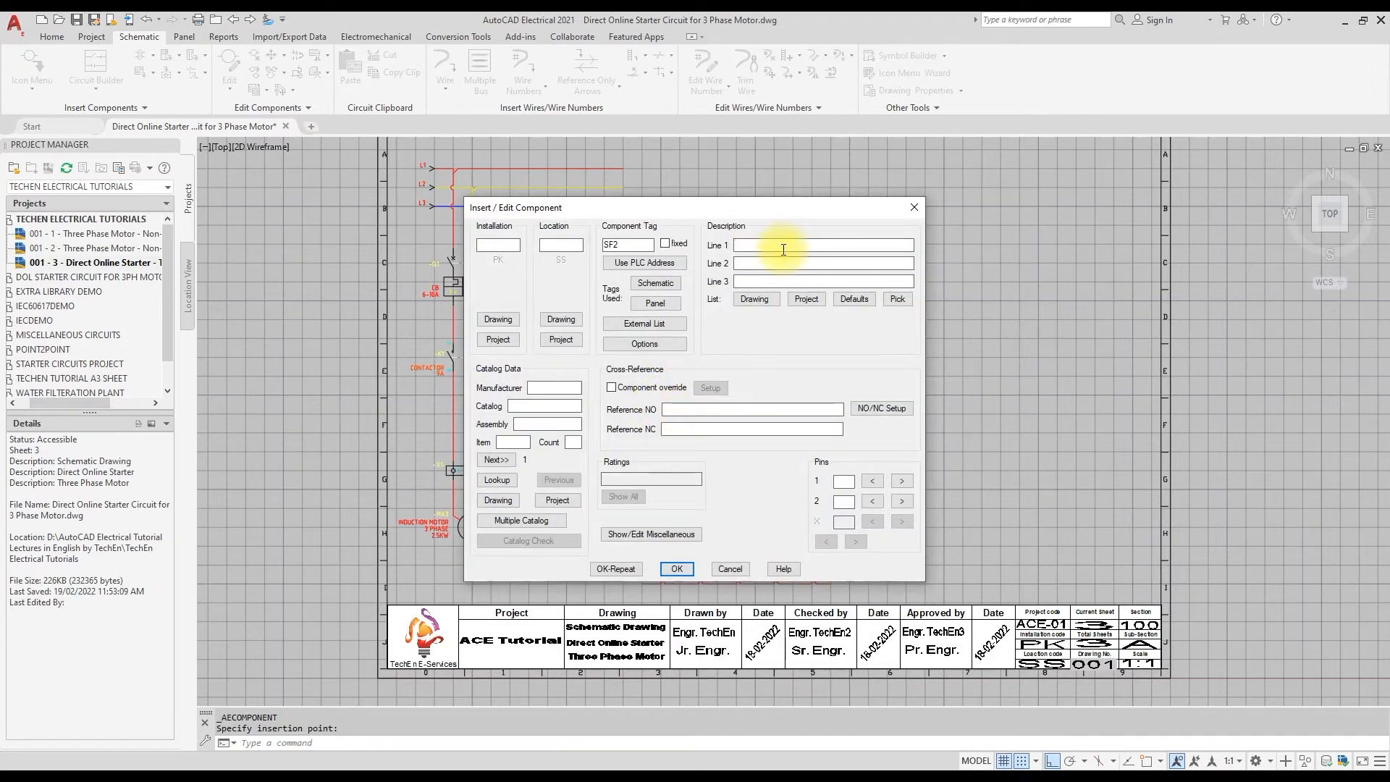
Describe the NO push button as ON, PUSH BUTTON and assign it pins 3 and 4
click(783, 246)
text(on)
click(759, 262)
text(Push Button)
click(843, 481)
text(2)
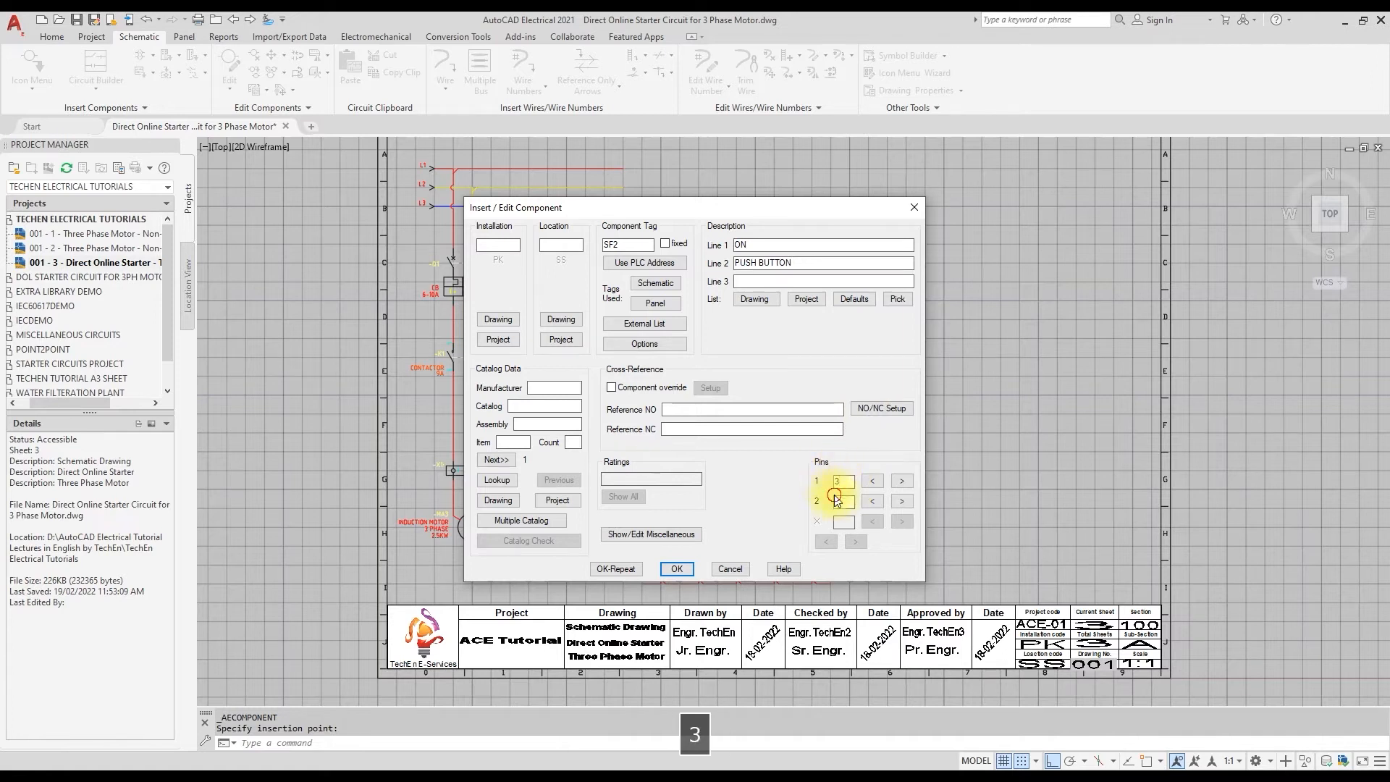
text(4)
click(681, 571)
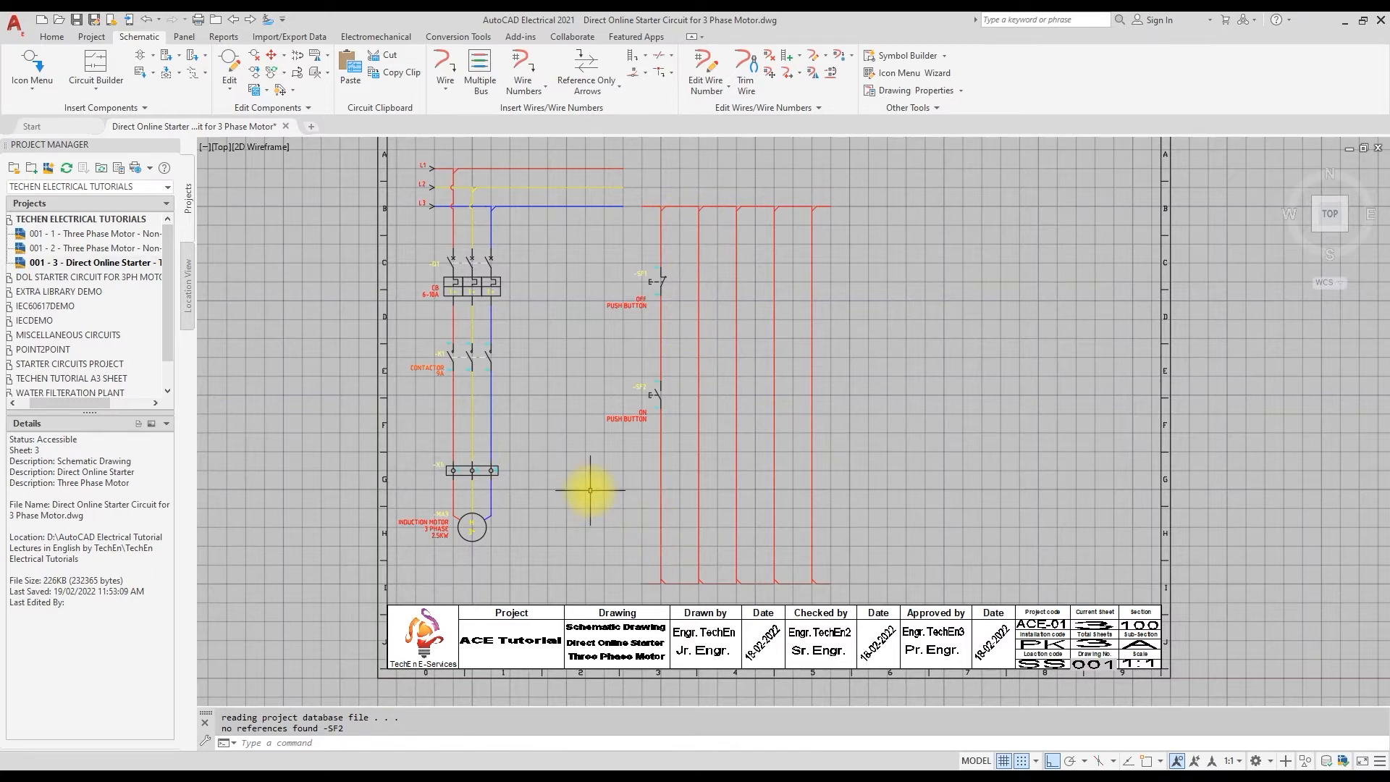
Place a Motor Starter - Coil symbol near the lower end of the first rung, below the ON push button
click(33, 88)
click(42, 106)
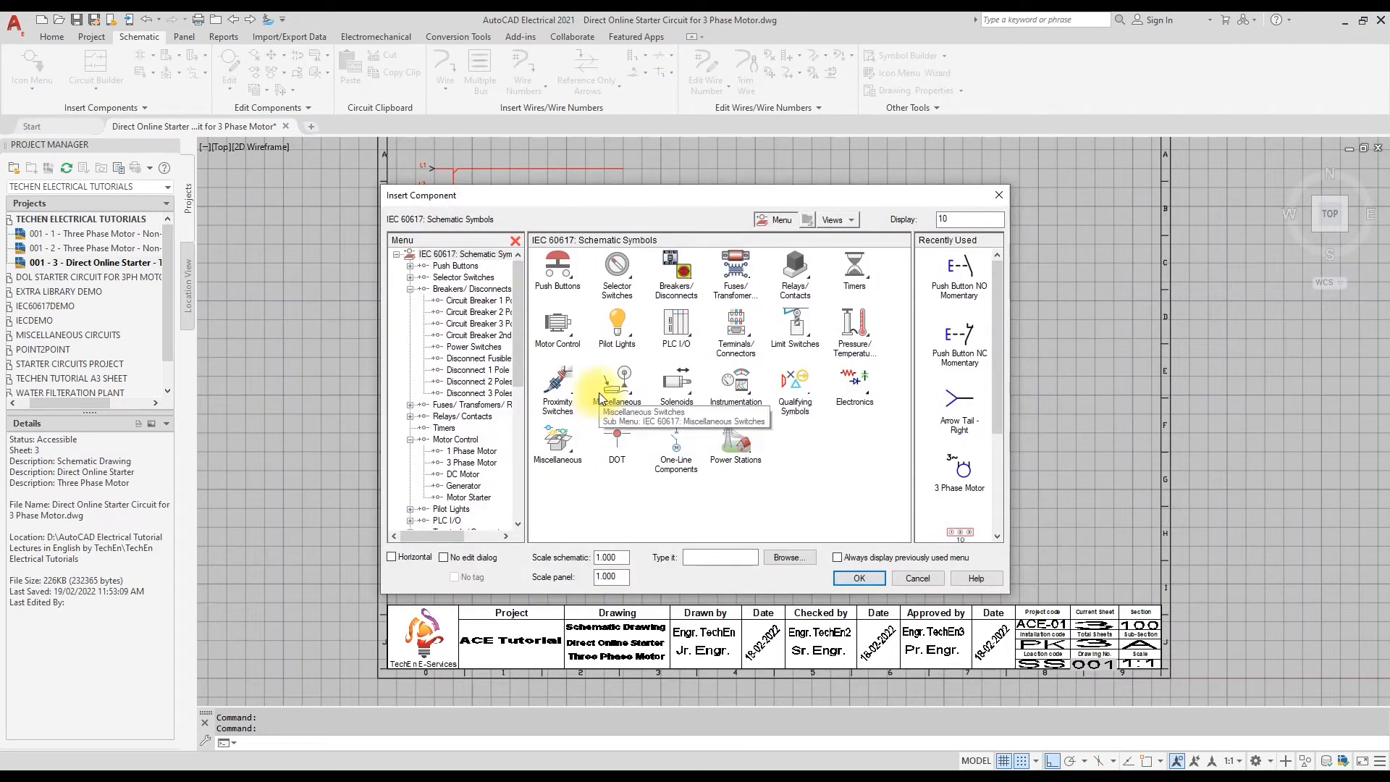
click(557, 324)
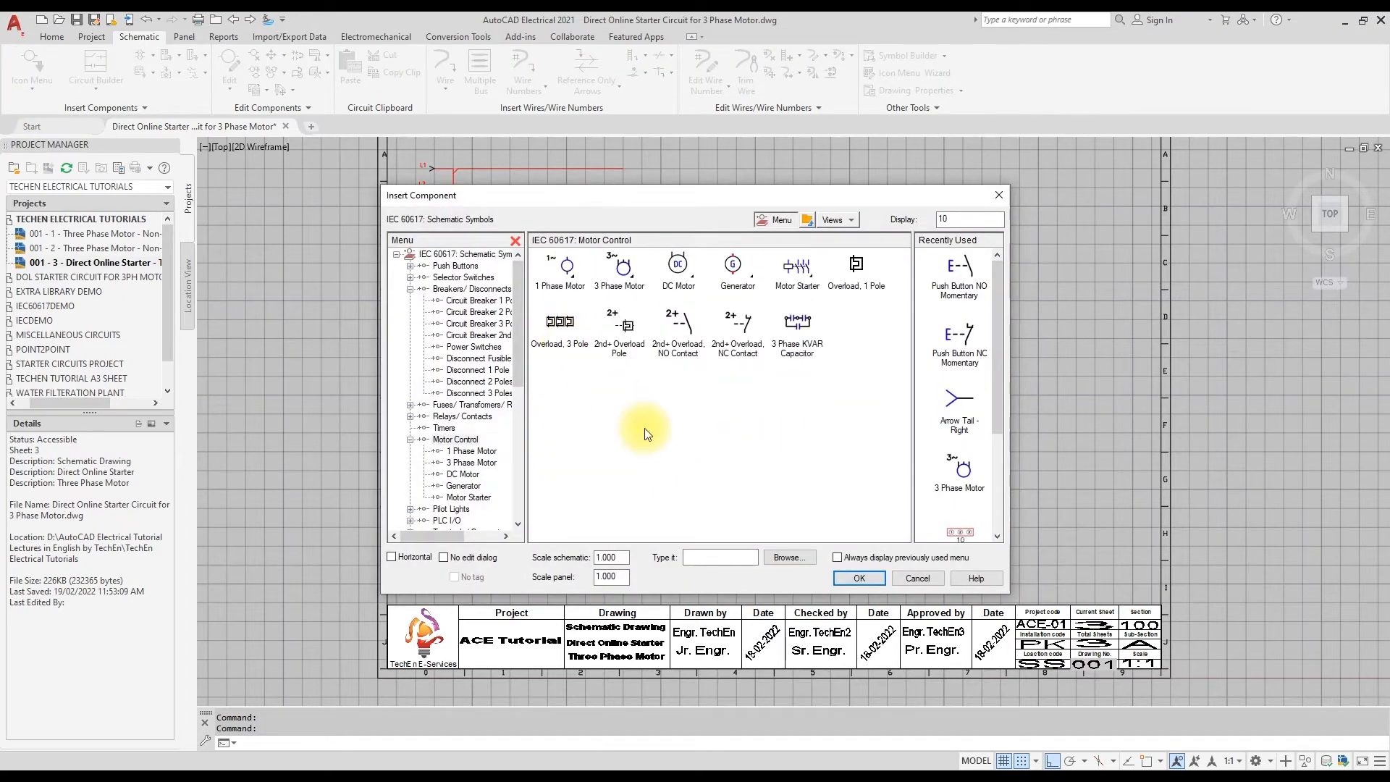
click(797, 268)
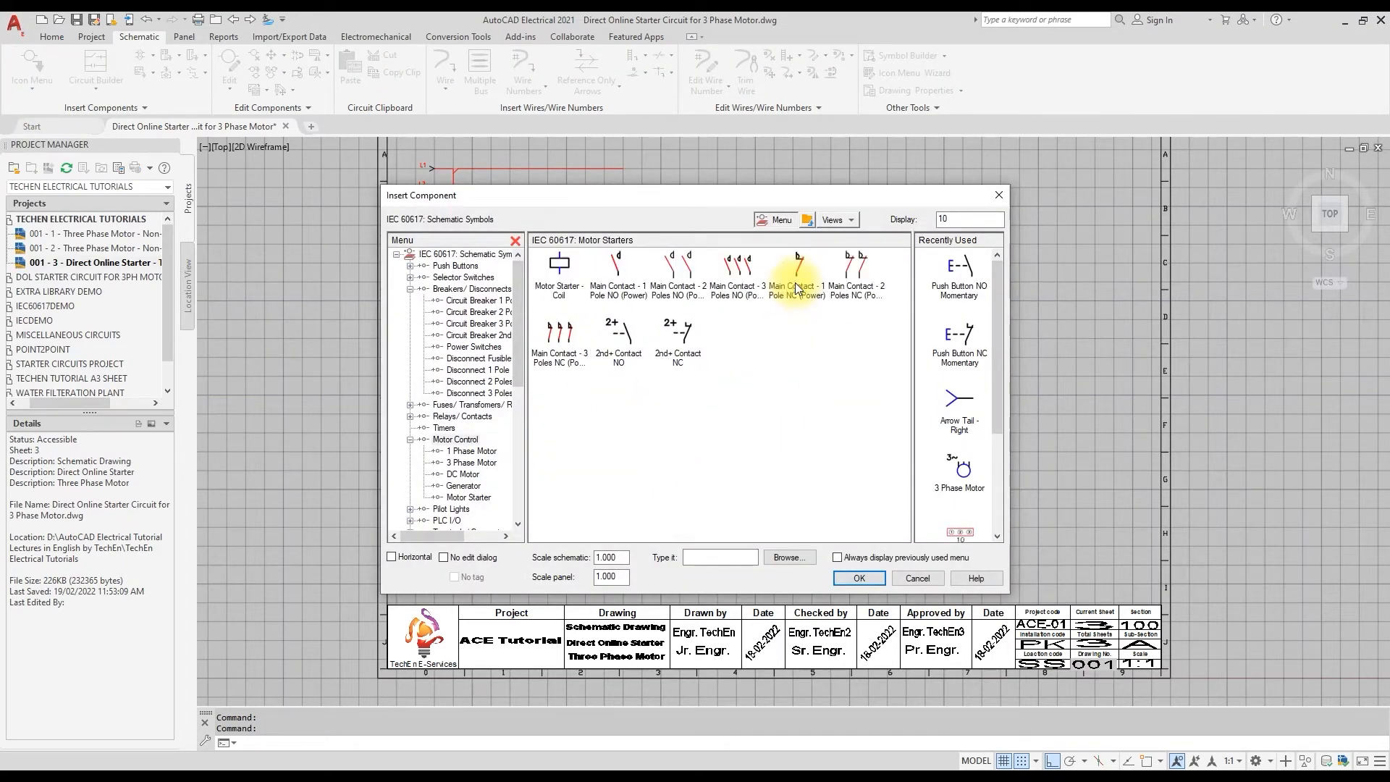
click(558, 270)
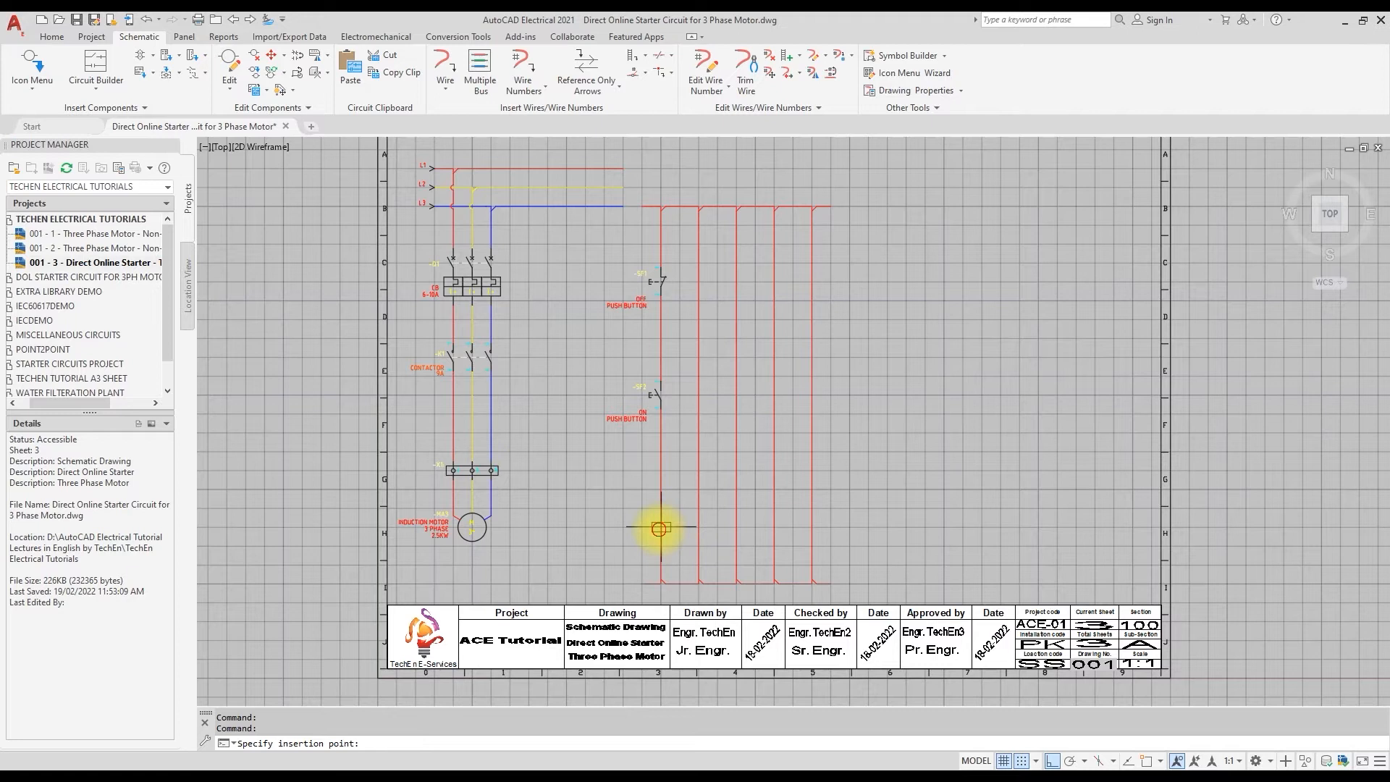
click(659, 528)
Tag the motor starter coil K1 and describe it as CONTACTOR on line 1 and COIL on line 2
drag(592, 204, 740, 204)
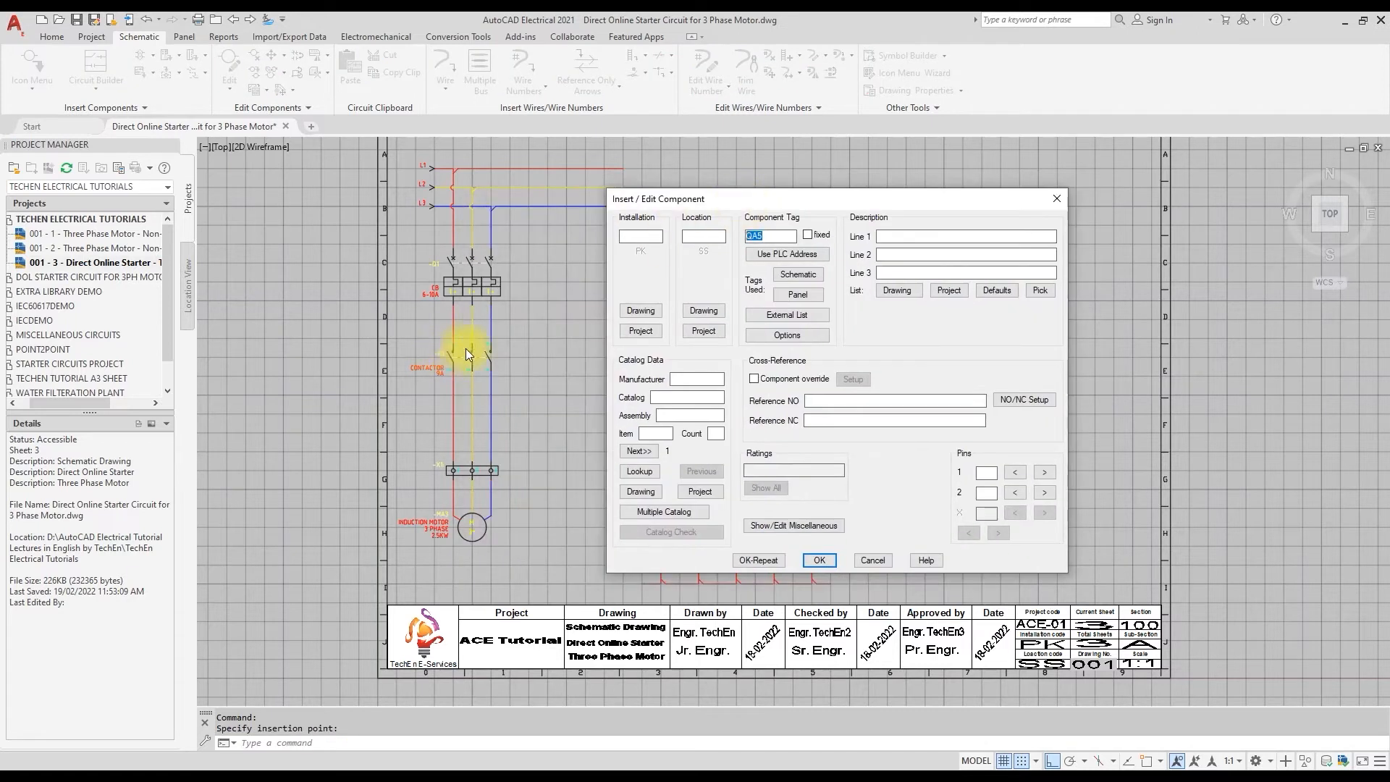
text(K1Co)
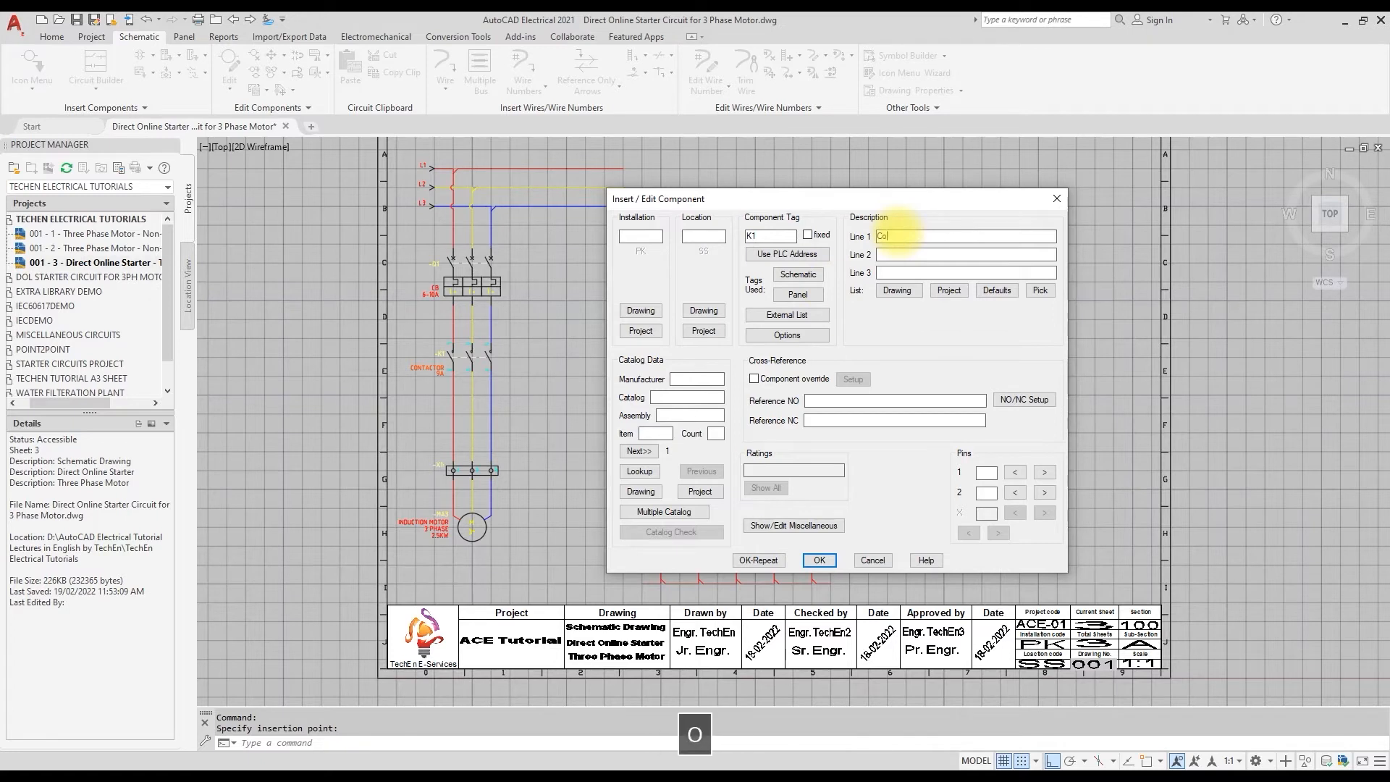
text(ntactor)
key(Tab)
text(coil)
key(BackSpace)
key(BackSpace)
key(BackSpace)
key(BackSpace)
text(Coi)
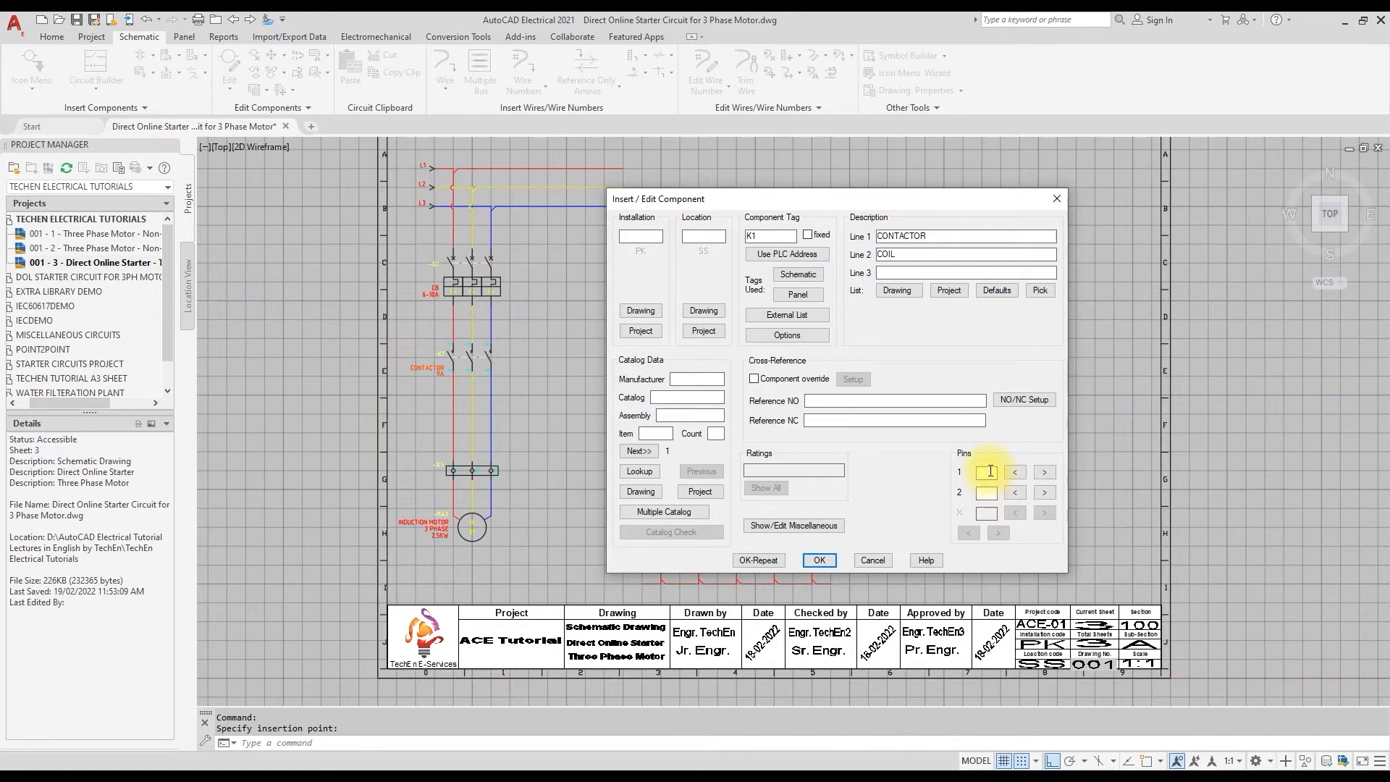
Assign pins A1 and A2 to the K1 coil and update its related contacts to match, including their description
text(A1)
click(986, 493)
text(A2)
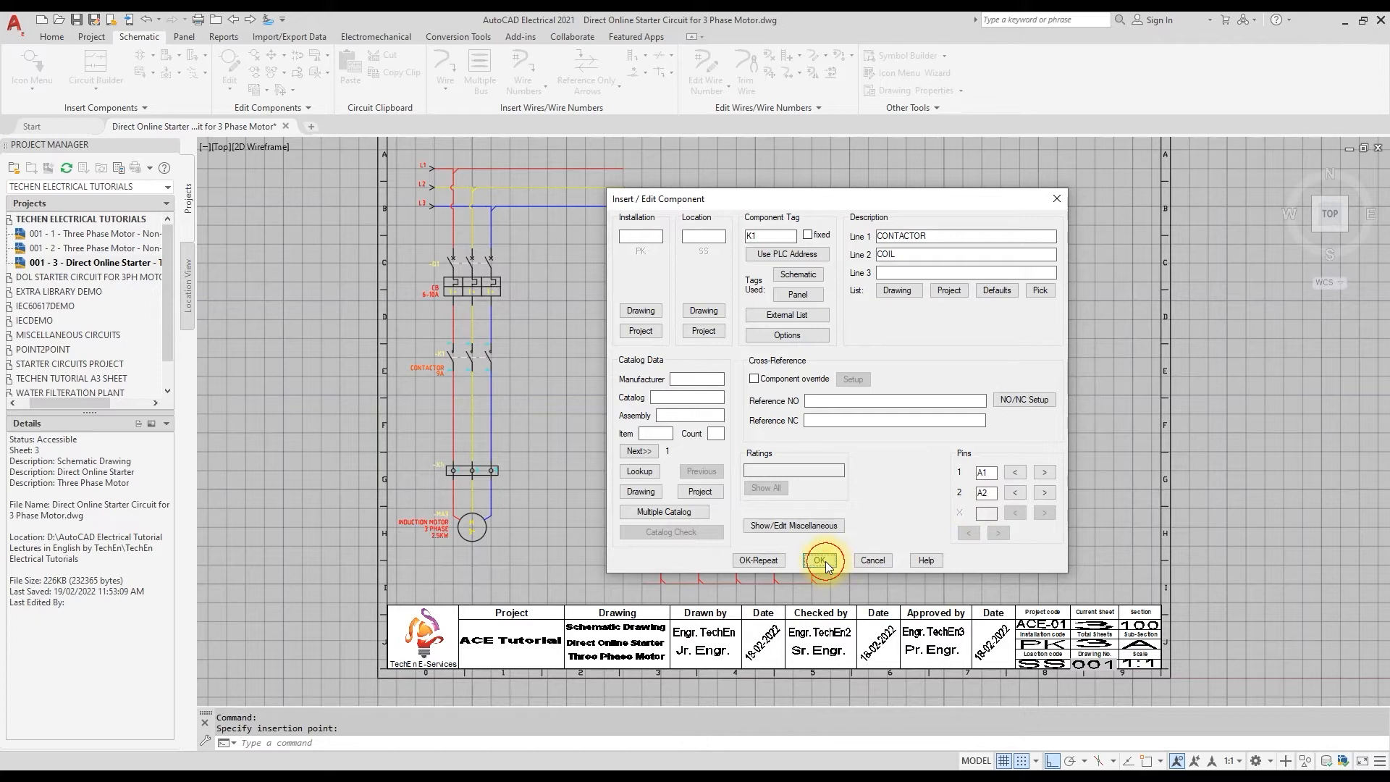
click(825, 562)
click(671, 460)
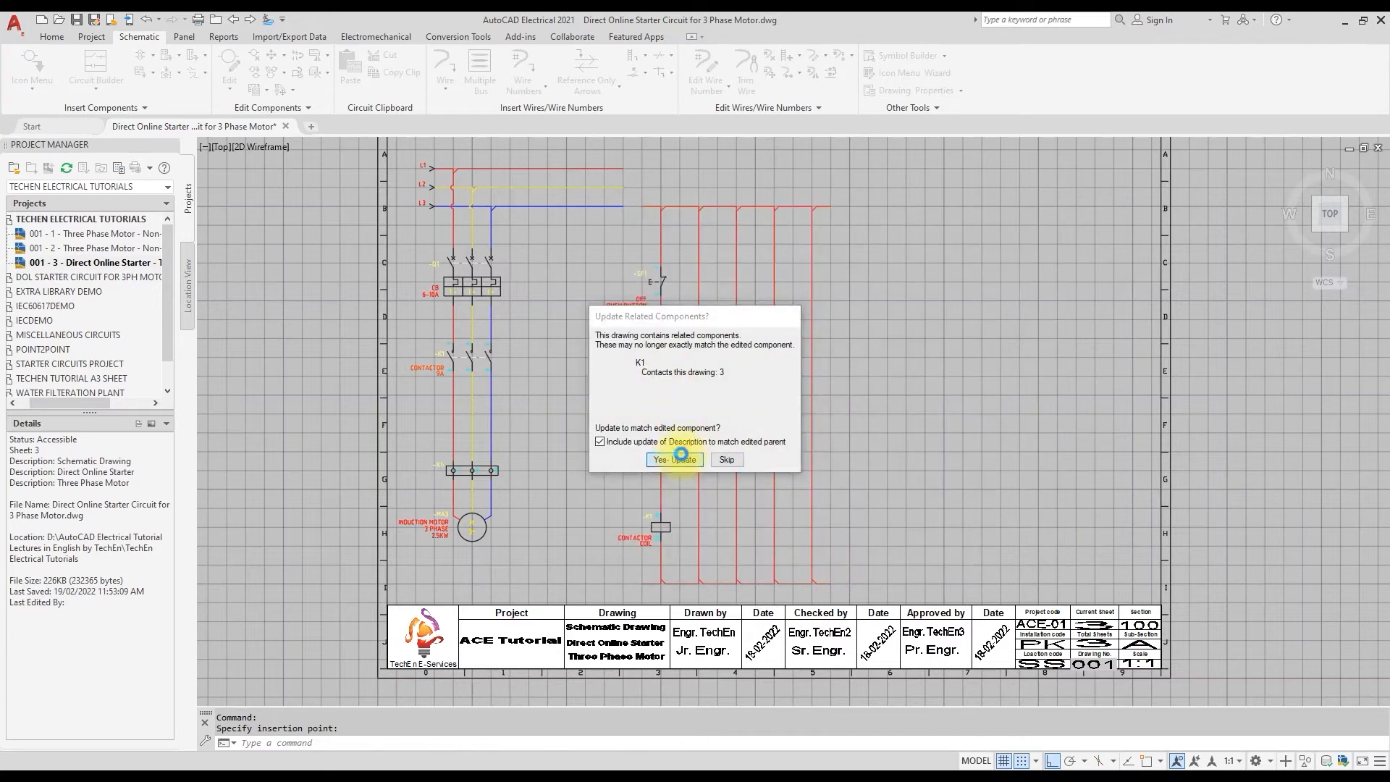
scroll(670, 563, up, 2)
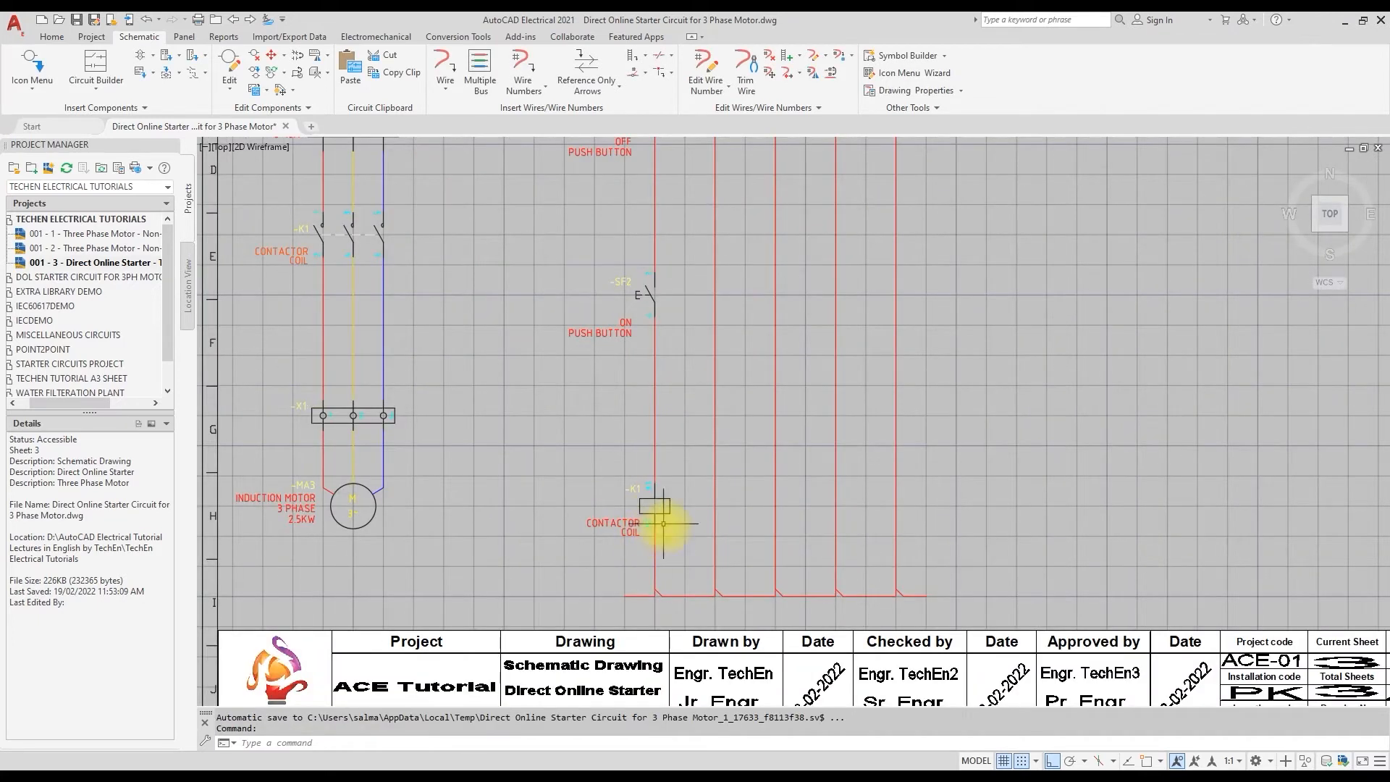
scroll(494, 349, down, 2)
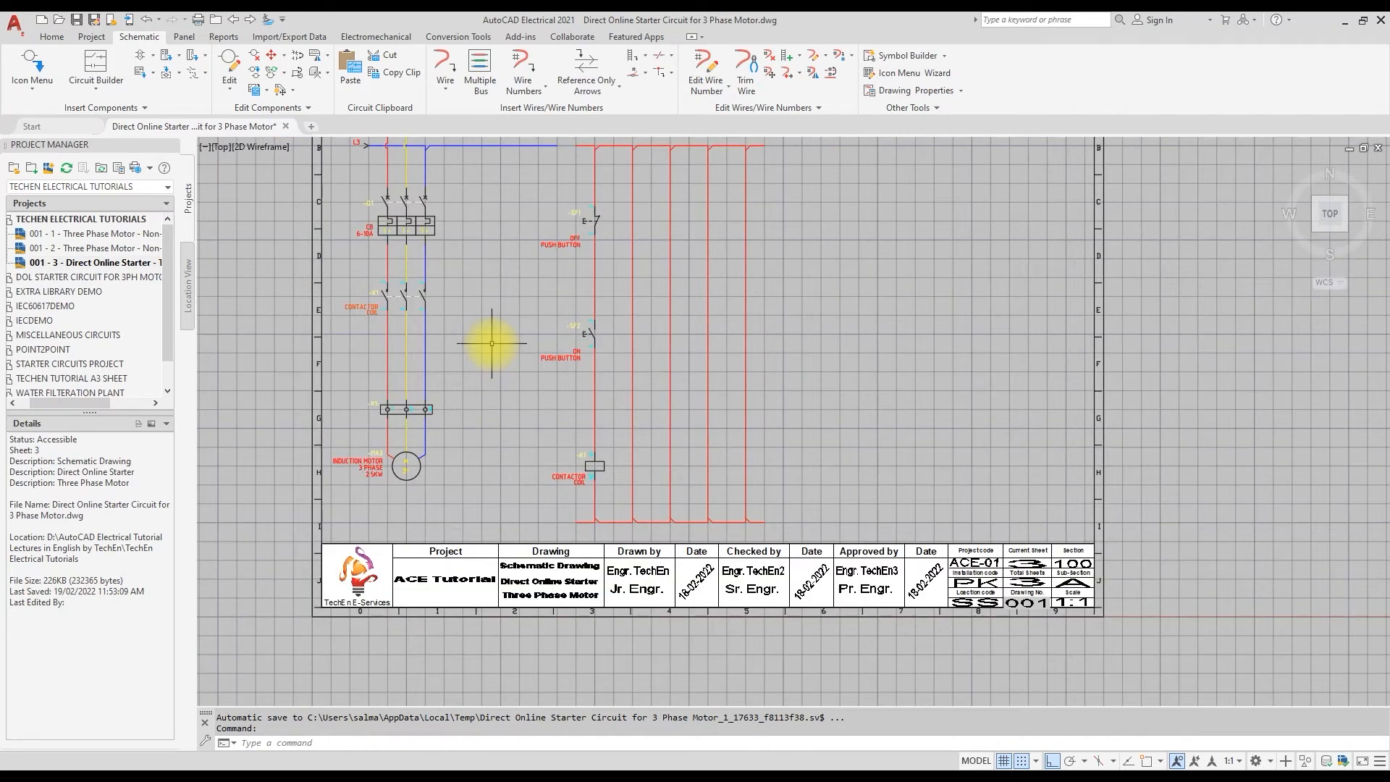
scroll(591, 399, up, 1)
scroll(591, 398, down, 1)
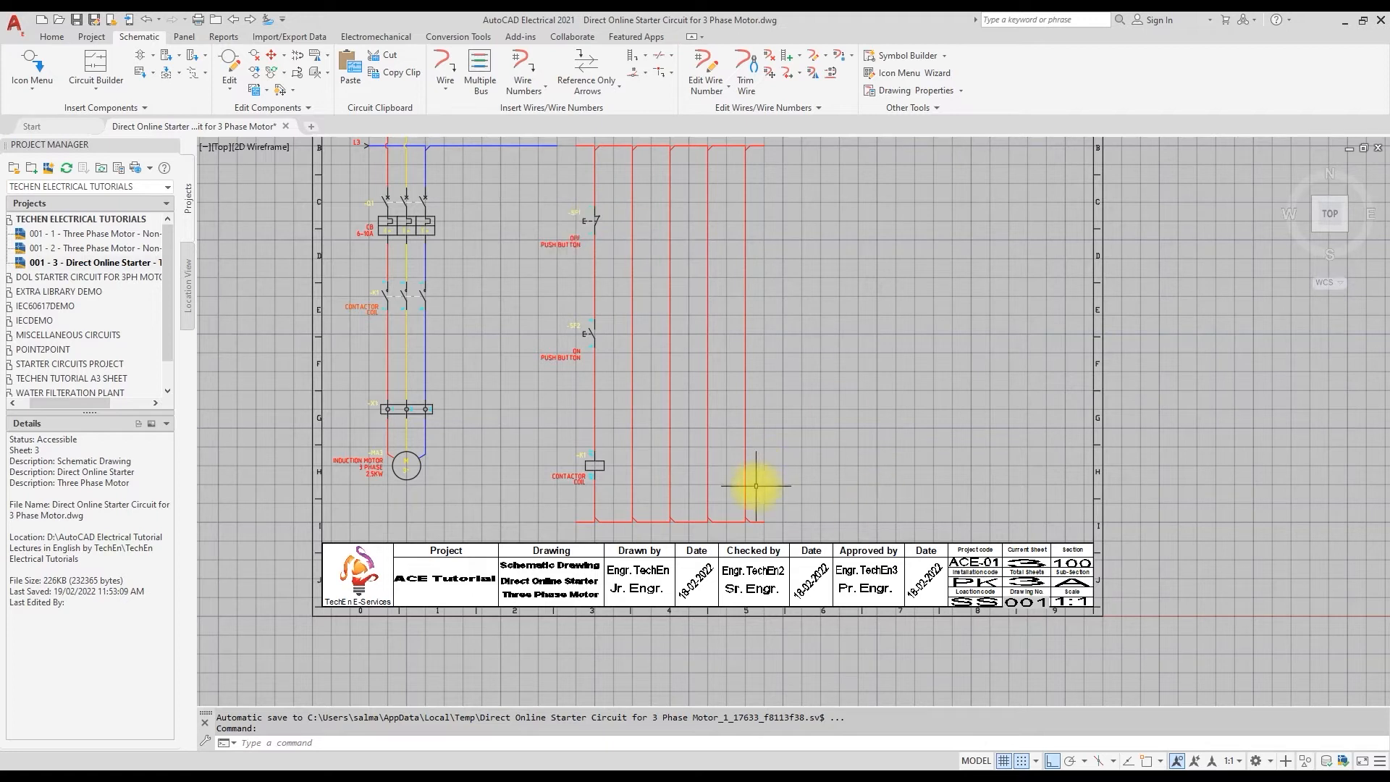
Place a Maximum Current protection relay on the ladder's last rung, level with the contactor coil
click(34, 87)
click(61, 111)
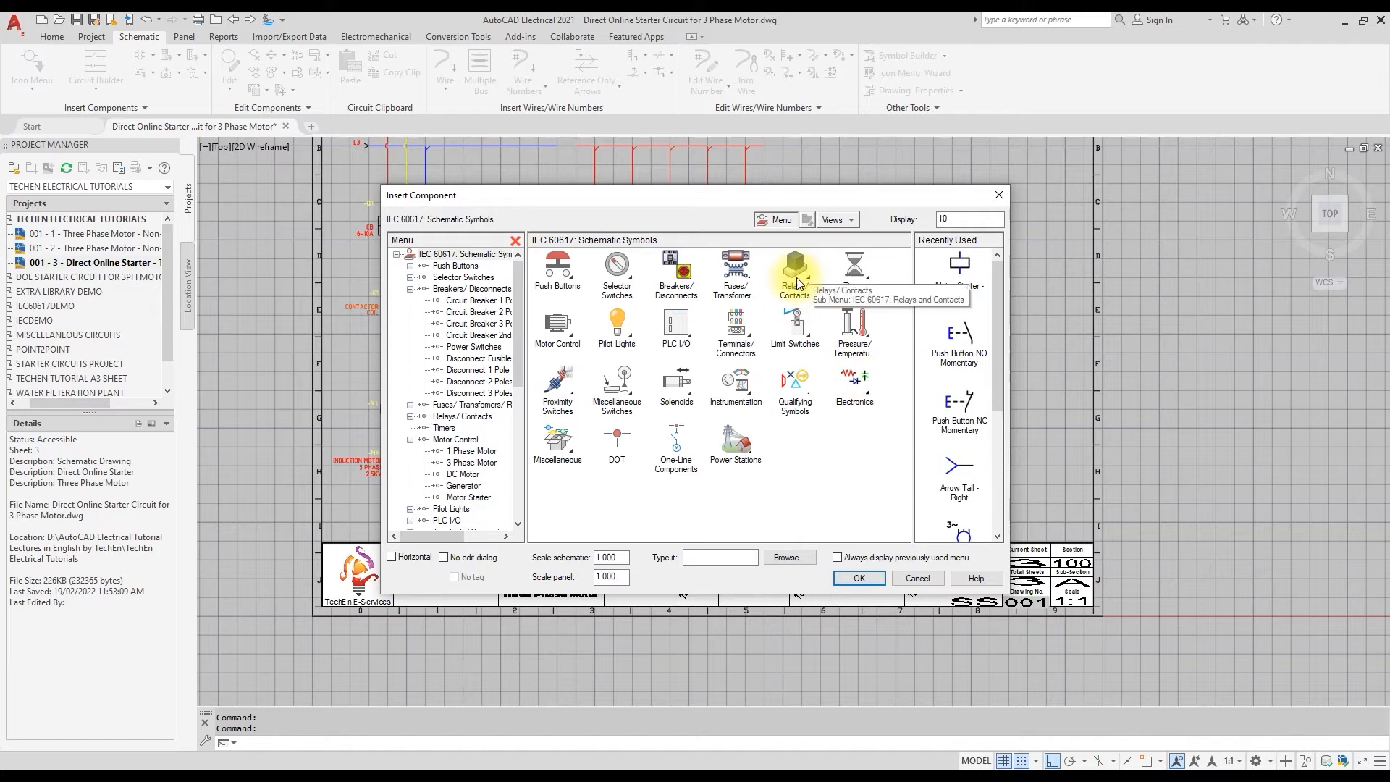
click(858, 392)
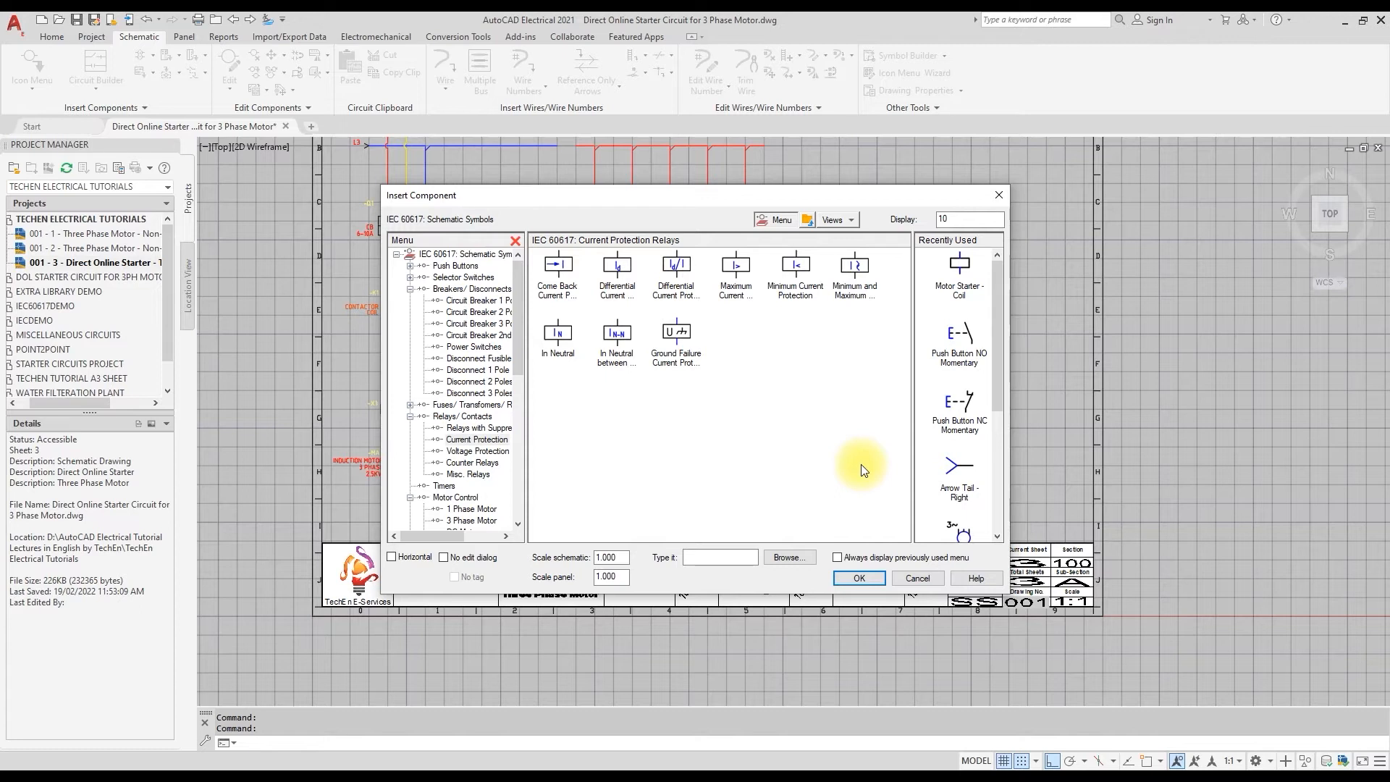
double_click(736, 265)
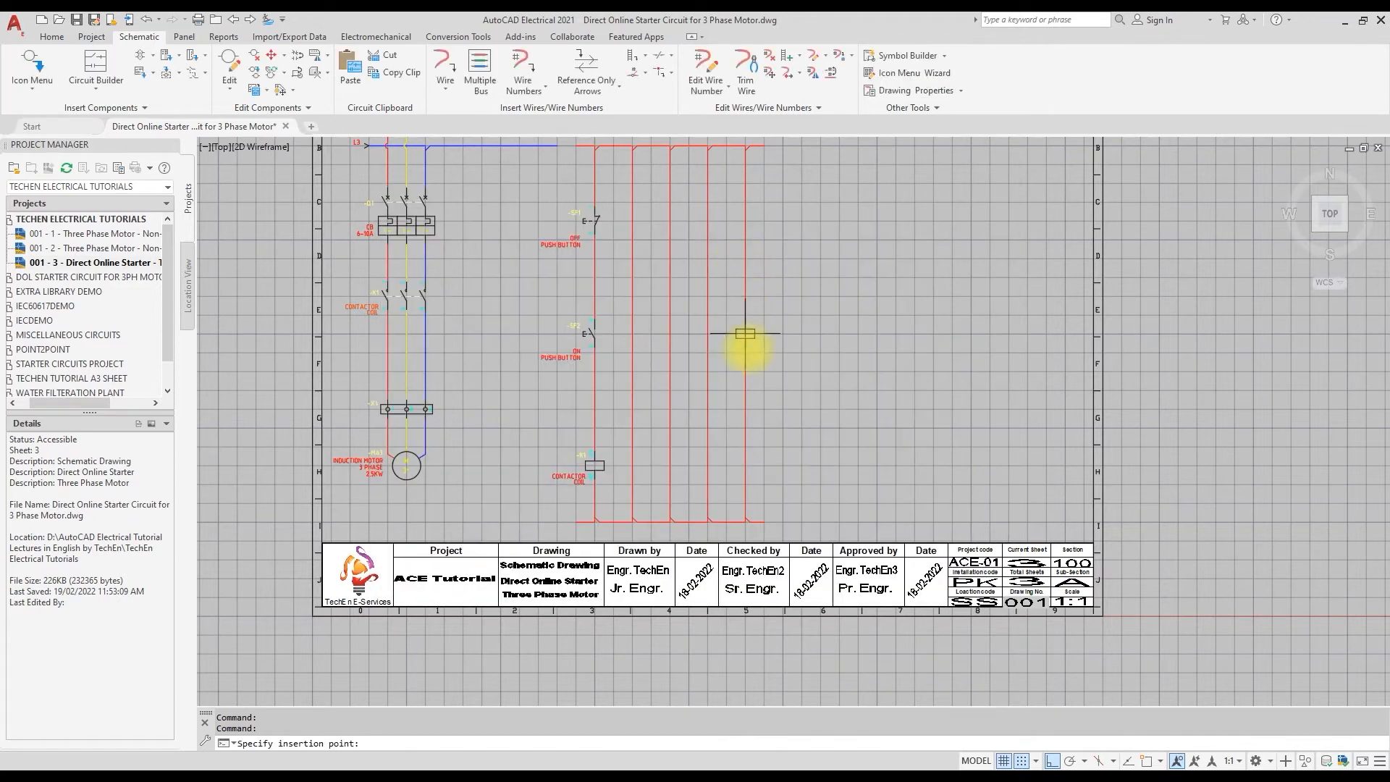
click(745, 466)
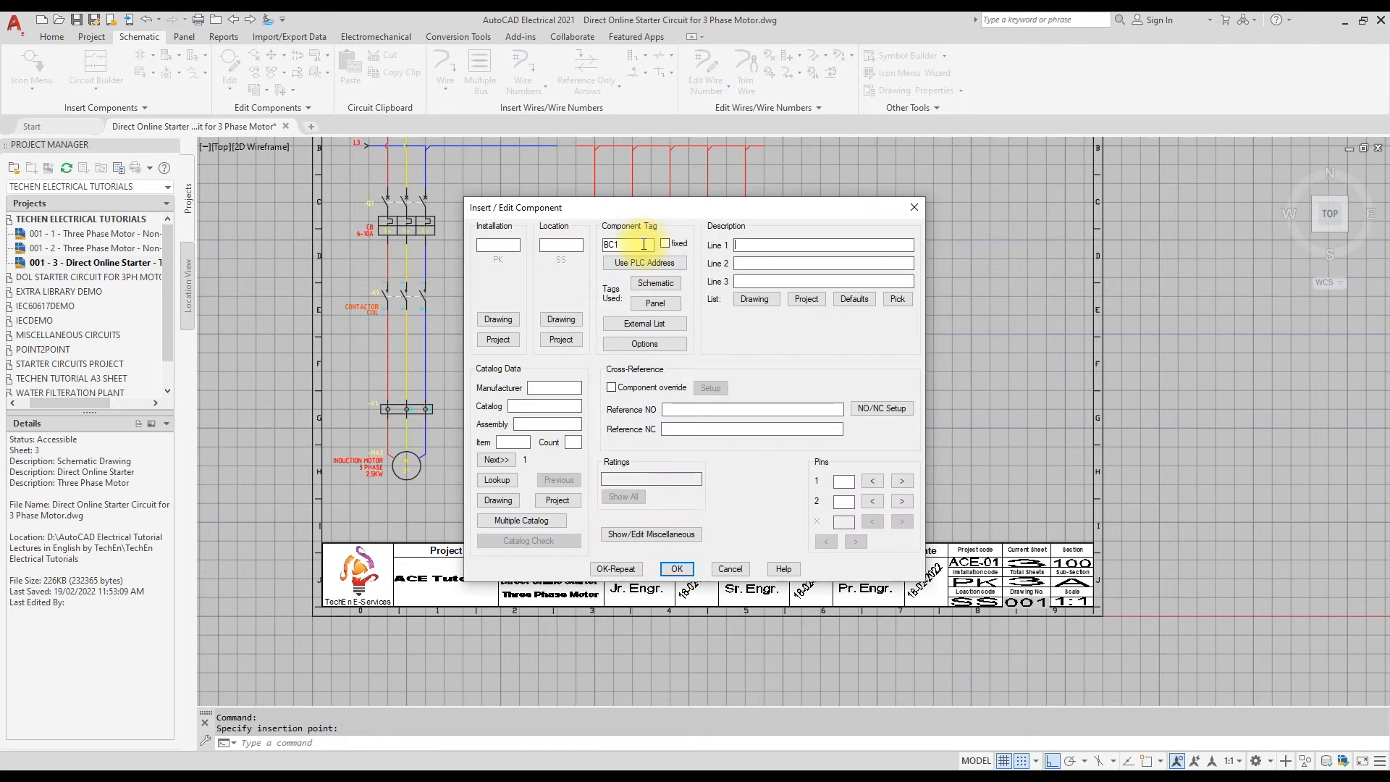
Describe the maximum current relay as EOCR on line 1 and assign it pins A3 and A4
click(745, 245)
text(EOCR)
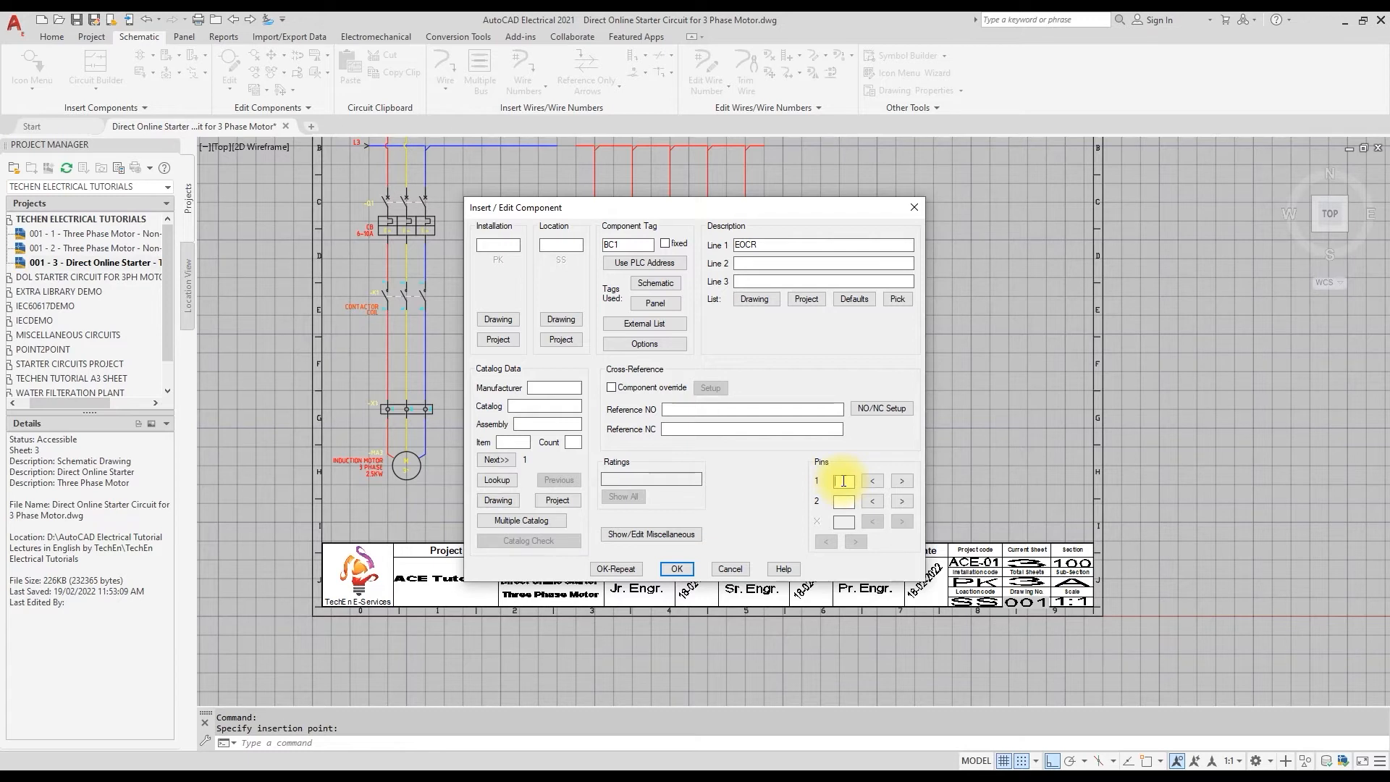
text(A3)
click(843, 501)
text(A4)
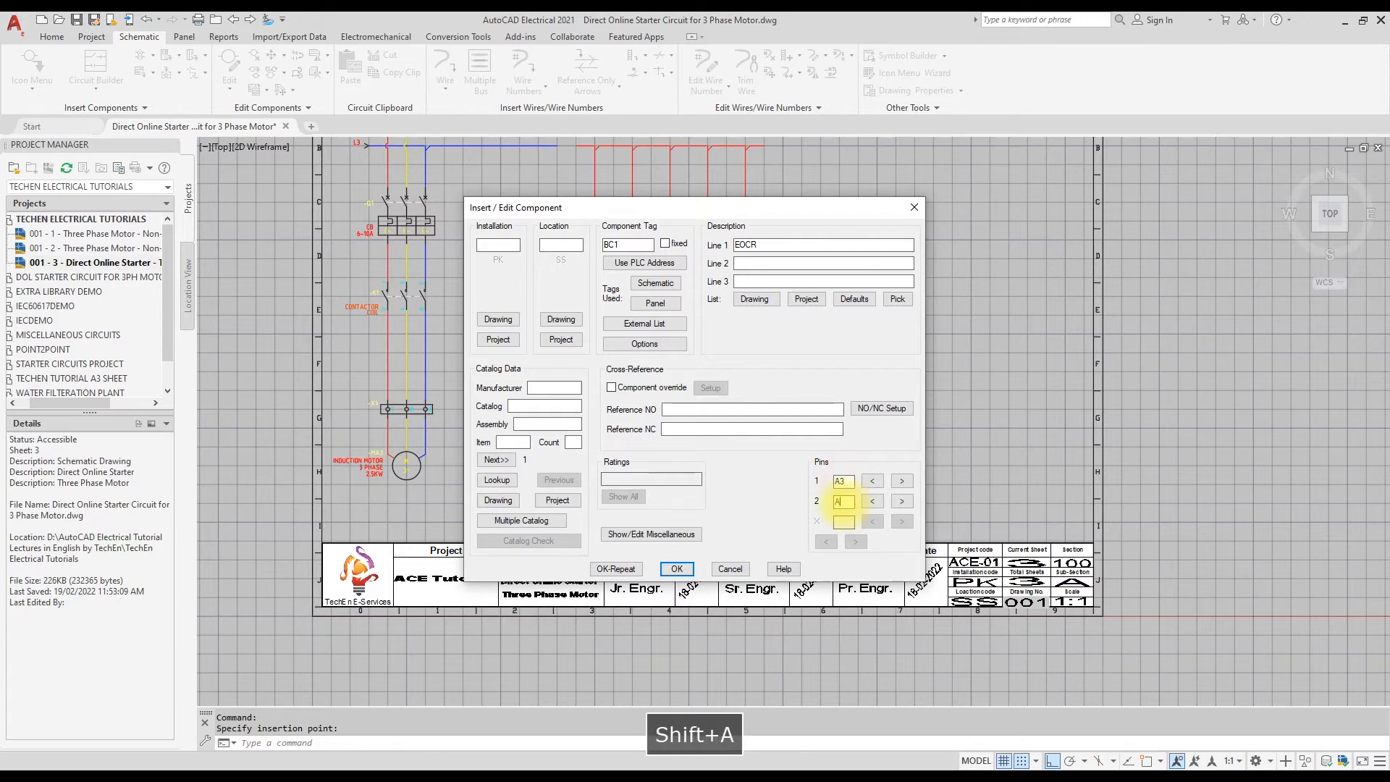
click(677, 569)
scroll(724, 521, up, 3)
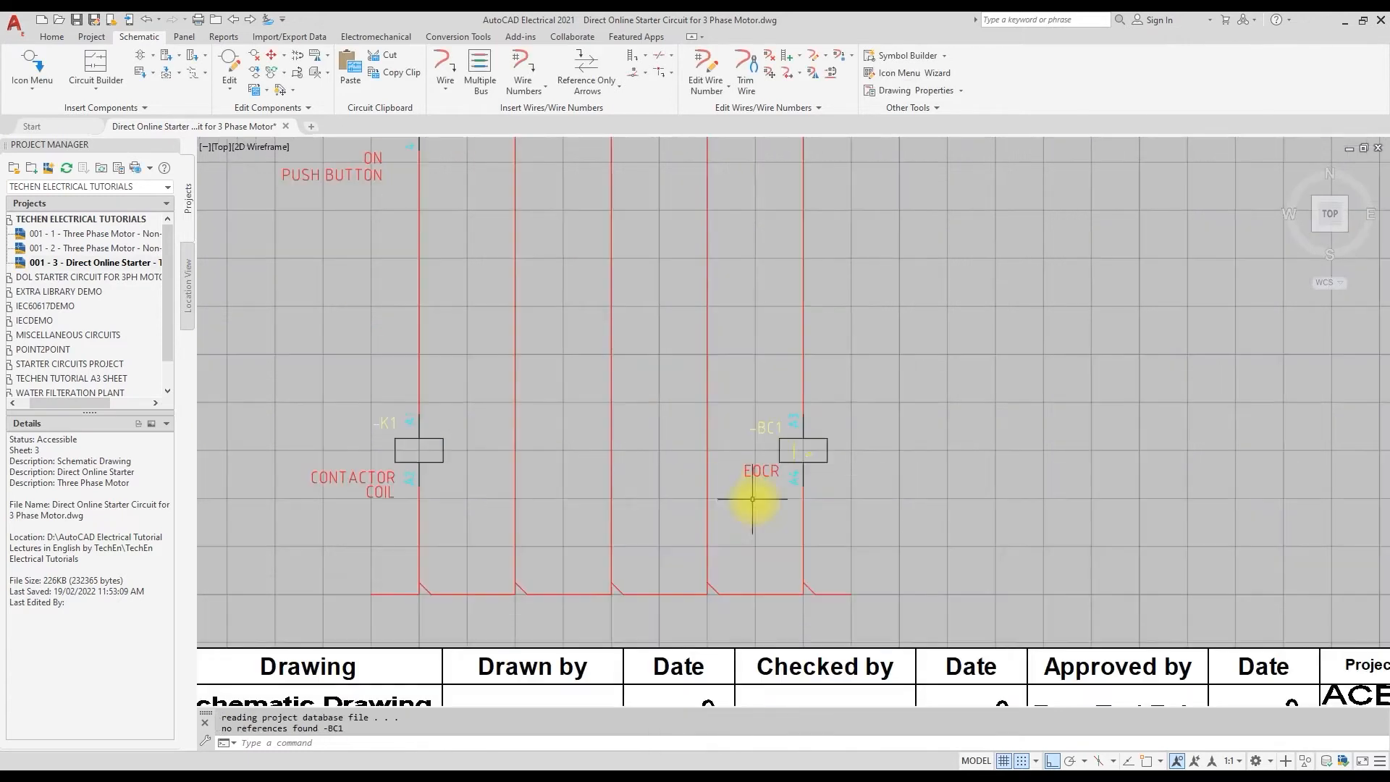
scroll(727, 491, down, 4)
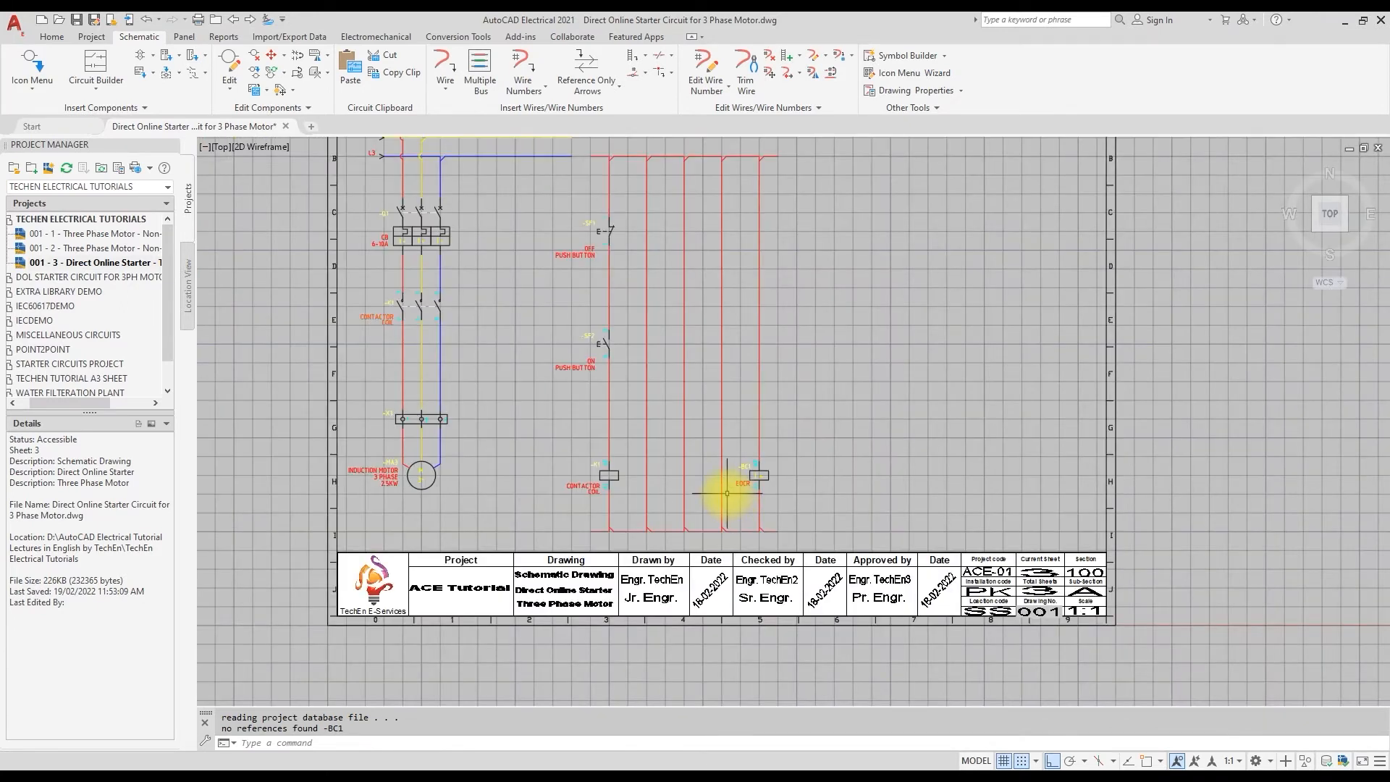
Scoot the ON and OFF push buttons further down the first rung to make room above the OFF button
right_click(606, 340)
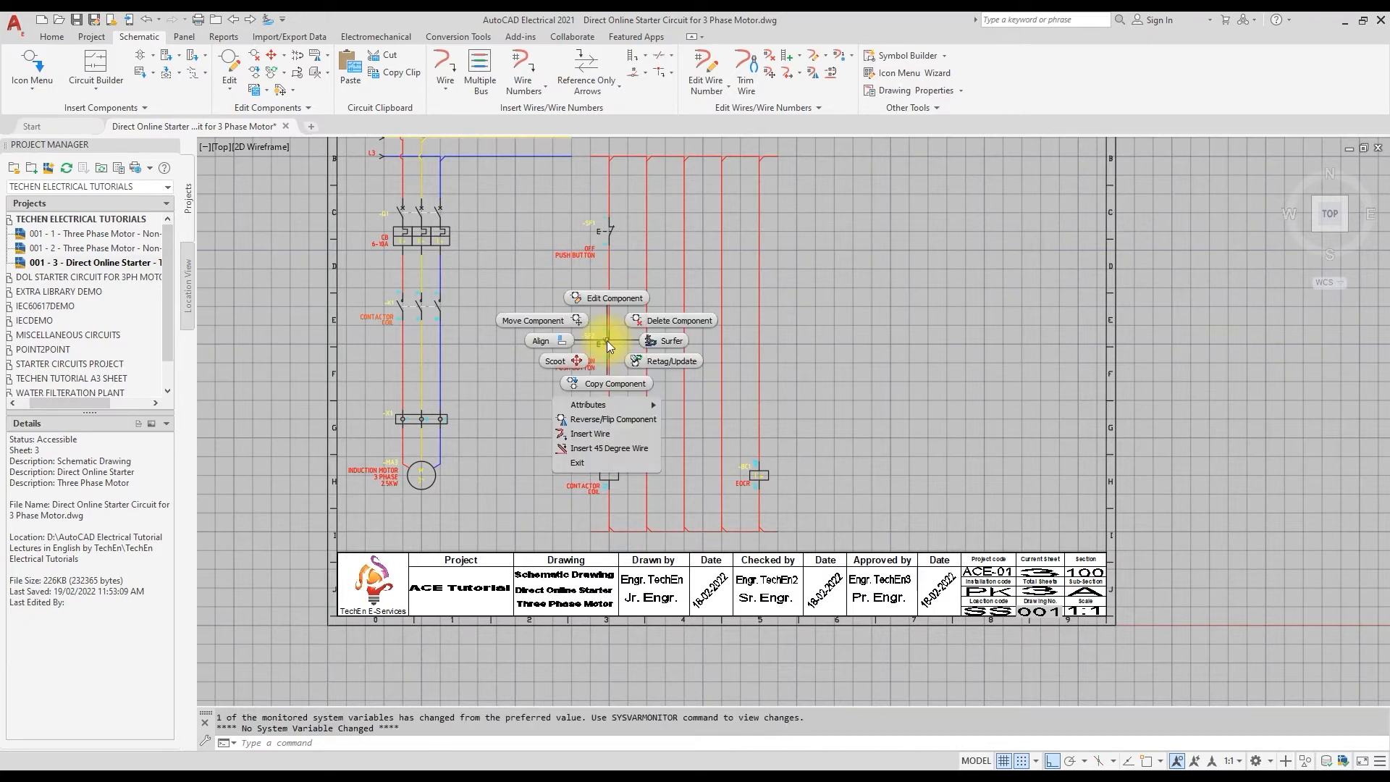
click(572, 360)
click(609, 380)
click(610, 230)
click(609, 288)
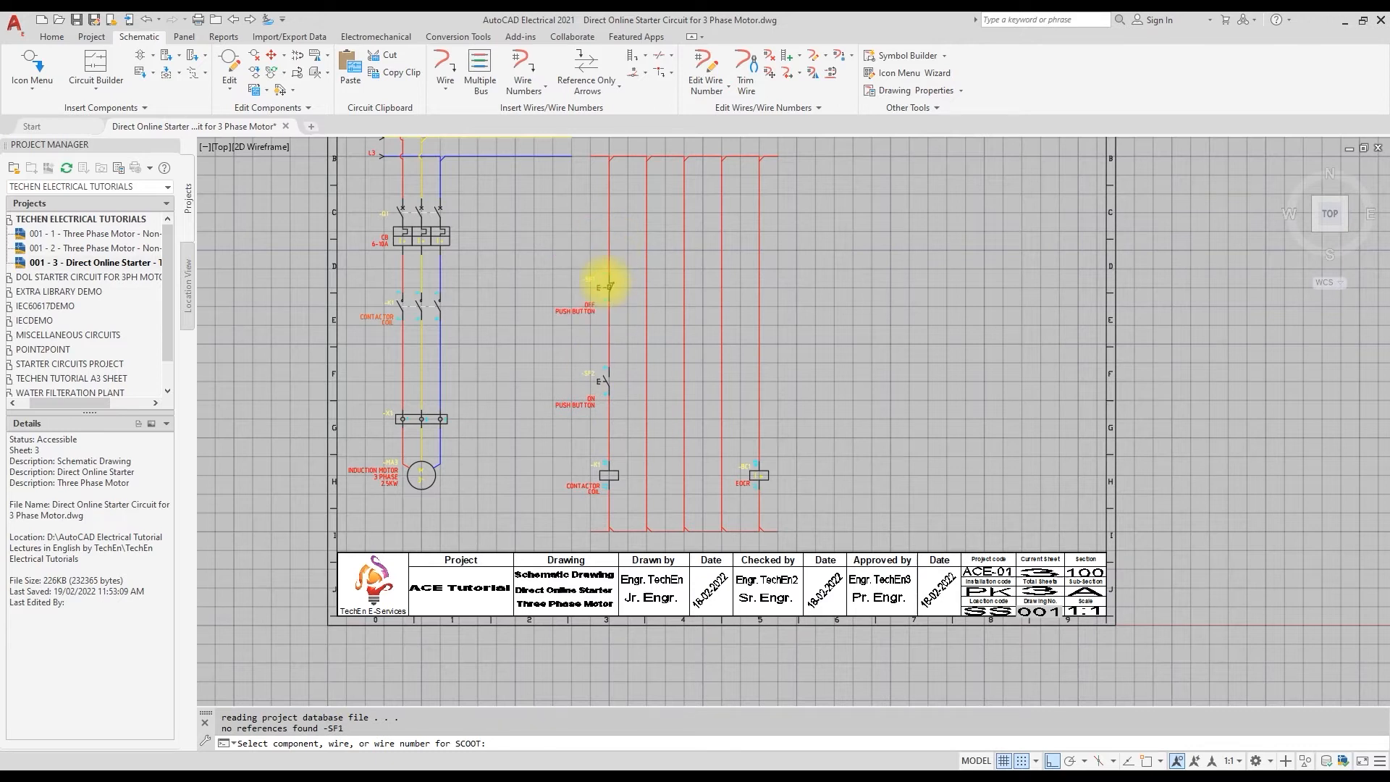
key(Return)
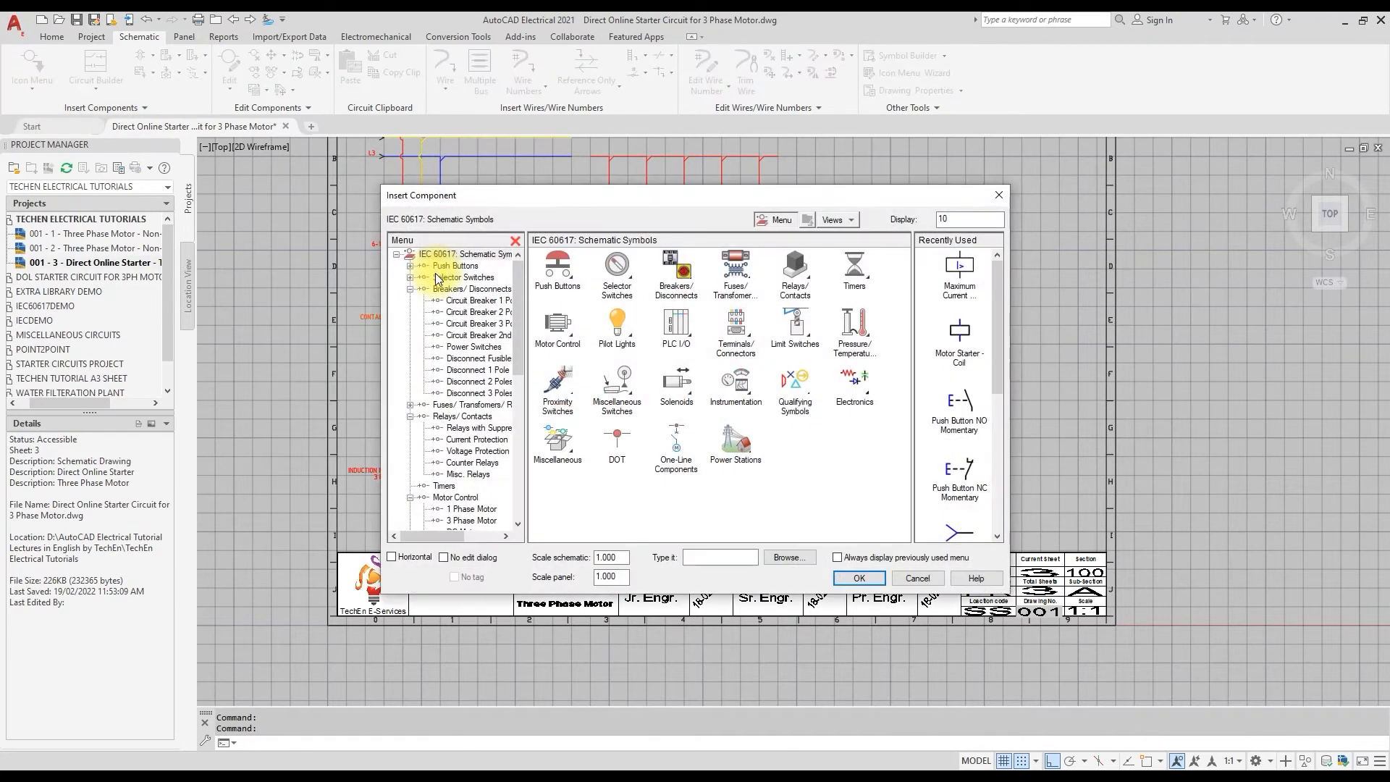
Place a Relay NC Contact near the upper end of the first rung, above the OFF push button
click(795, 272)
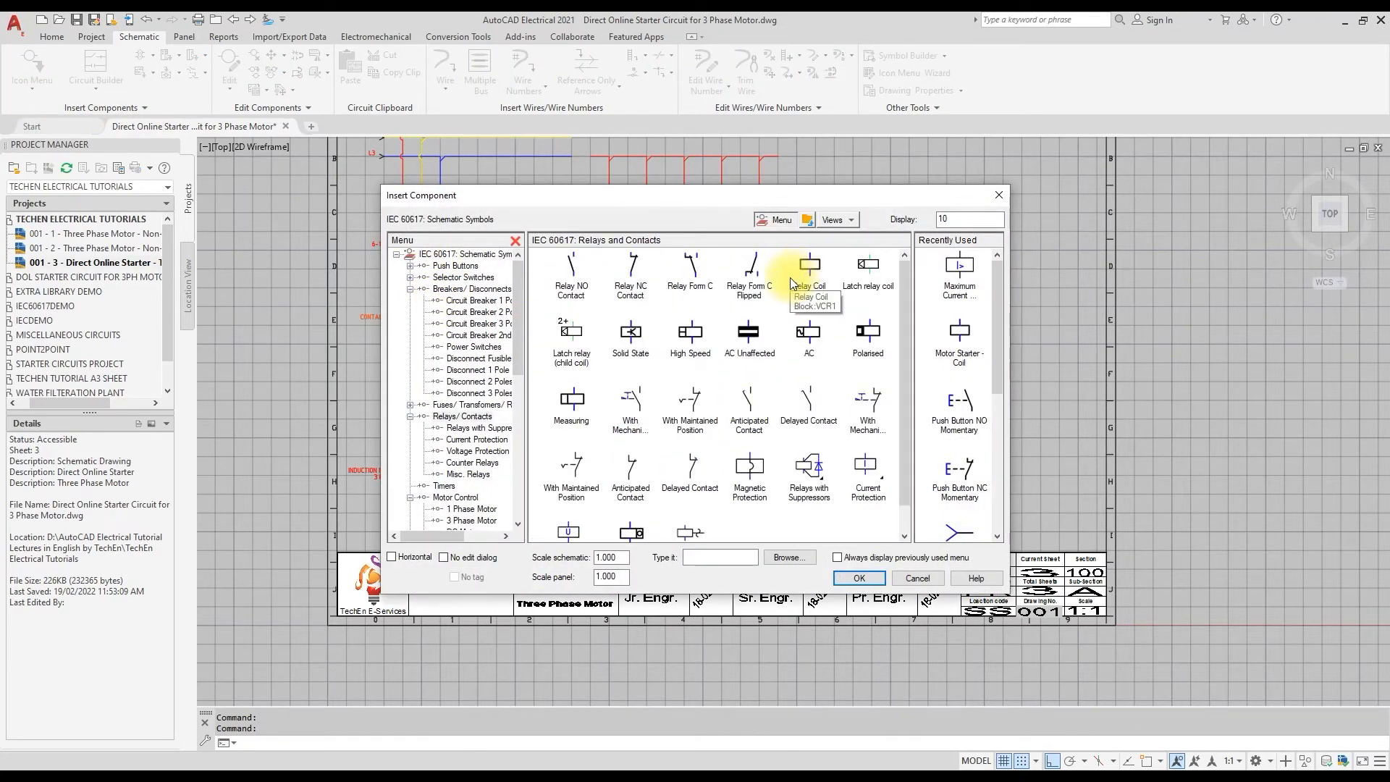
click(631, 275)
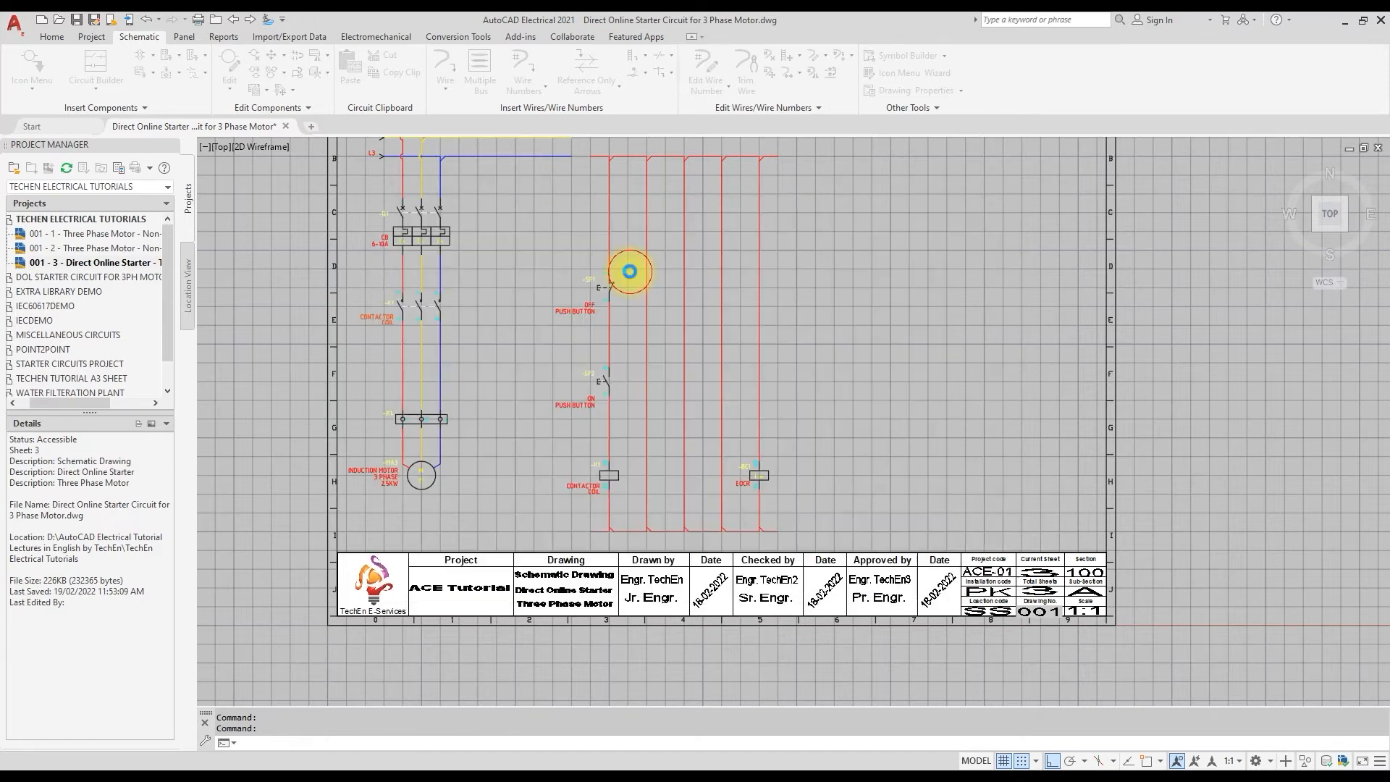
click(608, 193)
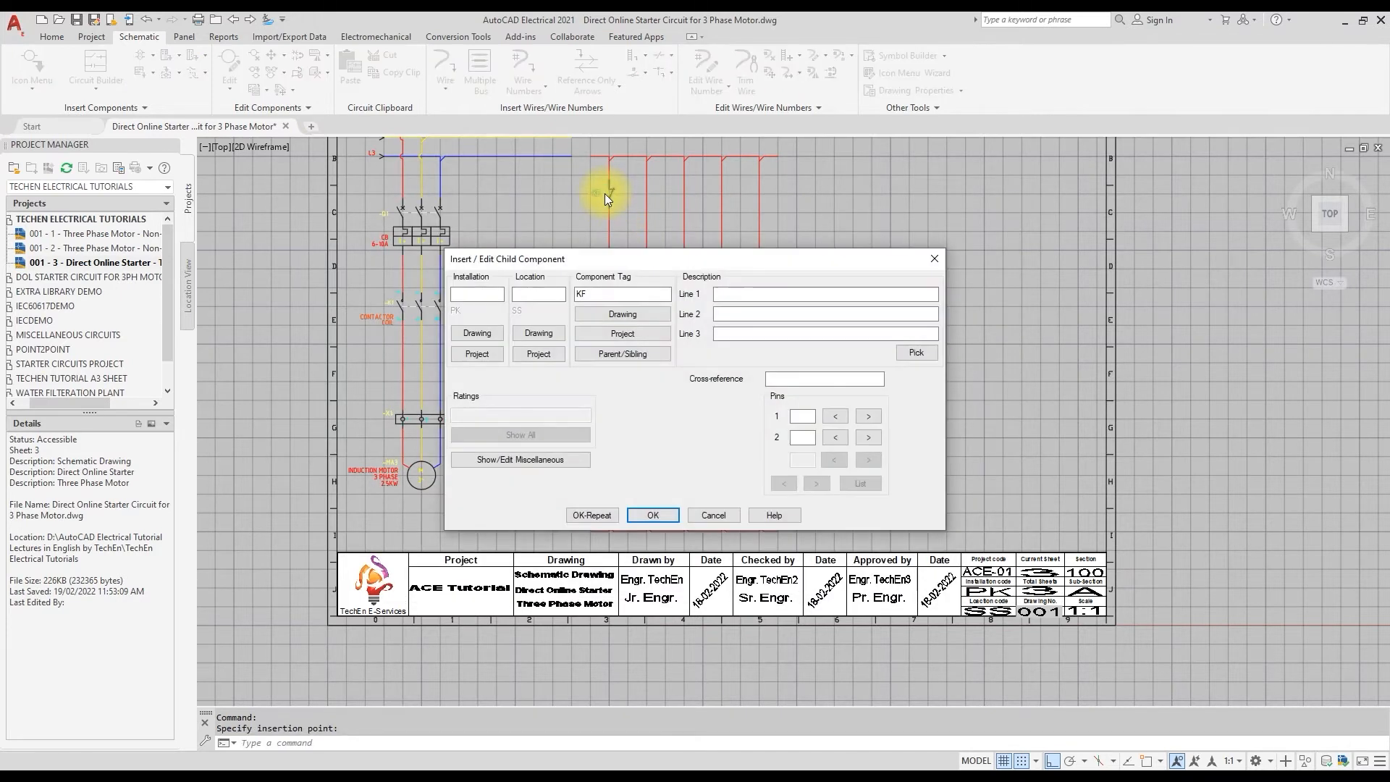
Link the NC contact to its parent, the EOCR relay BC1 on the last rung
click(634, 355)
click(756, 474)
drag(685, 260, 990, 241)
click(910, 339)
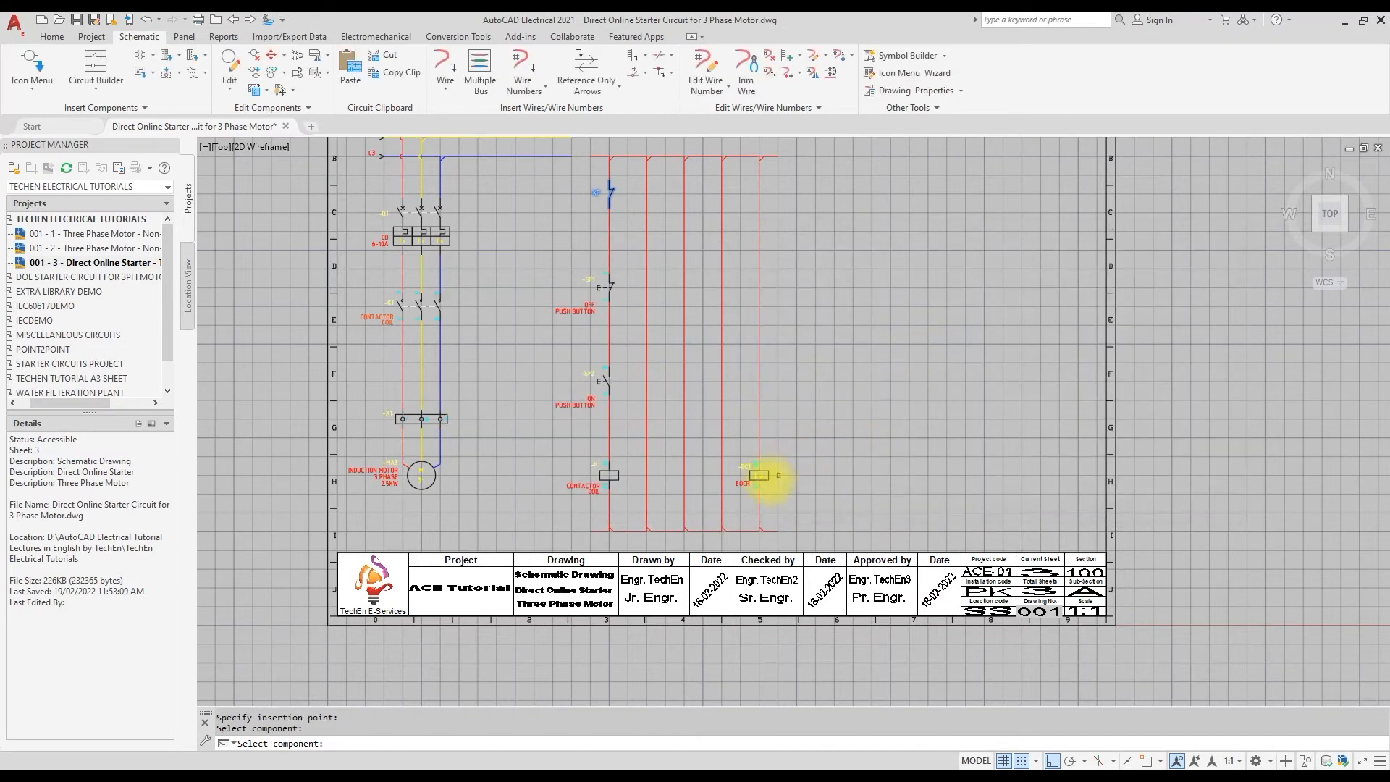
click(1020, 760)
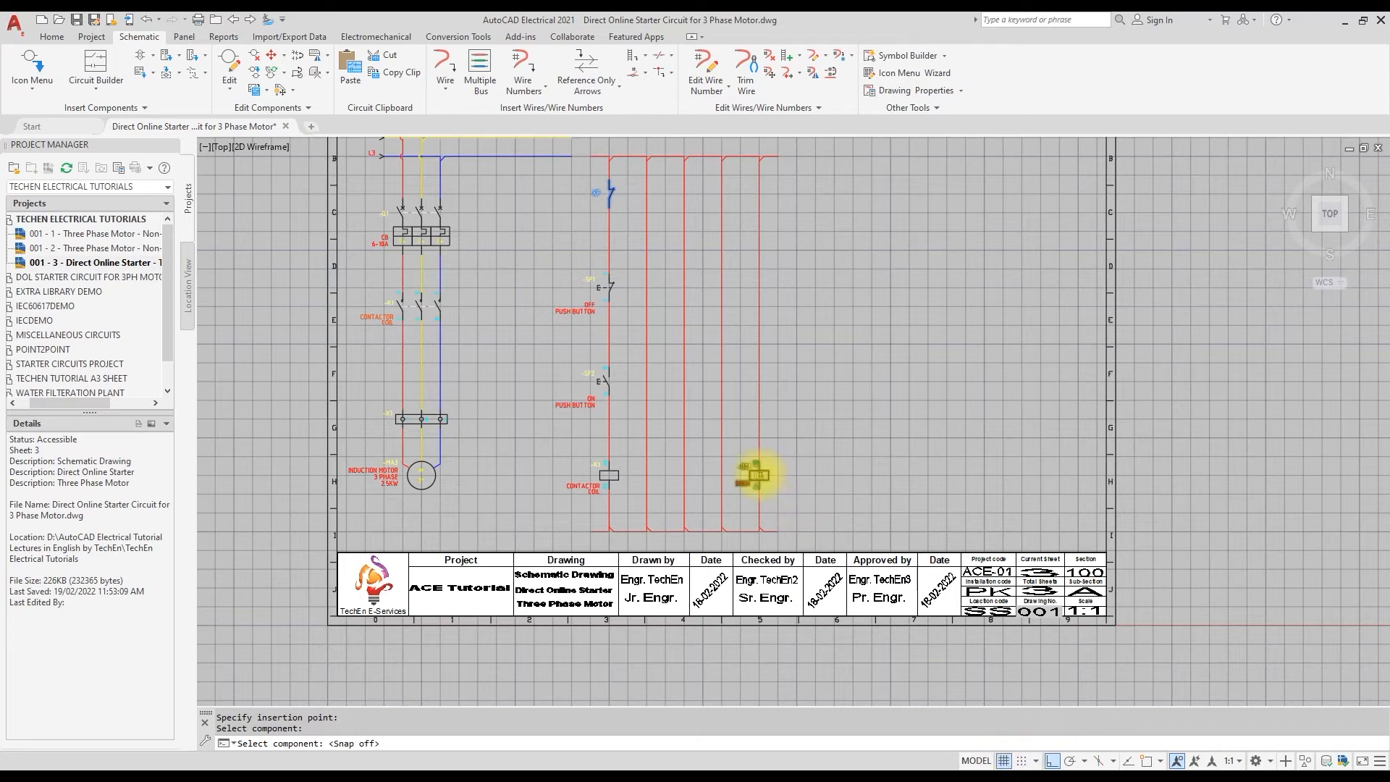
click(758, 477)
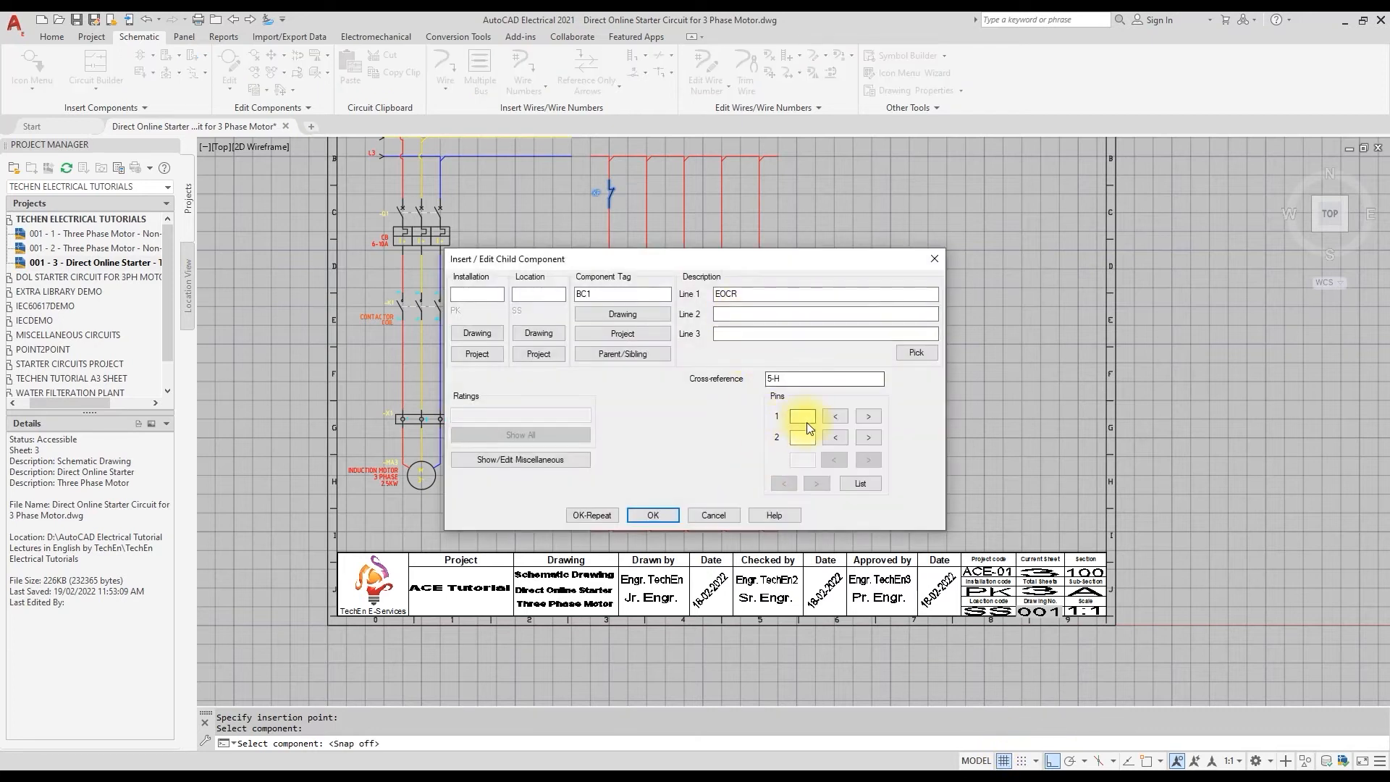
Assign pins 95 and 98 to the EOCR's NC contact and accept the component
text(95)
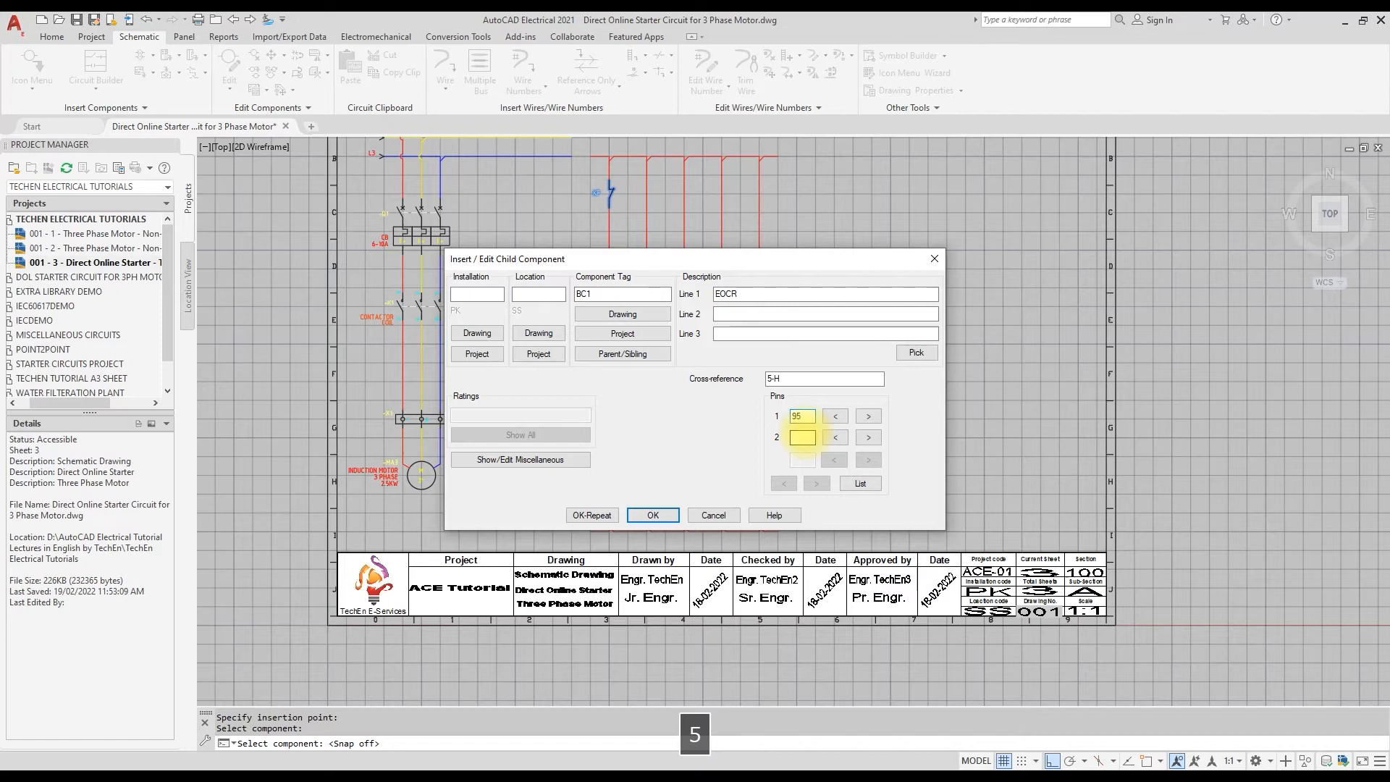
click(801, 435)
text(98)
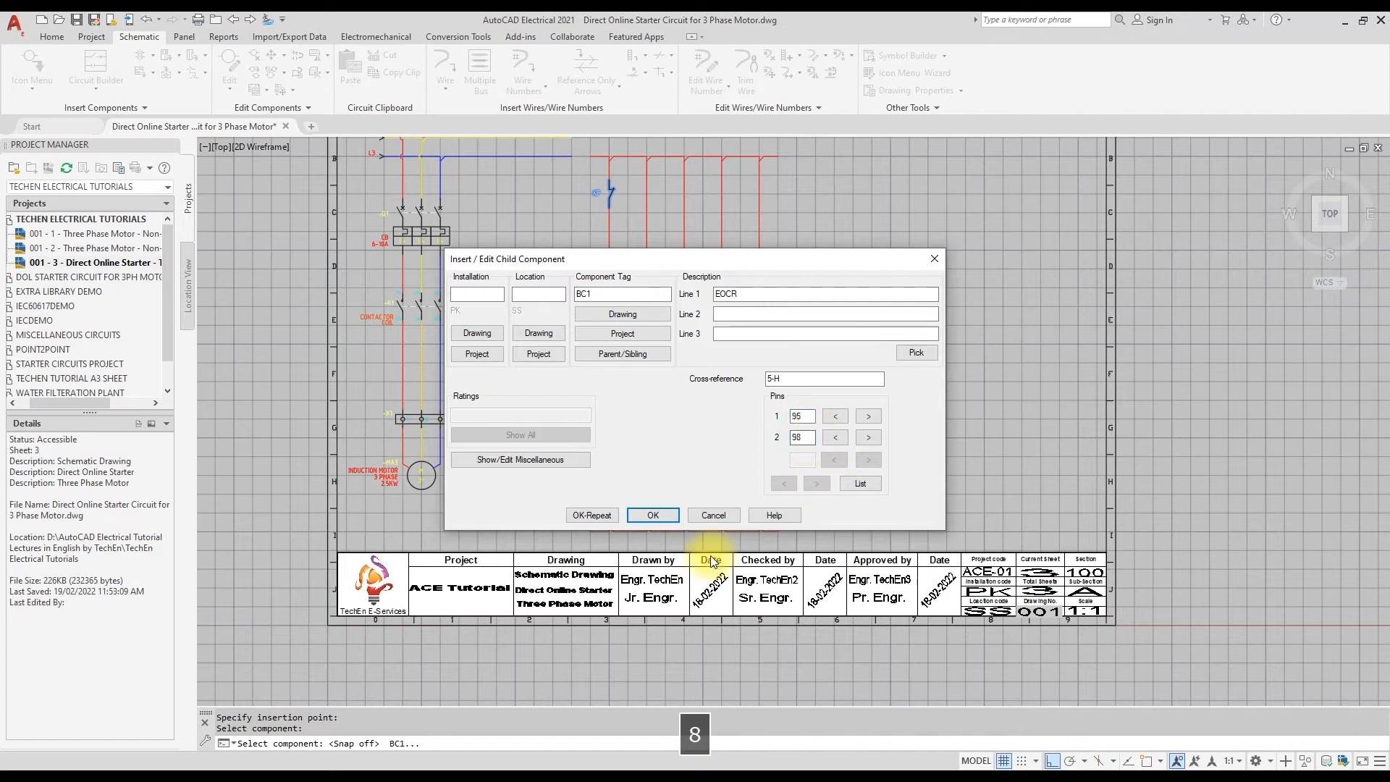
click(666, 515)
click(666, 515)
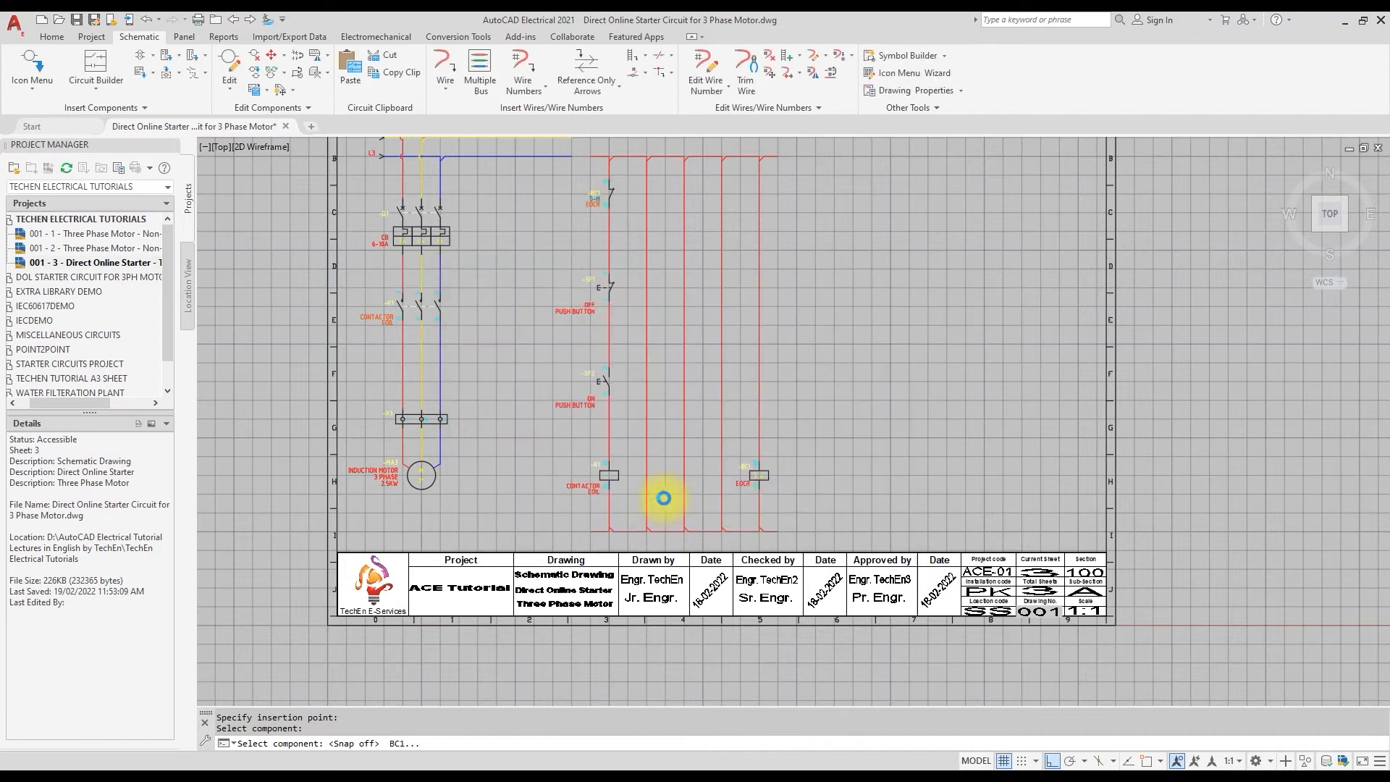
scroll(594, 171, up, 4)
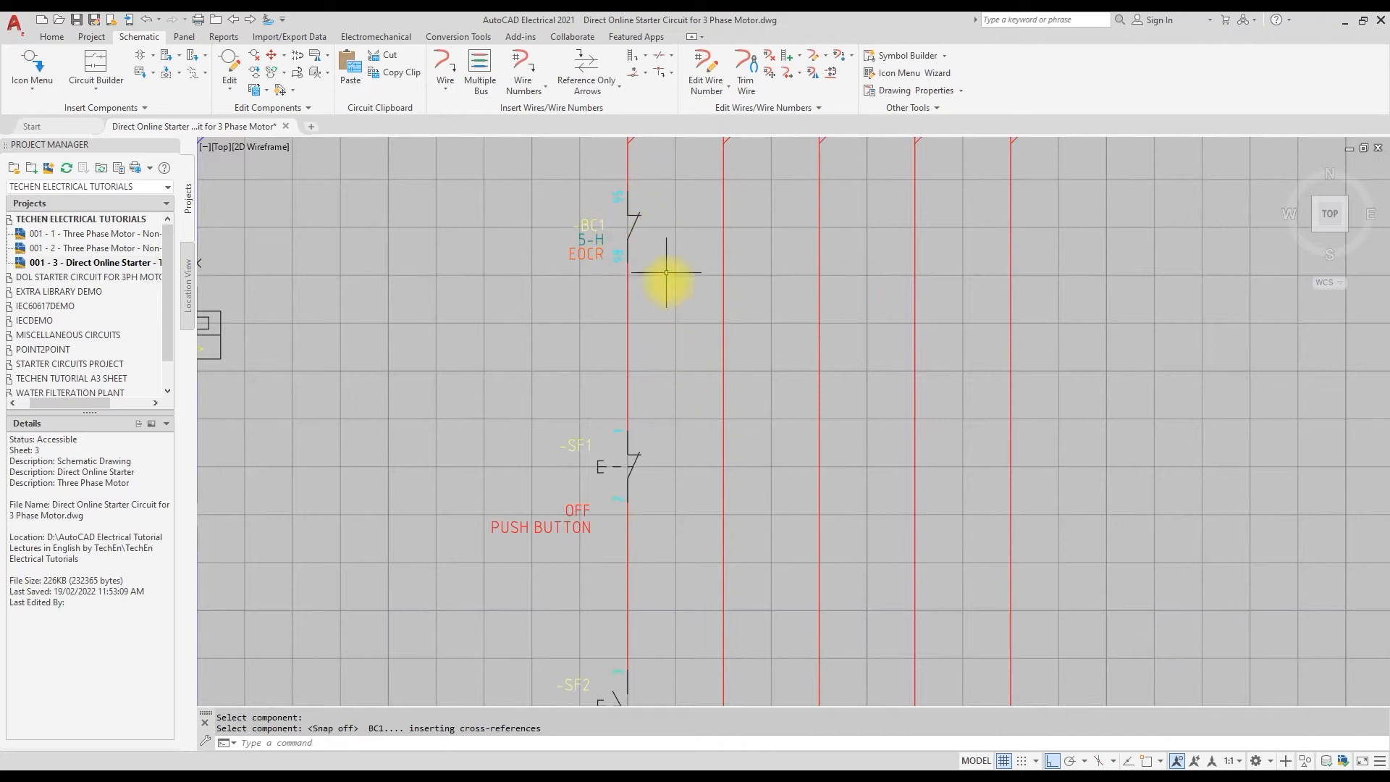
Place a Round terminal on the first rung between the EOCR contact and the OFF push button
scroll(639, 279, down, 2)
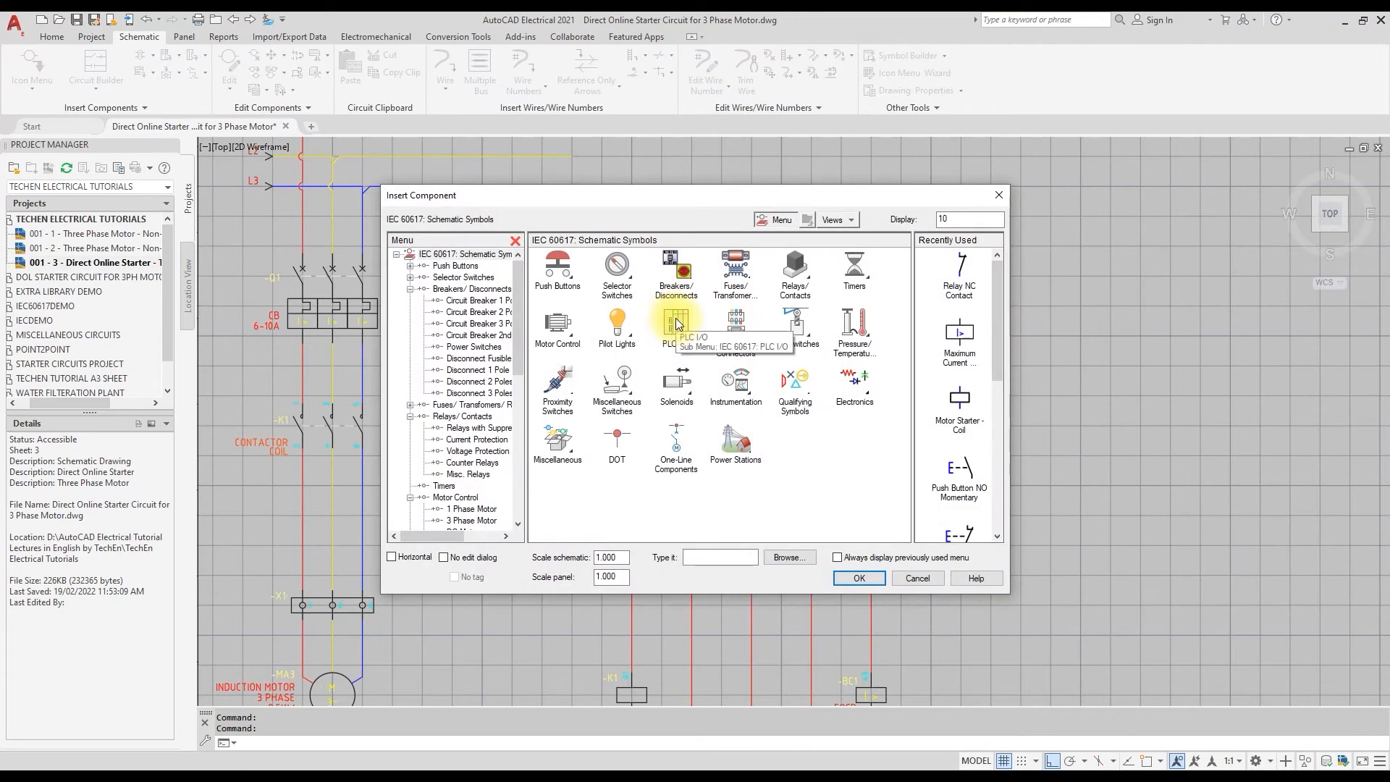
click(727, 318)
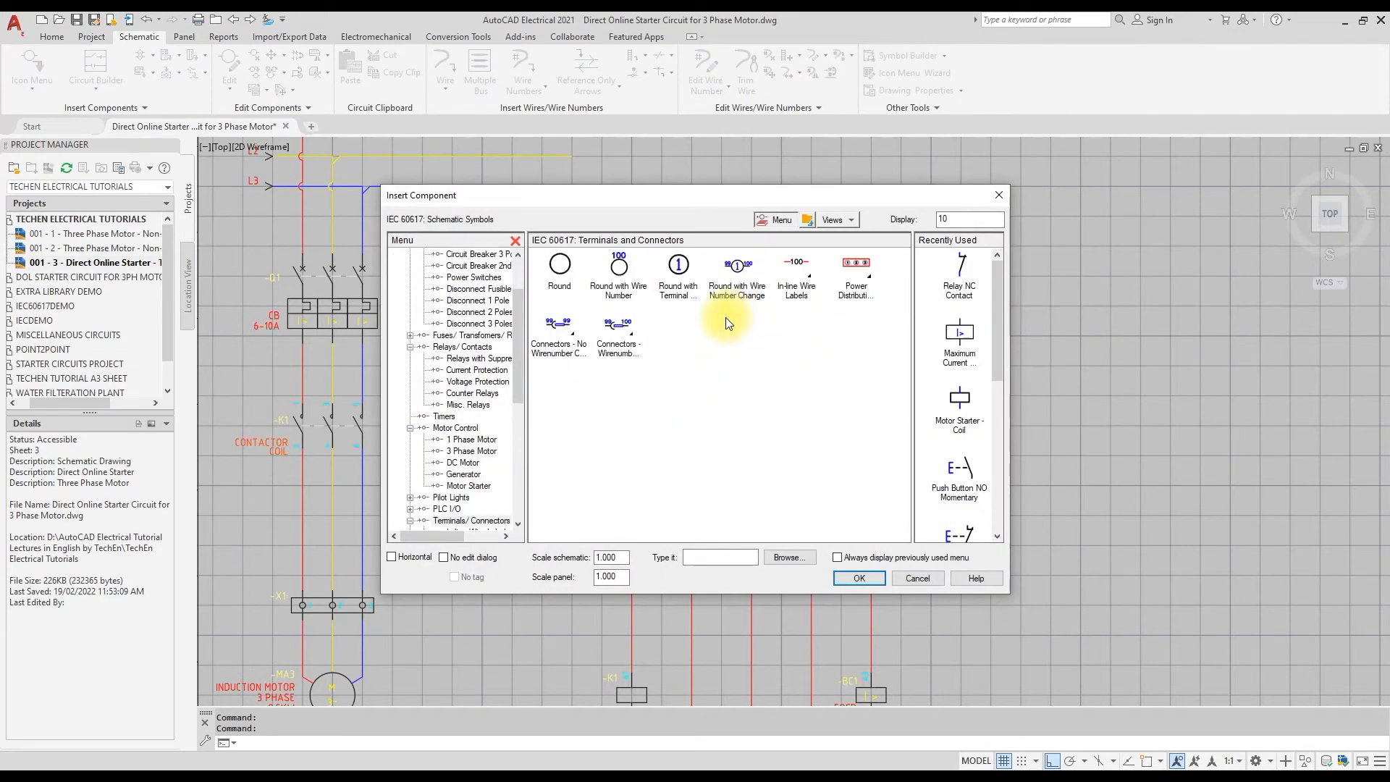
click(566, 270)
click(1021, 760)
click(632, 335)
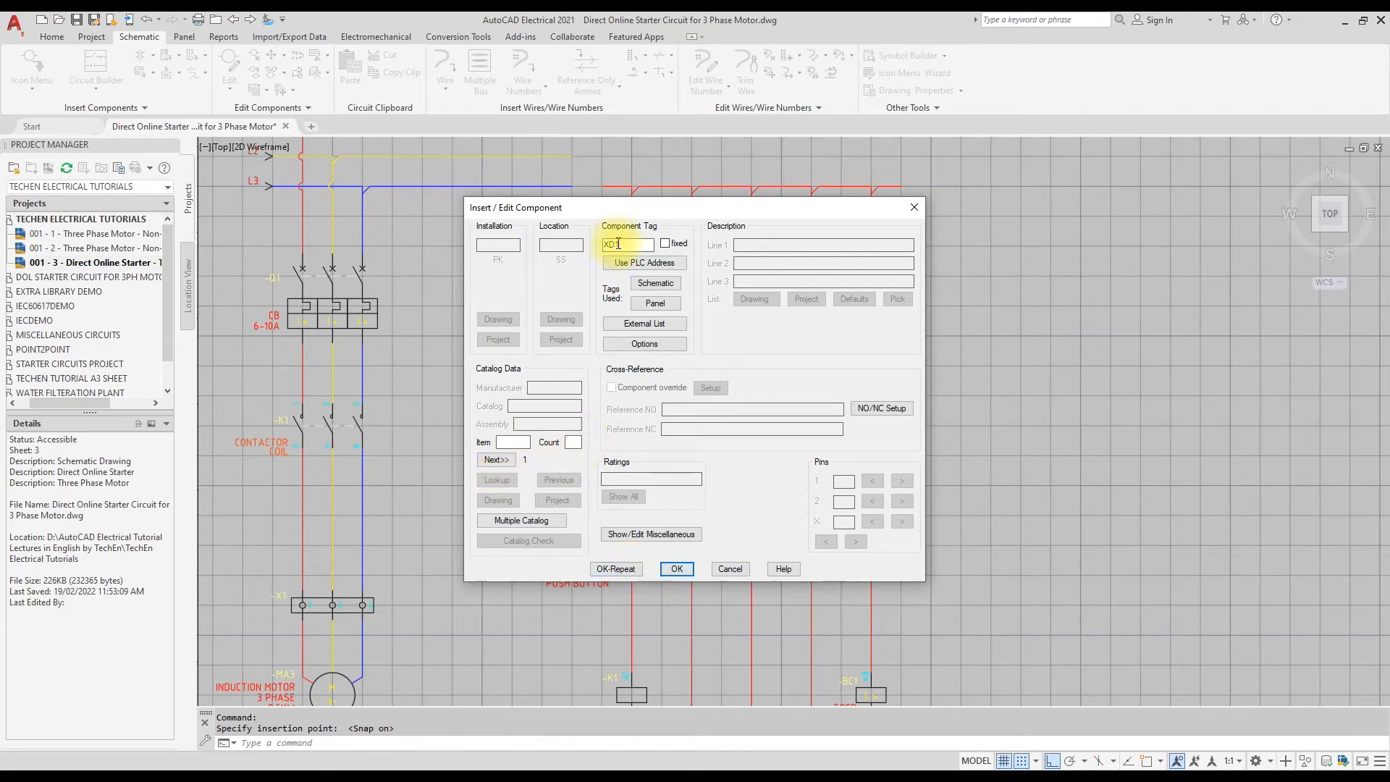
click(688, 570)
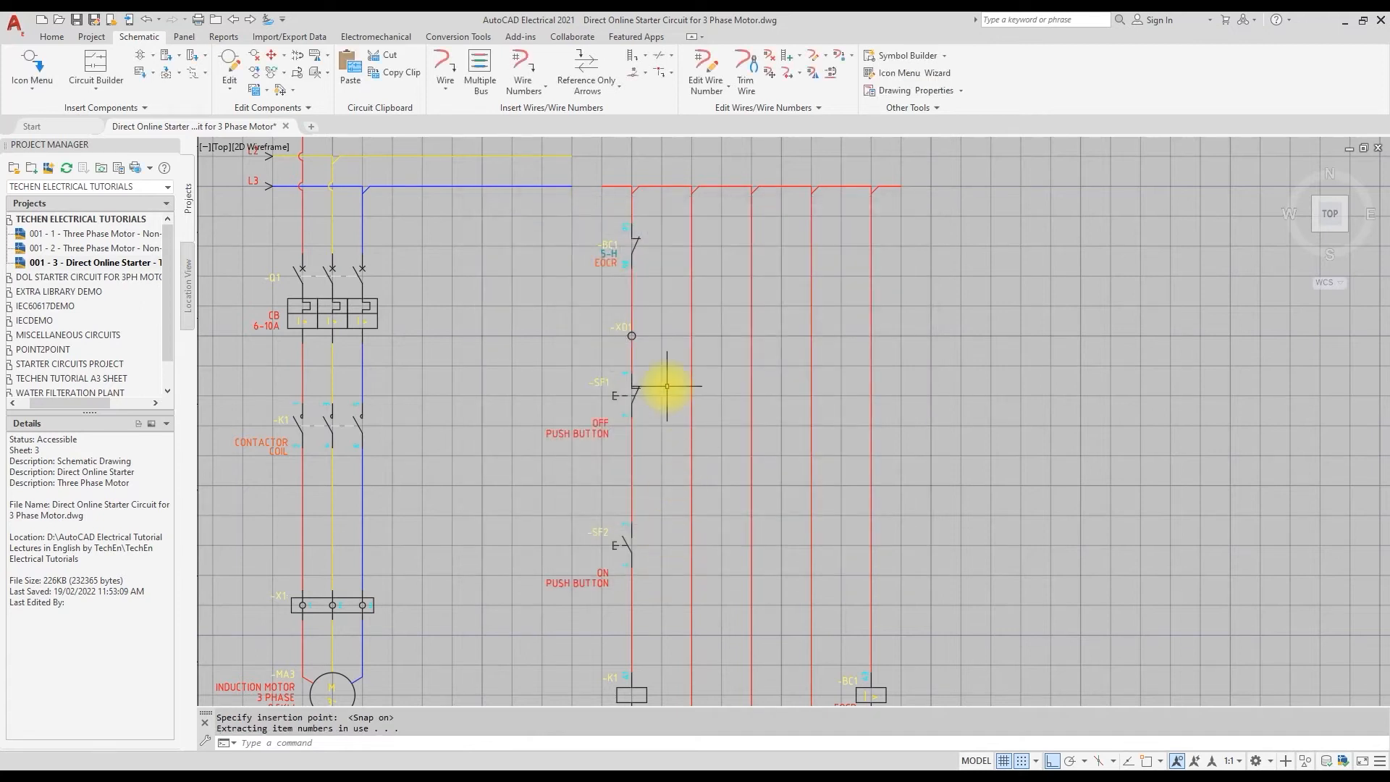
scroll(630, 335, up, 4)
key(Return)
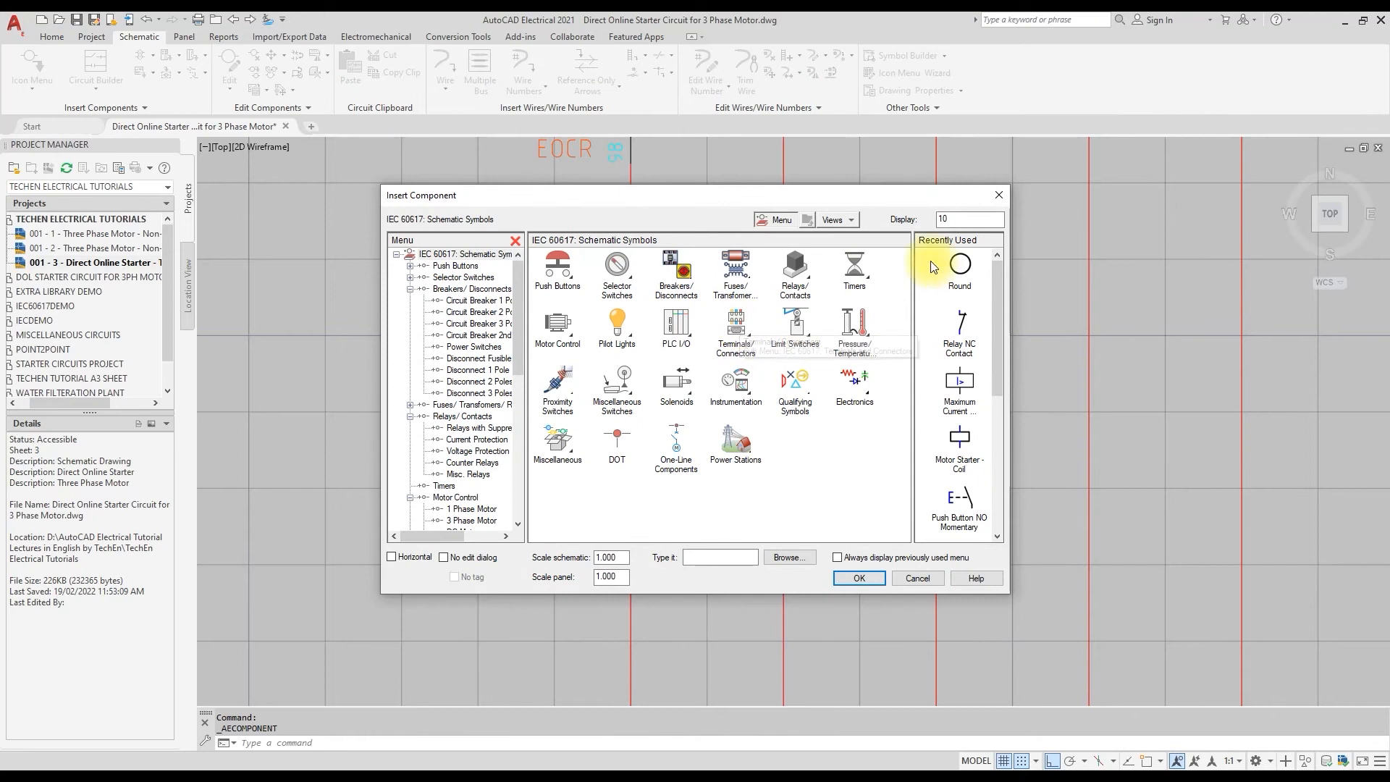
click(957, 267)
click(784, 329)
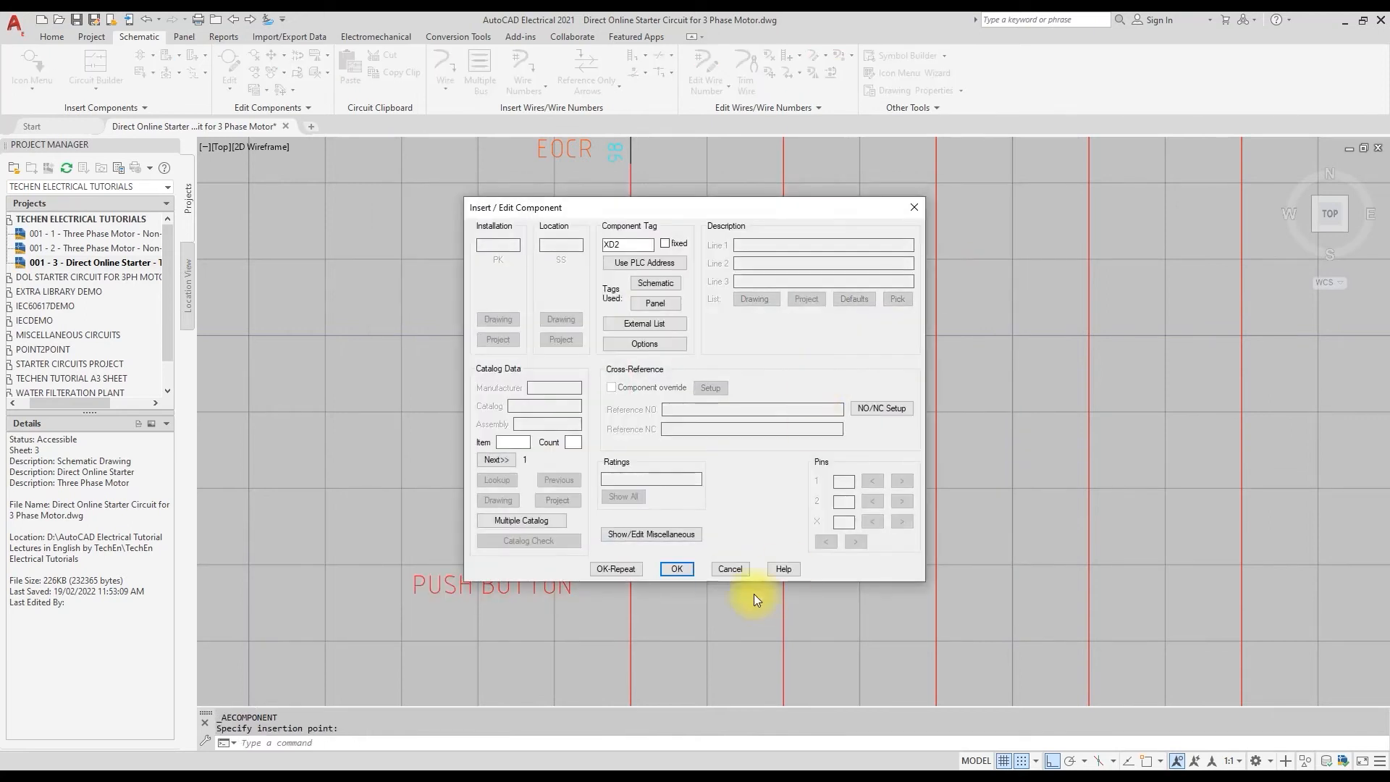
click(733, 564)
scroll(688, 325, down, 3)
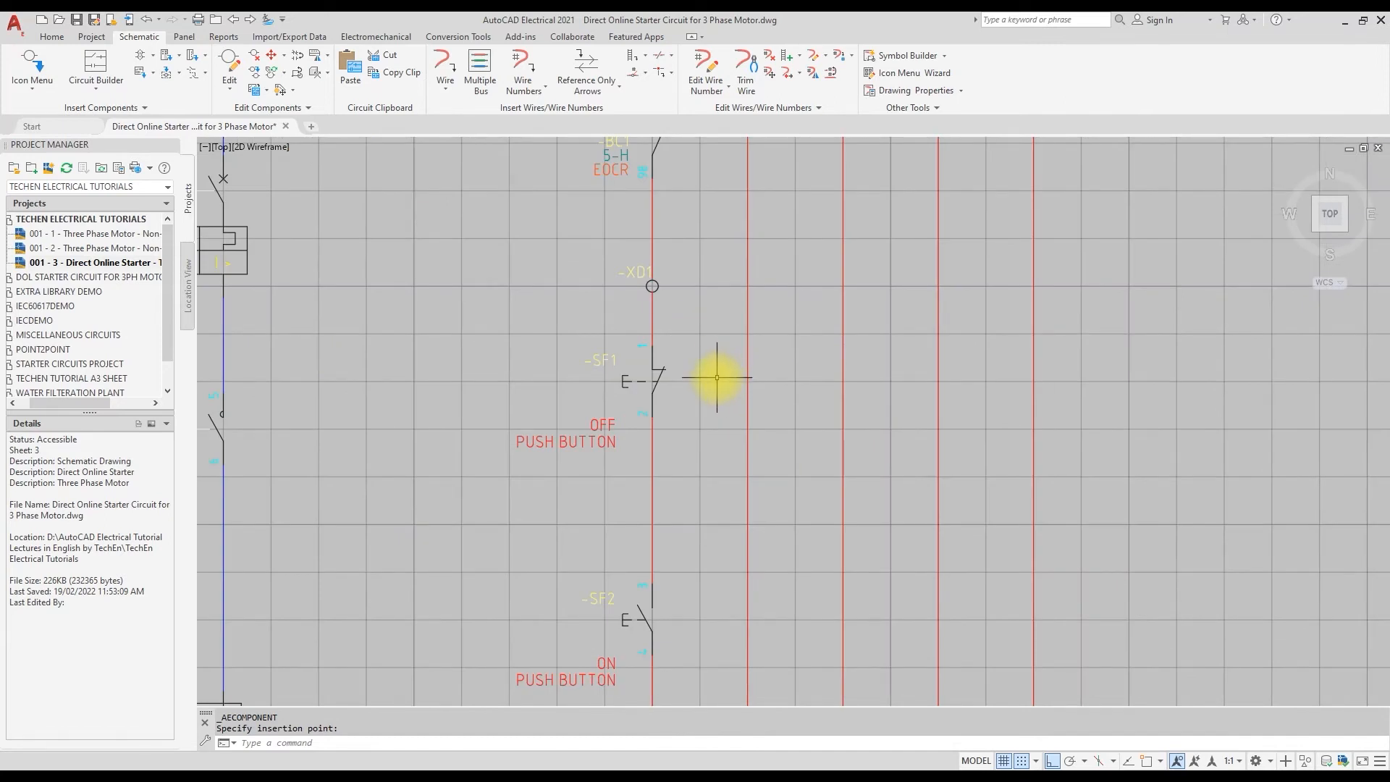
Place a Relay NO Contact on the second rung, level with the ON push button
scroll(716, 377, down, 5)
scroll(688, 562, up, 4)
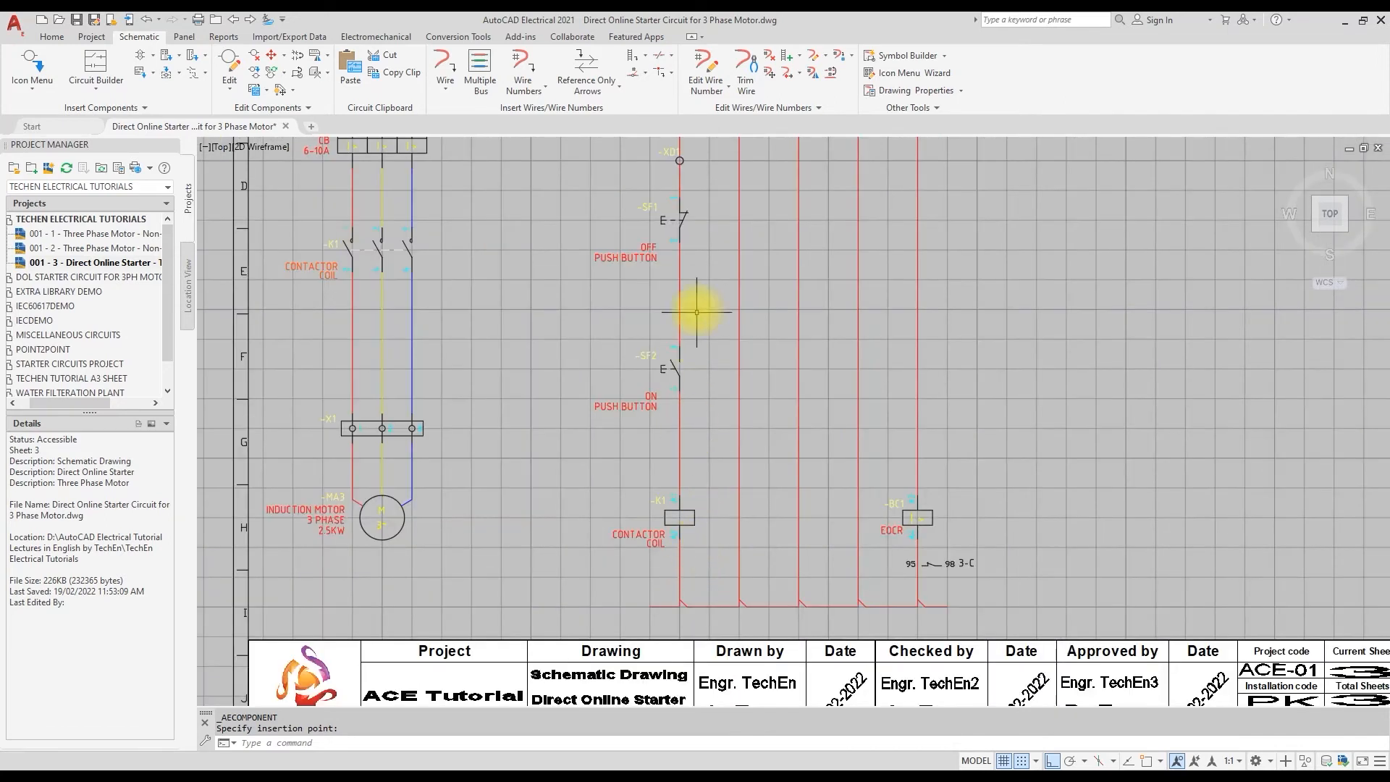
click(32, 86)
click(50, 113)
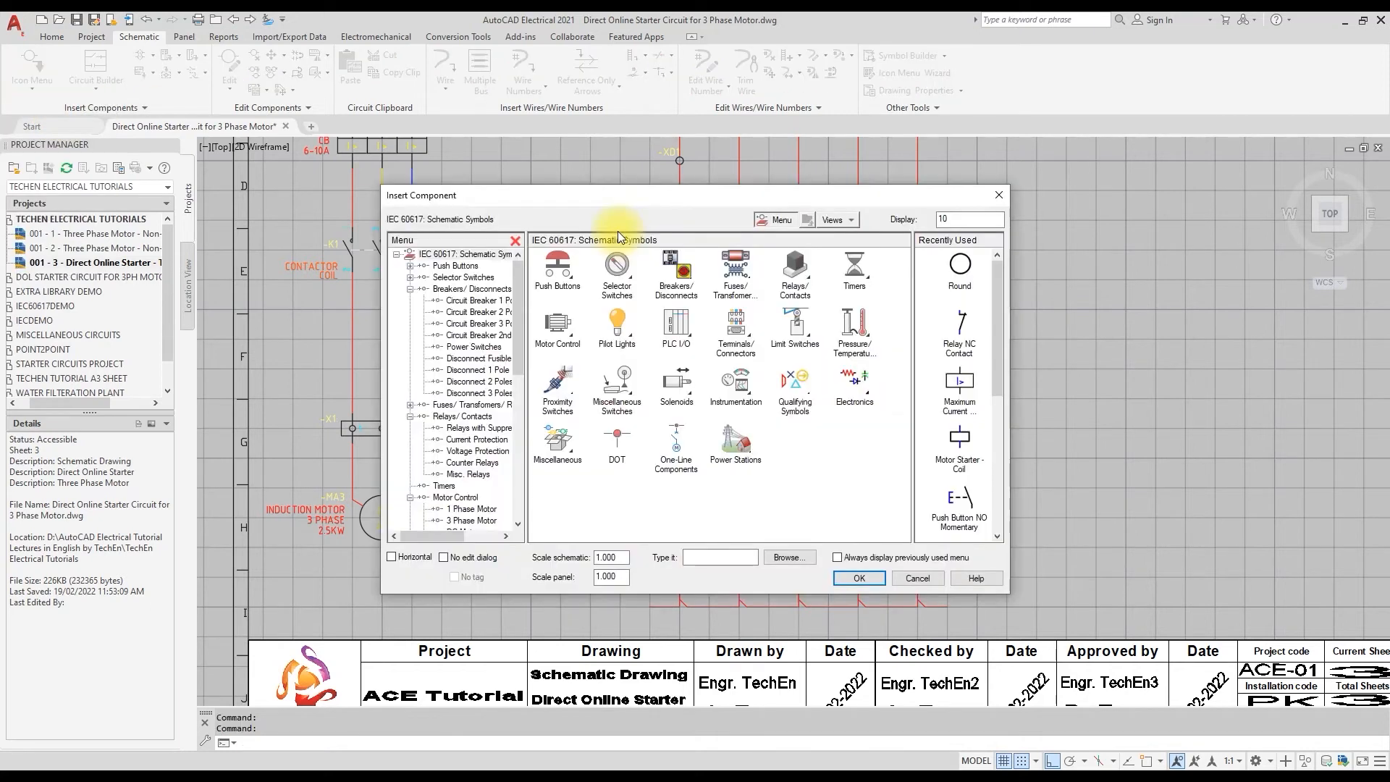
click(794, 277)
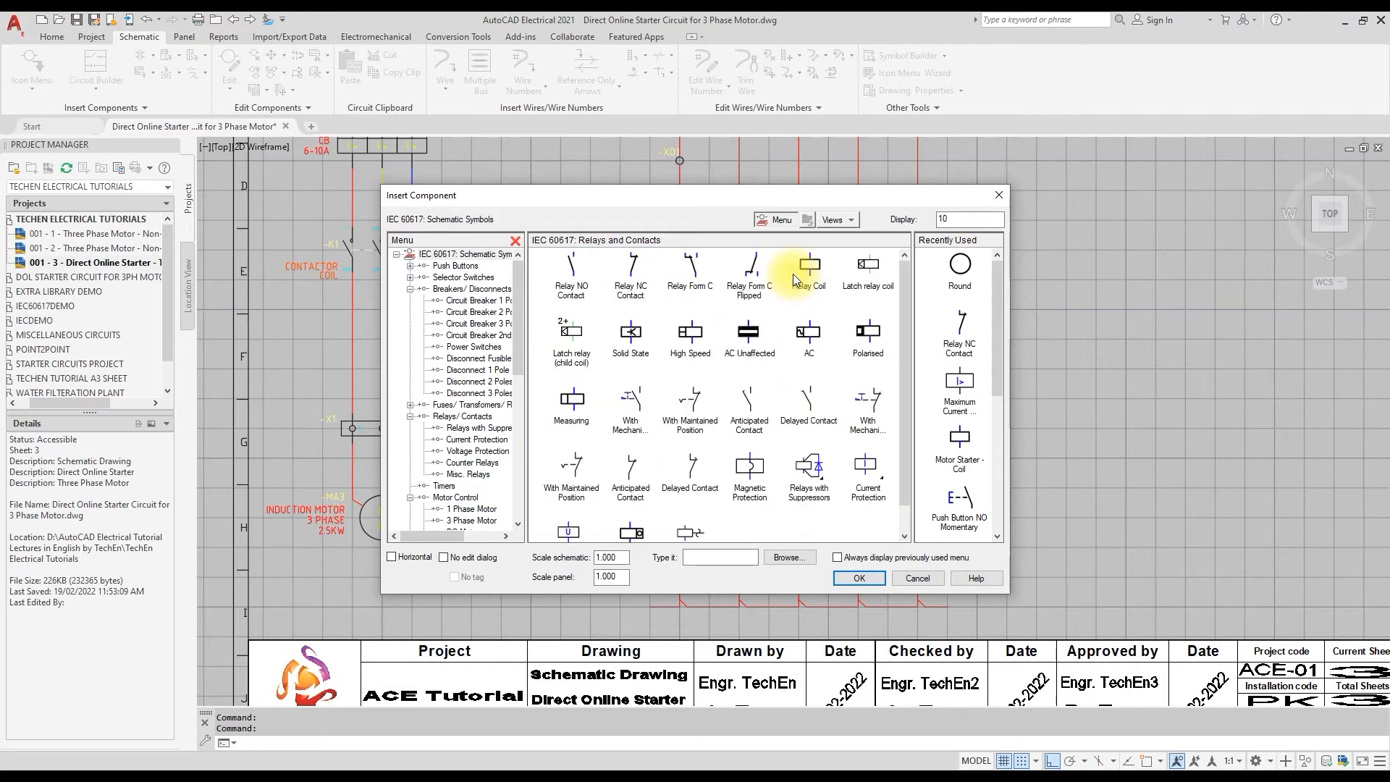
click(572, 276)
click(749, 379)
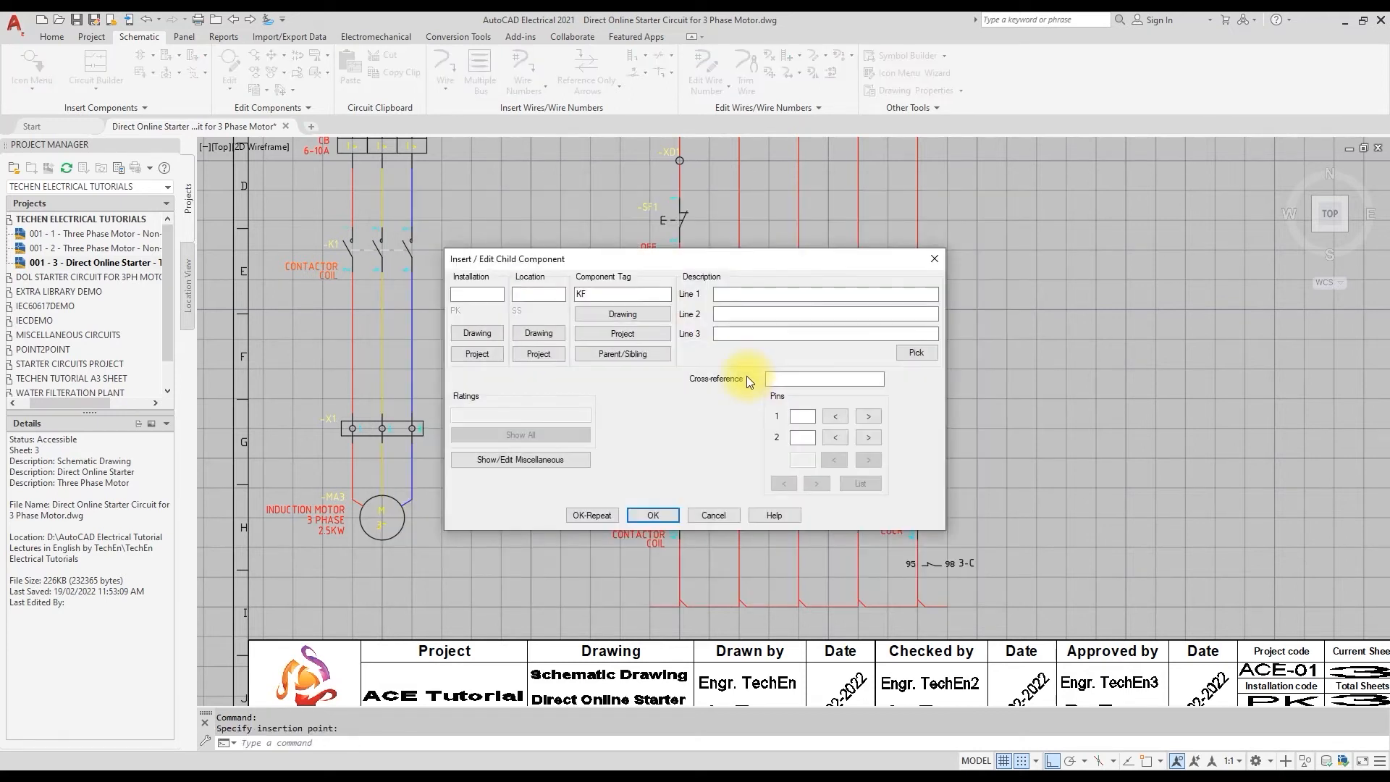
Try to link the NO contact to the K1 contactor coil on the first rung as its parent
click(630, 355)
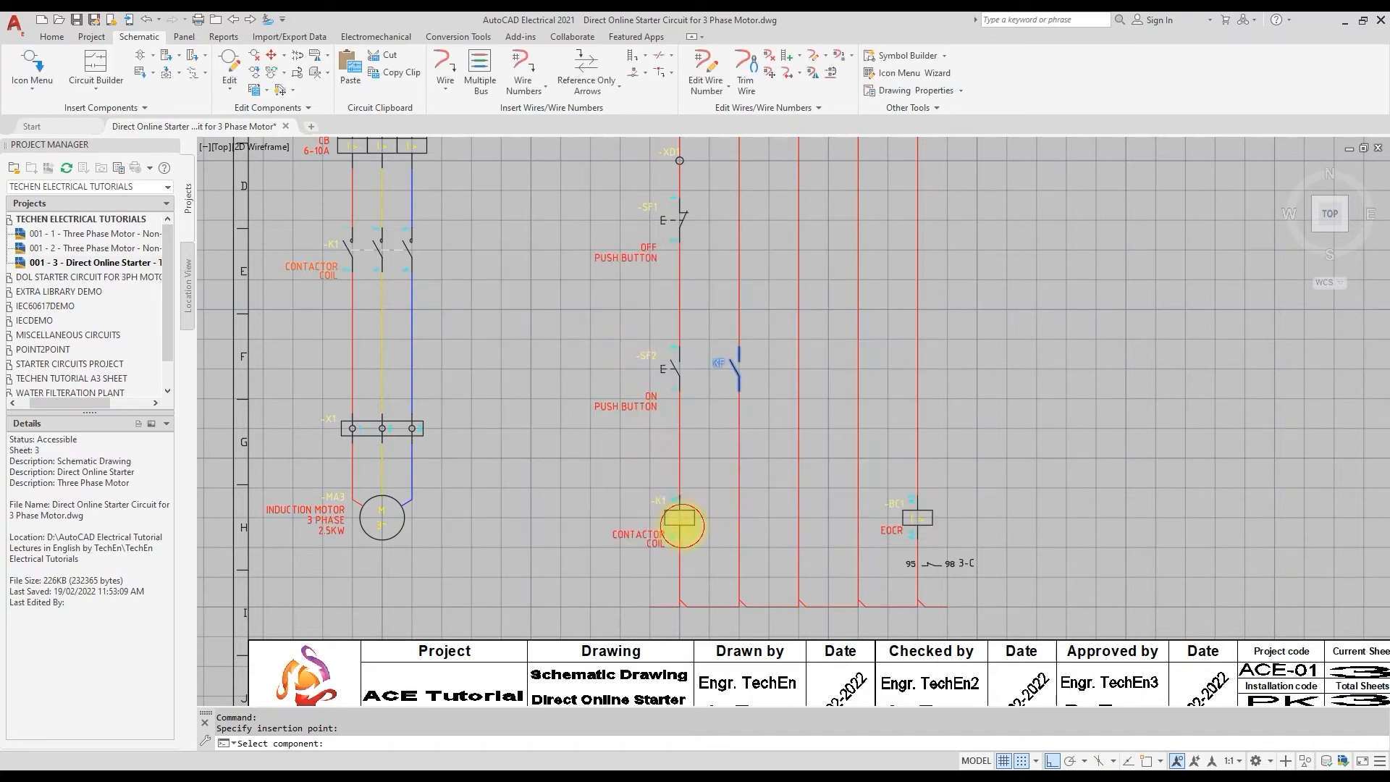
click(682, 525)
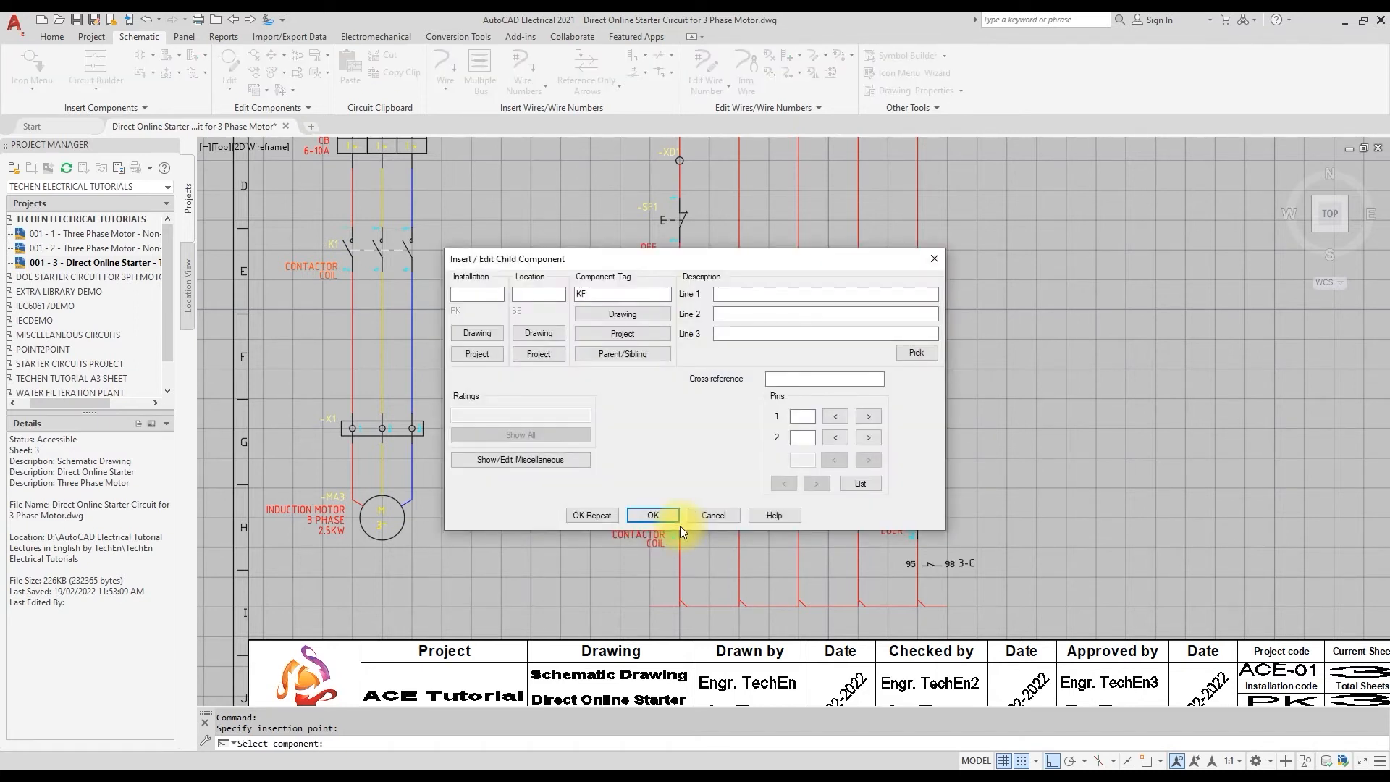
click(640, 362)
key(F9)
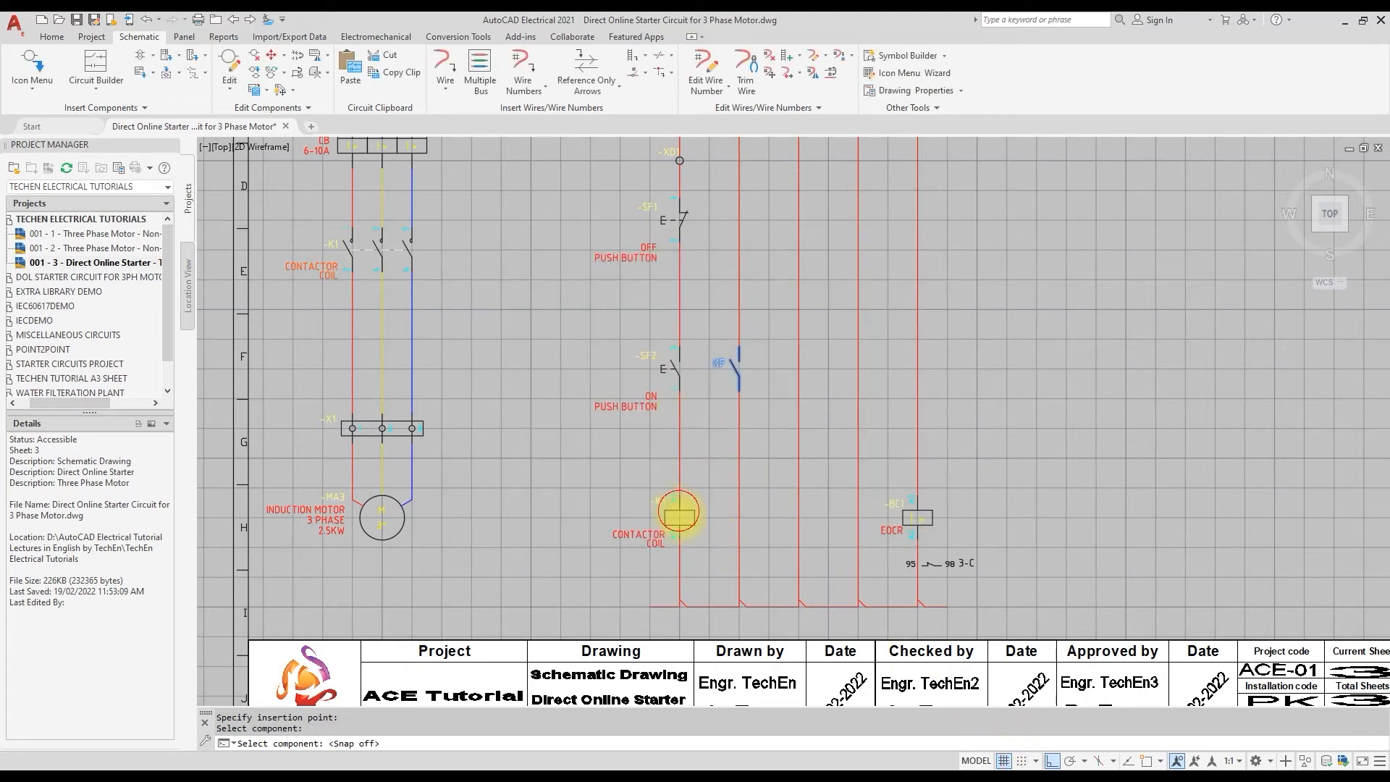
click(678, 515)
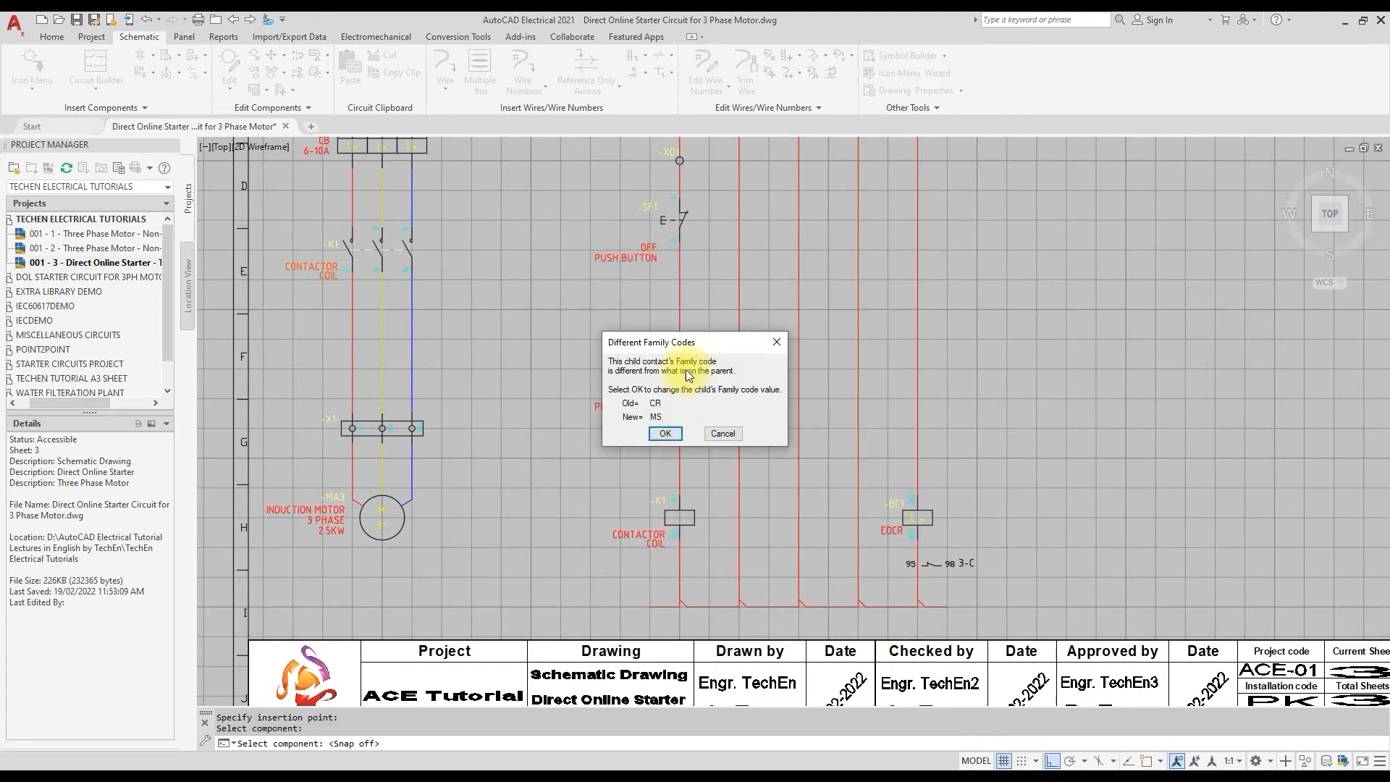
click(733, 436)
Link the NO contact beside the ON push button to the K1 contactor coil, accepting the family code change to MS
click(645, 362)
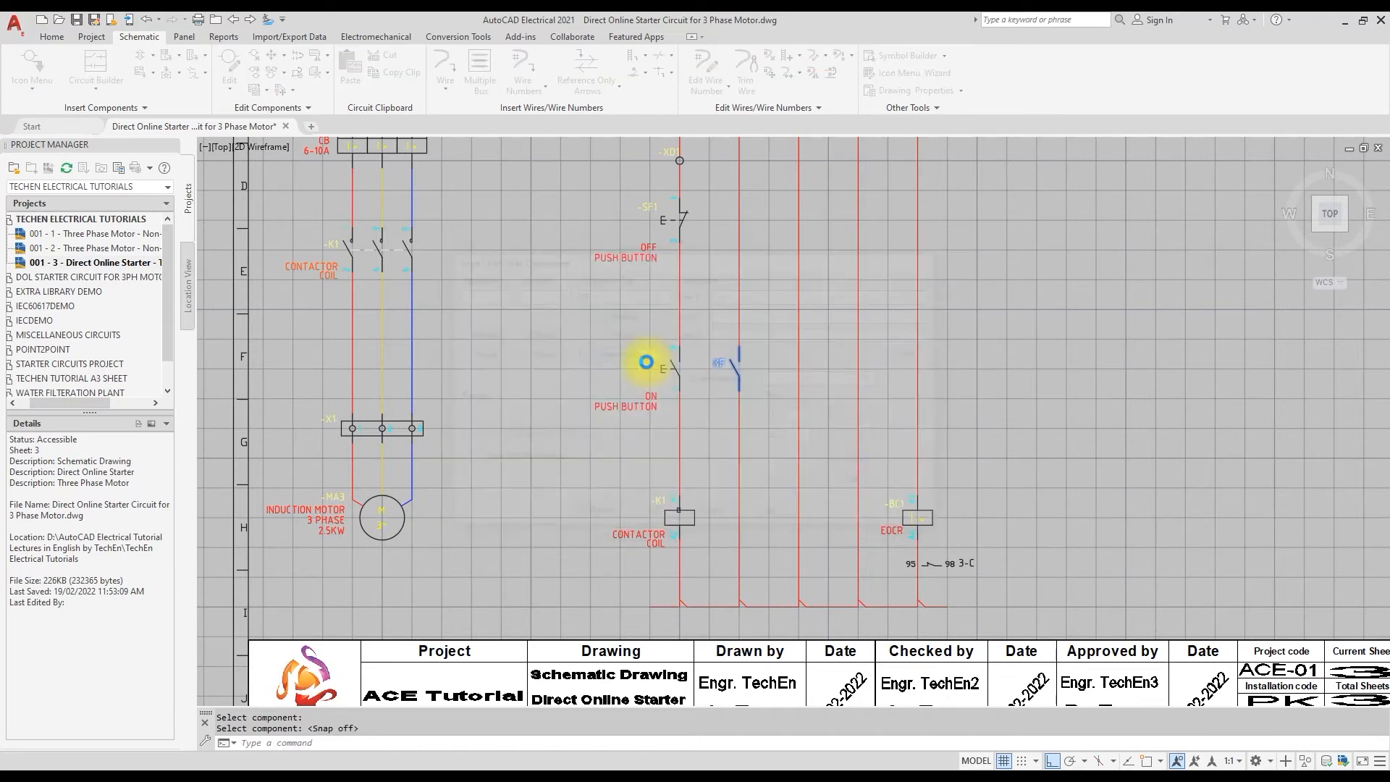
click(377, 265)
click(666, 433)
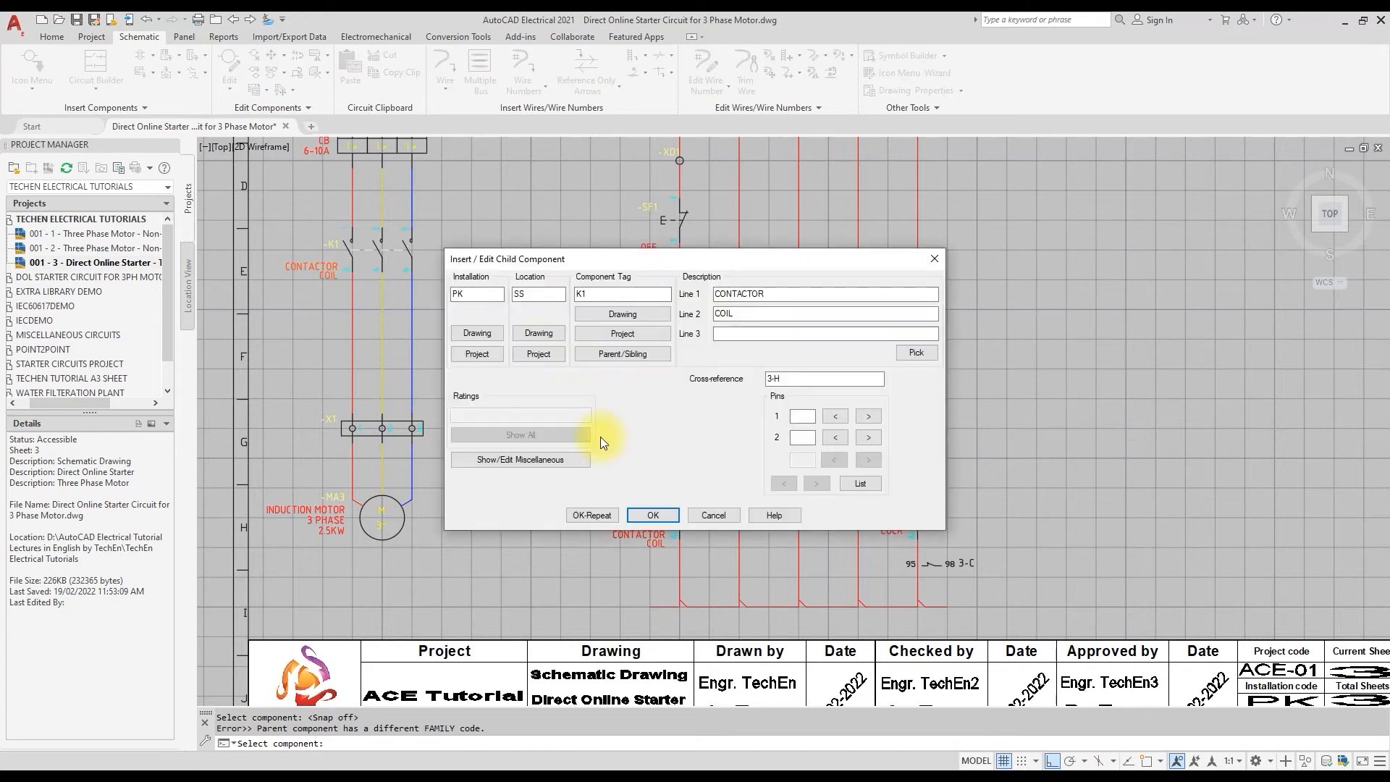
Assign pins 13 and 14 to the K1 NO contact beside the ON push button and accept the component
drag(760, 259, 973, 155)
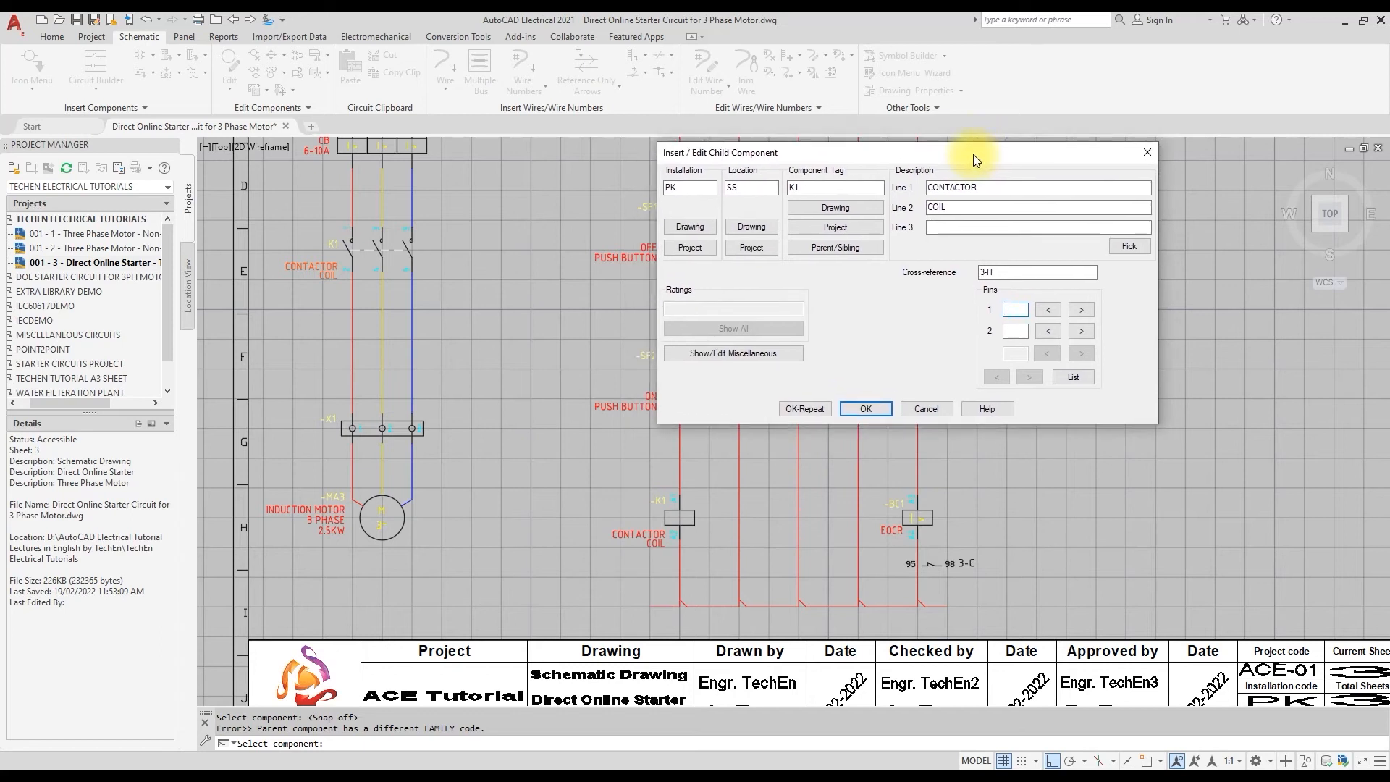
text(13)
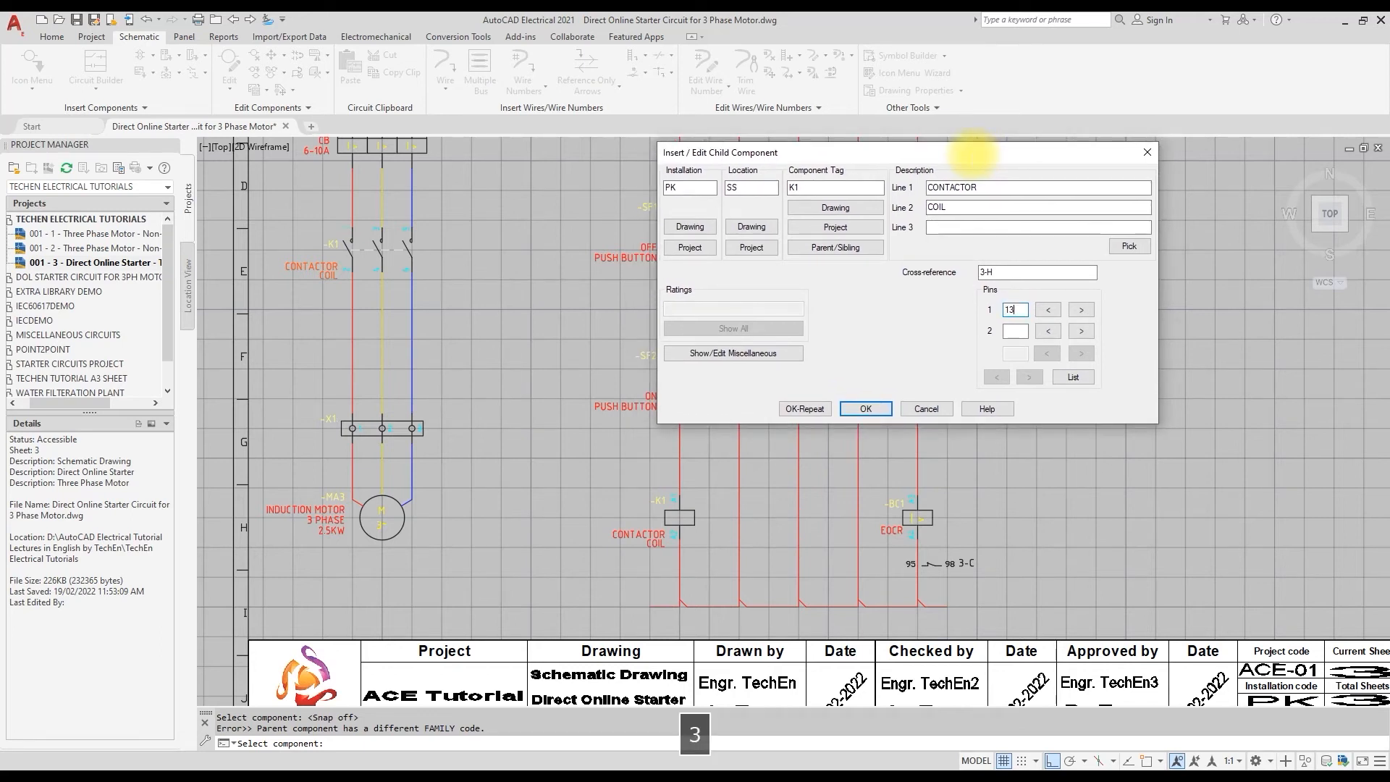
click(1014, 331)
text(14)
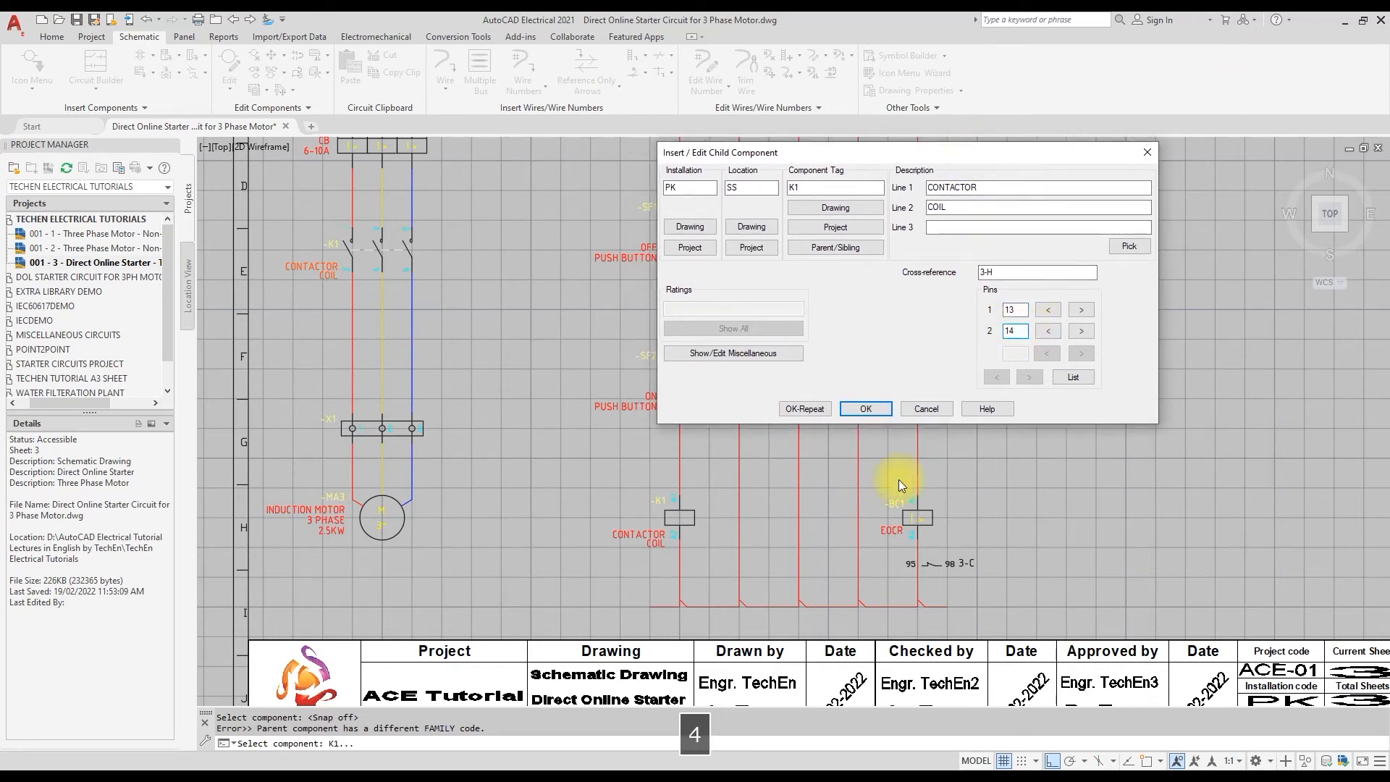
click(861, 411)
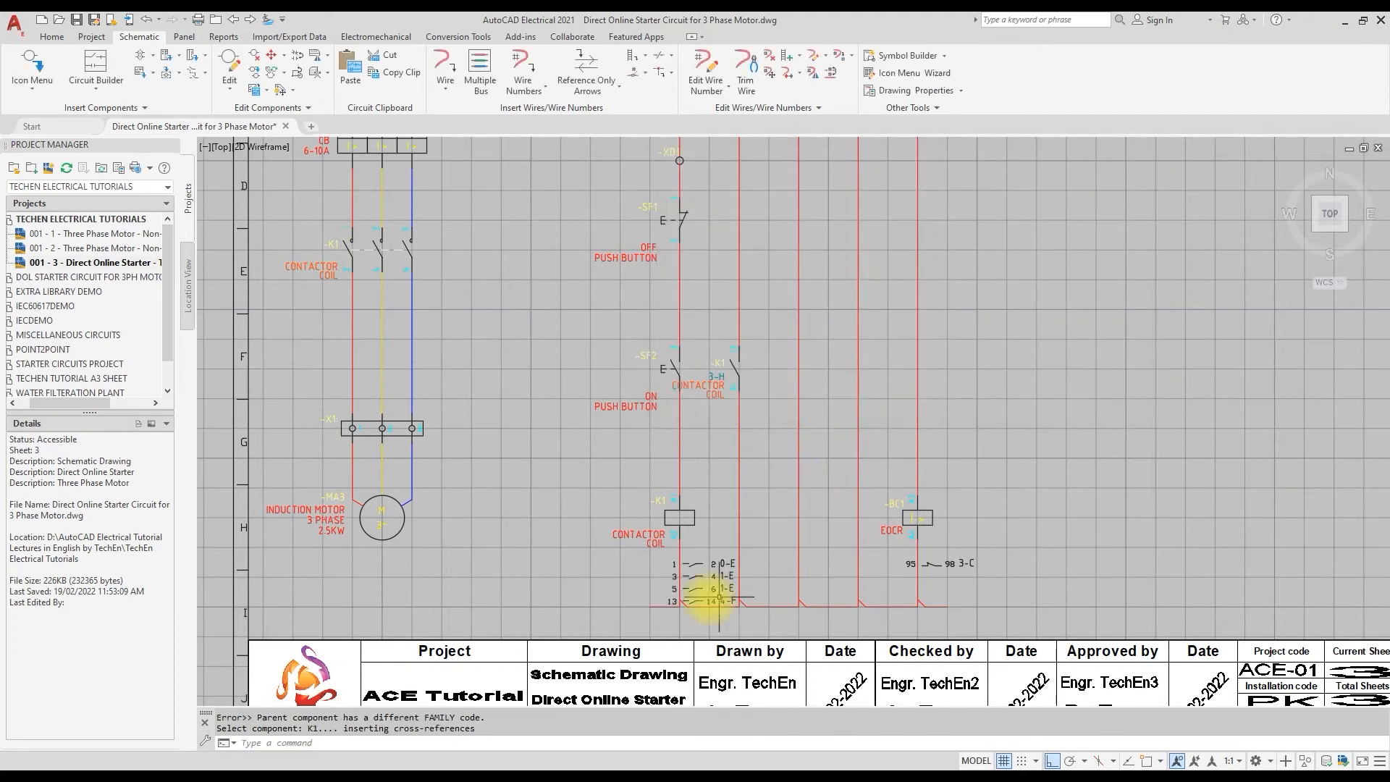
Draw two horizontal wires joining the first and second rungs, one above the ON push button and one below it
scroll(732, 574, up, 2)
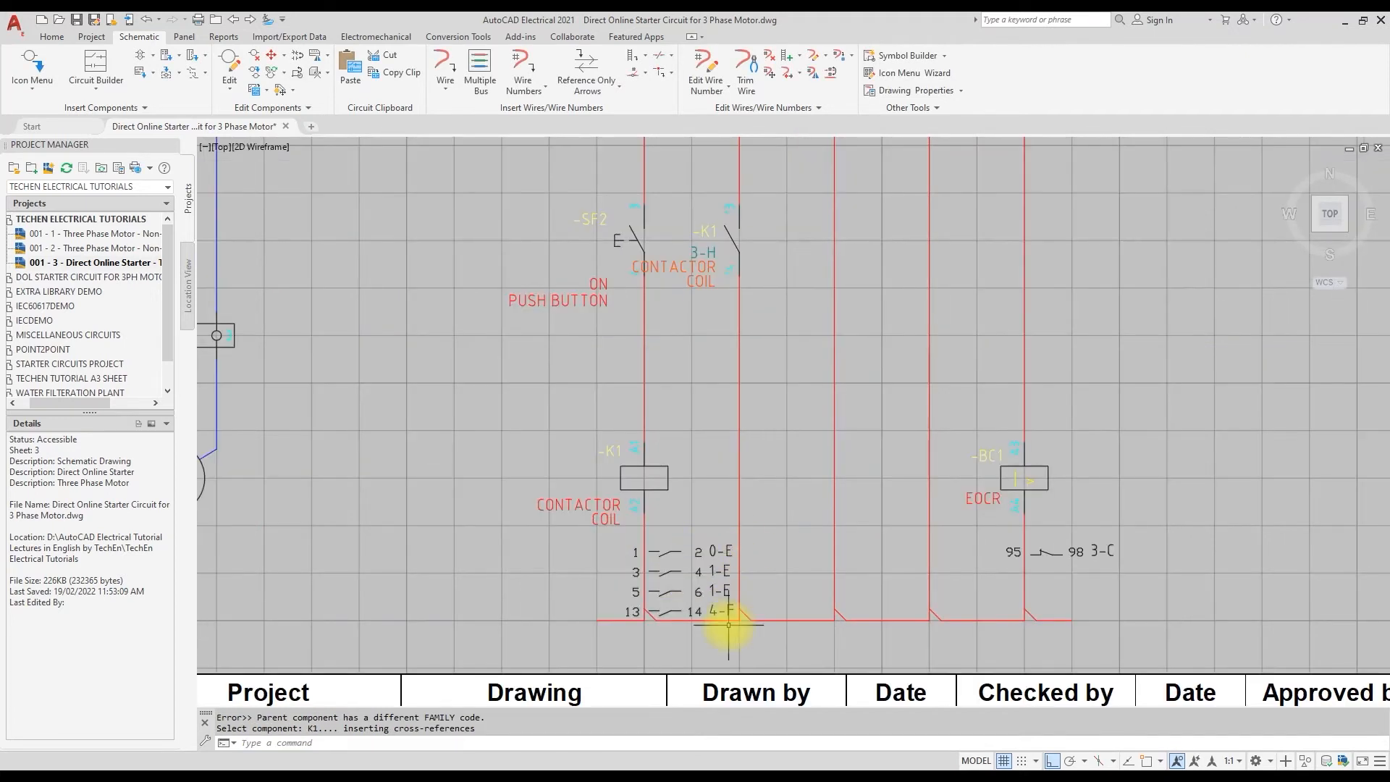
scroll(806, 561, down, 2)
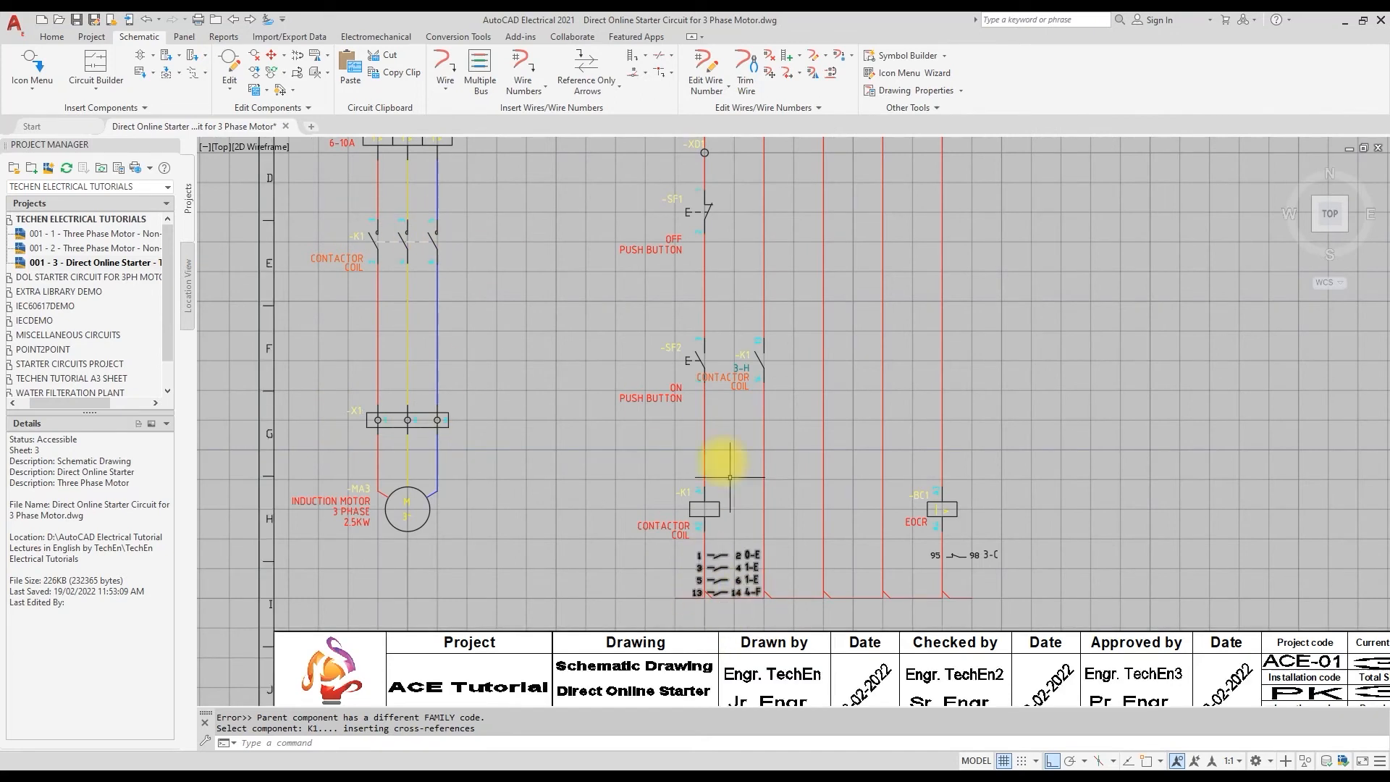
scroll(738, 366, up, 2)
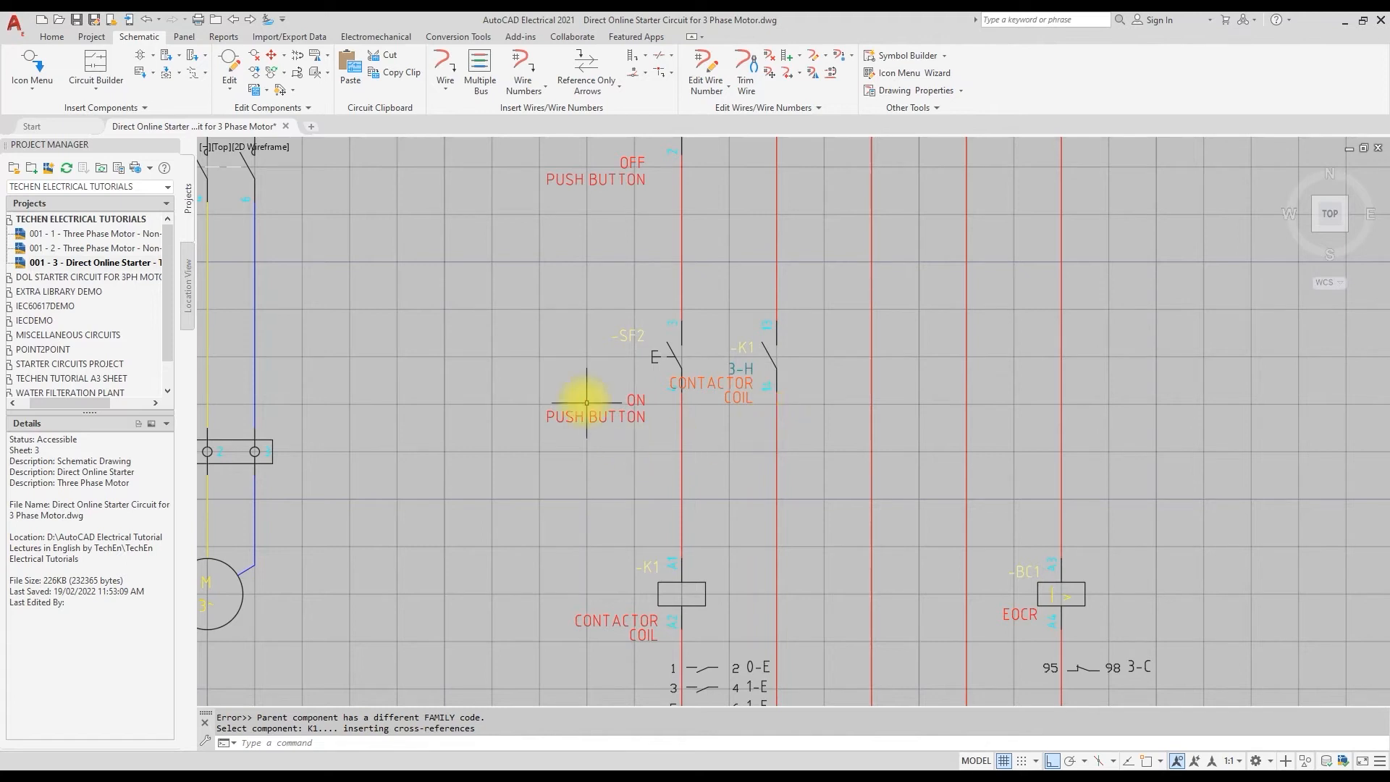
scroll(407, 345, down, 4)
middle_click(717, 308)
middle_click(717, 308)
scroll(746, 463, up, 2)
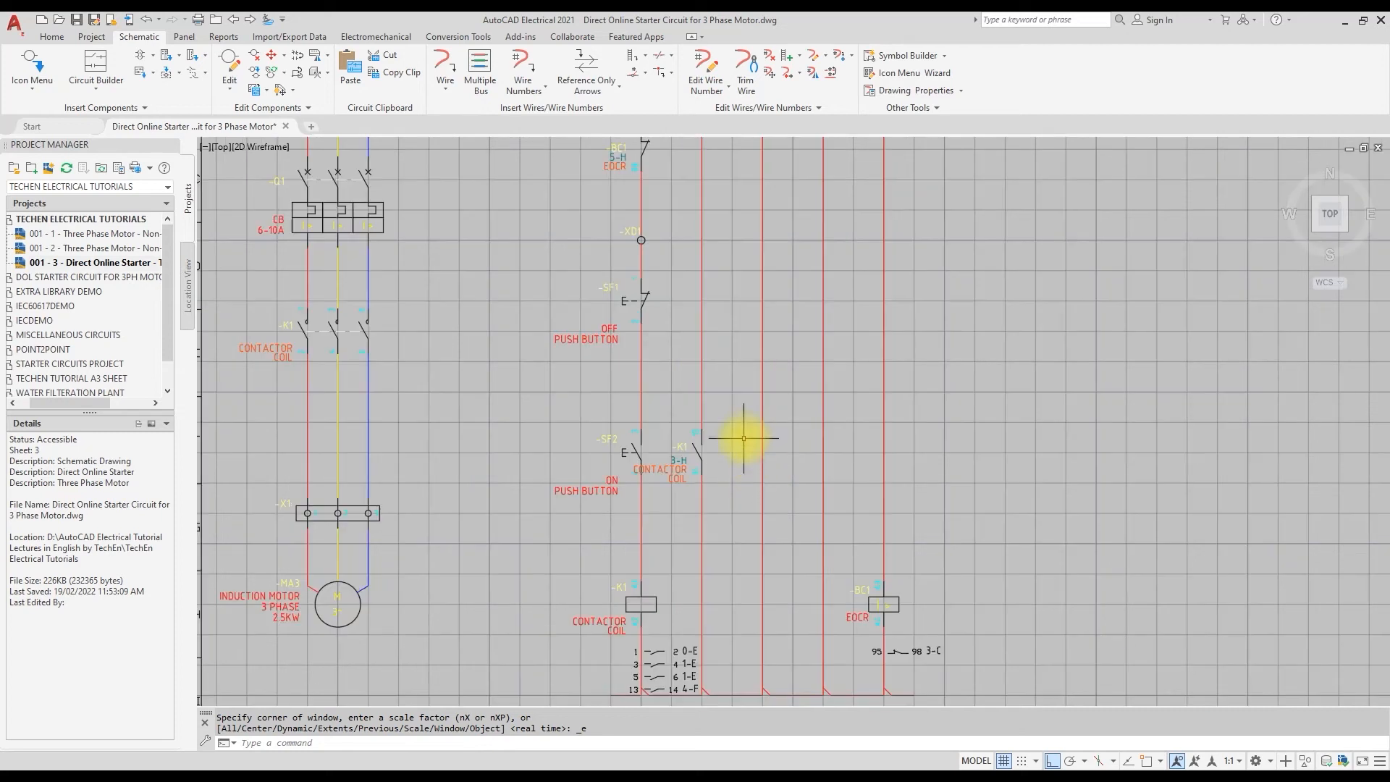
click(444, 61)
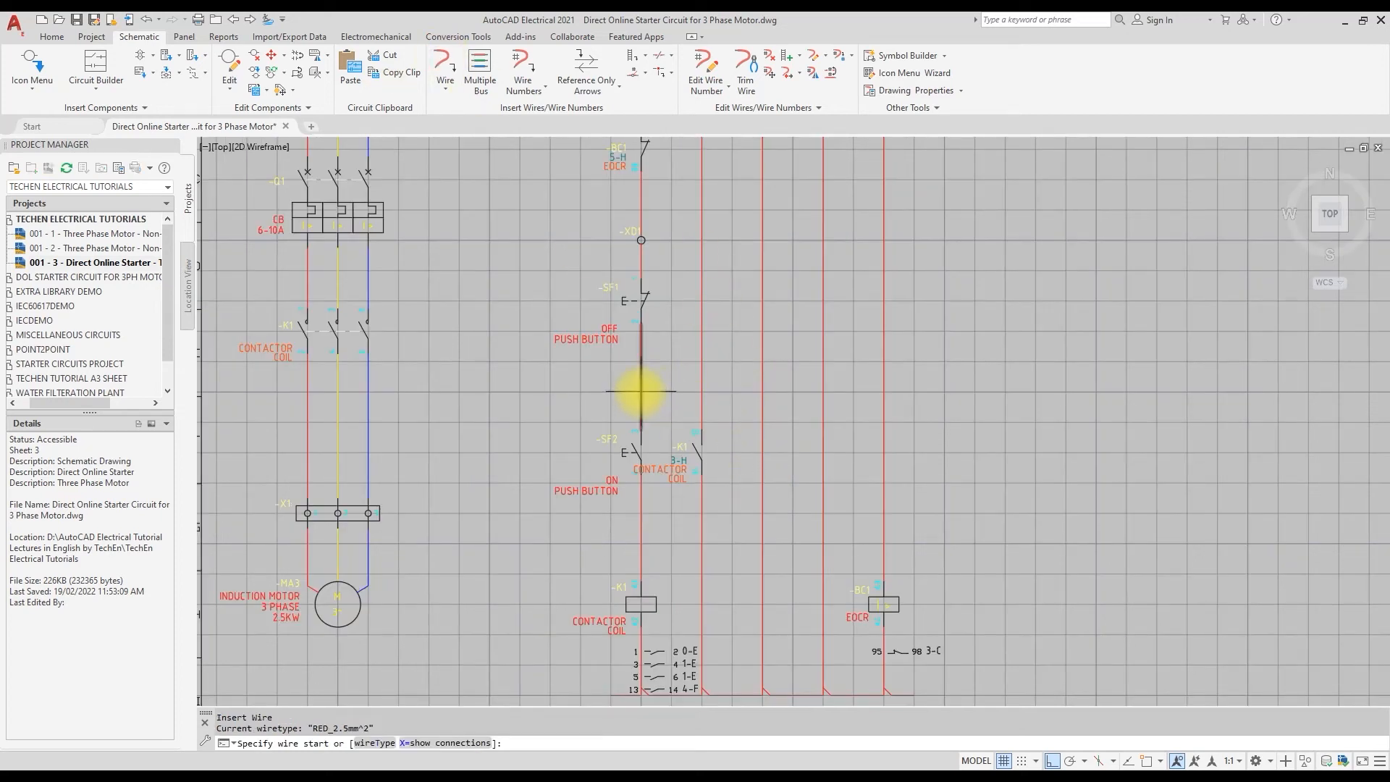
click(1020, 760)
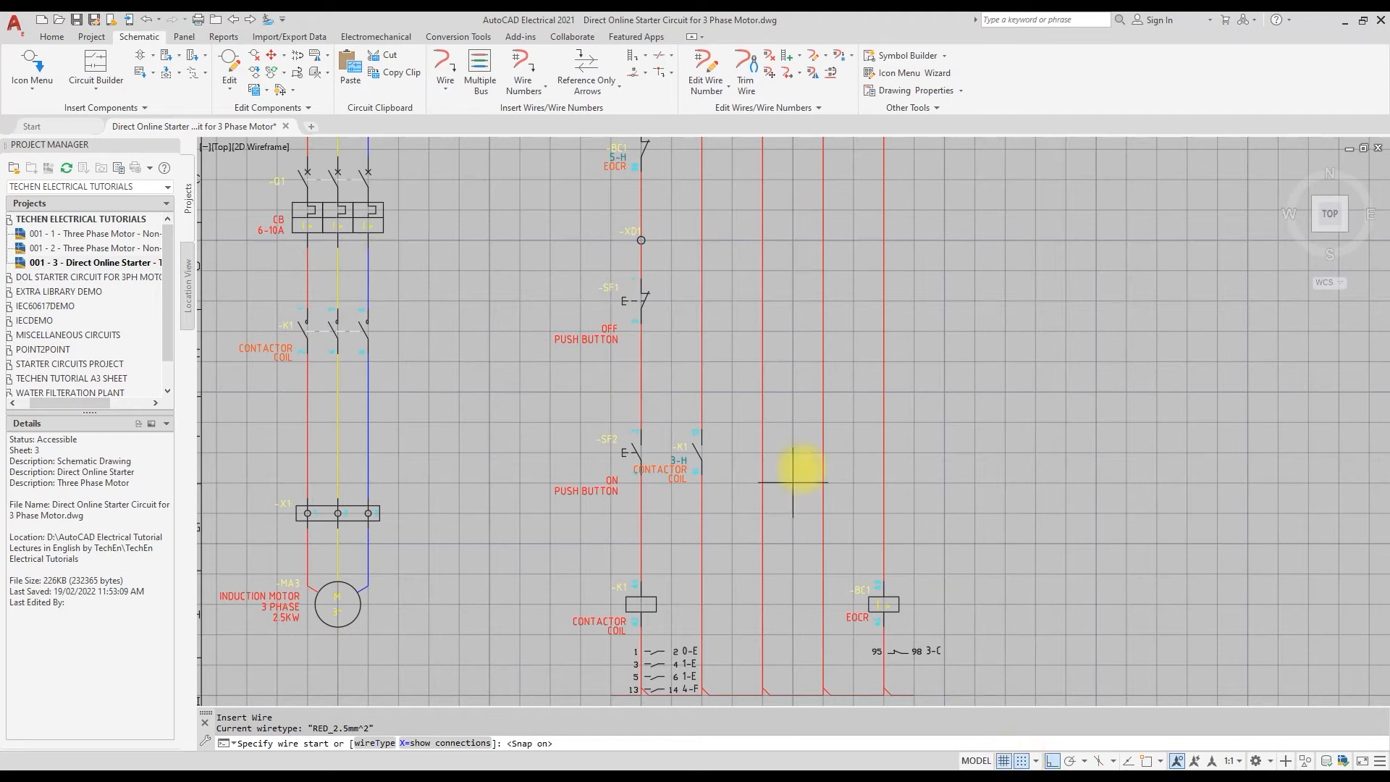
click(642, 365)
click(700, 362)
click(641, 543)
click(701, 543)
key(Return)
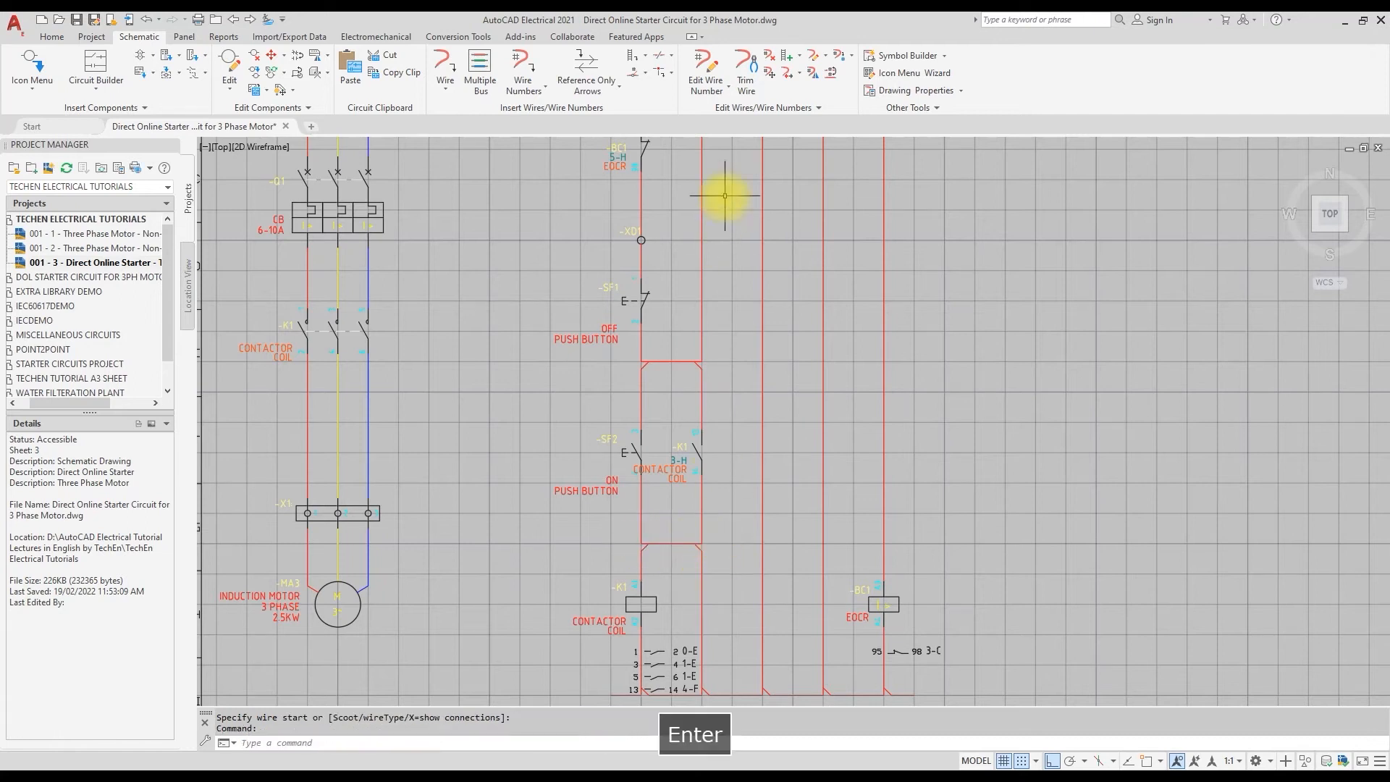
Trim the second rung's wire above the upper connecting wire and below the lower one
click(745, 72)
click(701, 240)
click(701, 575)
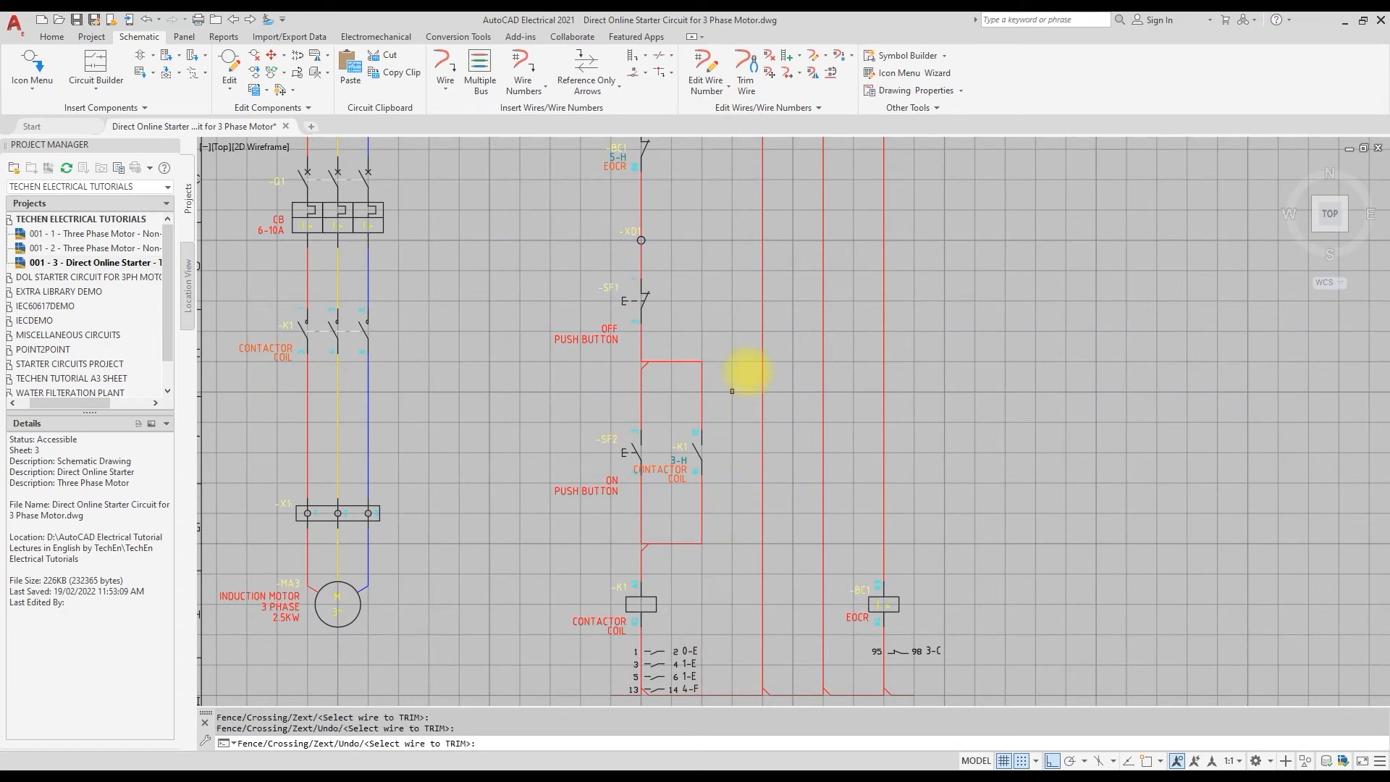
scroll(746, 362, down, 2)
scroll(706, 423, up, 4)
key(Return)
Place a Round terminal at the upper corner of the branch parallel to the ON push button
scroll(767, 347, down, 4)
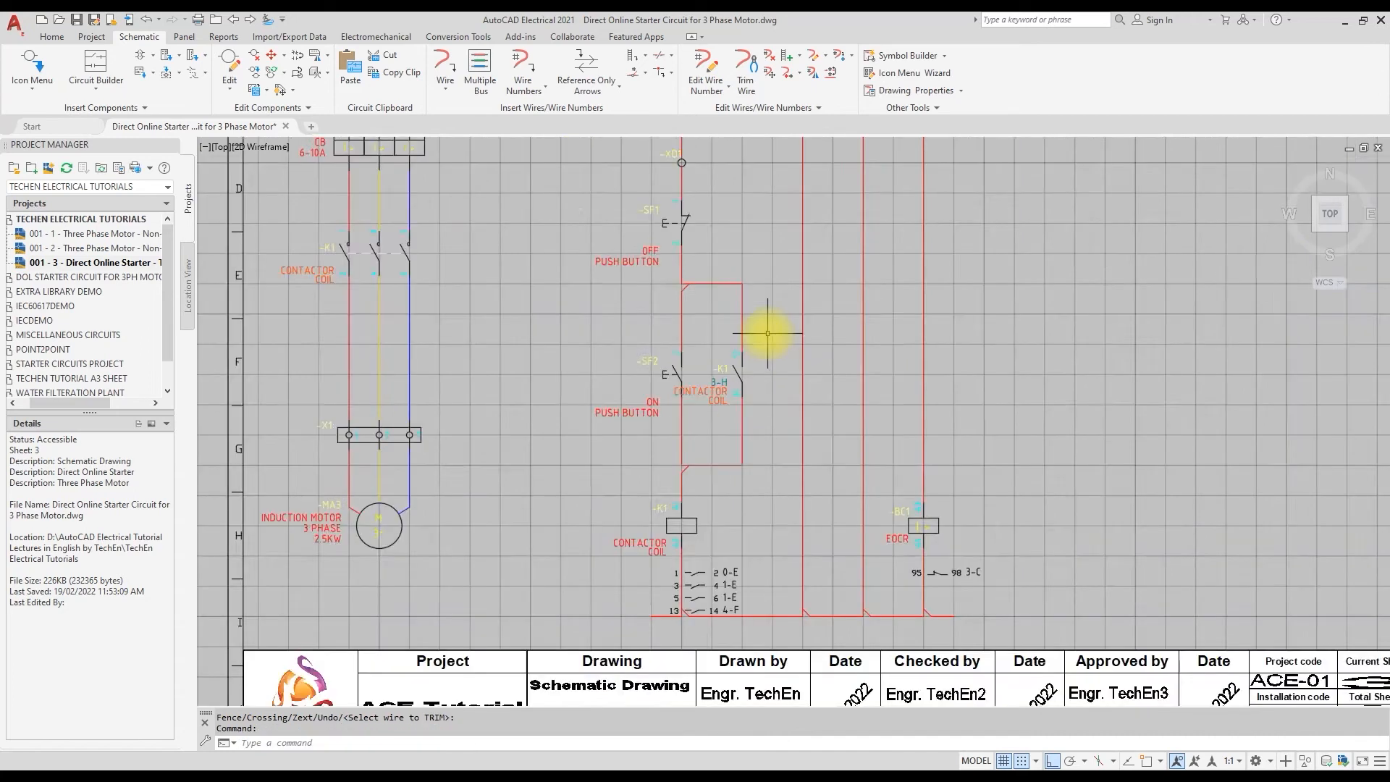
click(32, 89)
click(67, 123)
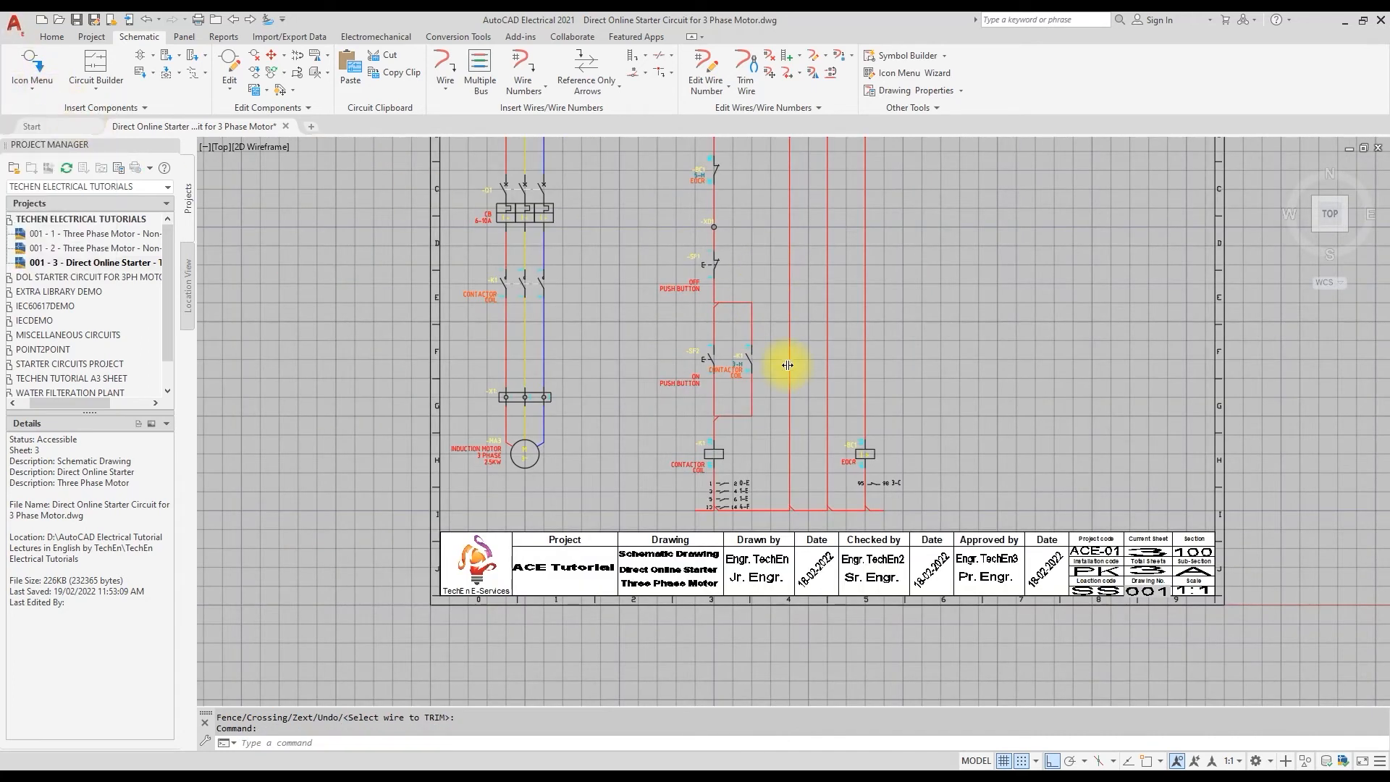
click(724, 325)
click(597, 289)
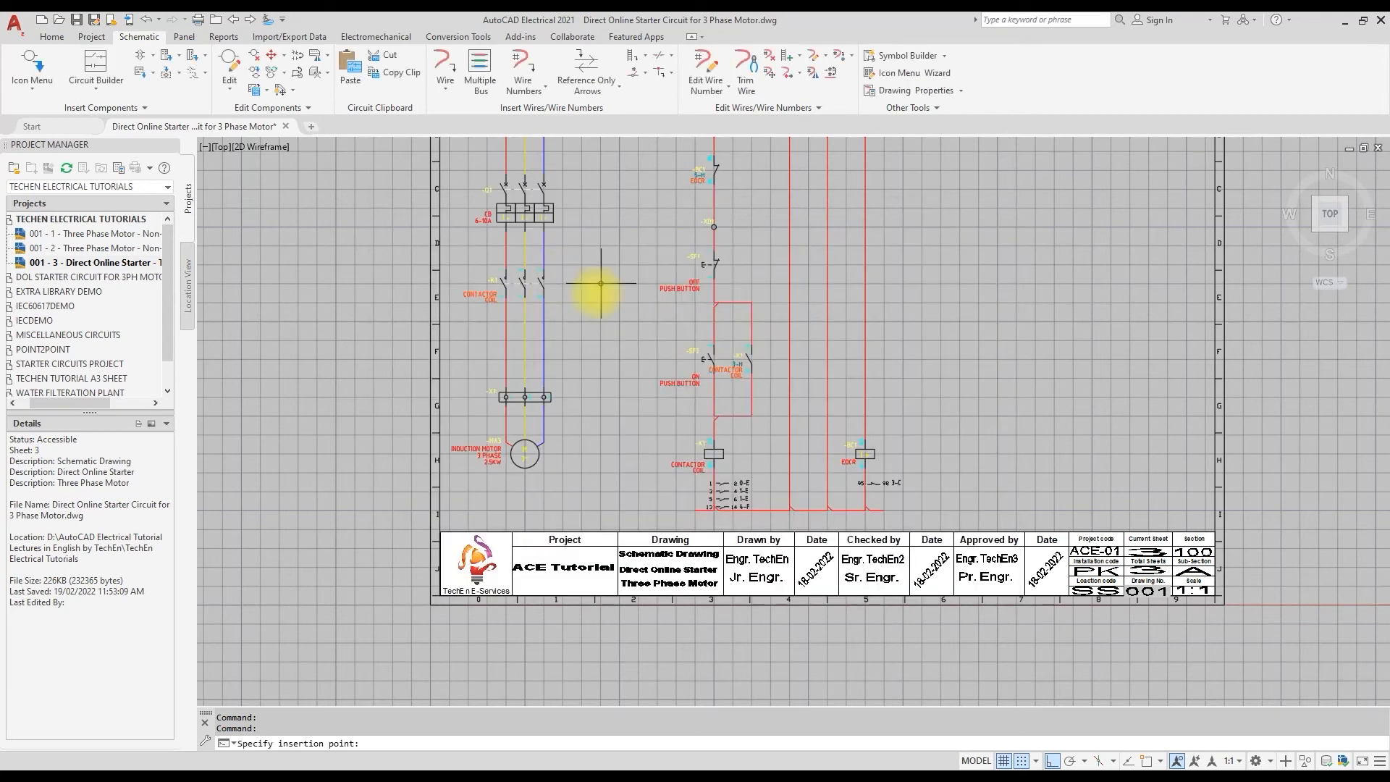
click(787, 368)
click(677, 569)
Place a Relay NO Contact on the third rung, level with the EOCR contact
scroll(735, 289, down, 2)
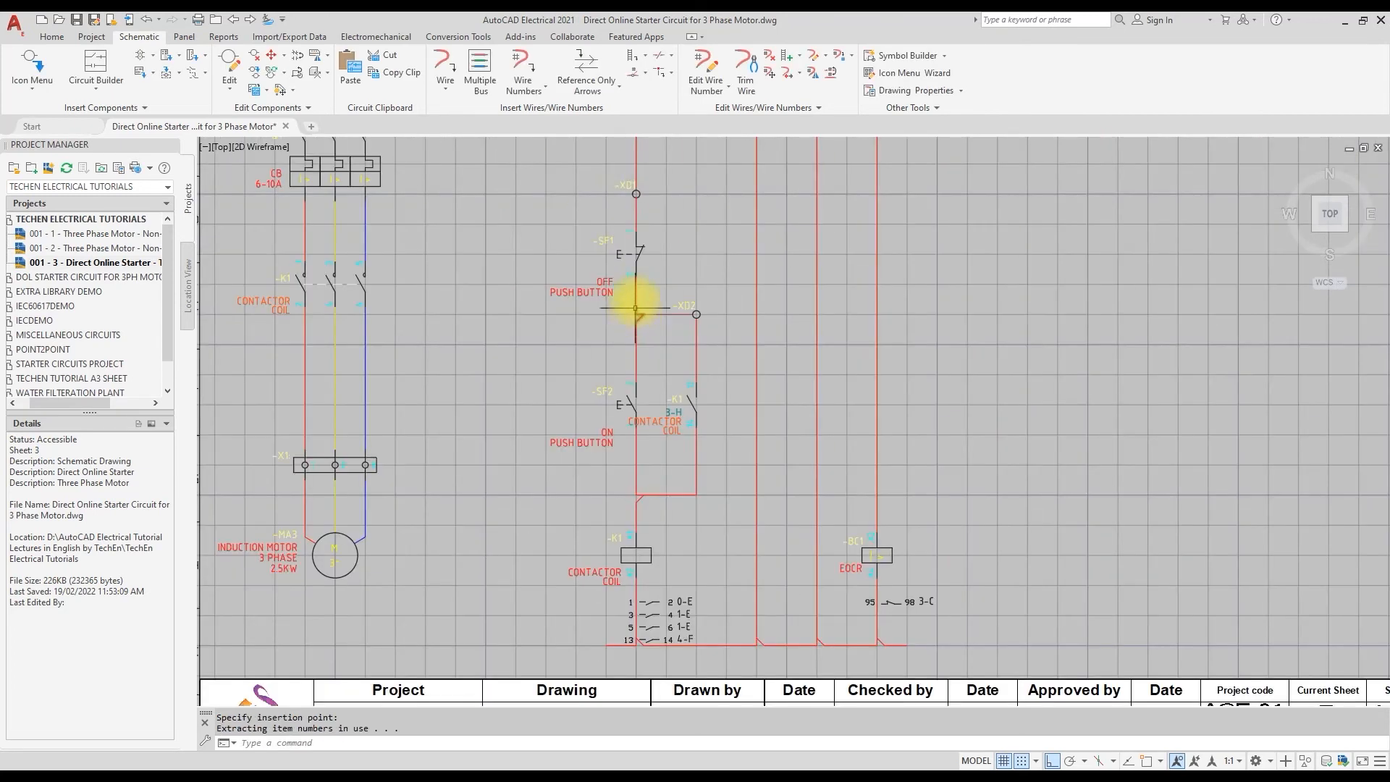
scroll(692, 342, down, 4)
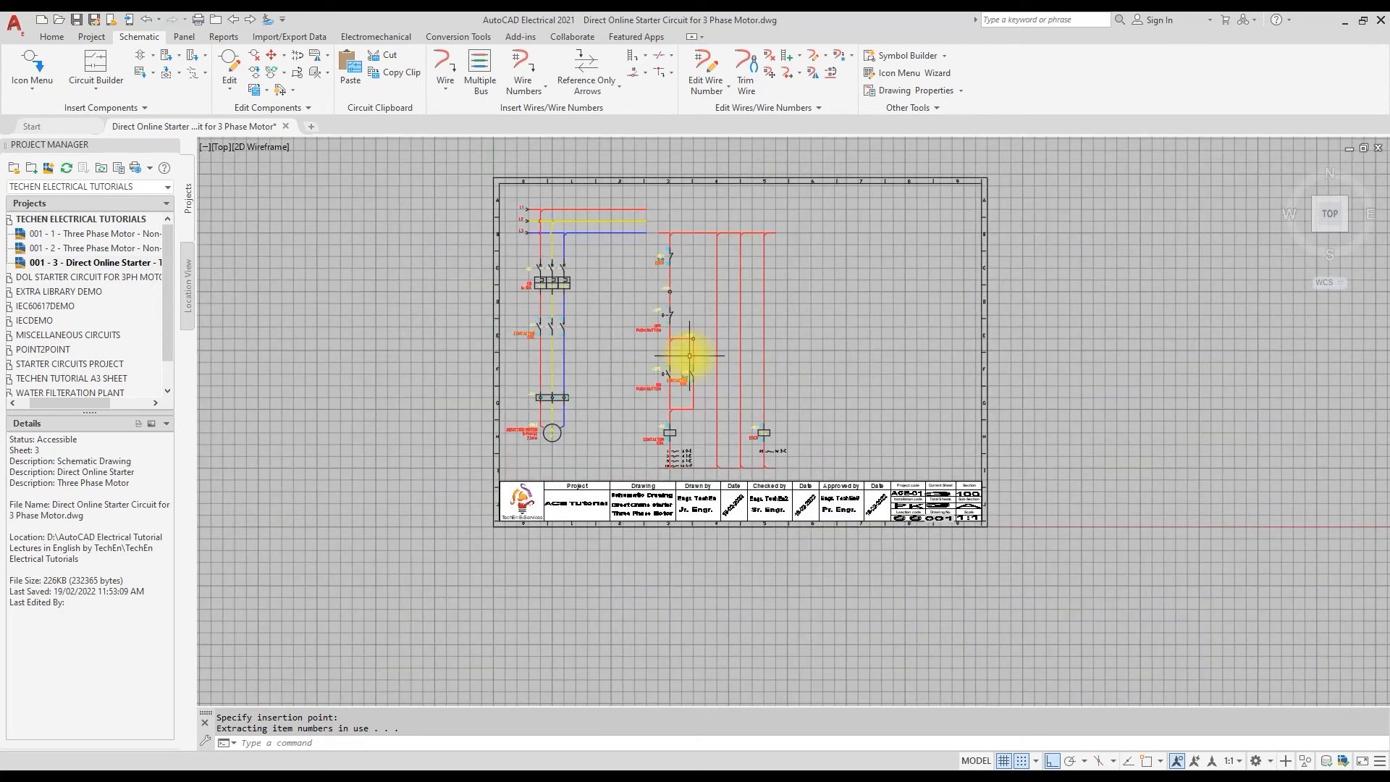
scroll(805, 347, up, 2)
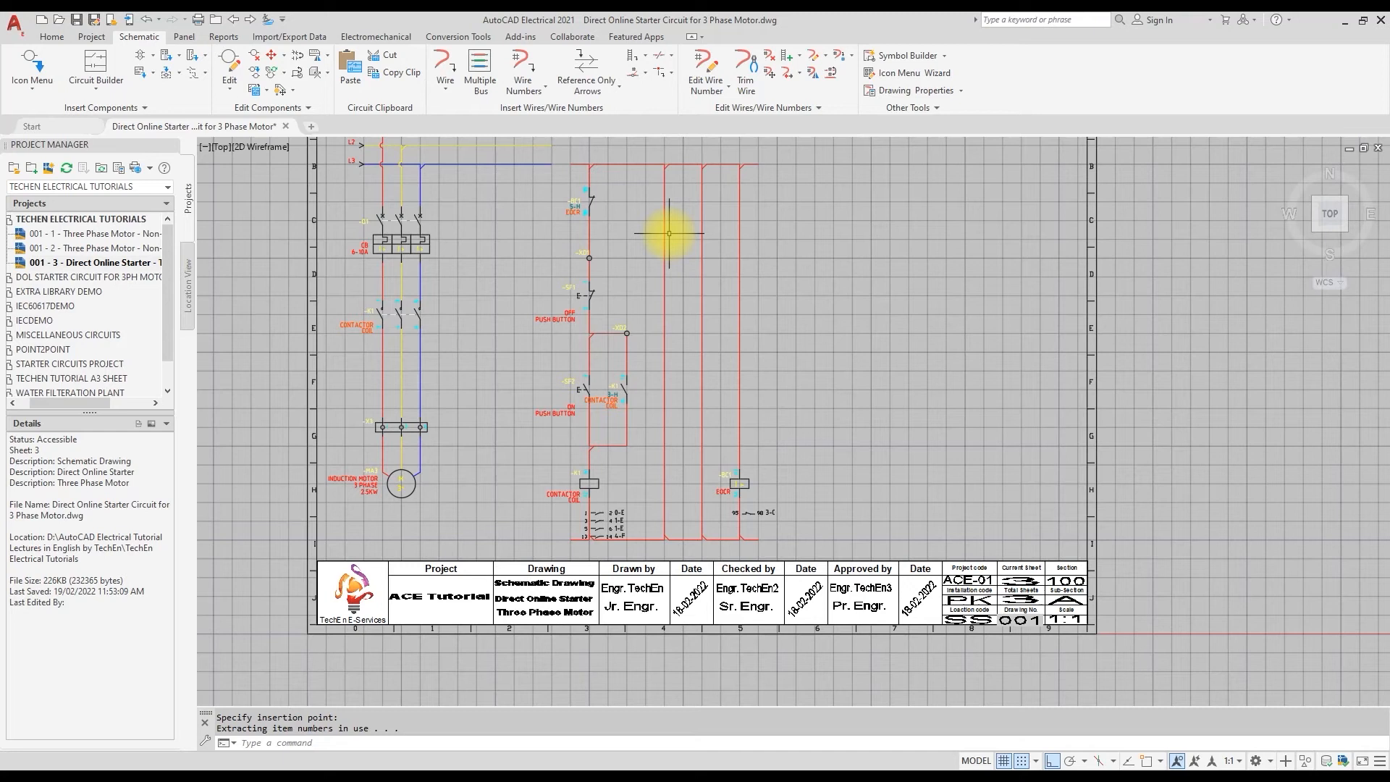
click(32, 84)
click(63, 128)
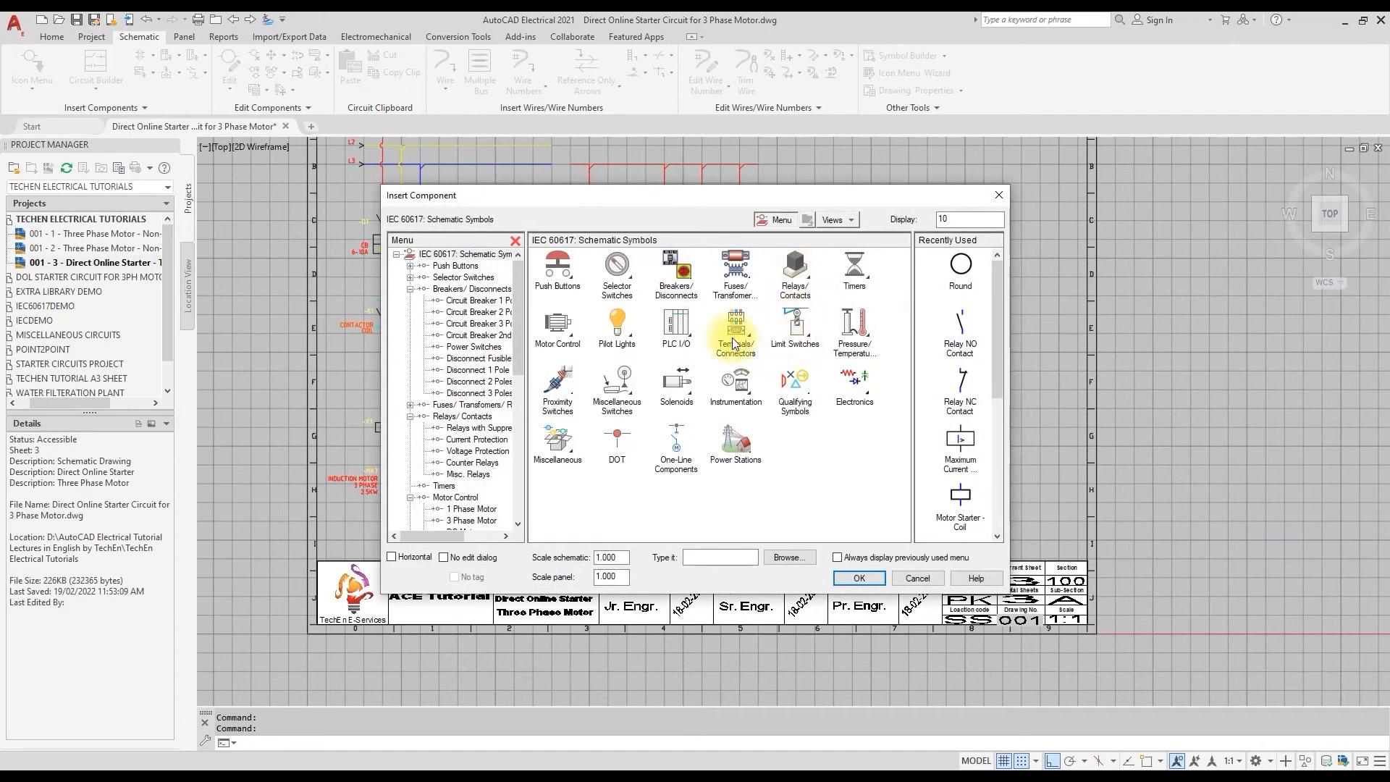
click(811, 277)
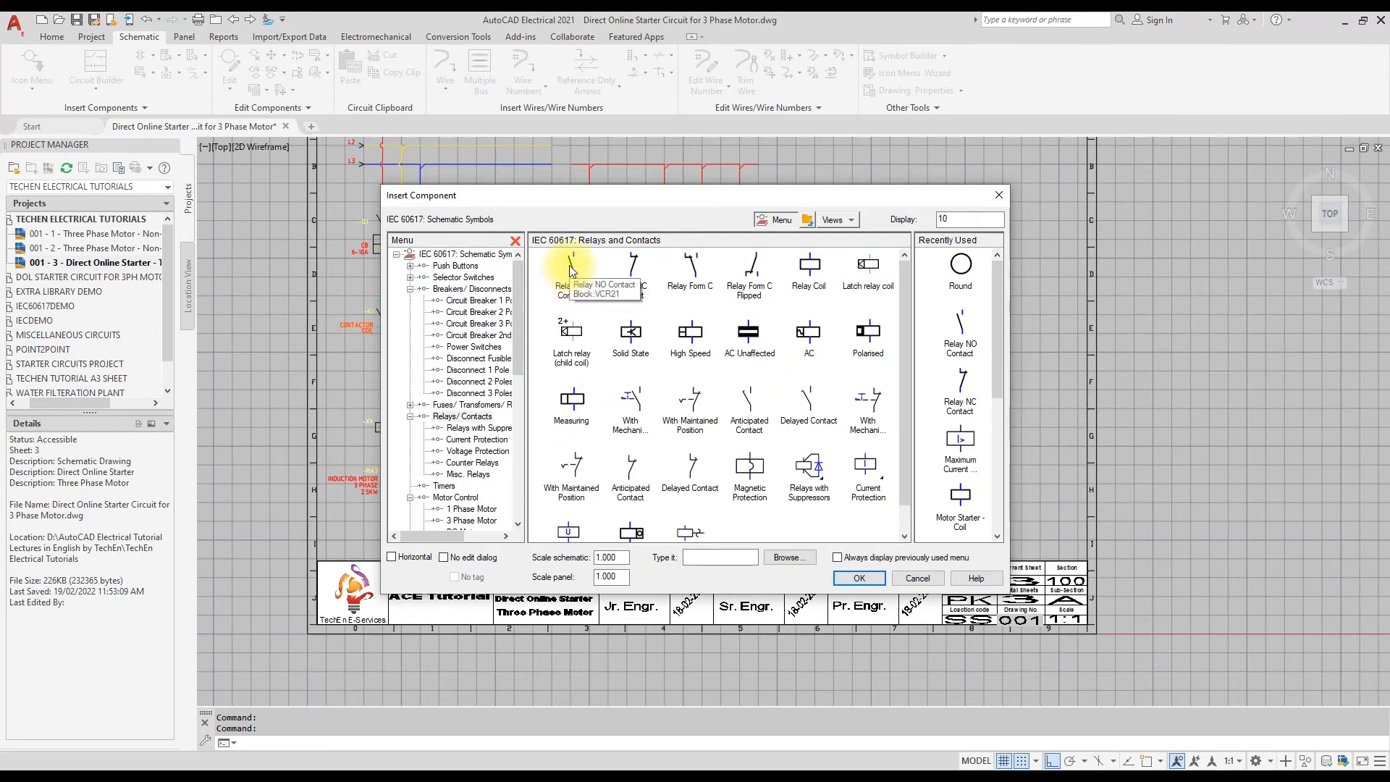
click(570, 270)
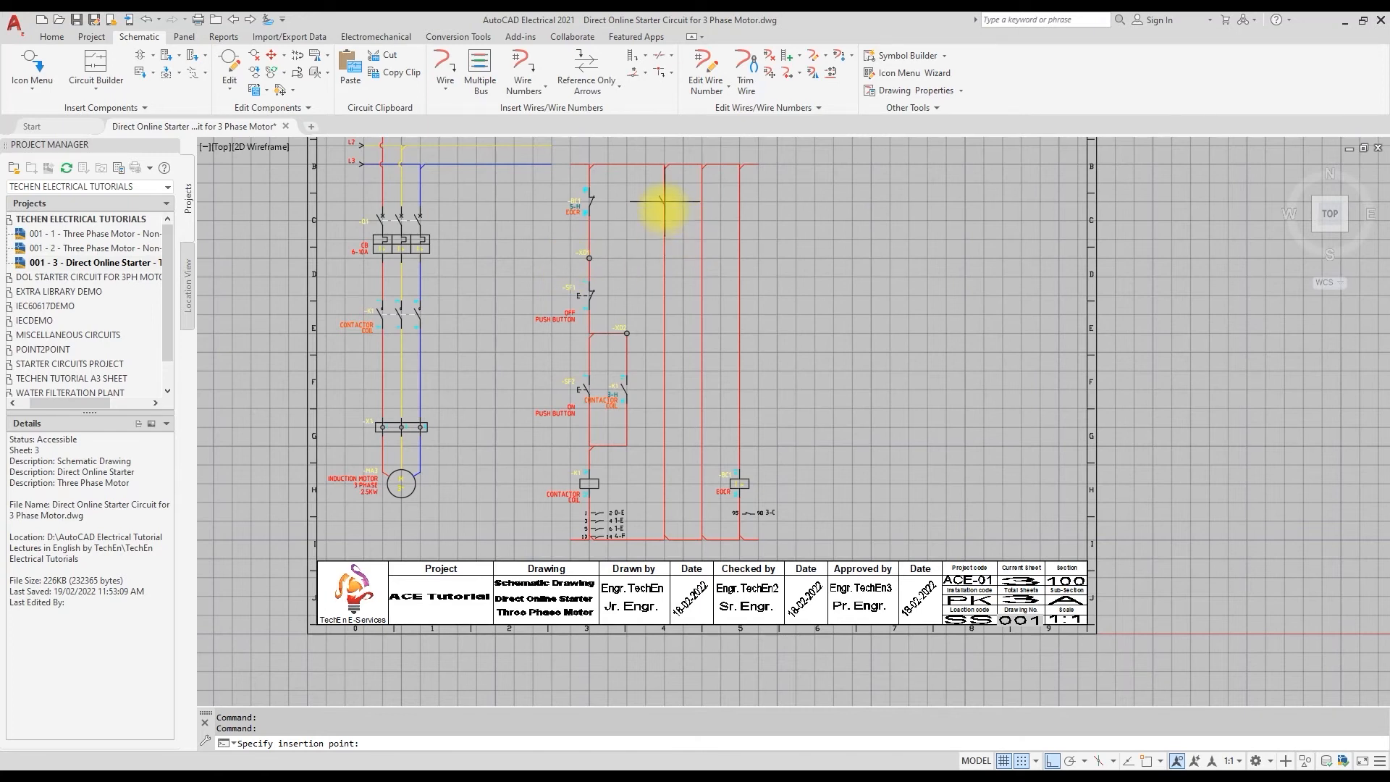
click(664, 203)
Link the third rung's NO contact to the K1 contactor coil as its parent, accepting the family code change
click(632, 354)
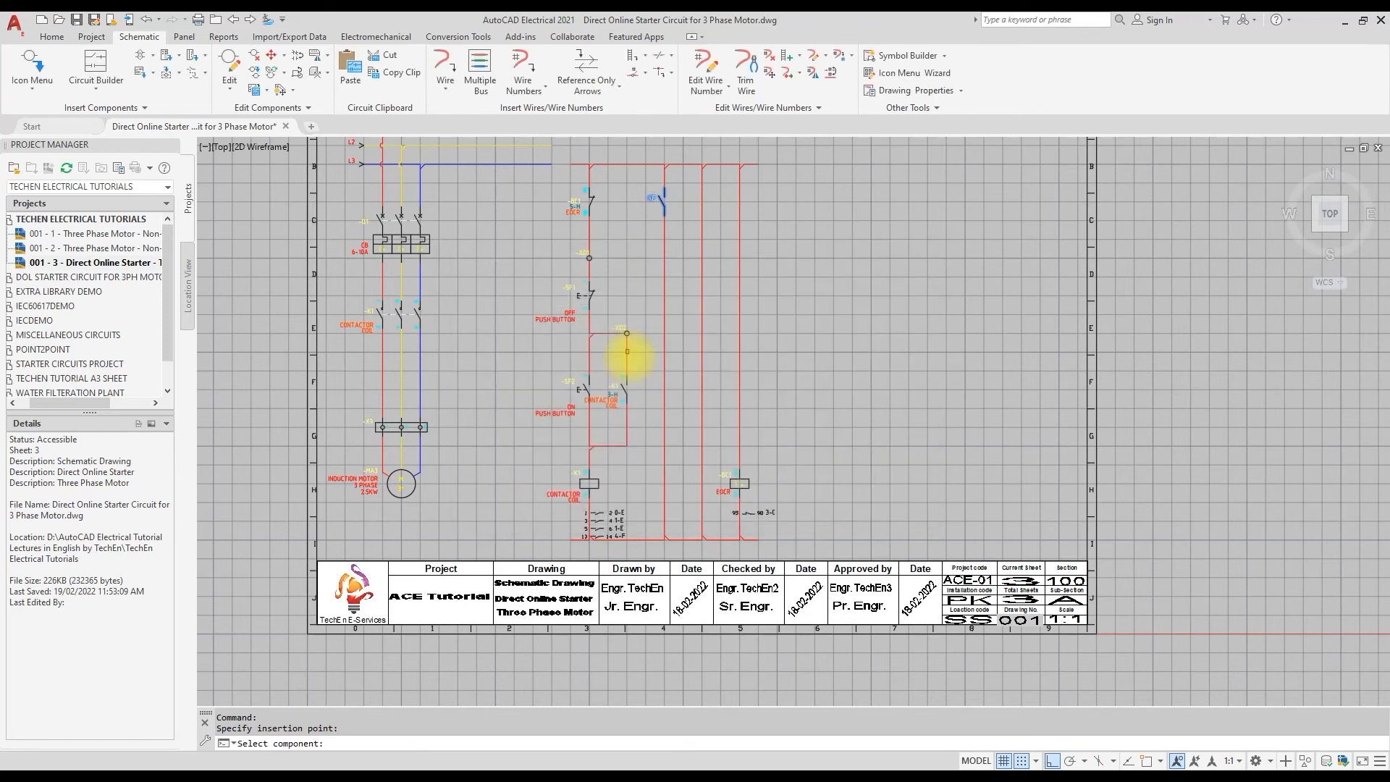
click(383, 309)
click(644, 354)
key(F9)
click(581, 480)
click(676, 431)
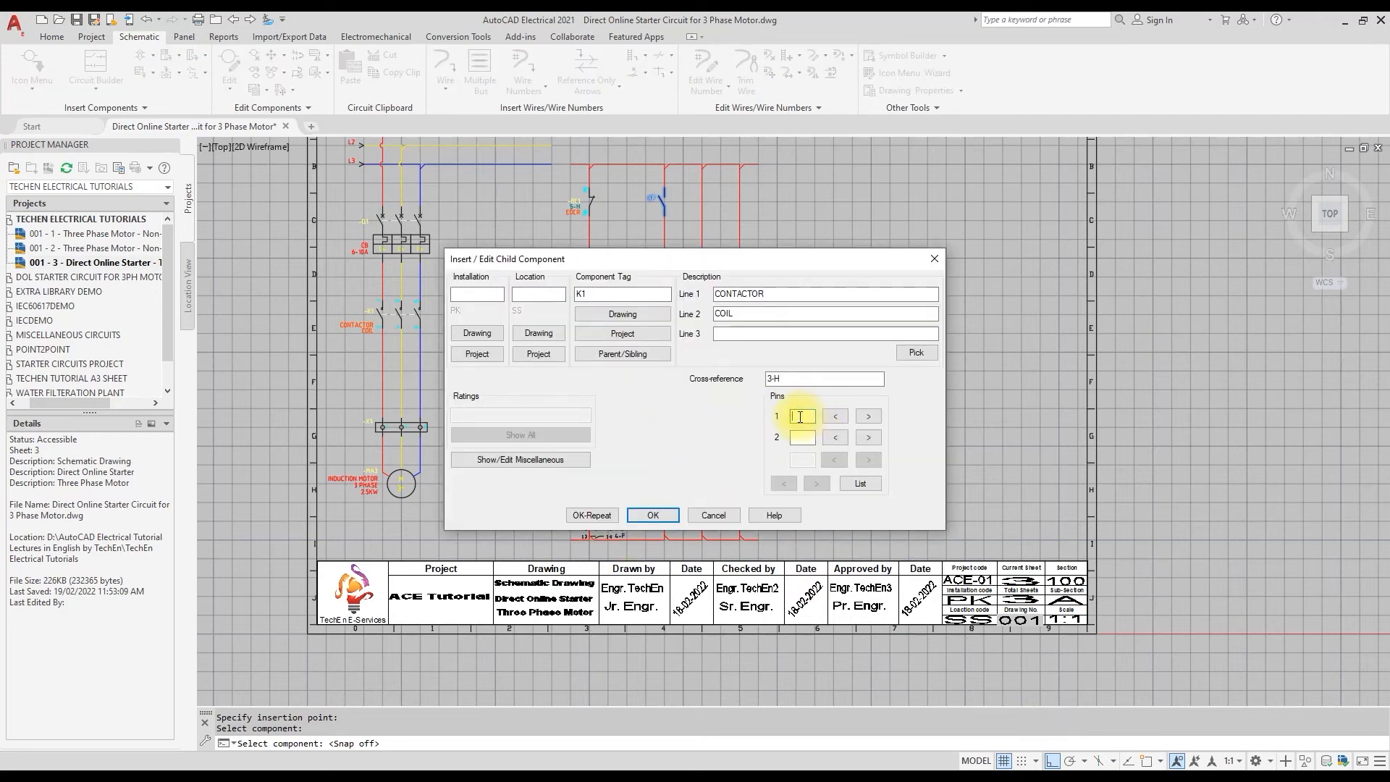
Assign pins 23 and 24 to the third rung's K1 contact and accept the component
text(23)
click(801, 437)
text(24)
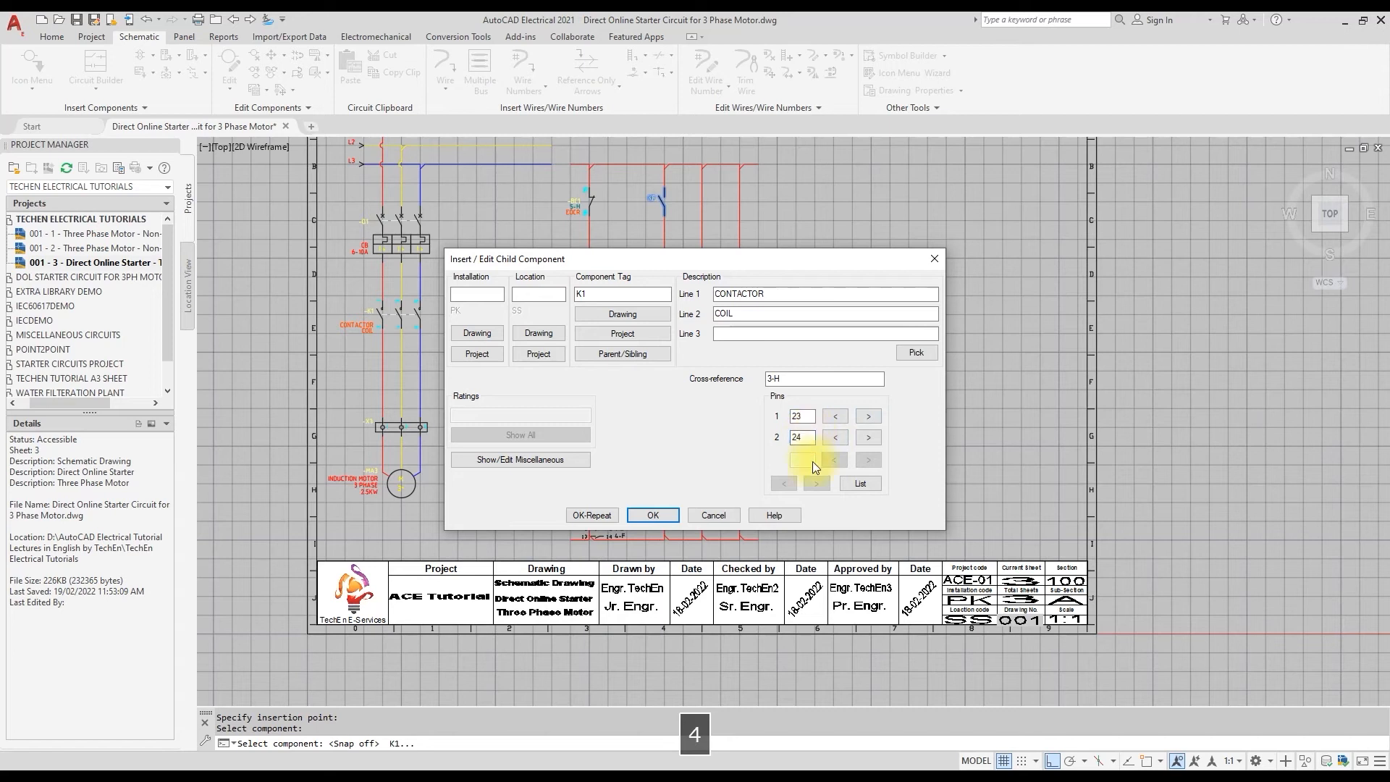
click(651, 515)
scroll(657, 174, up, 4)
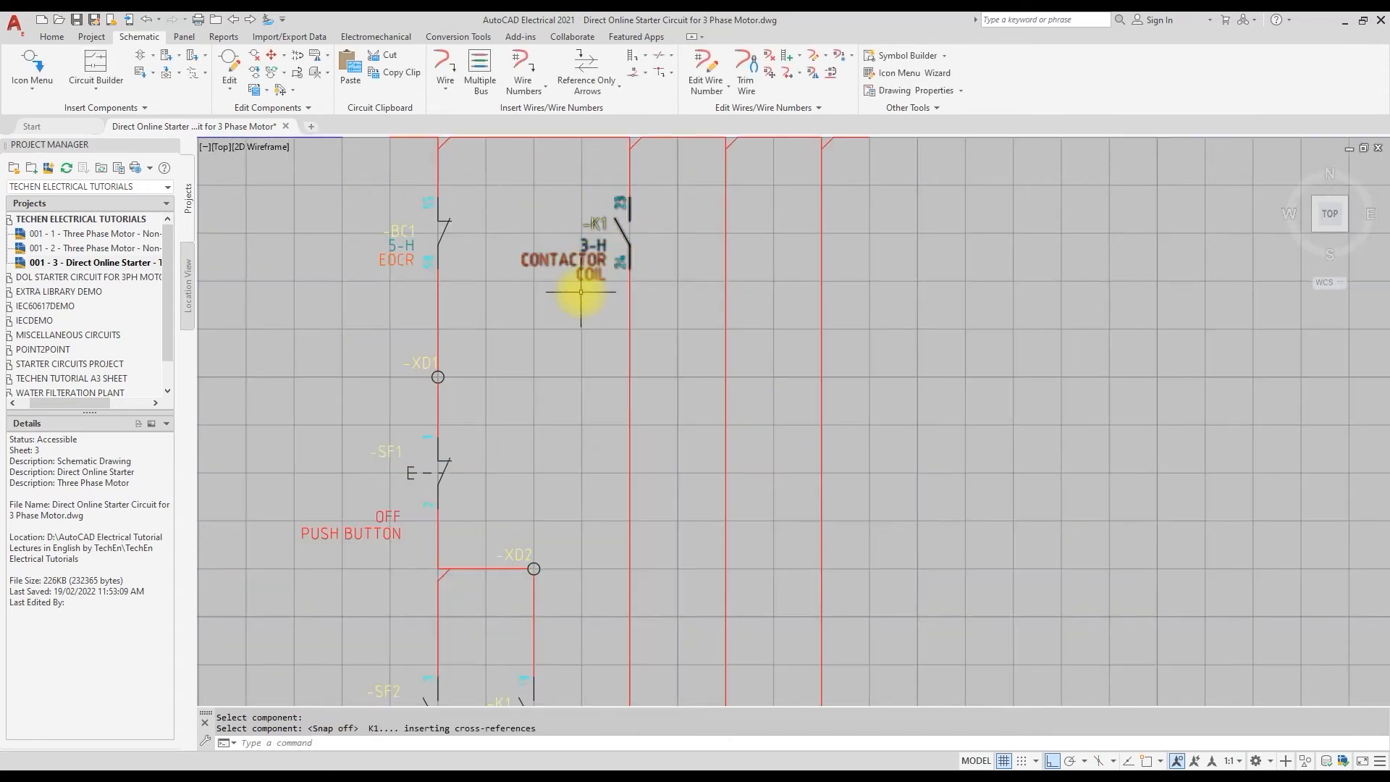
Hide the COIL description line on the contactor's main power contacts and on the third rung's K1 contact
scroll(641, 221, down, 4)
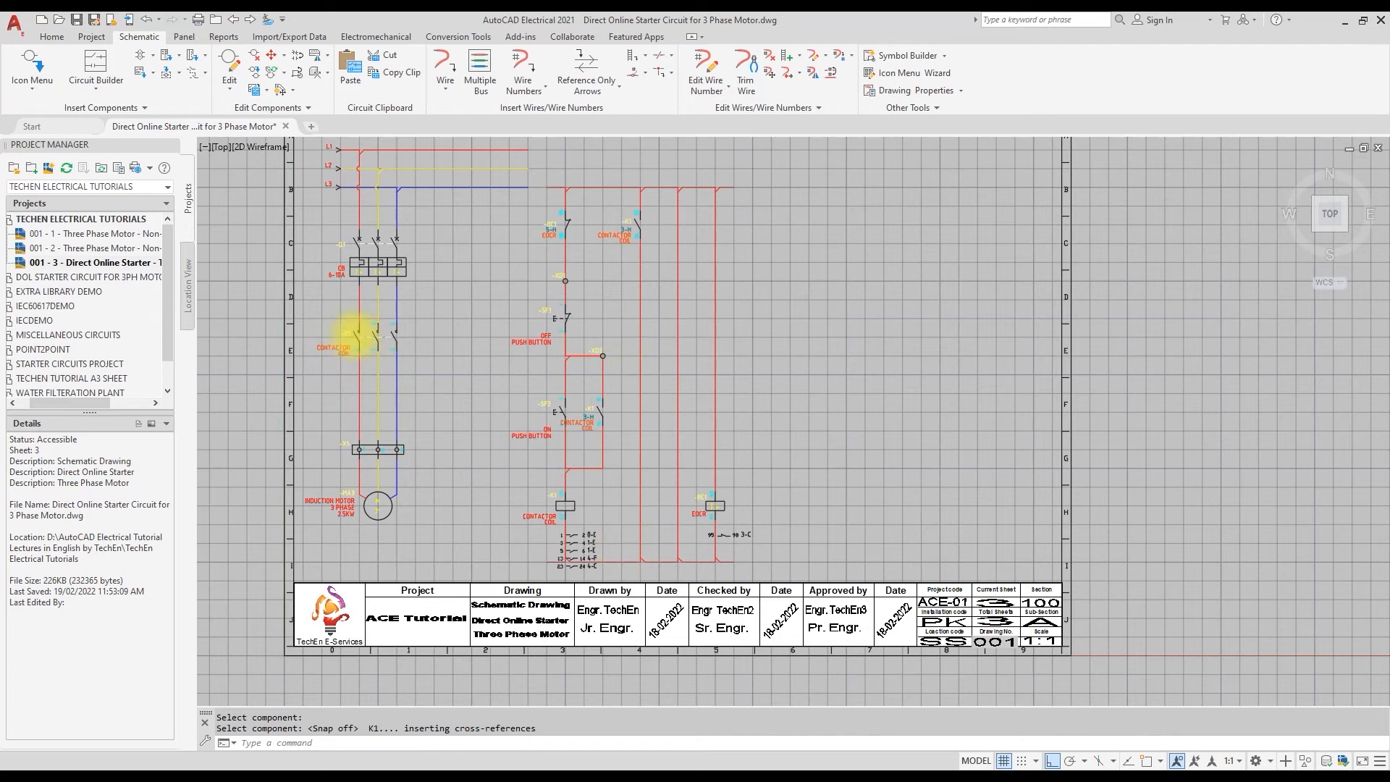
scroll(351, 340, up, 2)
right_click(343, 361)
mouse_move(338, 423)
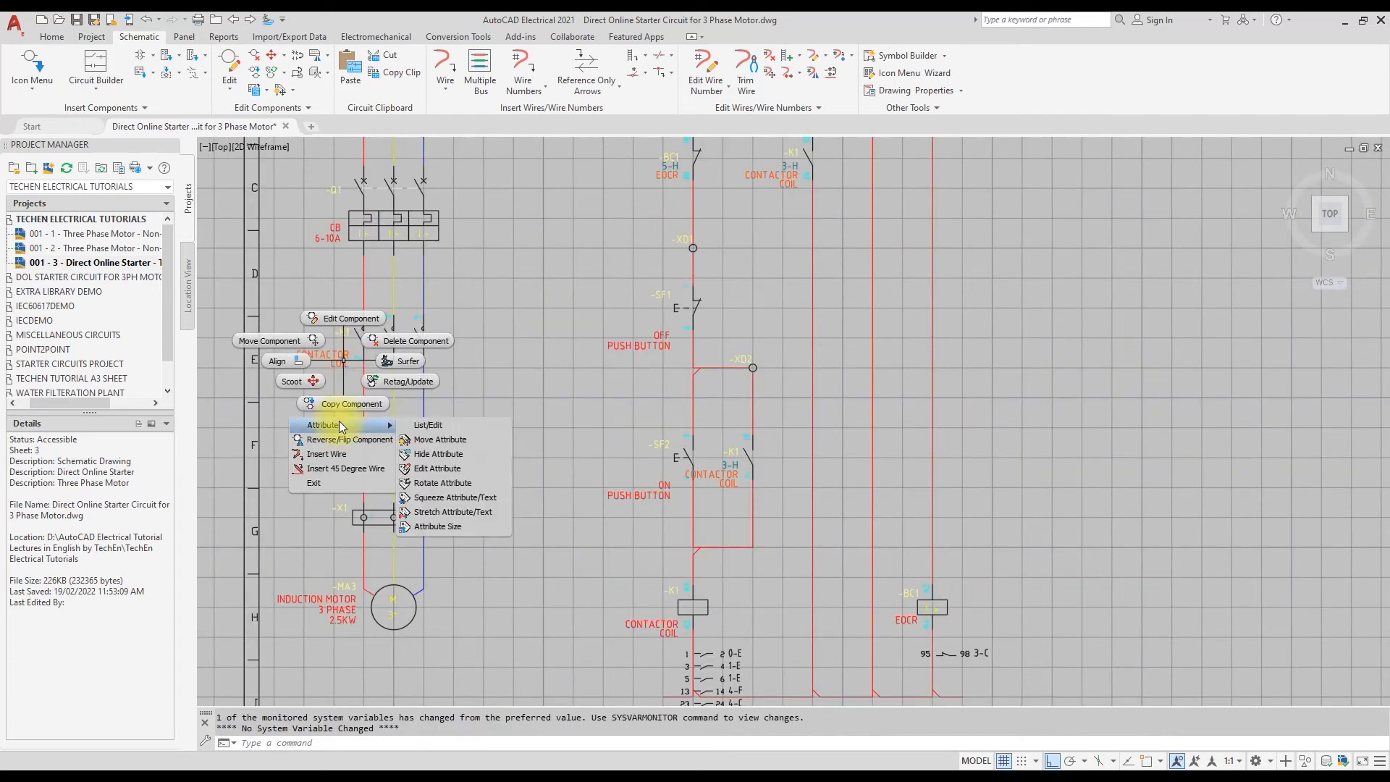
click(459, 455)
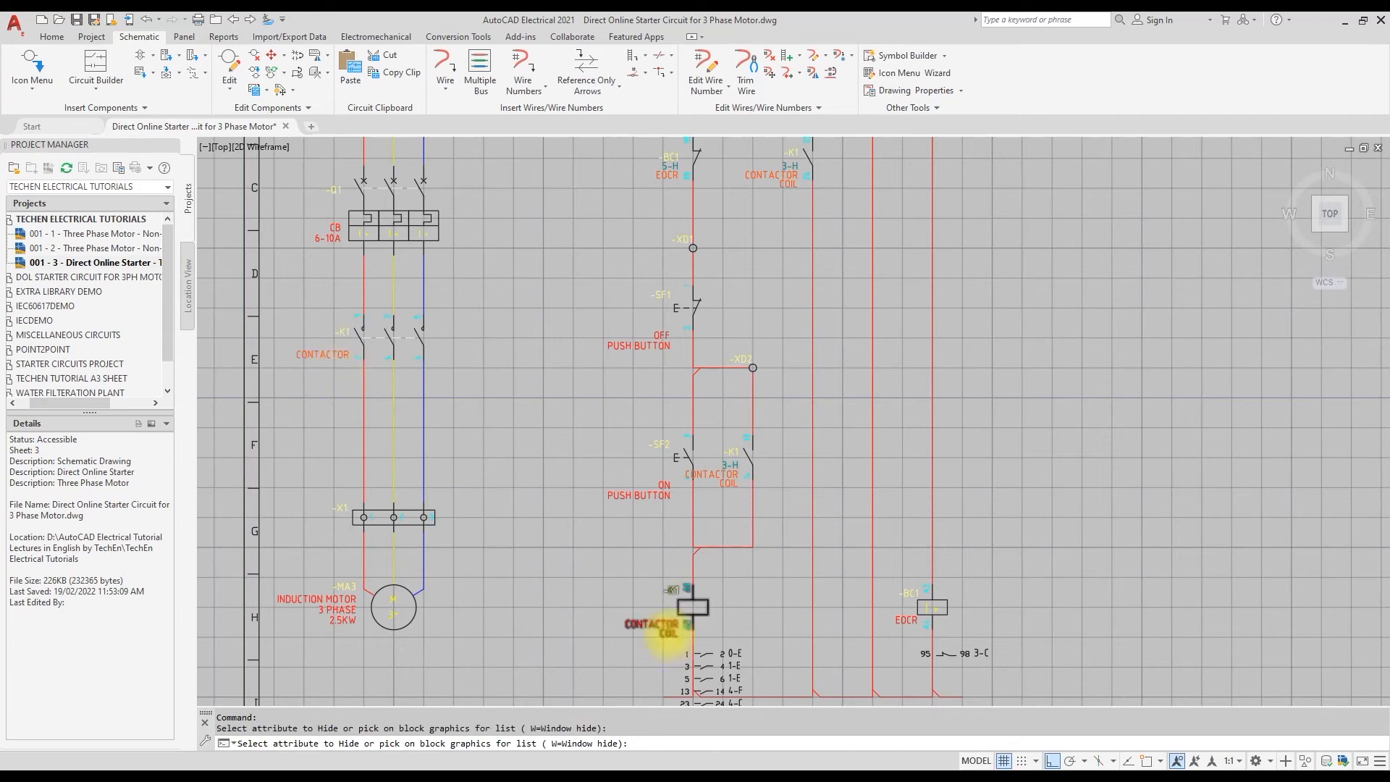
click(789, 184)
key(Return)
Place Round terminals on the third and fourth rungs, level with the lower connecting wire above the contactor coil
scroll(783, 282, down, 2)
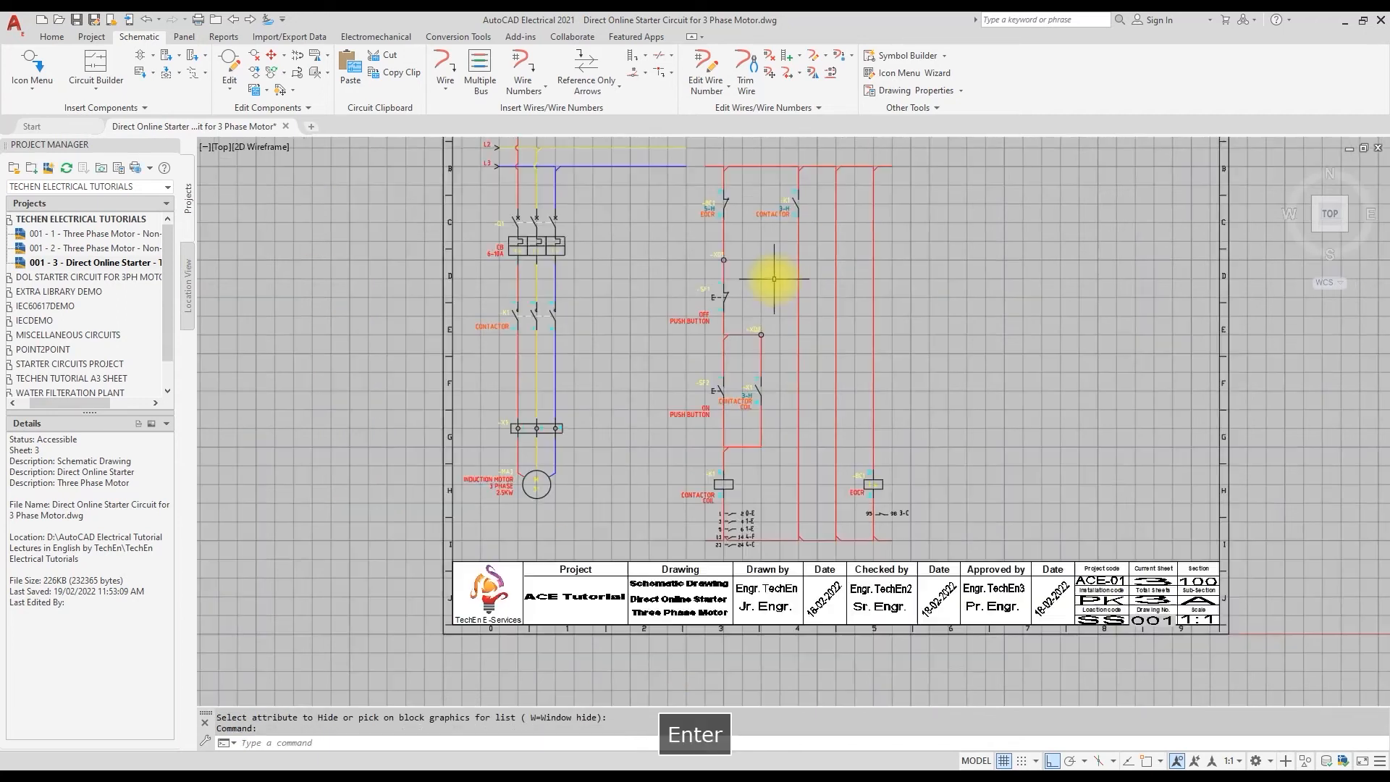
click(32, 88)
click(66, 116)
click(964, 351)
key(F9)
click(798, 444)
click(656, 572)
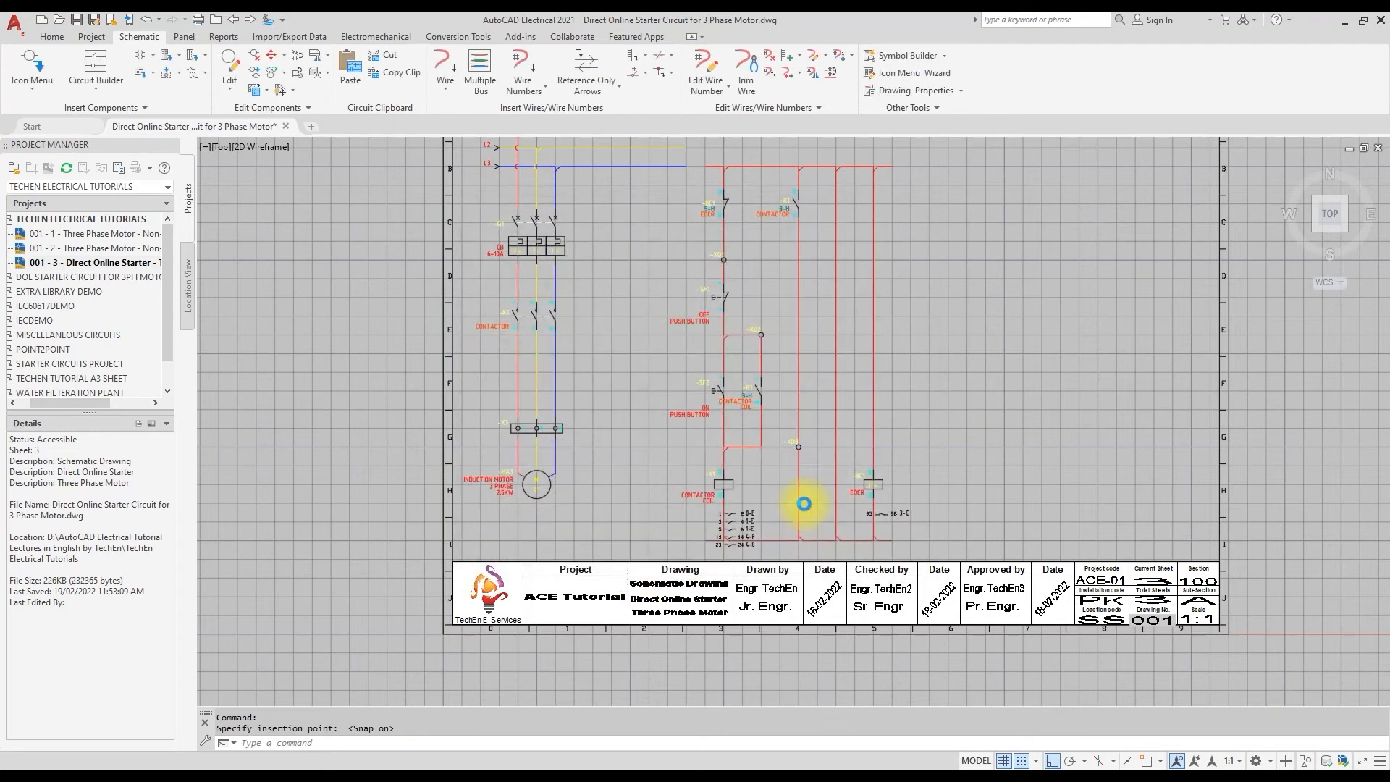
click(837, 447)
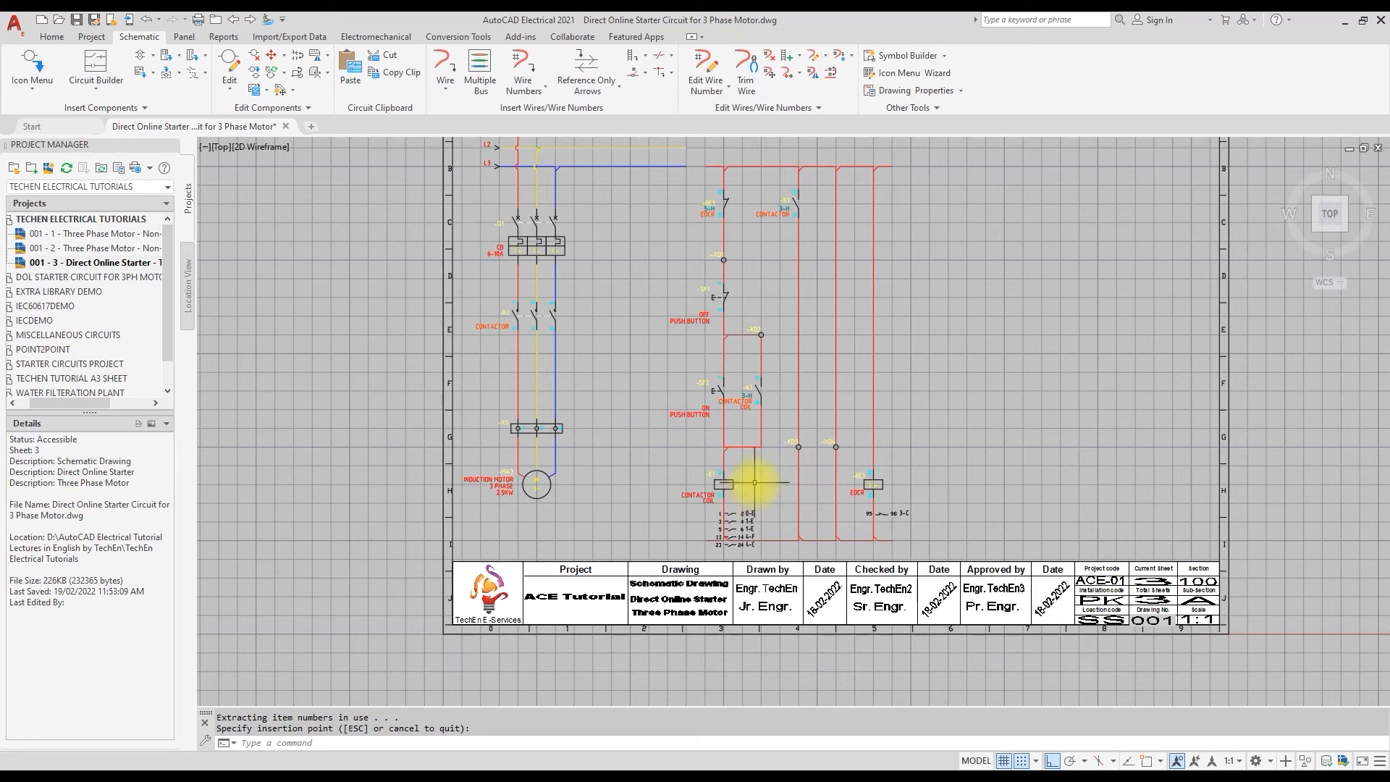
scroll(839, 462, up, 4)
click(686, 388)
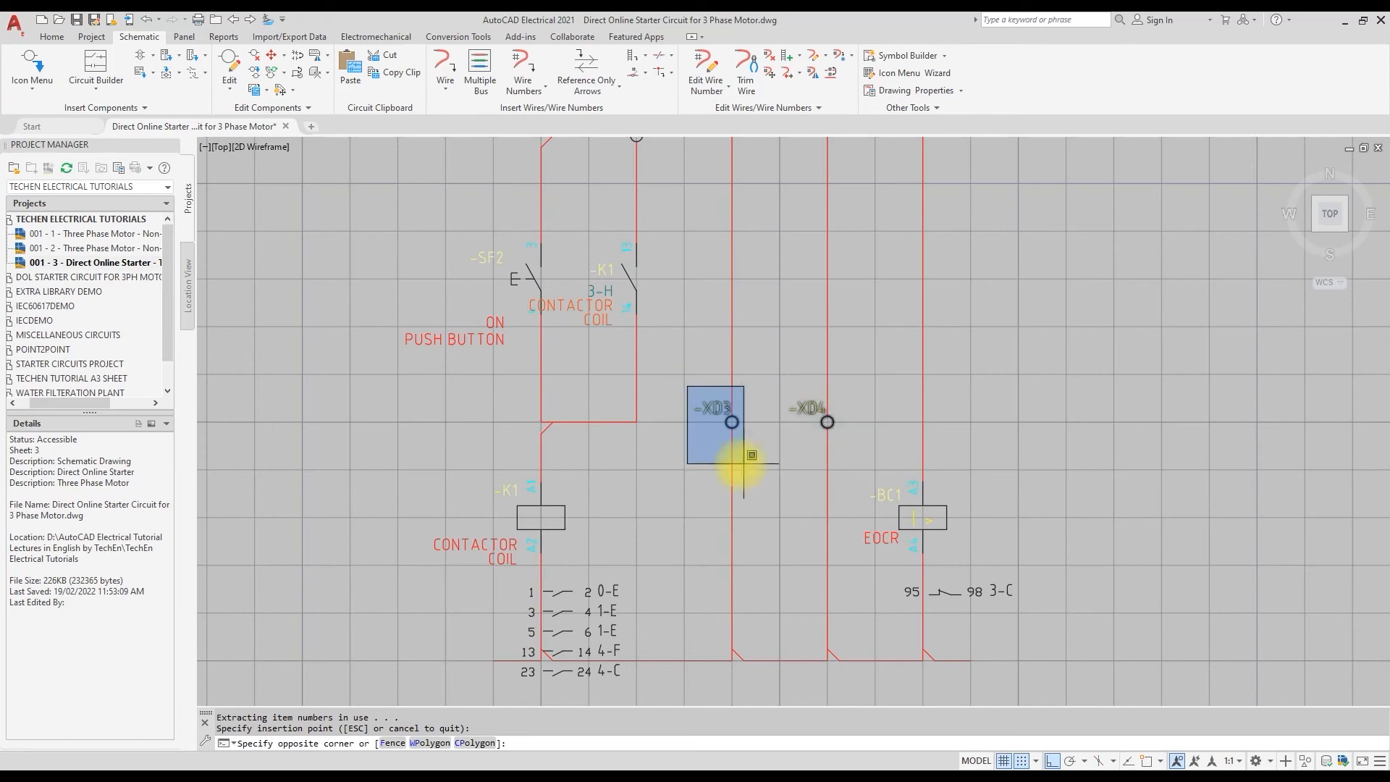
click(681, 492)
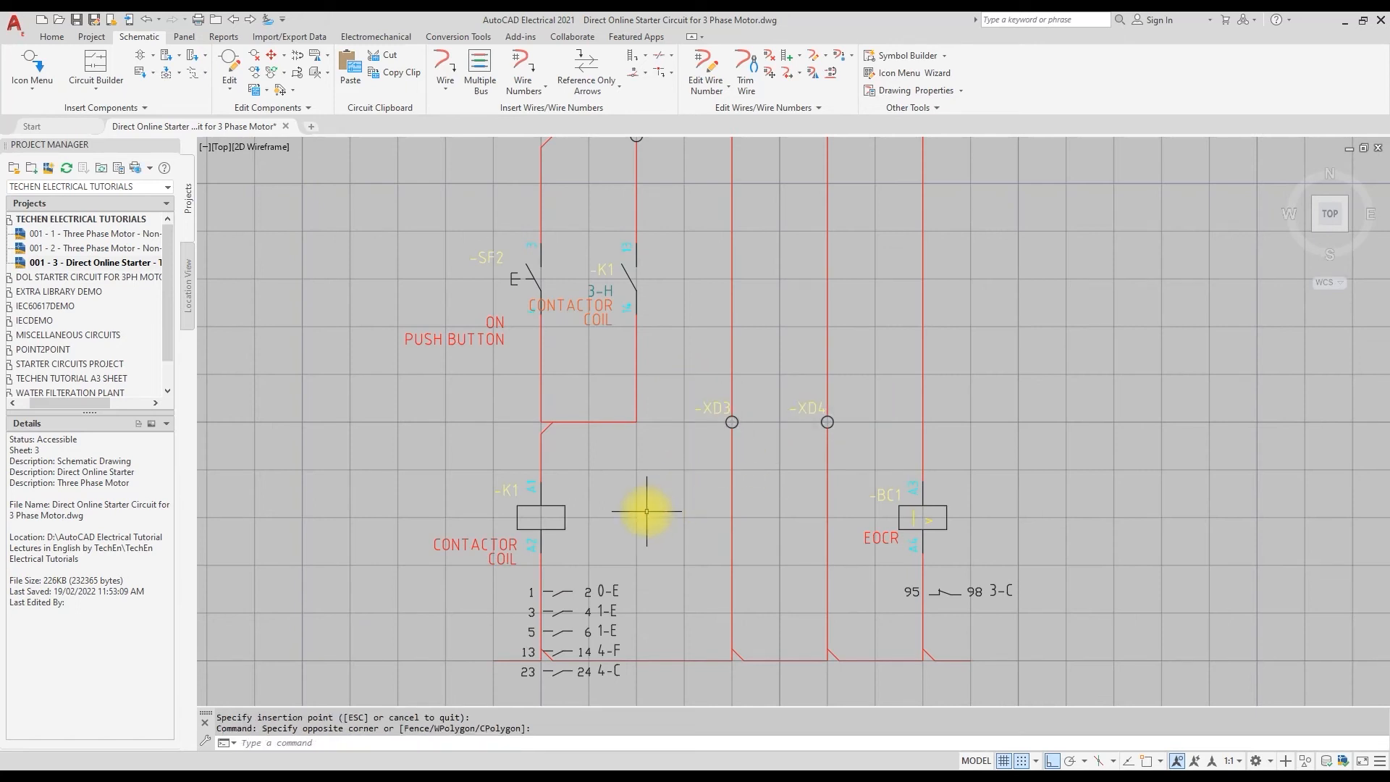
Insert a green standard pilot light on the third rung, between its round terminal and the bottom connecting wire
scroll(647, 511, down, 2)
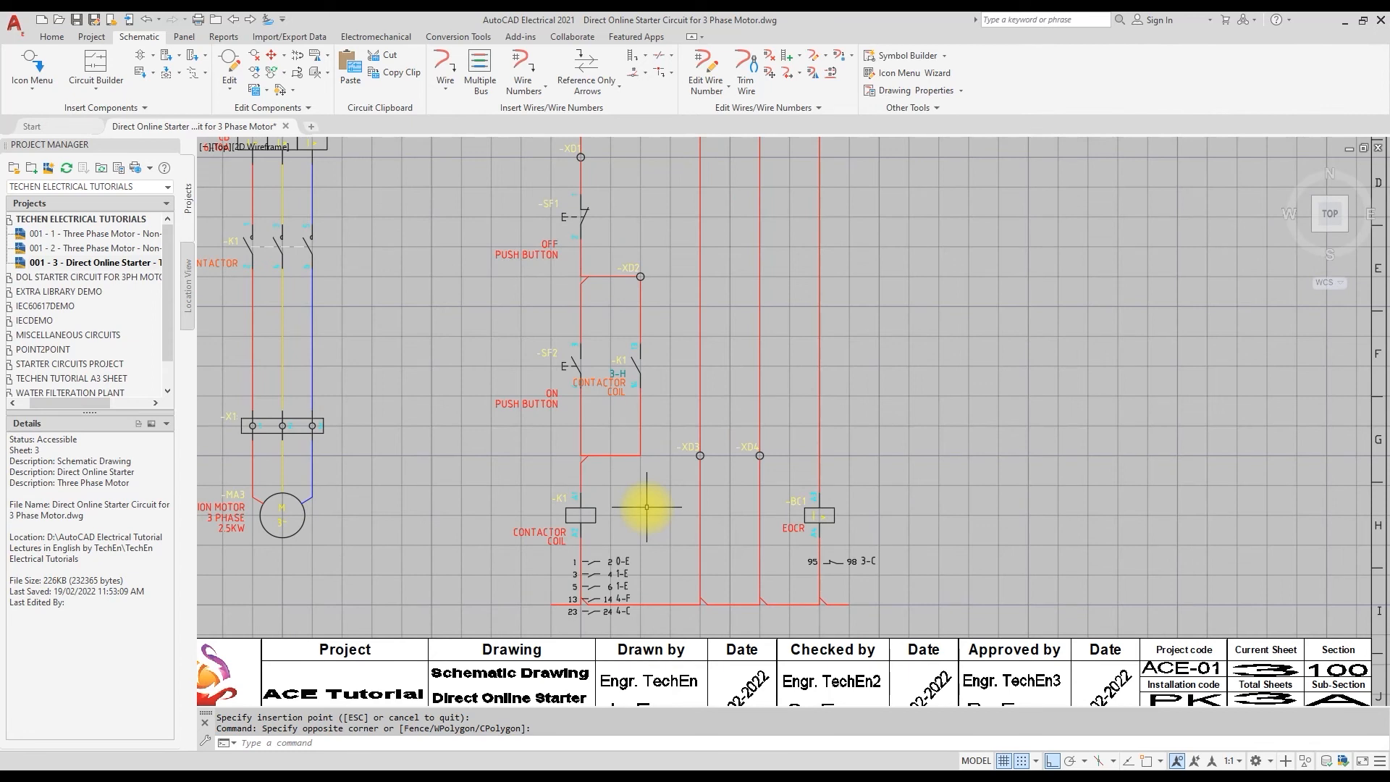
scroll(647, 507, down, 2)
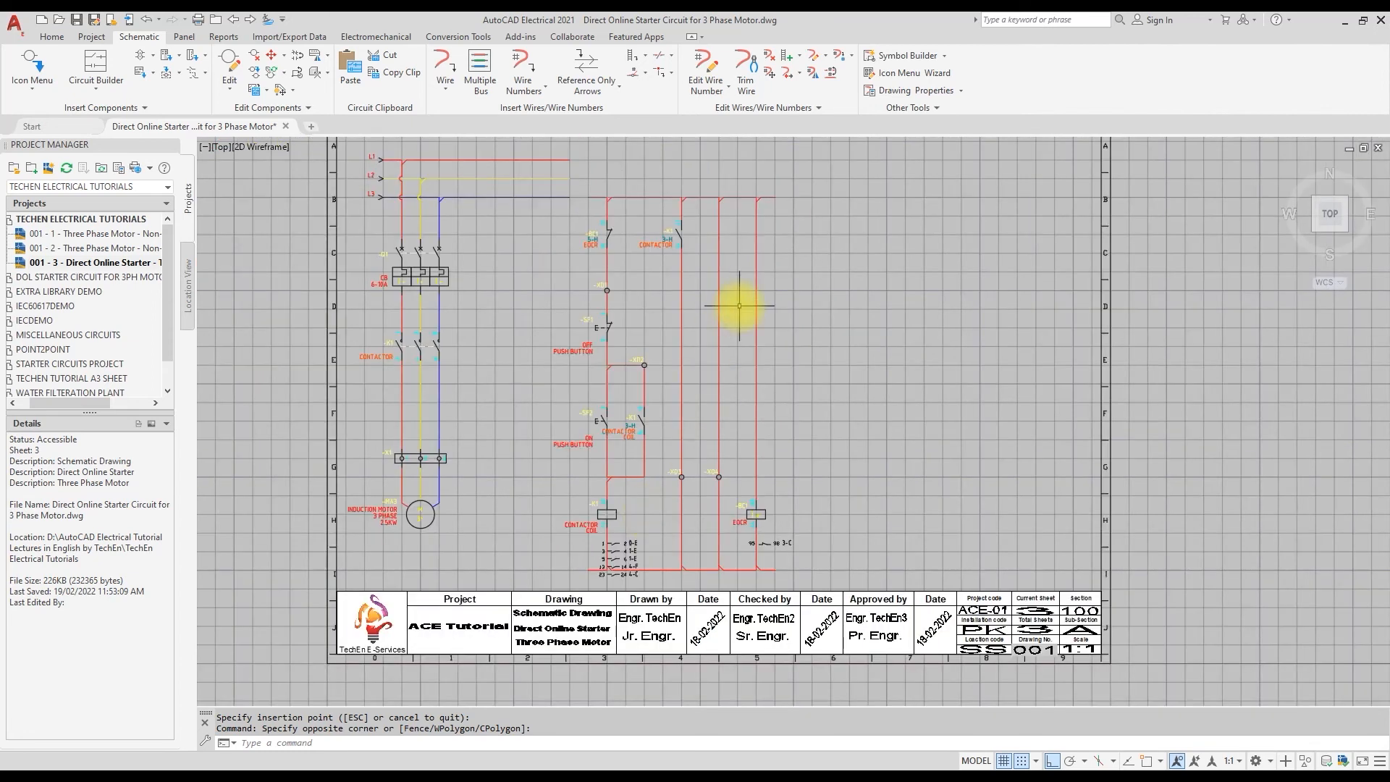
click(32, 88)
click(32, 117)
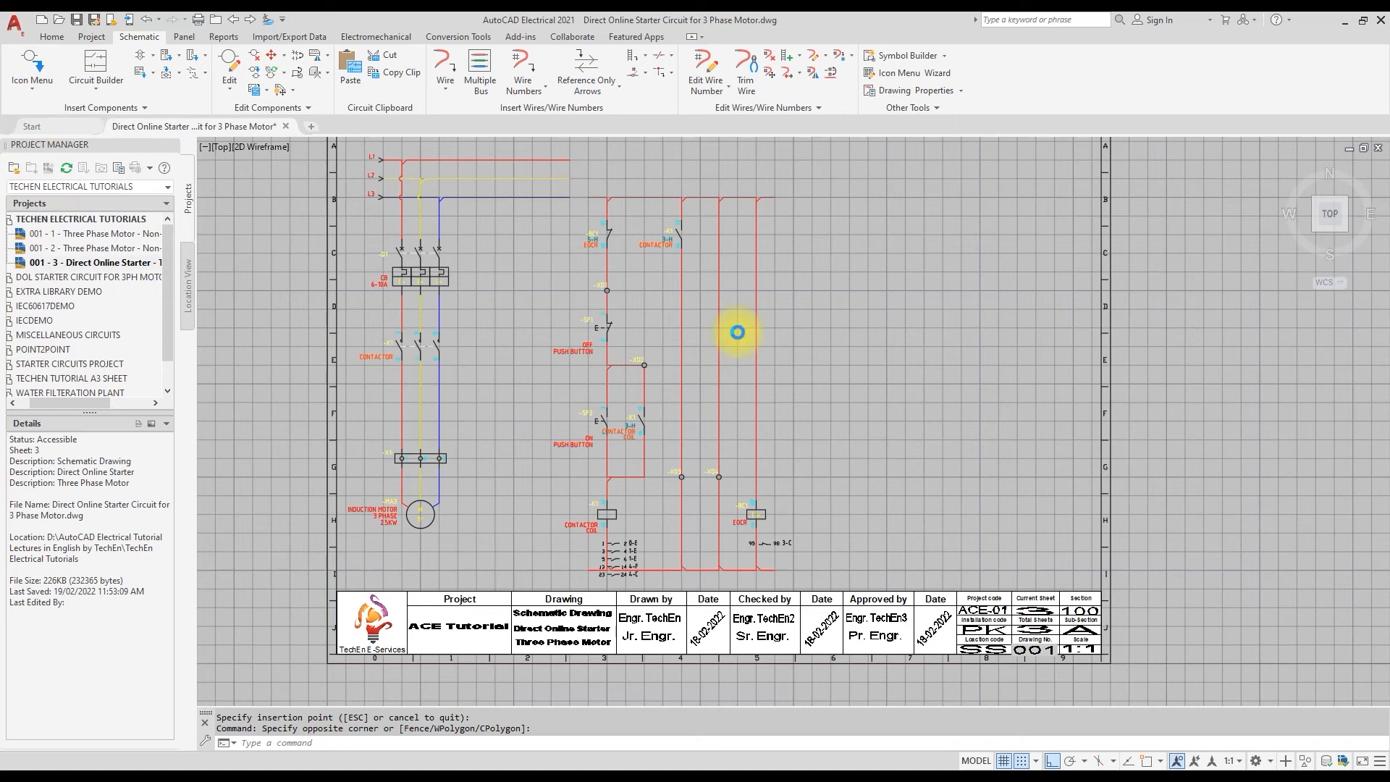
click(618, 322)
click(558, 278)
click(558, 282)
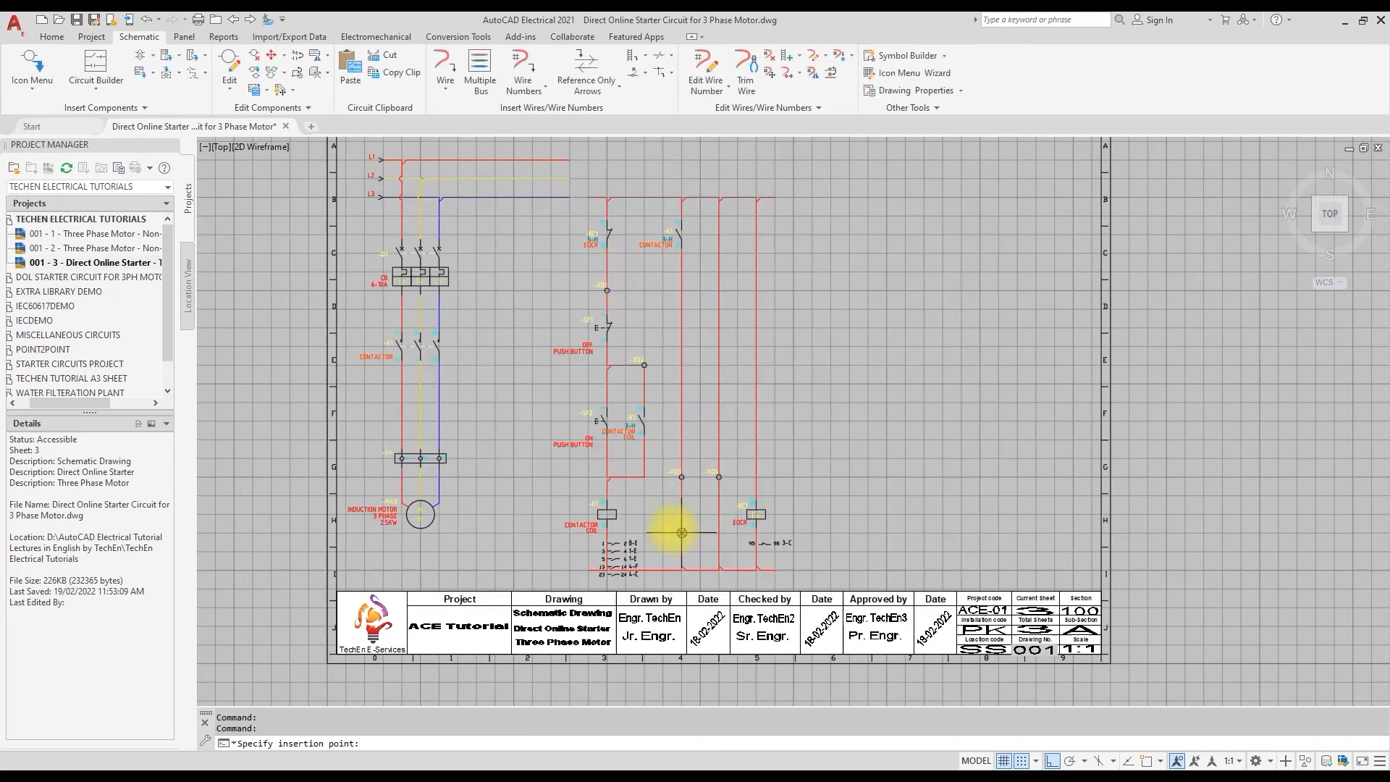
click(673, 529)
Describe the third rung's light as ON on line 1 and Green on line 2, and accept the component
key(Tab)
text(gr)
key(BackSpace)
key(BackSpace)
text(Green)
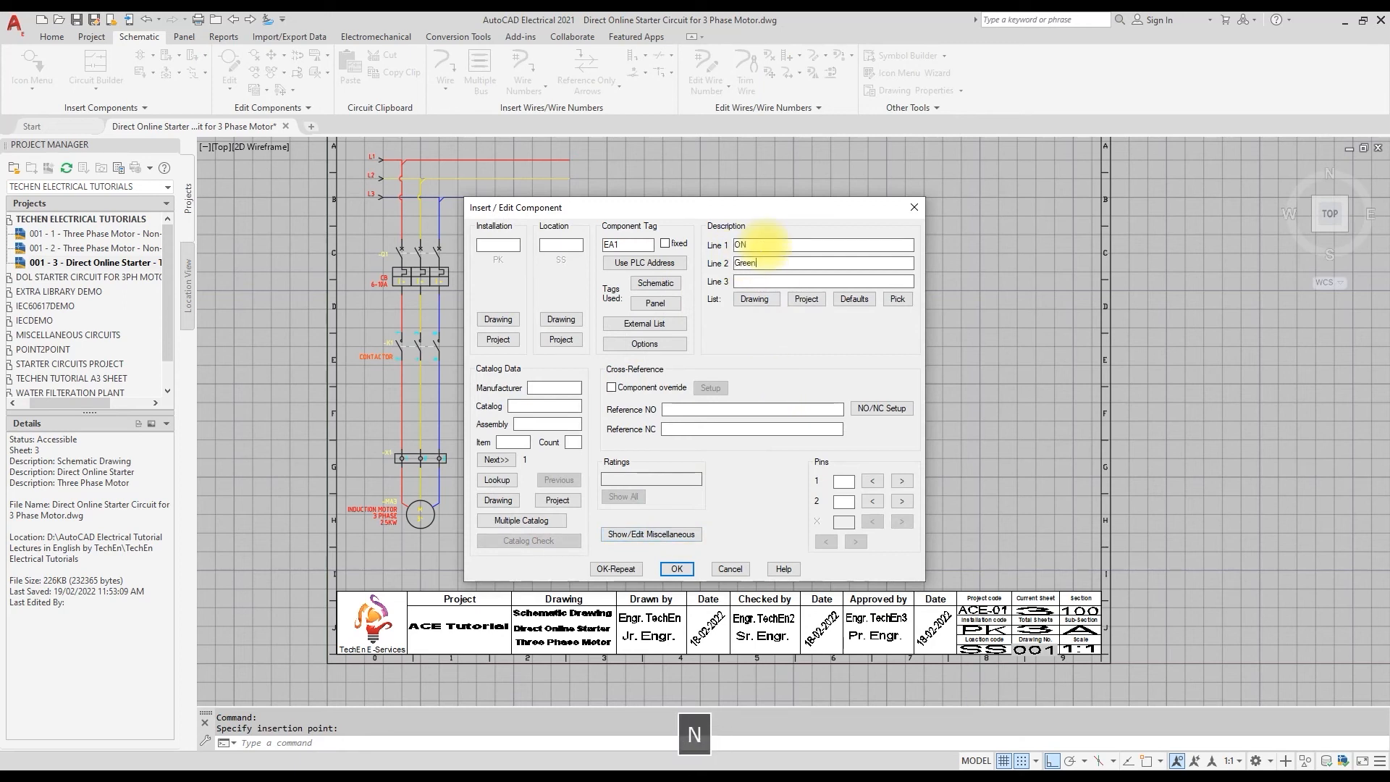
click(676, 568)
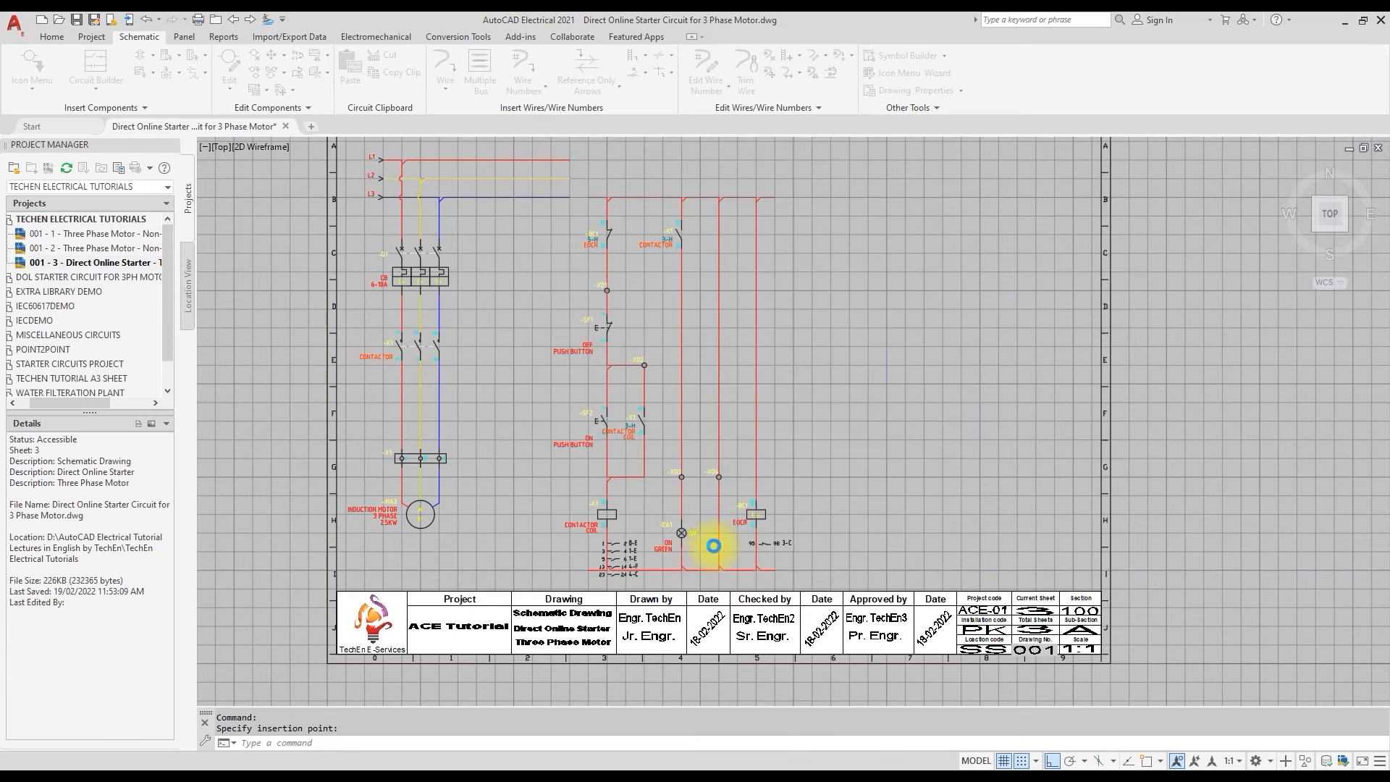
Insert a relay NC contact on the fourth rung, level with the third rung's K1 contact
click(32, 83)
click(55, 111)
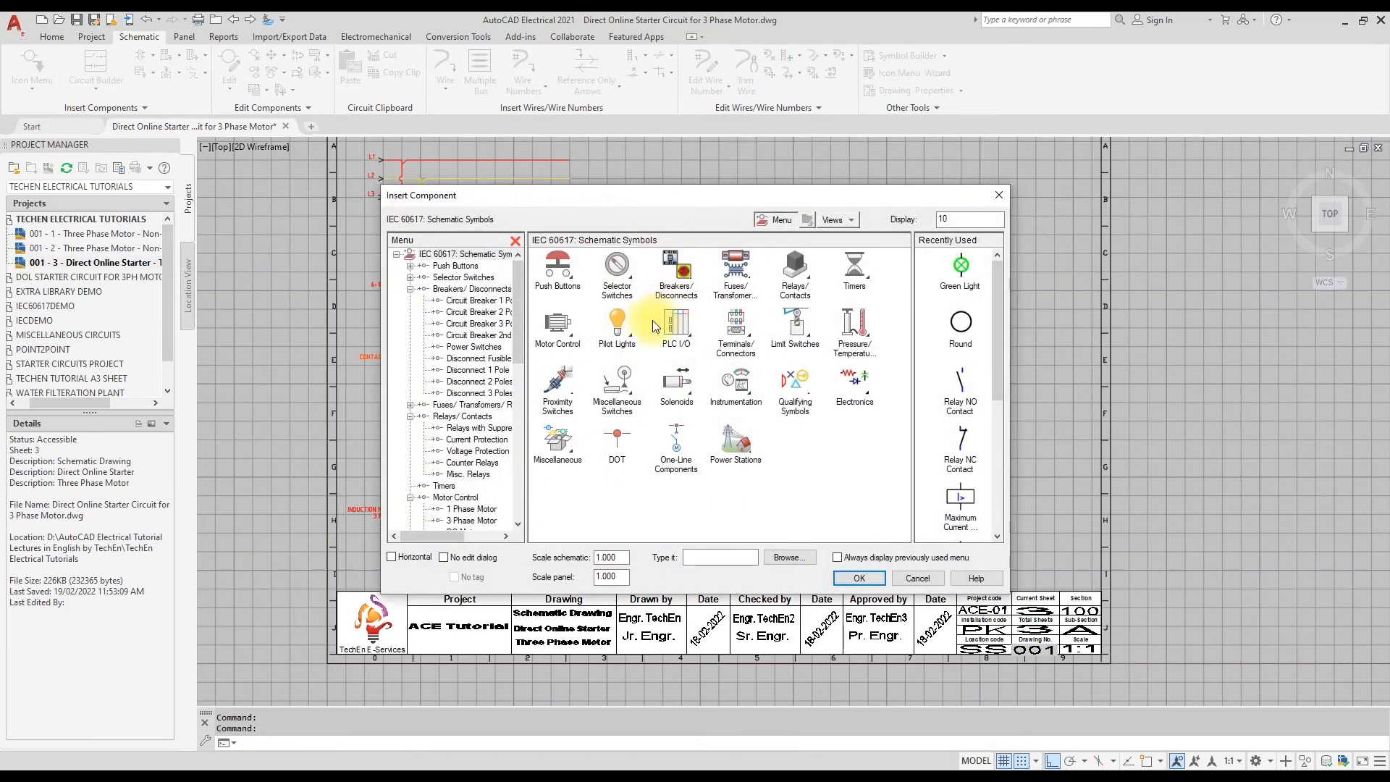
click(794, 272)
drag(653, 200, 300, 120)
click(287, 207)
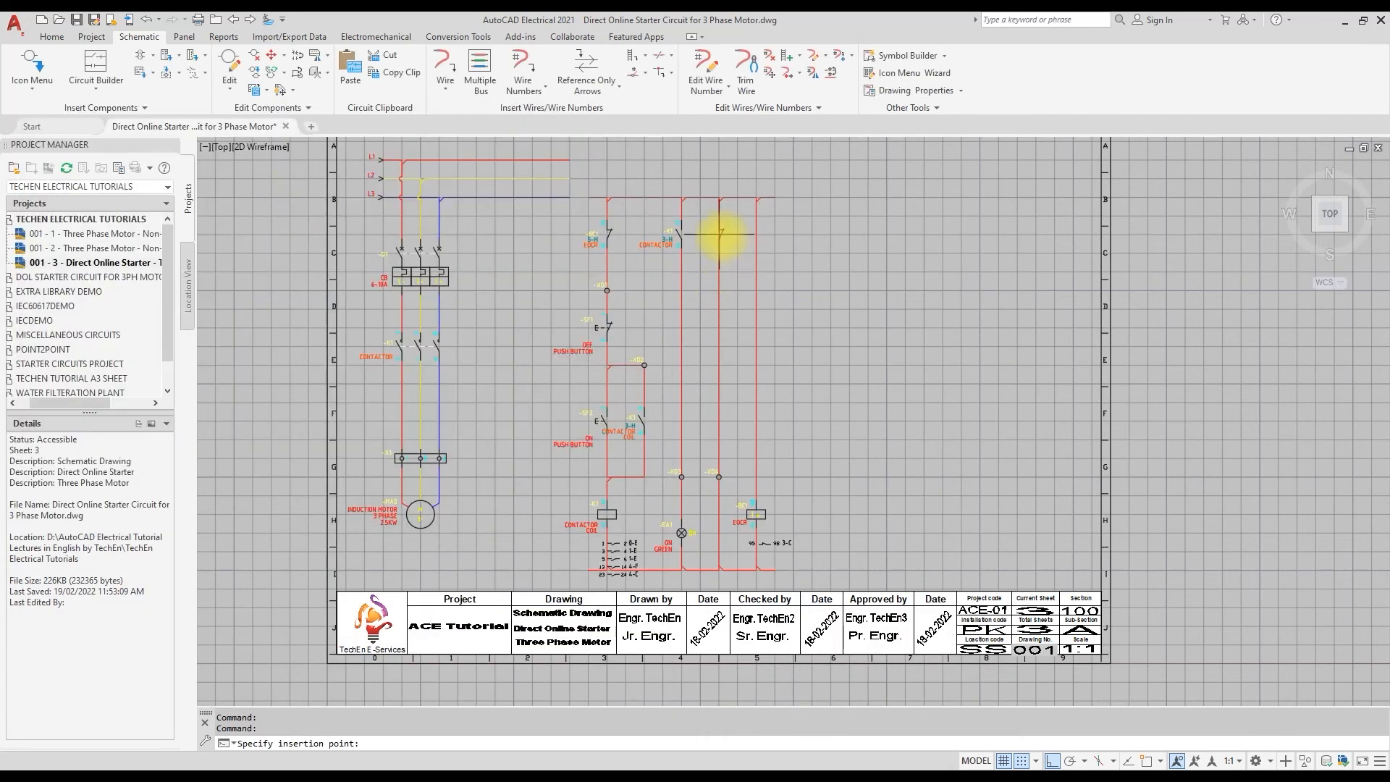
click(719, 233)
Turn snap off and link the fourth rung's NC contact to the K1 contactor coil as its parent
click(634, 357)
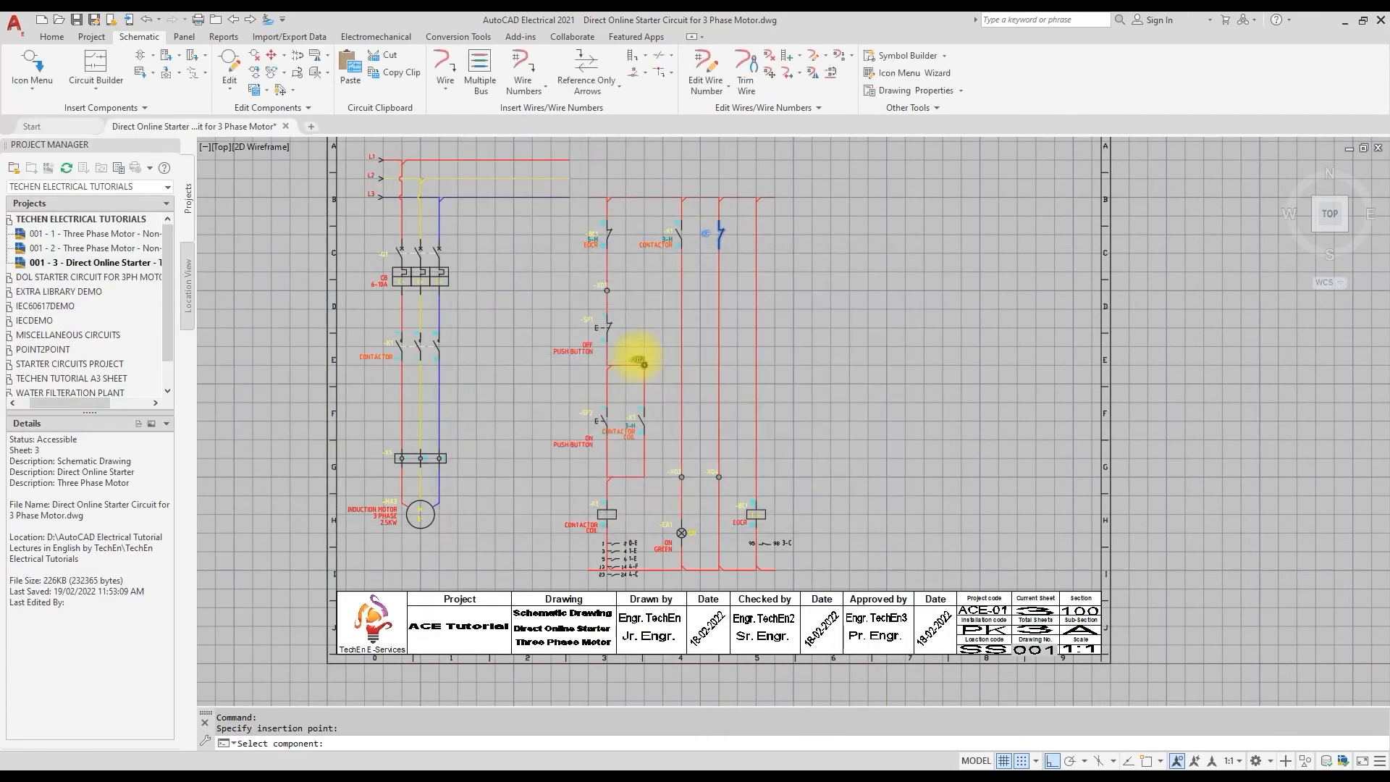
click(1020, 760)
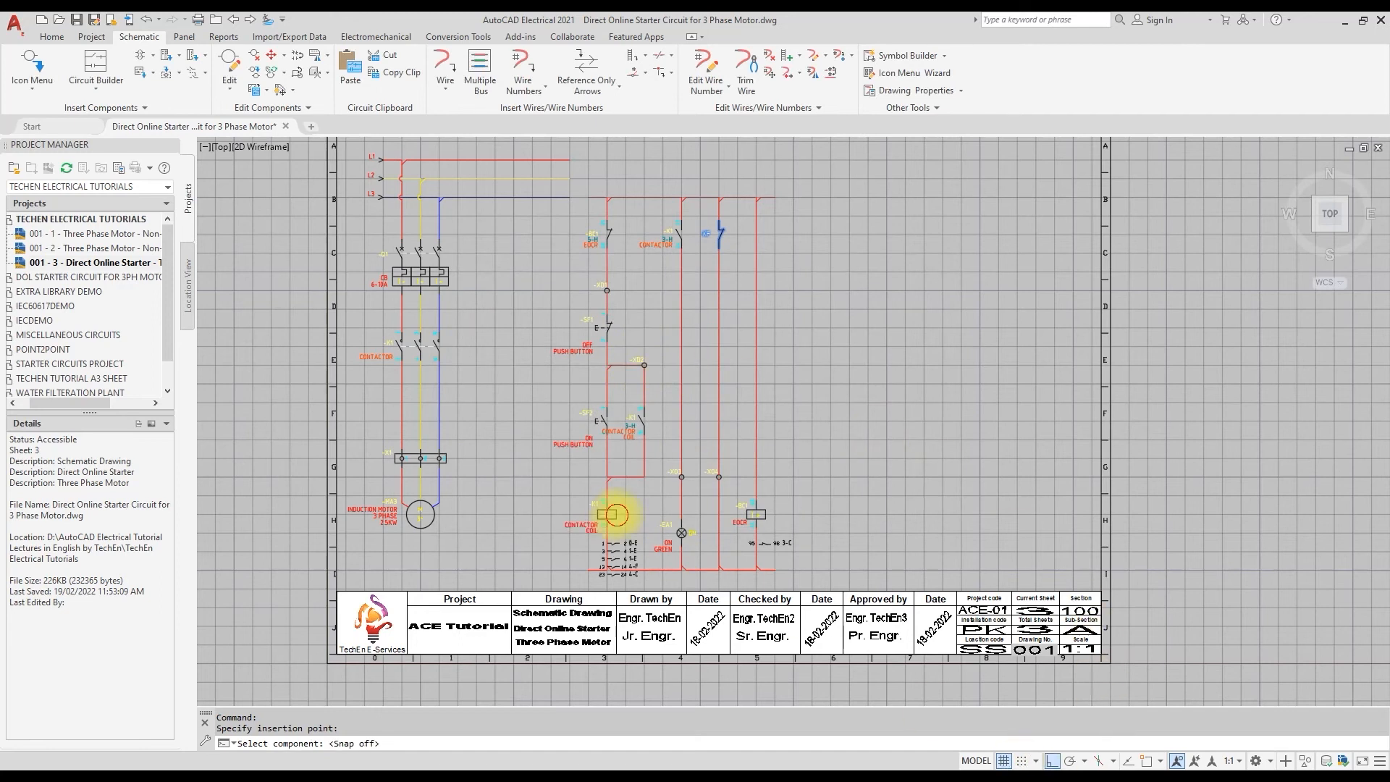
click(616, 515)
click(664, 433)
Clear the NC contact's second description line, assign pins 21 and 22, and accept the component
drag(757, 312, 712, 314)
key(BackSpace)
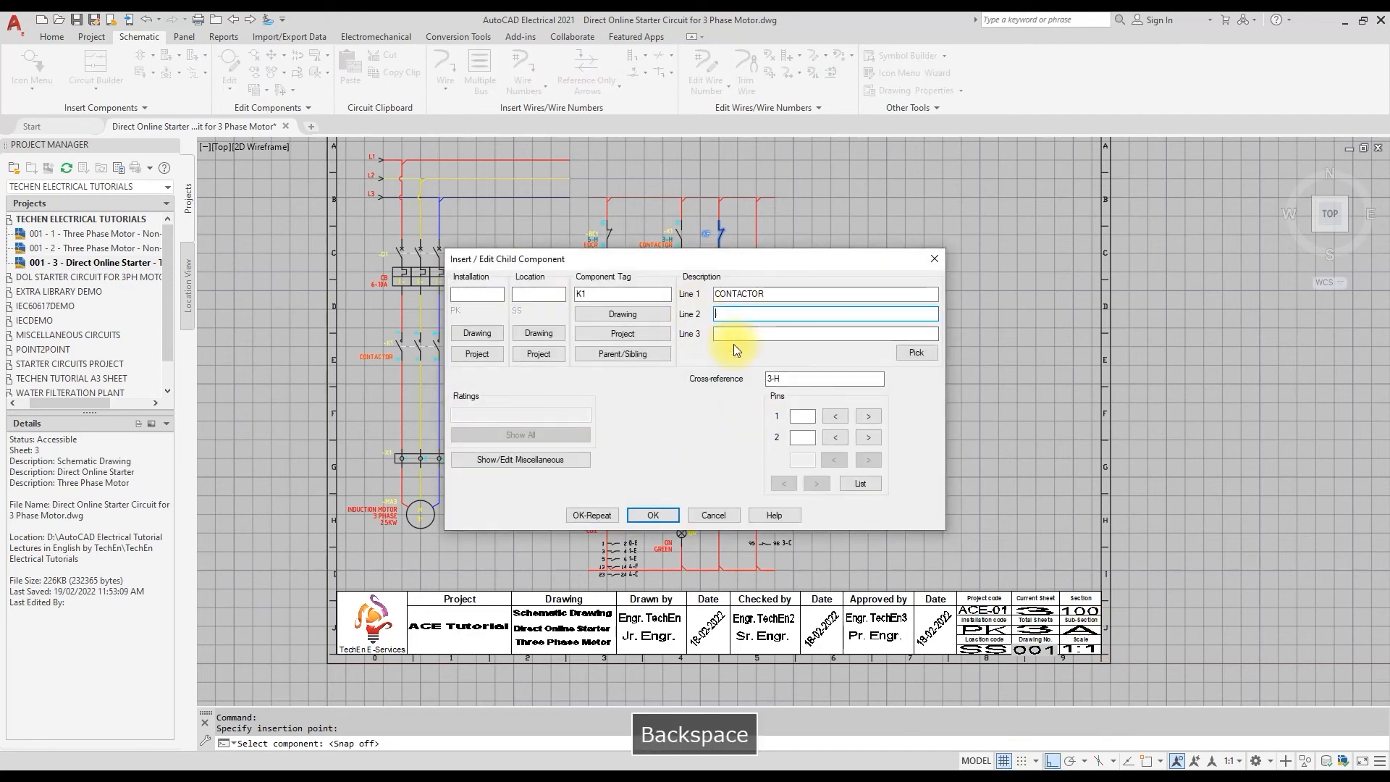
click(802, 415)
text(21)
click(800, 438)
text(22)
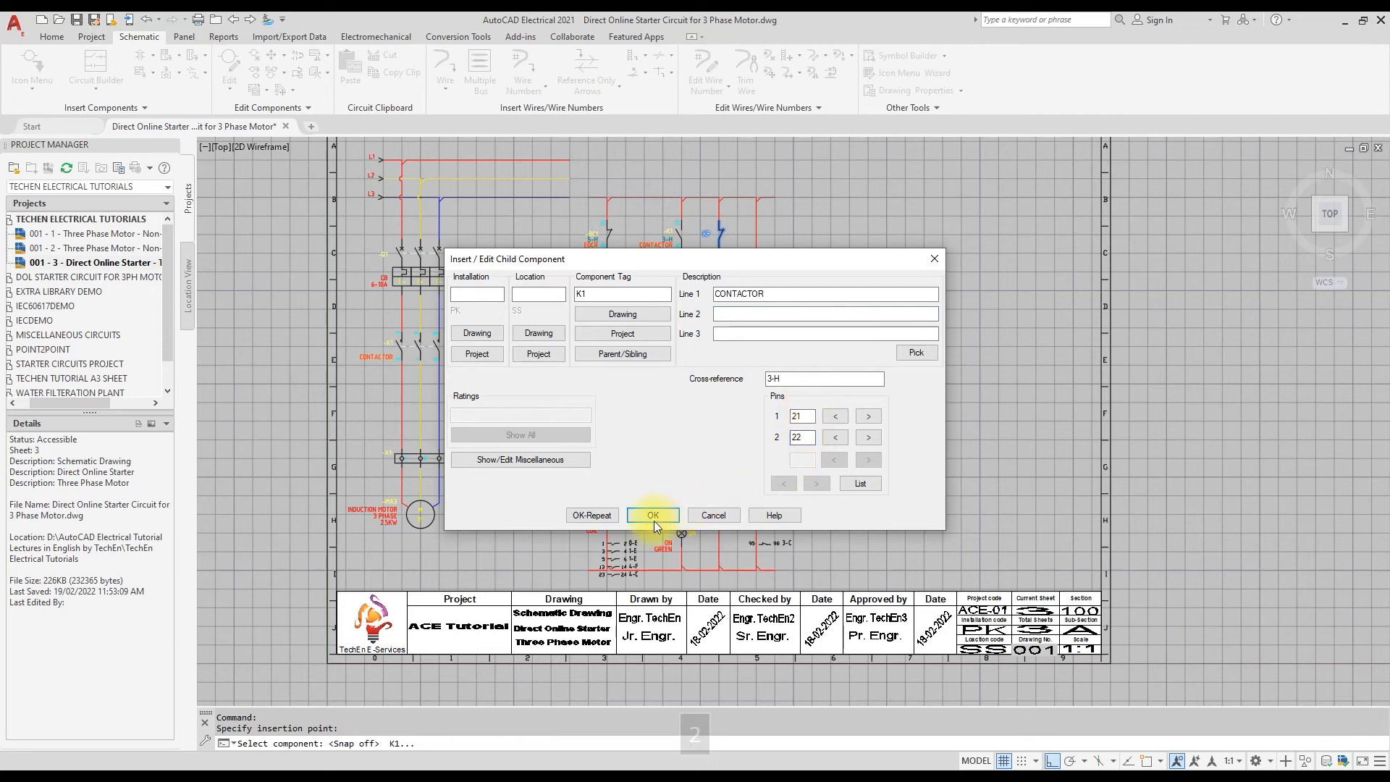
click(652, 515)
Insert a red standard pilot light on the fourth rung, level with the green light, with snap turned on
click(32, 83)
click(660, 264)
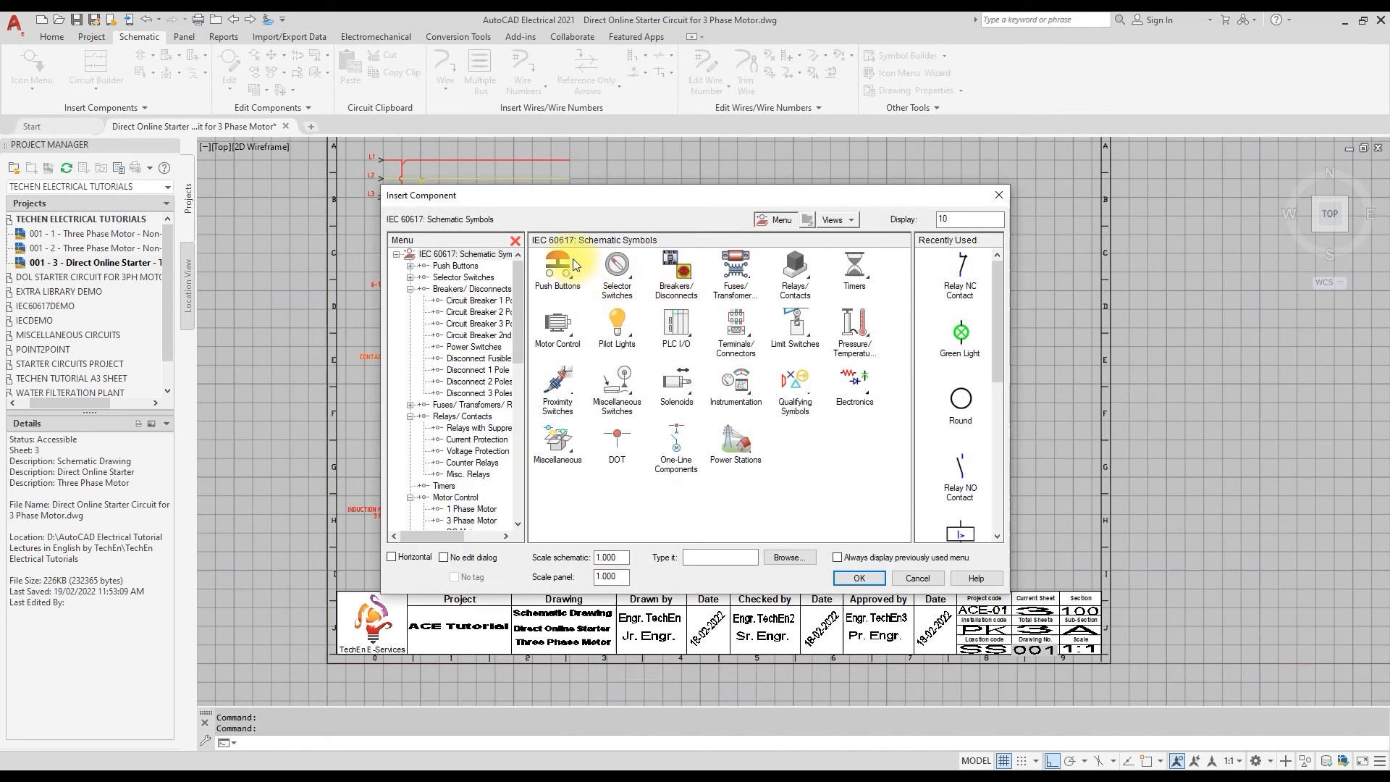
click(615, 321)
click(563, 272)
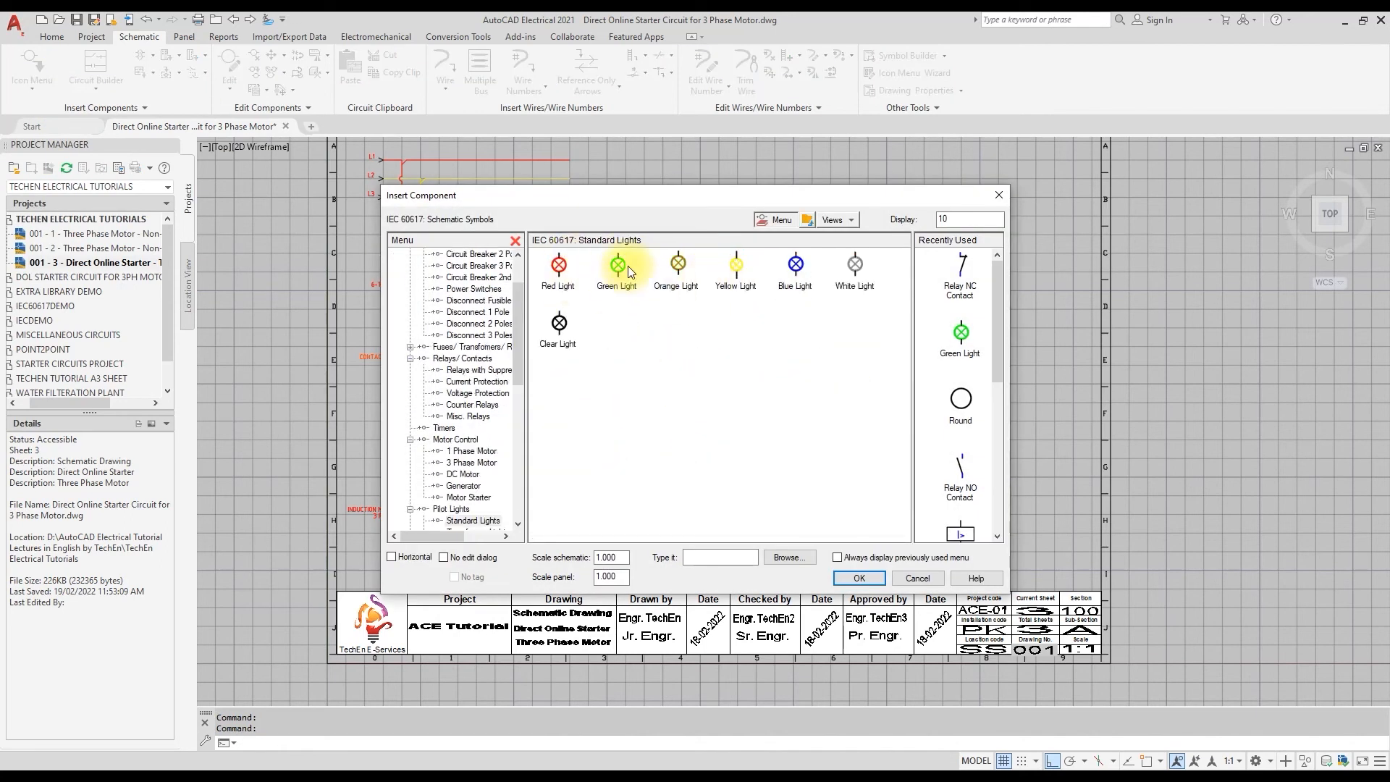
click(559, 273)
click(1021, 761)
click(719, 533)
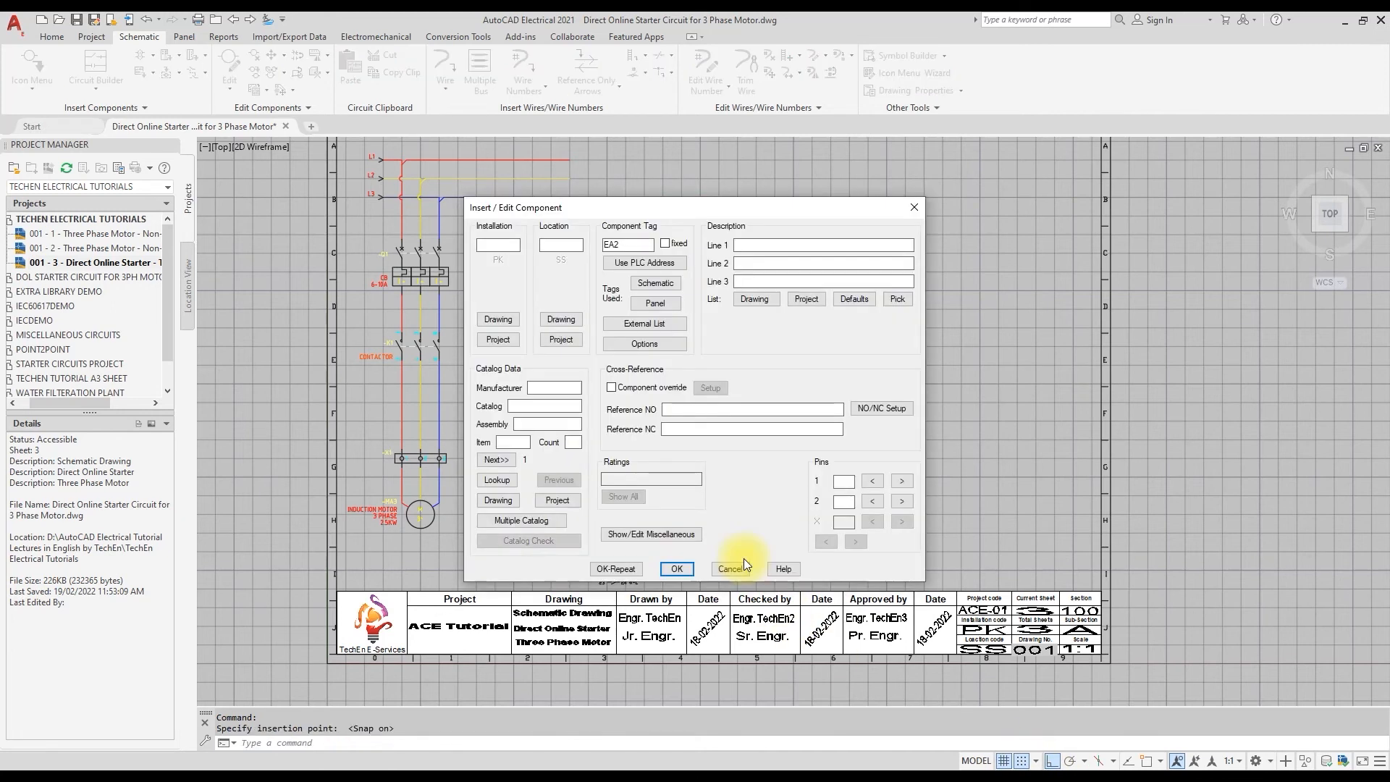
Describe the fourth rung's light as OFF on line 1 and Red on line 2, and accept the component
click(790, 245)
text(OFF)
key(Tab)
text(Red)
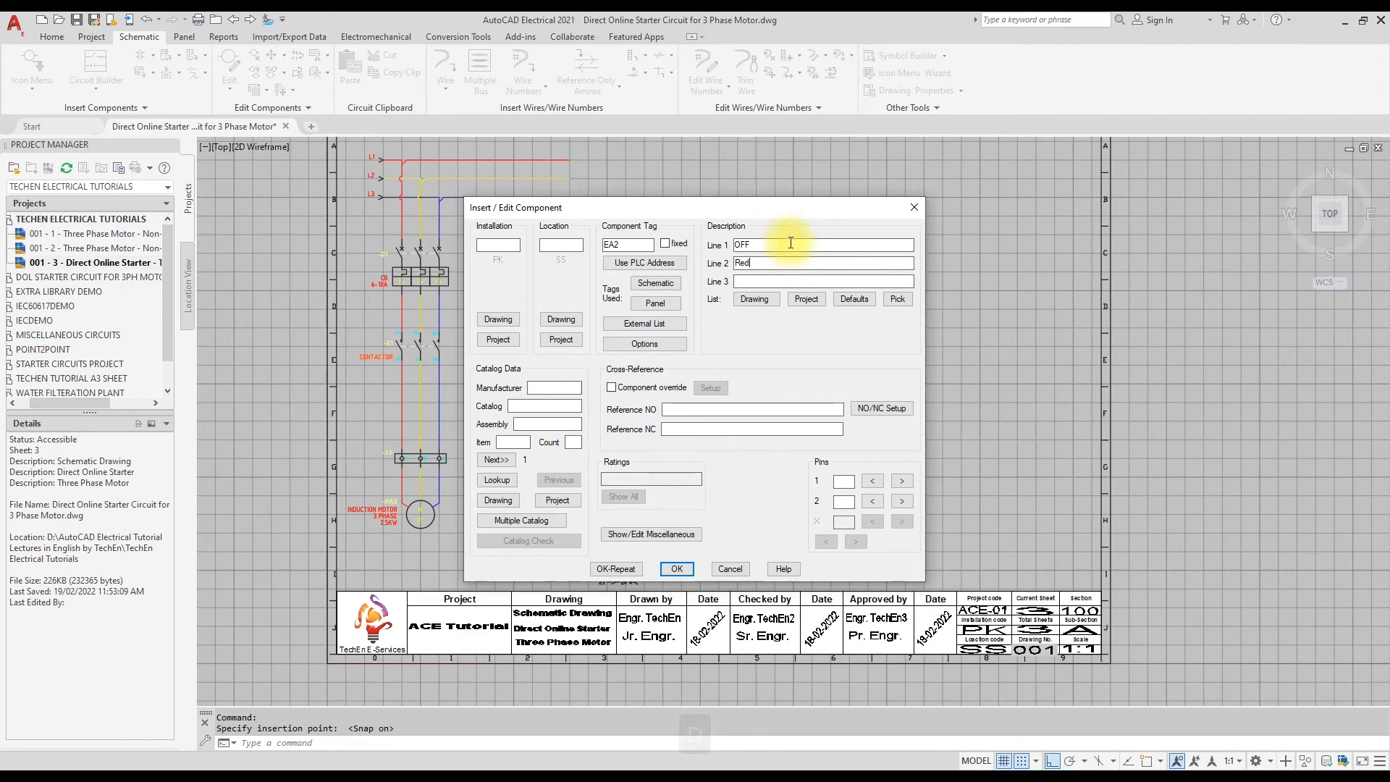
click(676, 568)
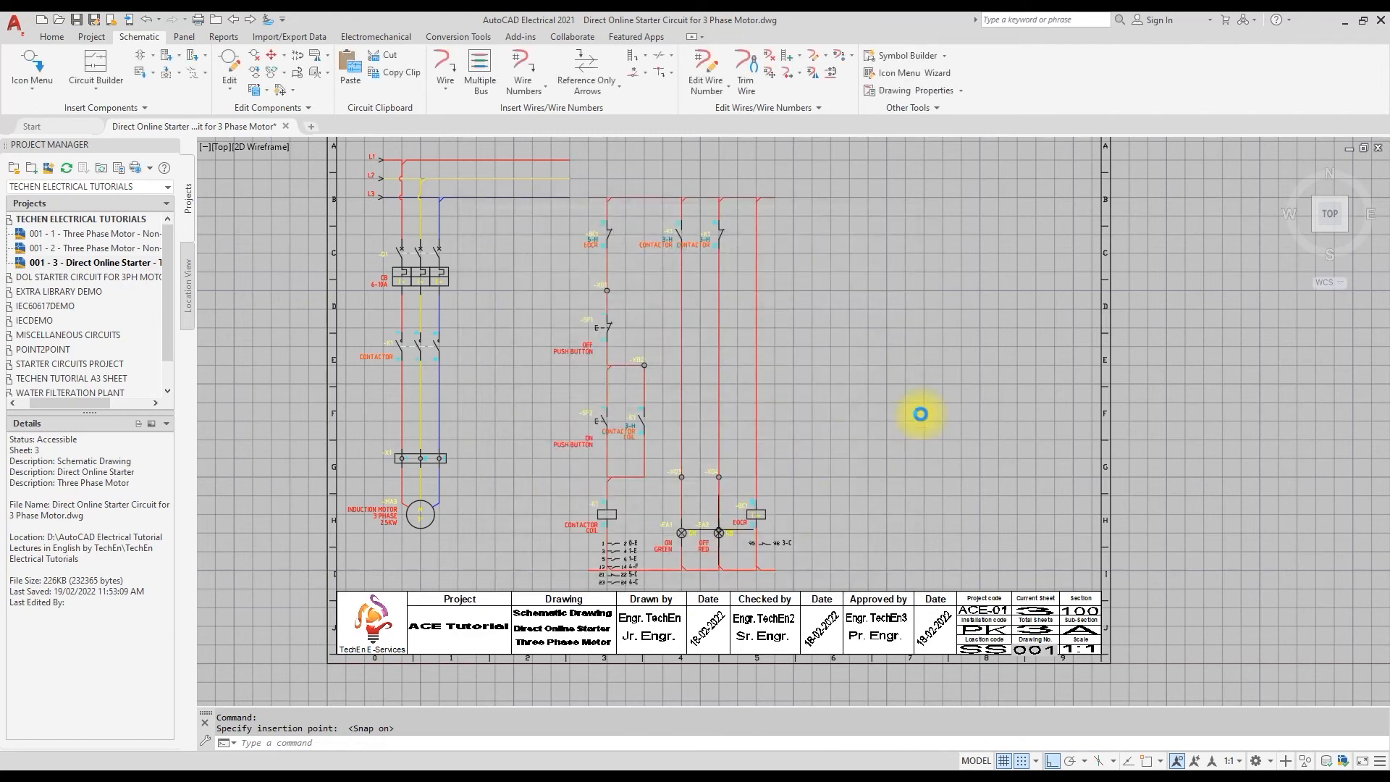
Scoot the EOCR coil up along its rung to about the level of sheet row F
right_click(758, 512)
right_click(762, 508)
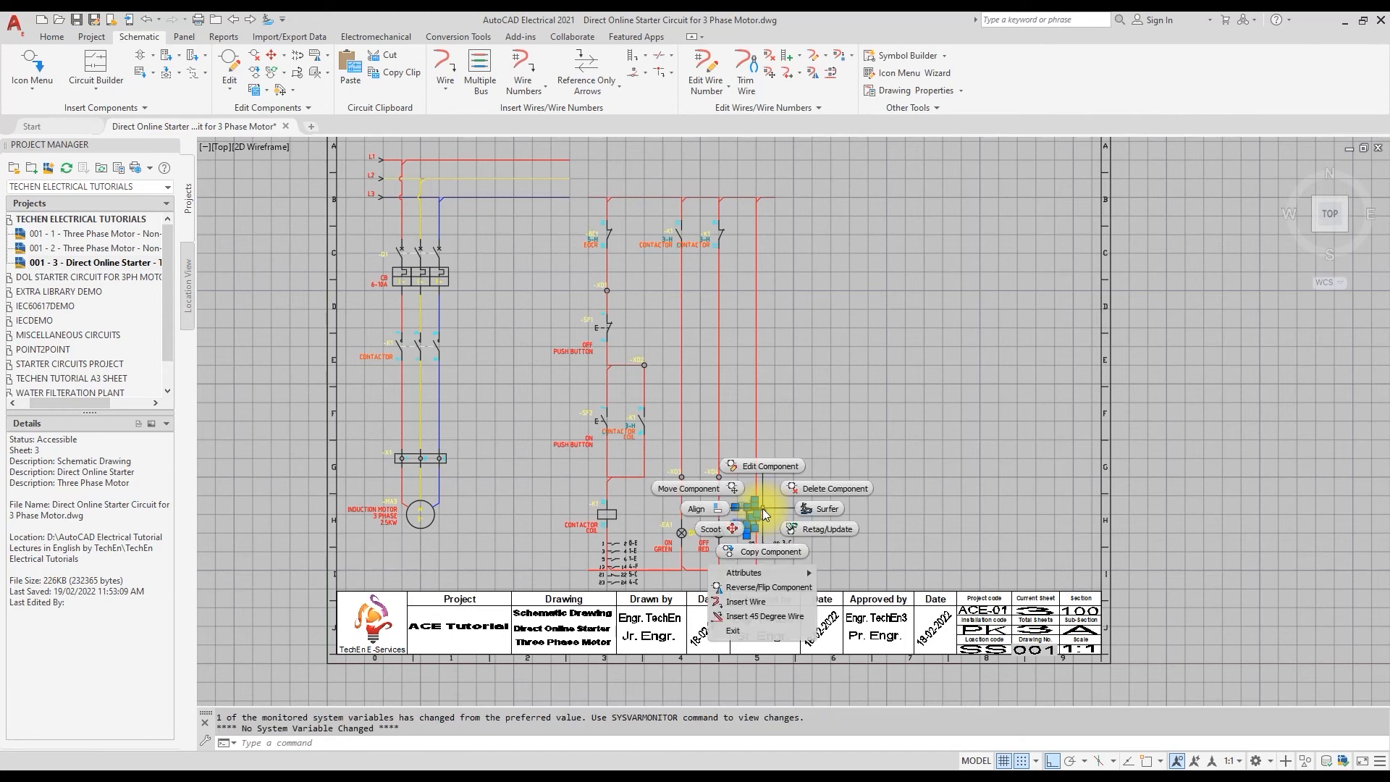
click(716, 530)
click(756, 408)
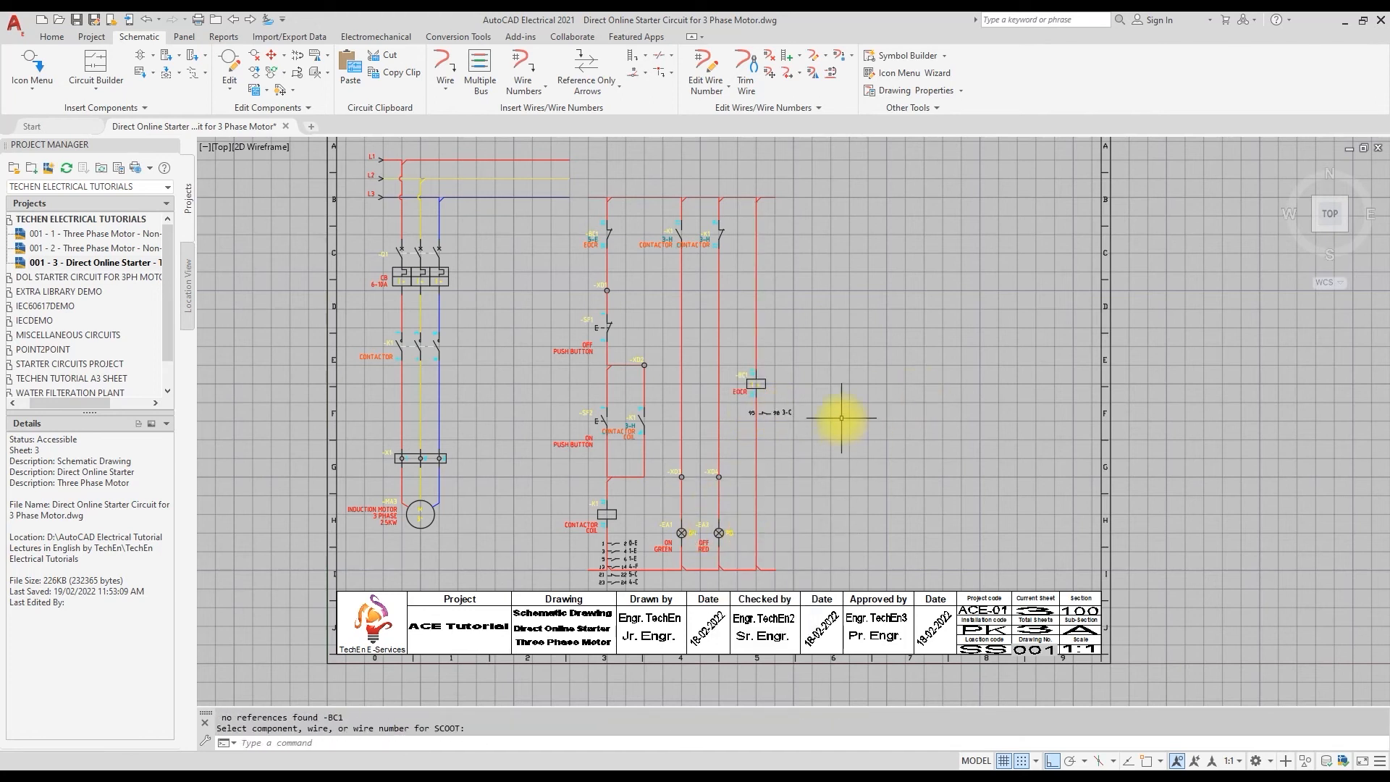
Draw a RED_2.5mm^2 wire that extends the ladder's bottom connecting wire leftward past the contactor coil rung
scroll(855, 306, down, 2)
scroll(855, 306, up, 2)
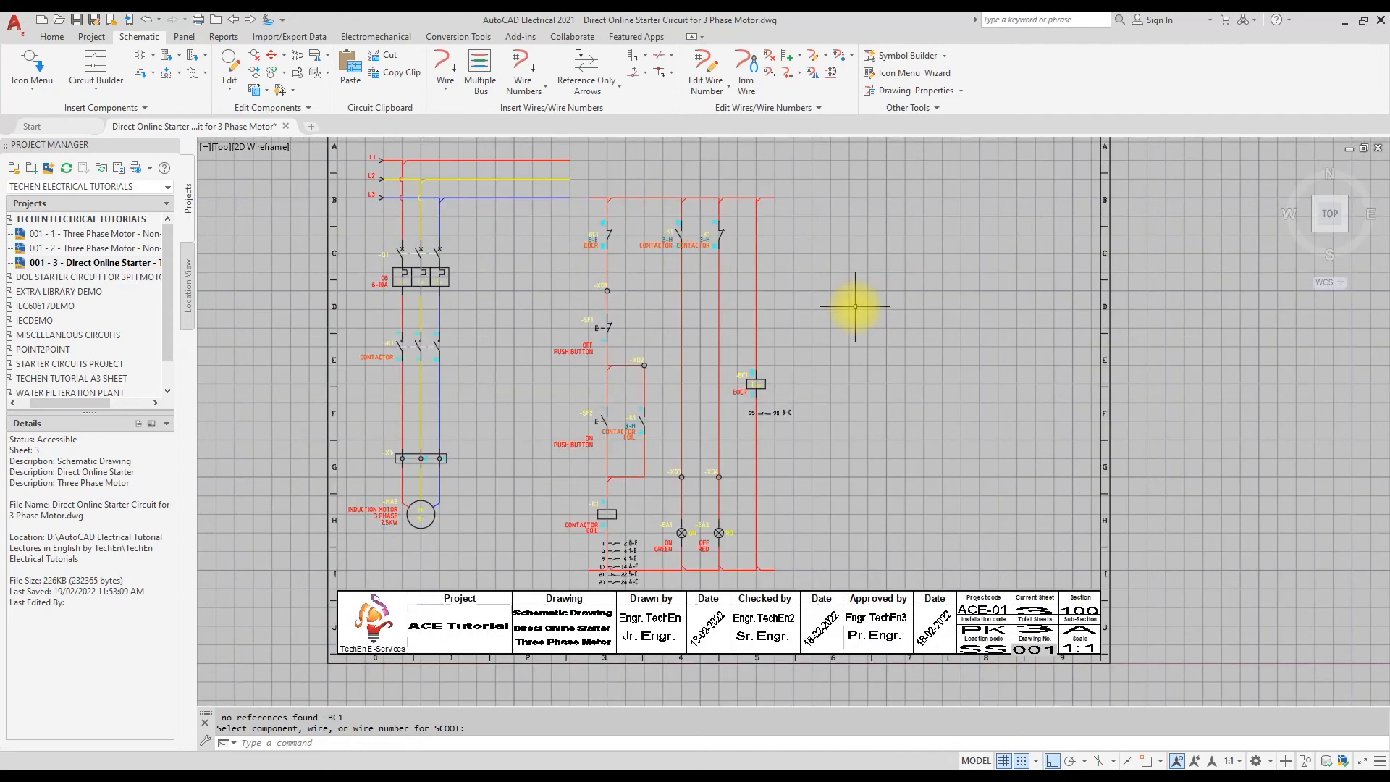
scroll(580, 434, up, 2)
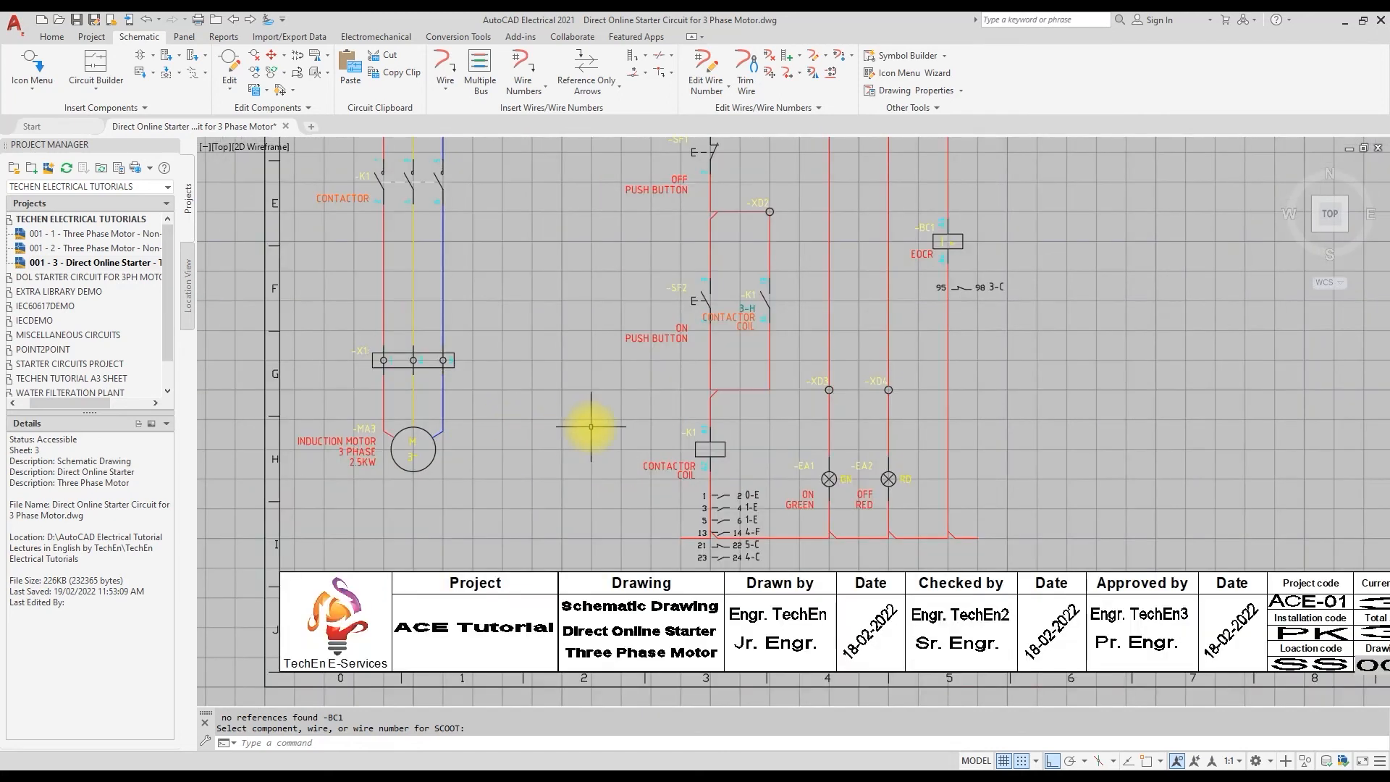
click(444, 85)
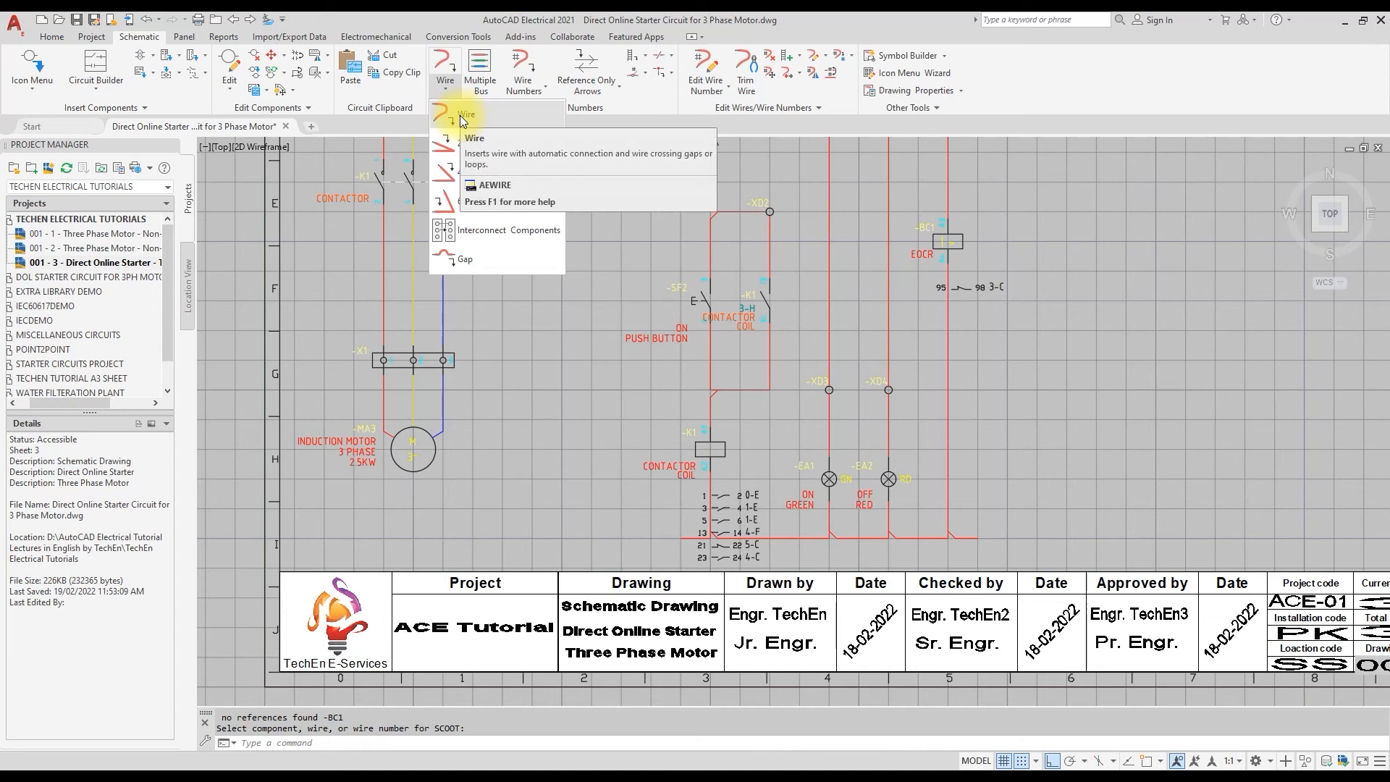
click(459, 115)
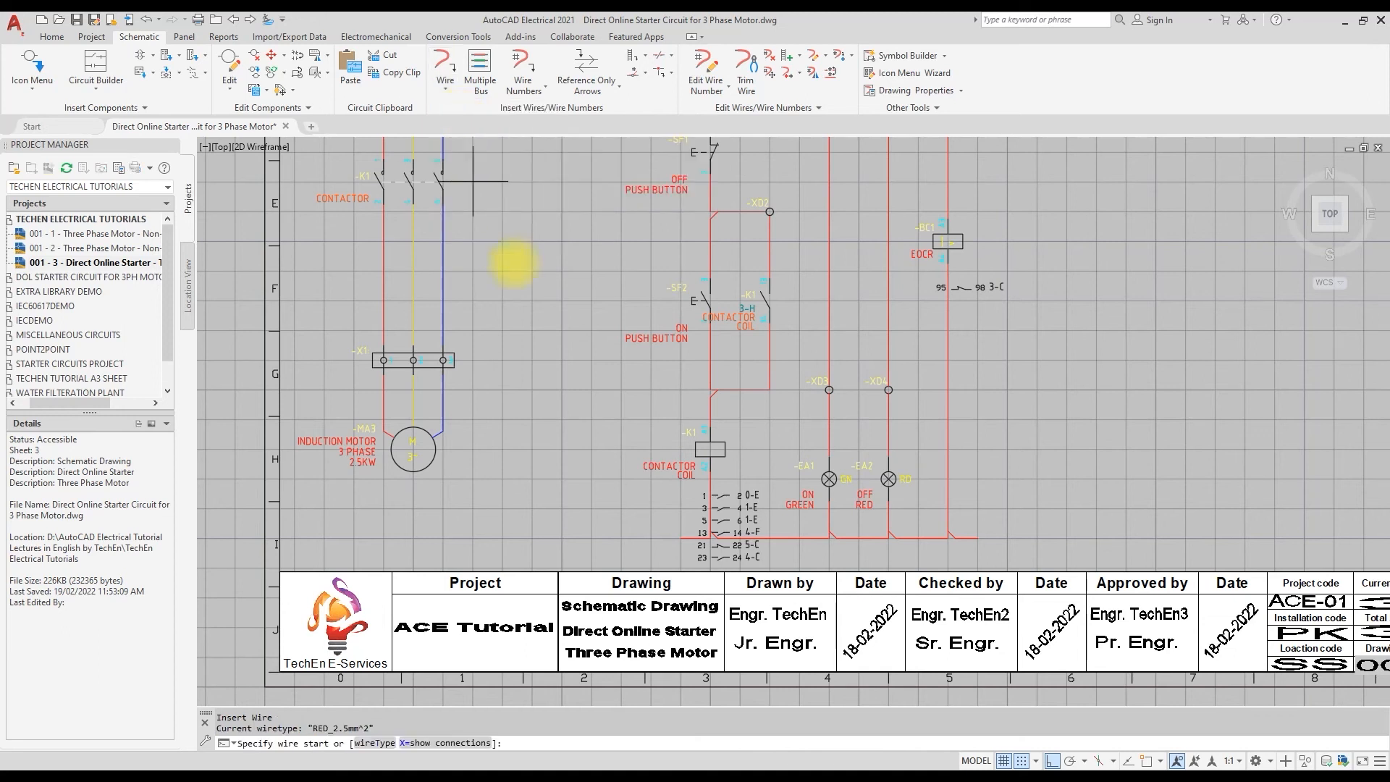
click(534, 537)
click(664, 537)
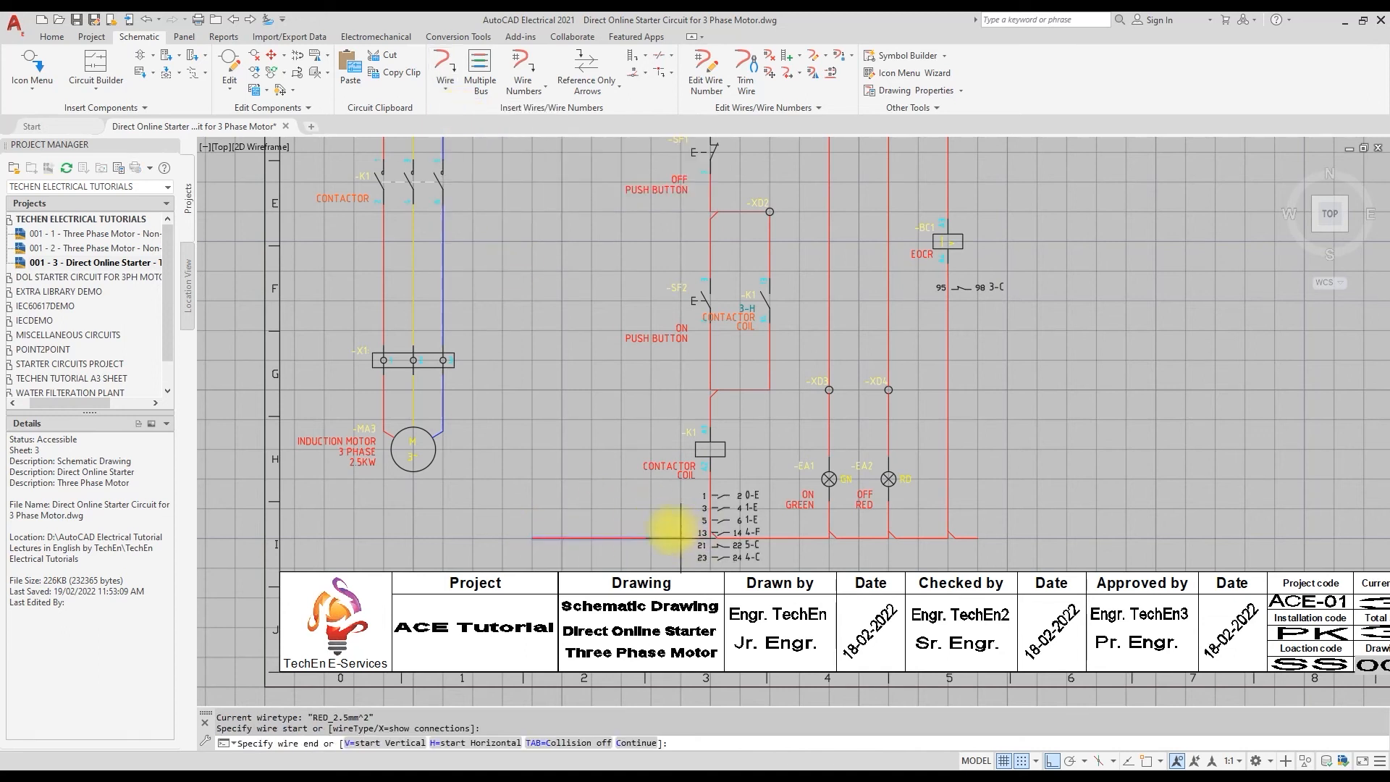
key(Escape)
key(Escape)
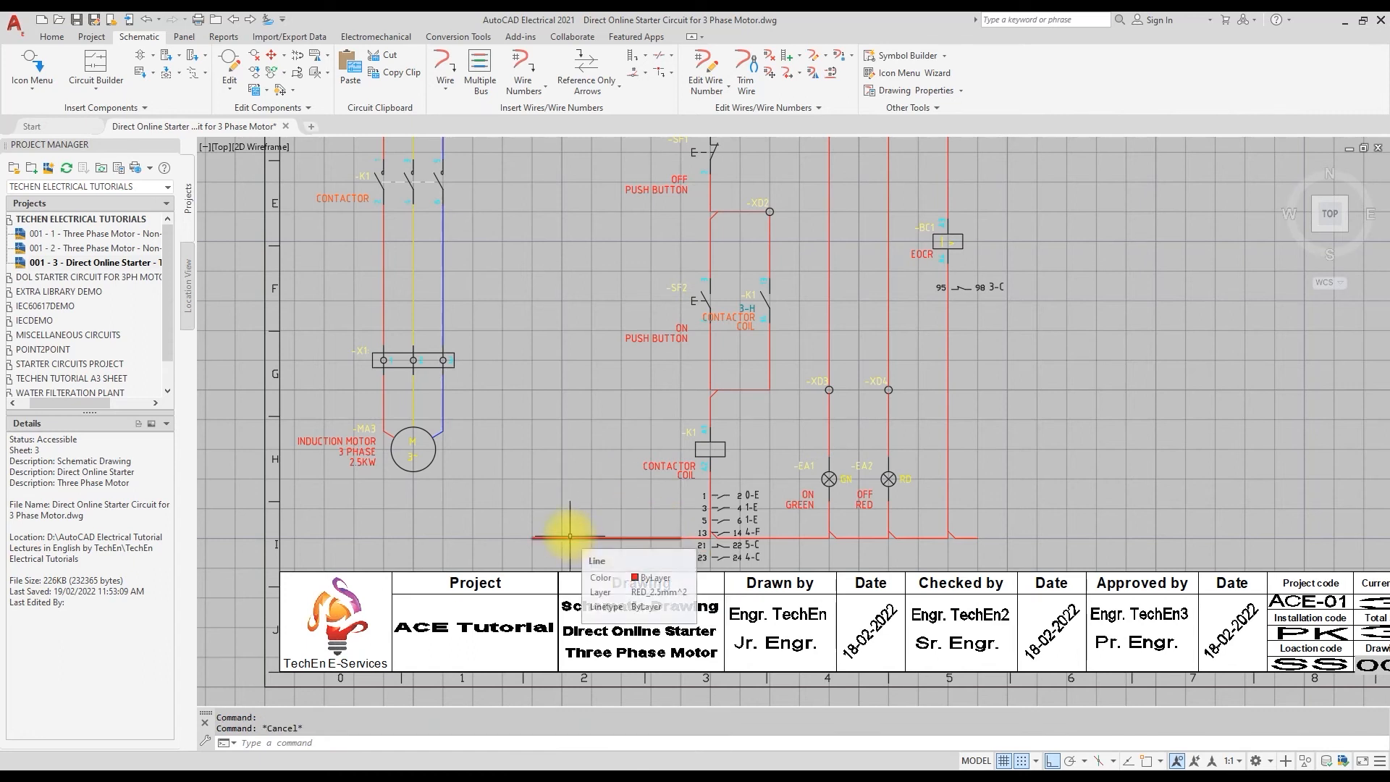
Place a reference-only arrow at the left end of the bottom connecting wire and describe it as N
click(592, 97)
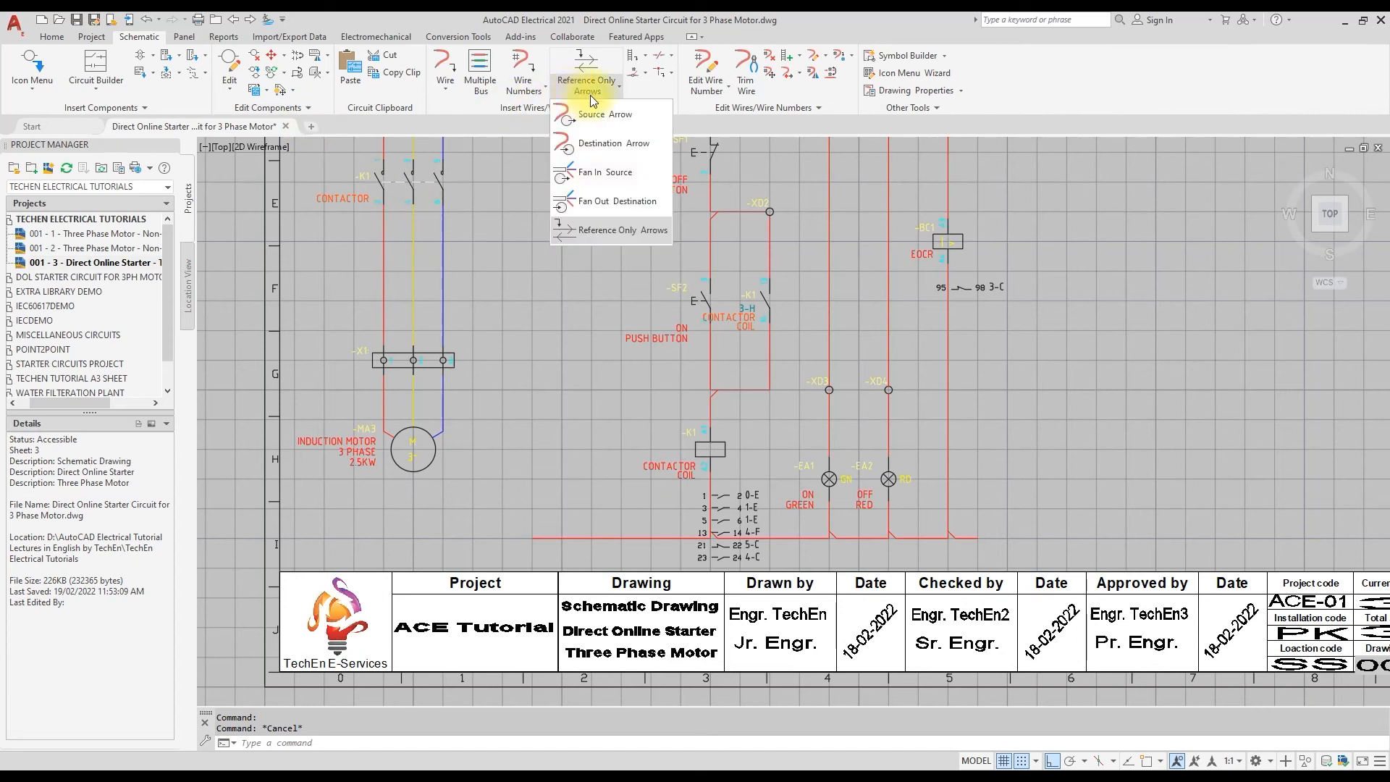
click(580, 236)
click(552, 331)
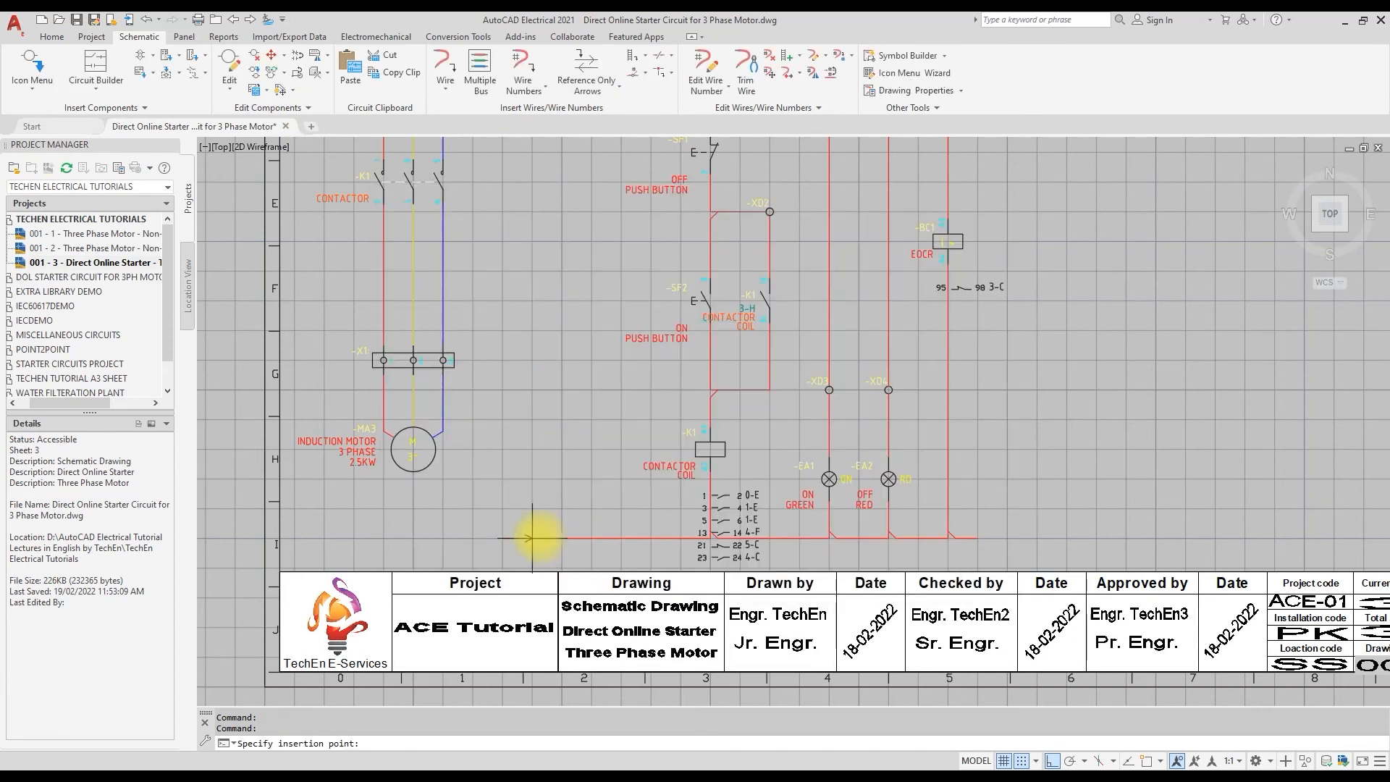
click(533, 537)
text(N)
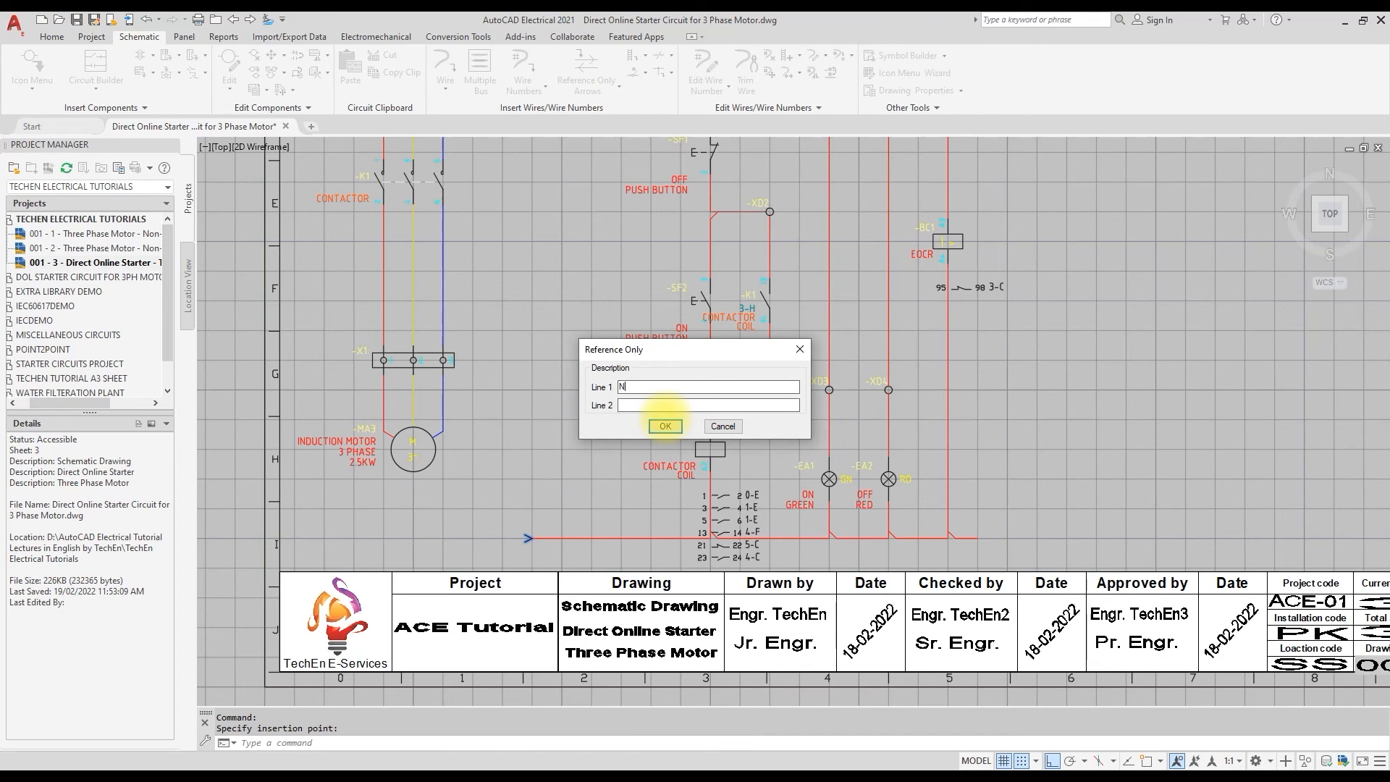
key(BackSpace)
text(N)
click(663, 428)
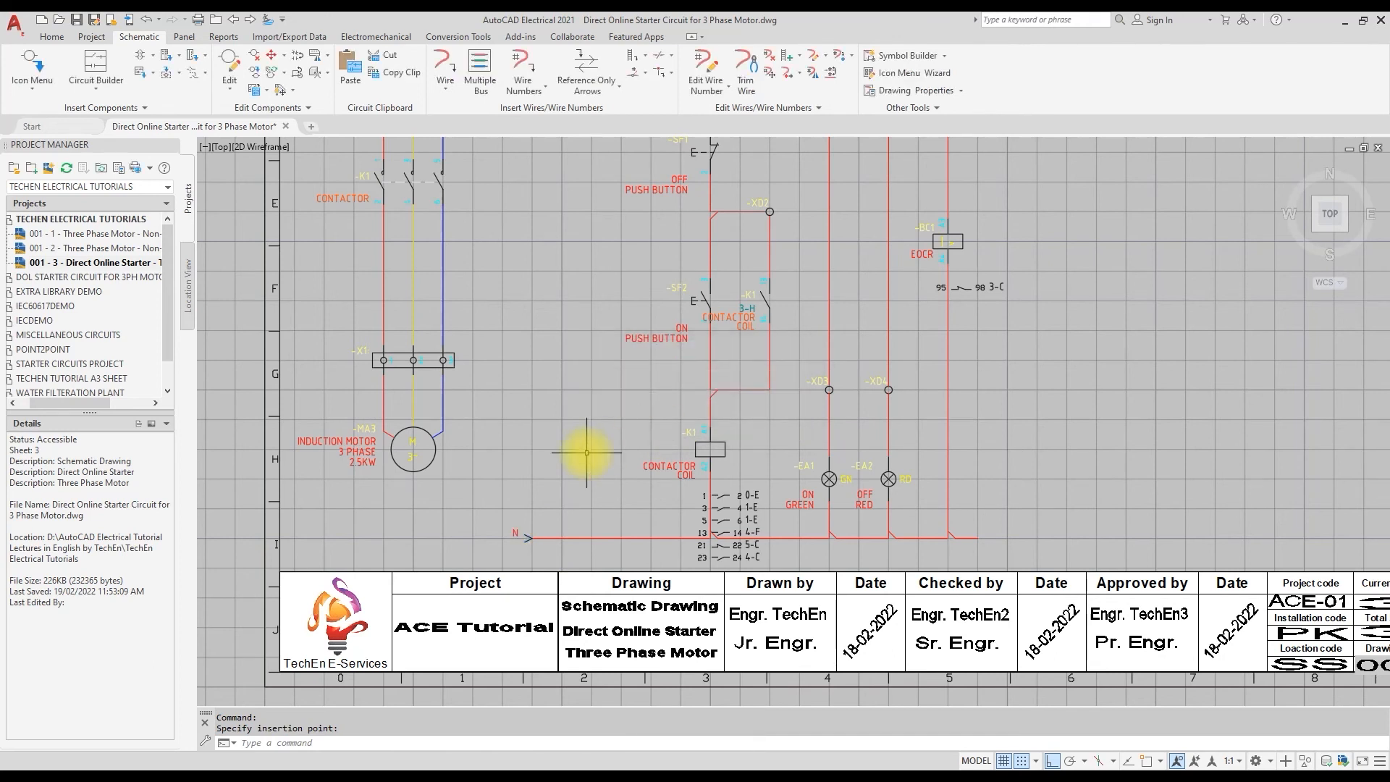
Change the whole neutral wire network to the BLK 1.0mm^2 wire type
right_click(586, 538)
click(584, 490)
scroll(540, 362, up, 14)
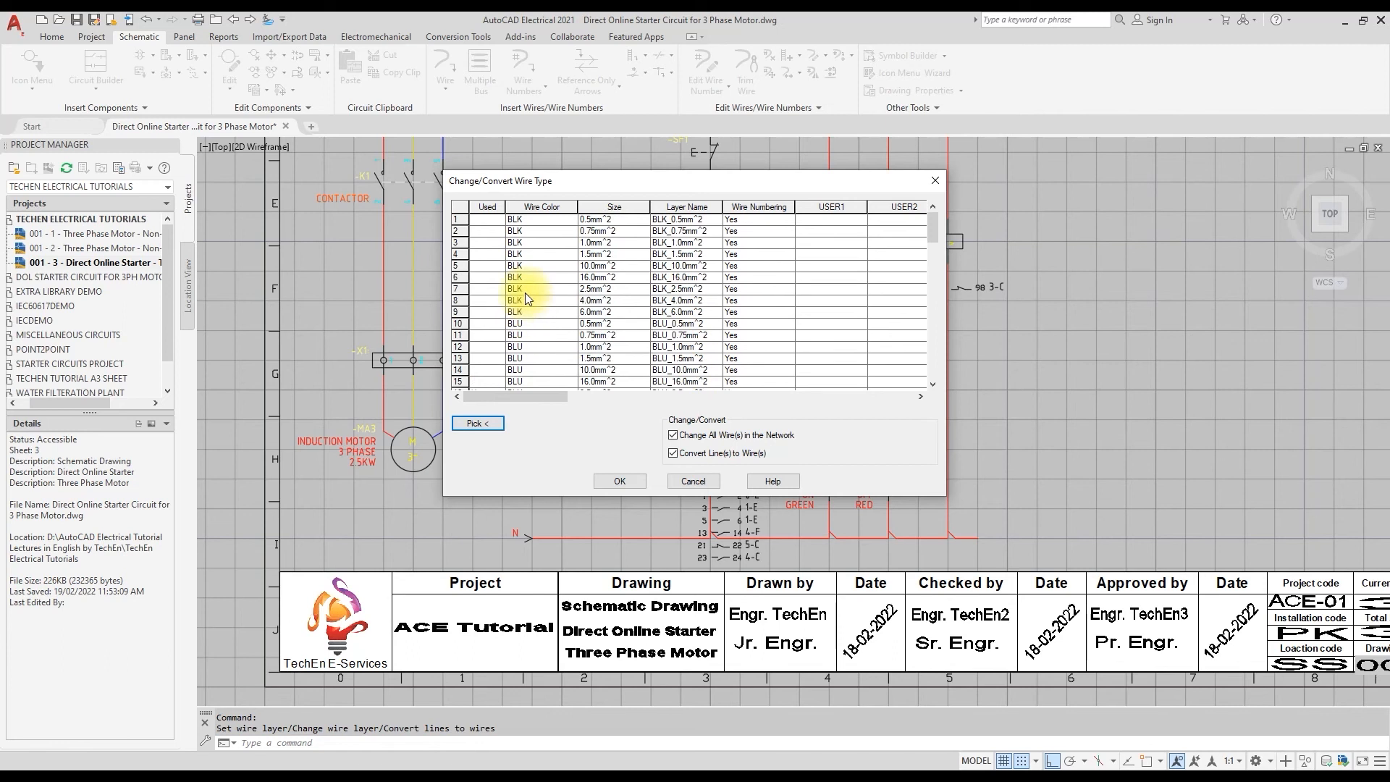
click(519, 242)
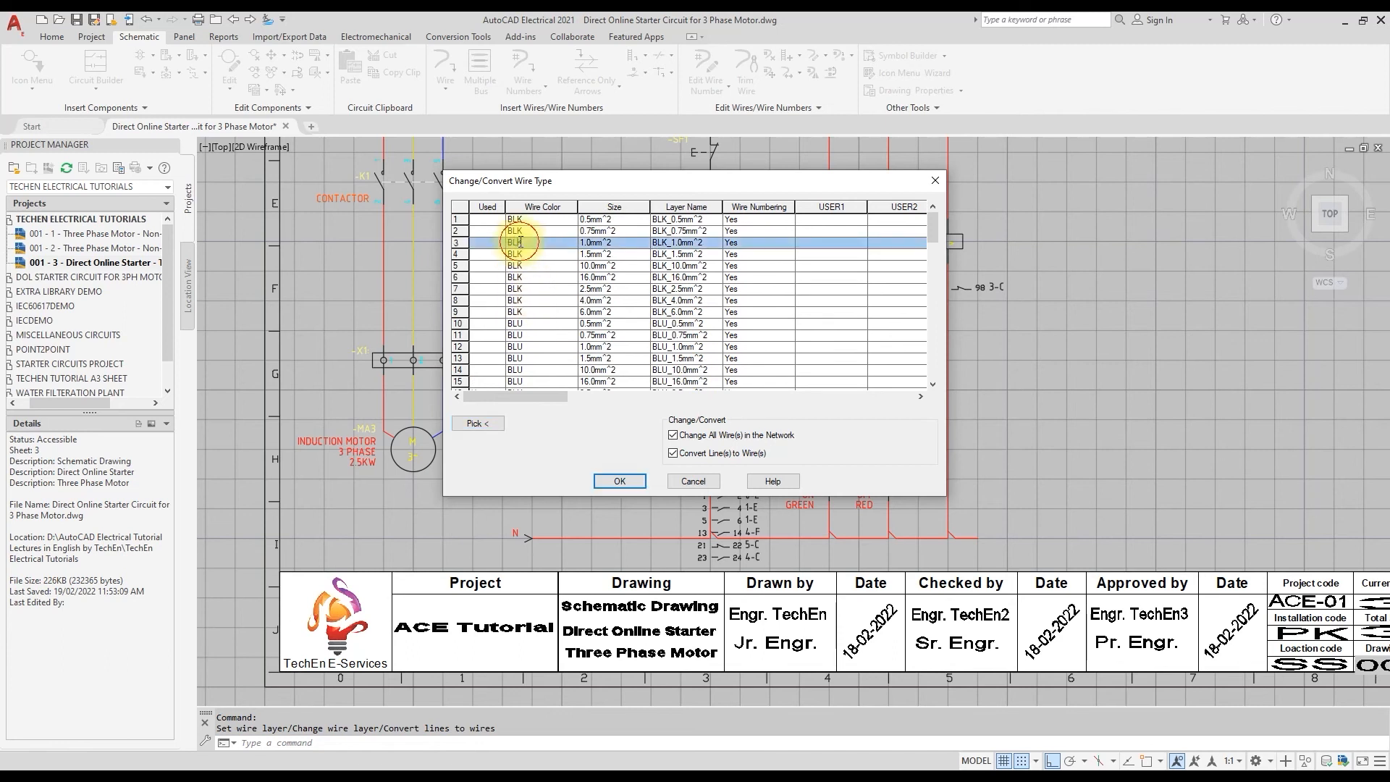
click(619, 482)
click(592, 537)
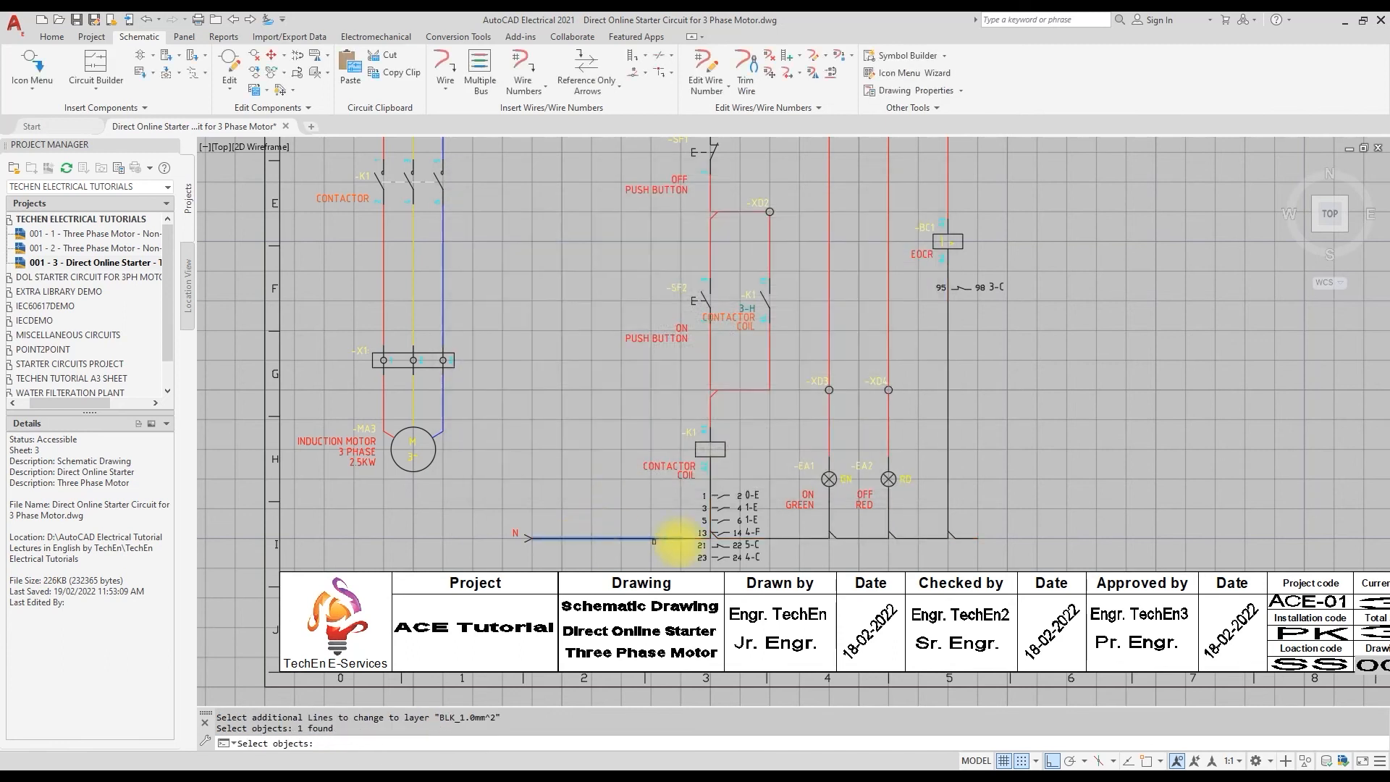
scroll(1004, 431, down, 2)
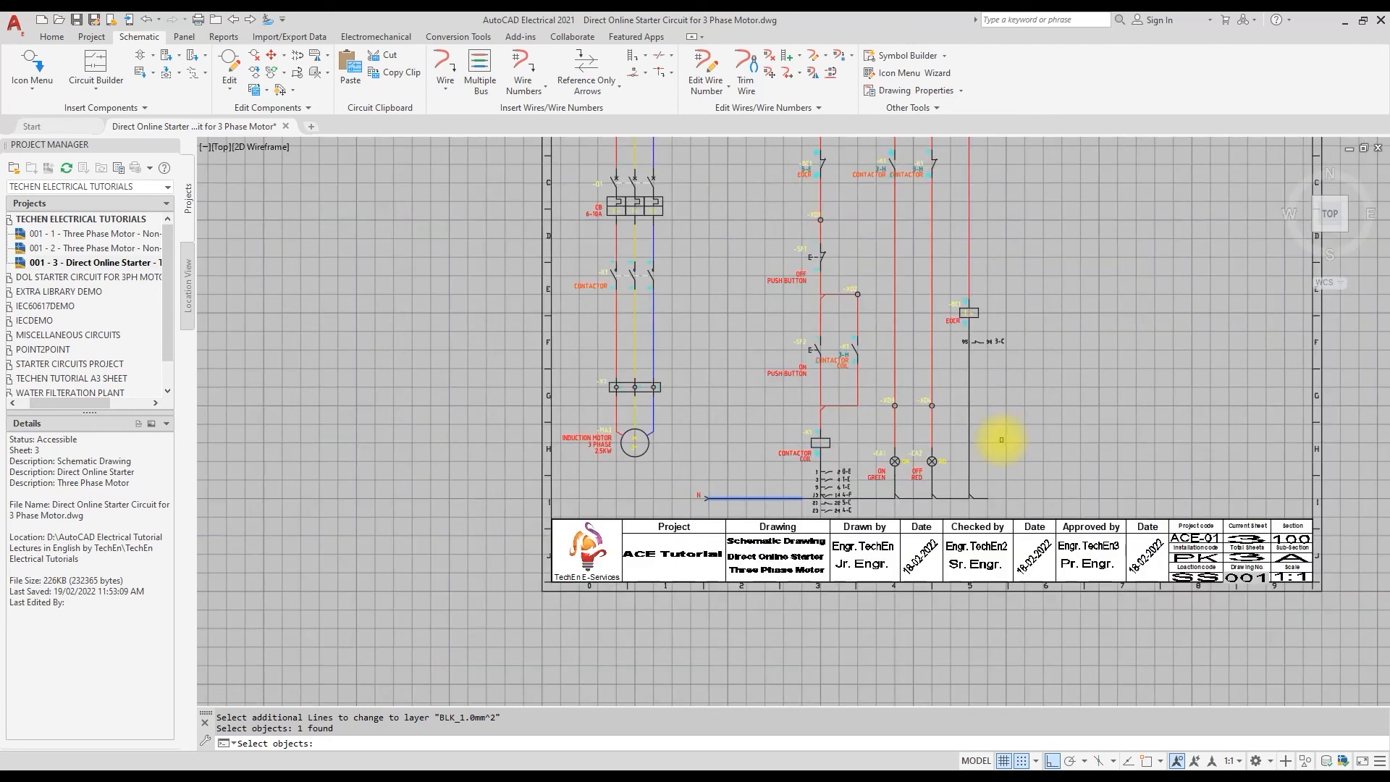
key(Return)
scroll(661, 434, down, 2)
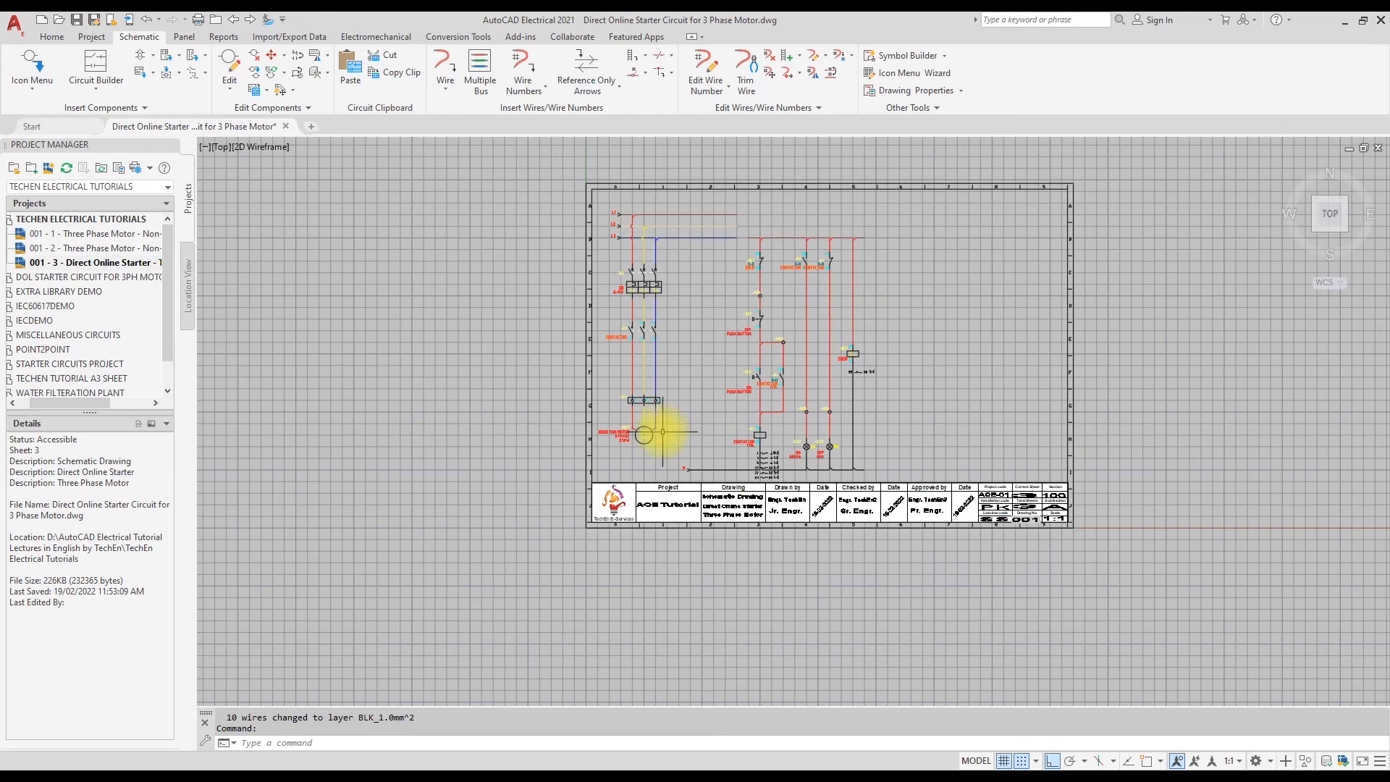
scroll(796, 196, up, 2)
scroll(796, 196, up, 2)
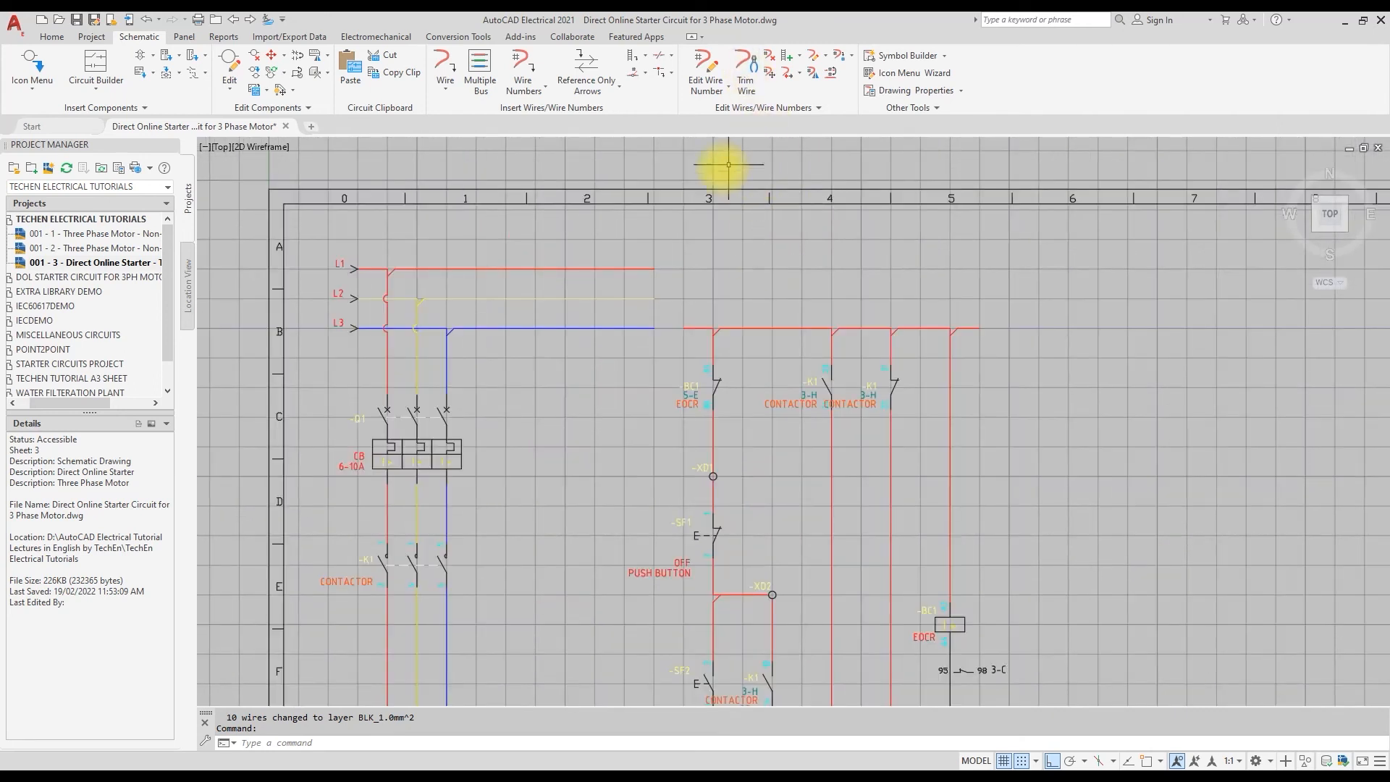
click(586, 81)
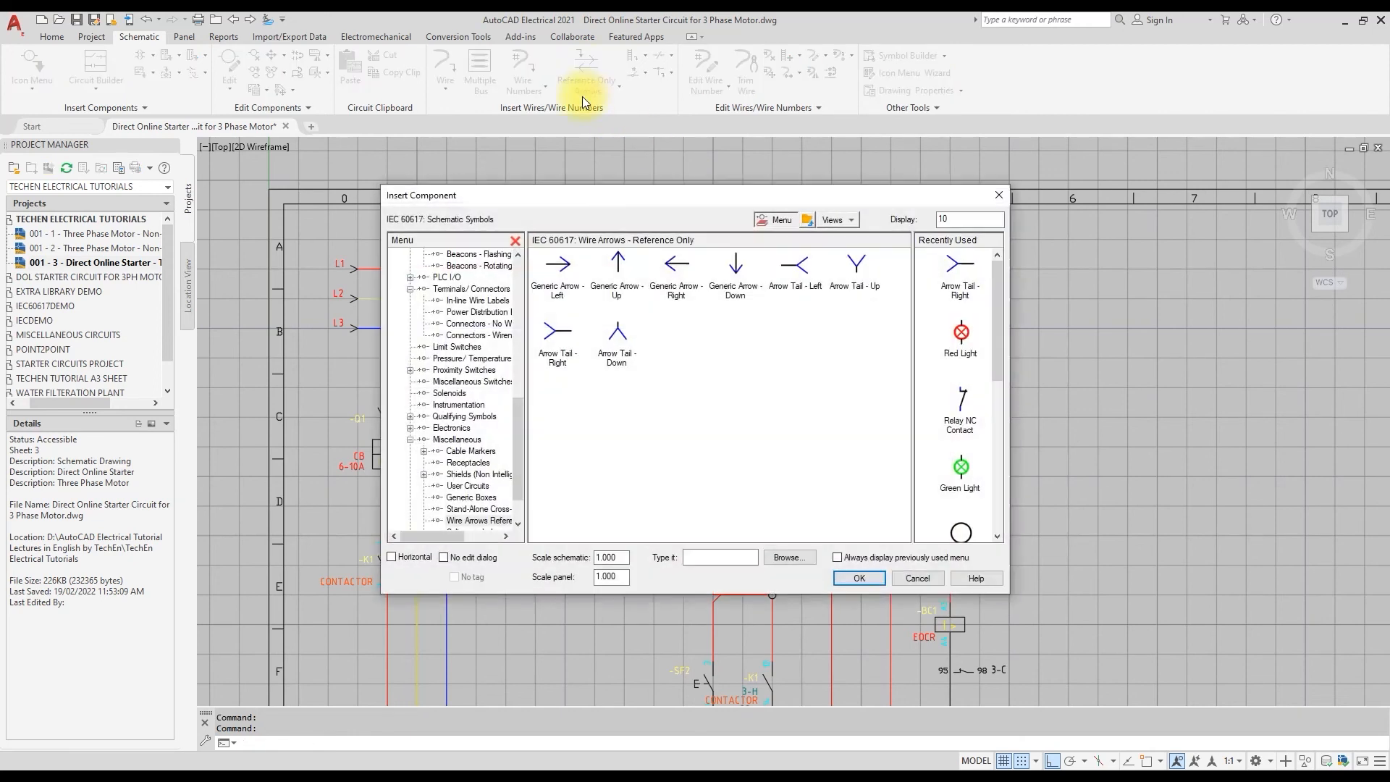
click(998, 195)
click(619, 87)
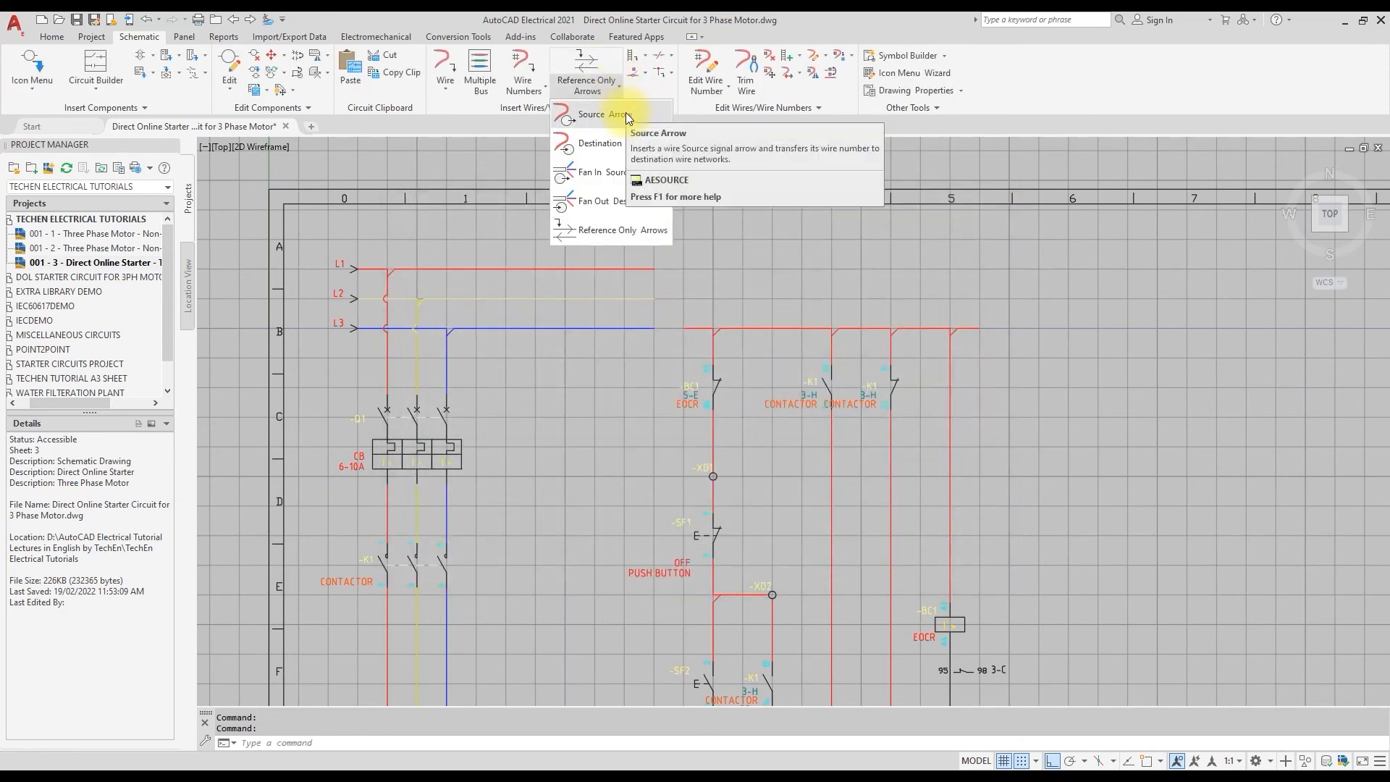
click(521, 85)
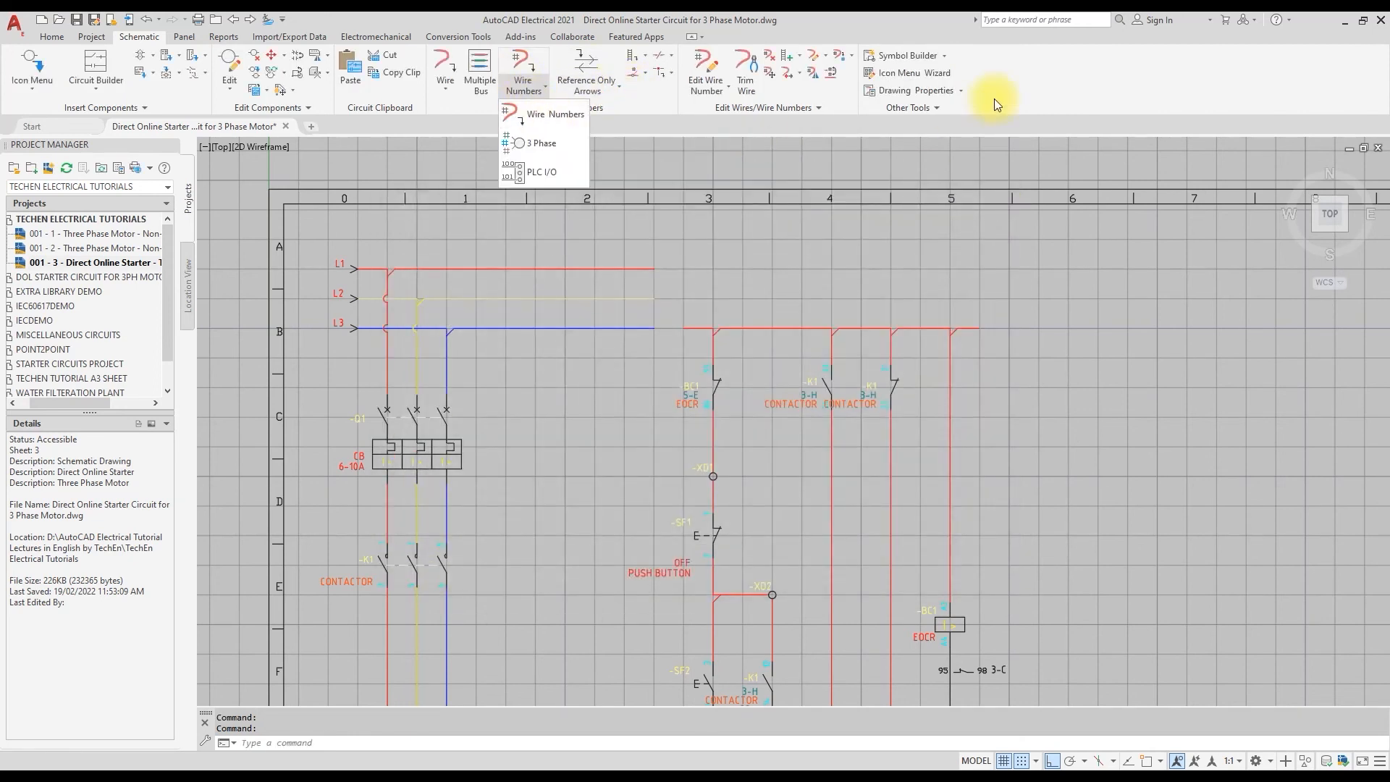
Start a source signal arrow at the open end of the L1 wire and give it the code L1
click(601, 86)
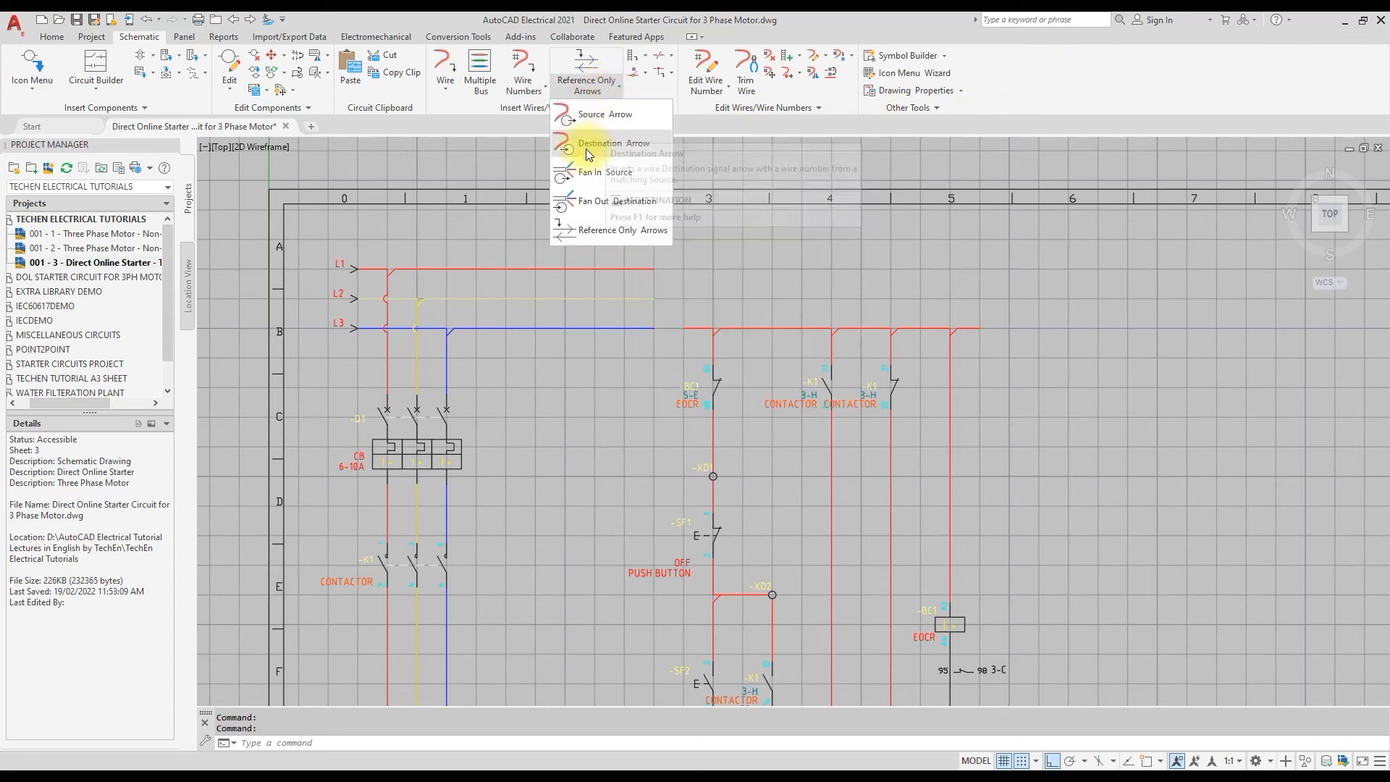
click(583, 115)
click(659, 272)
drag(658, 287, 972, 212)
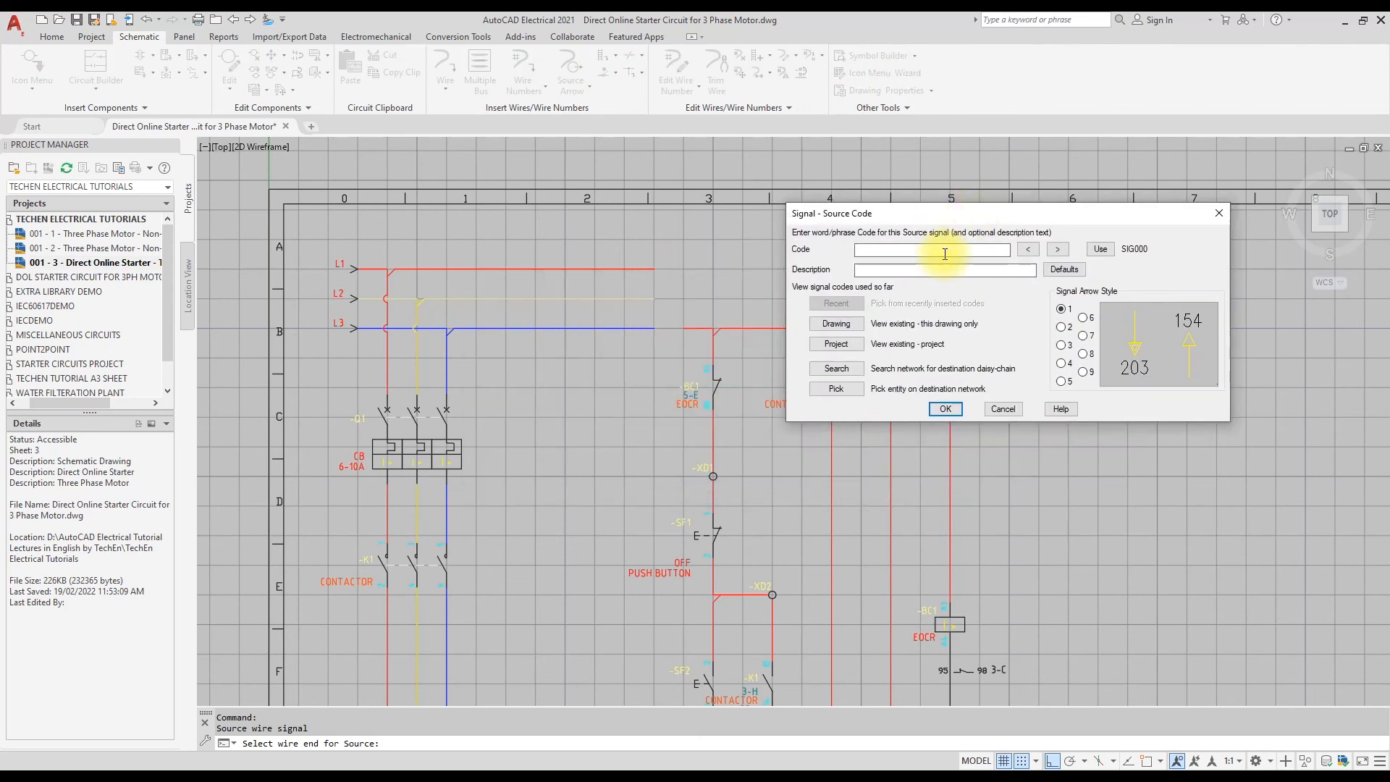
text(L1)
key(BackSpace)
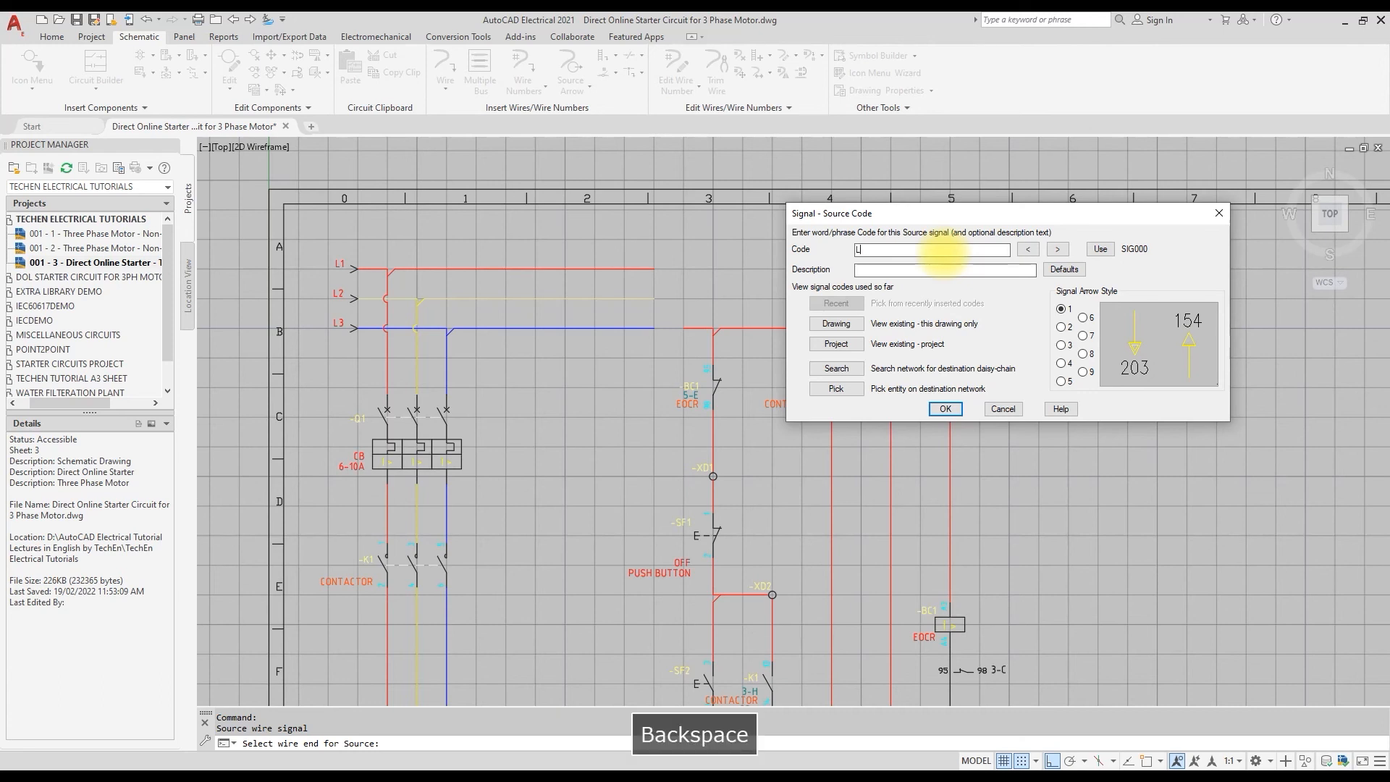
text(1)
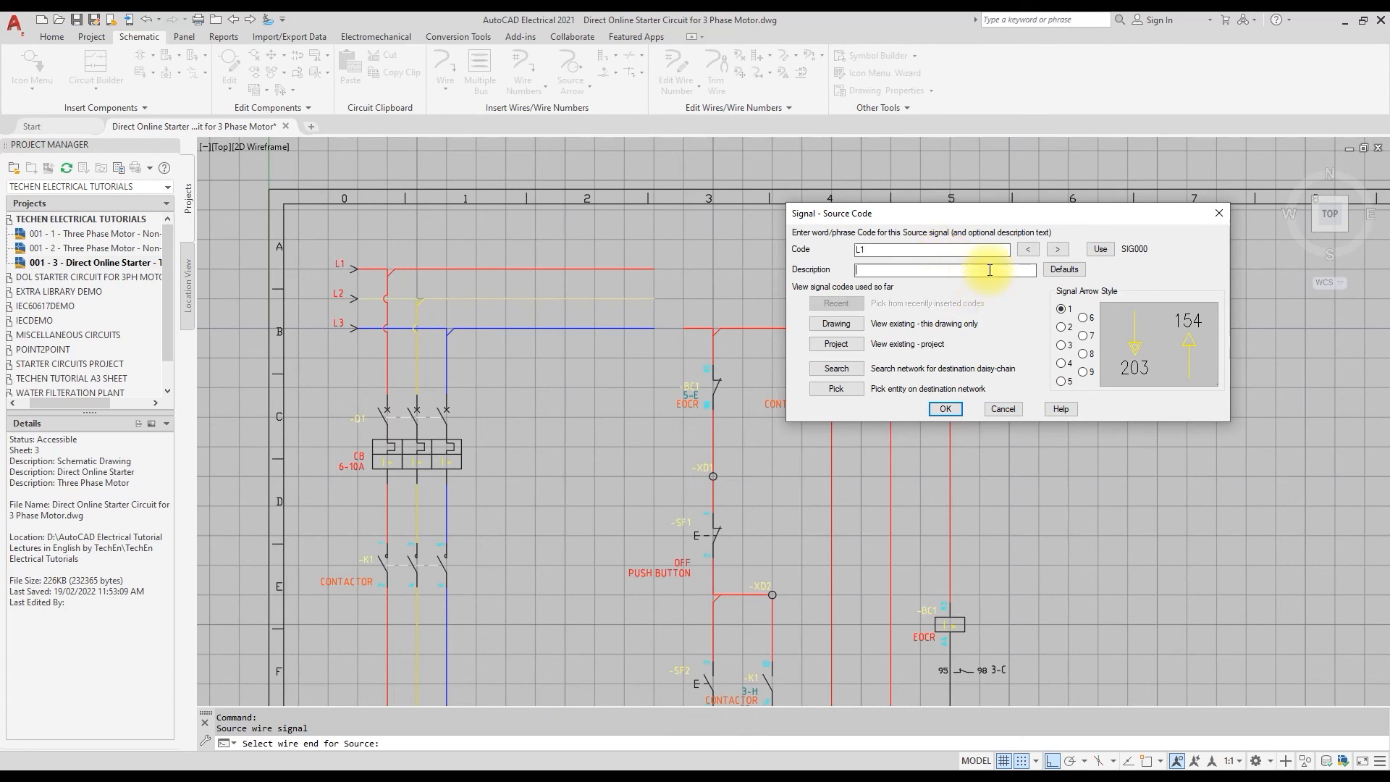
Describe the L1 source signal as 220VAC and place its arrow
click(1071, 268)
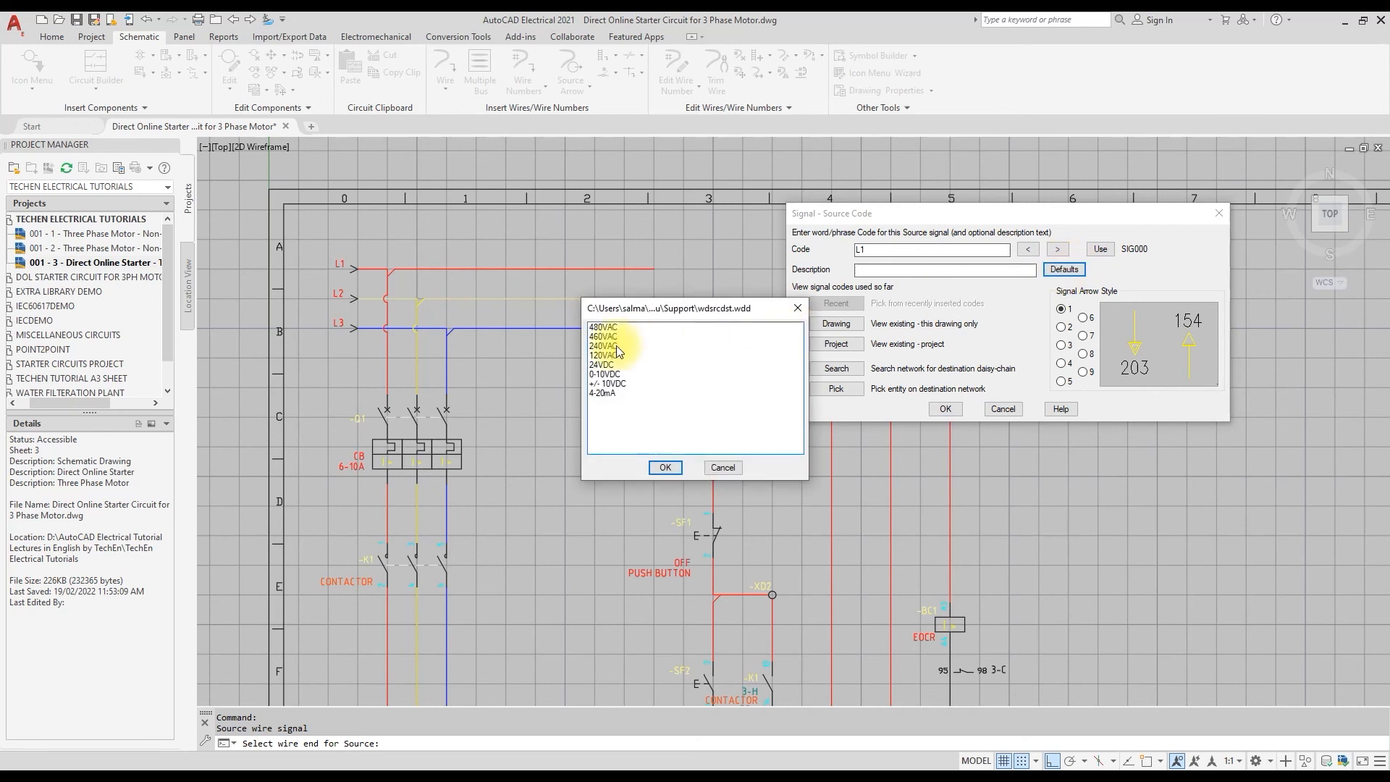
click(723, 468)
click(880, 269)
text(220)
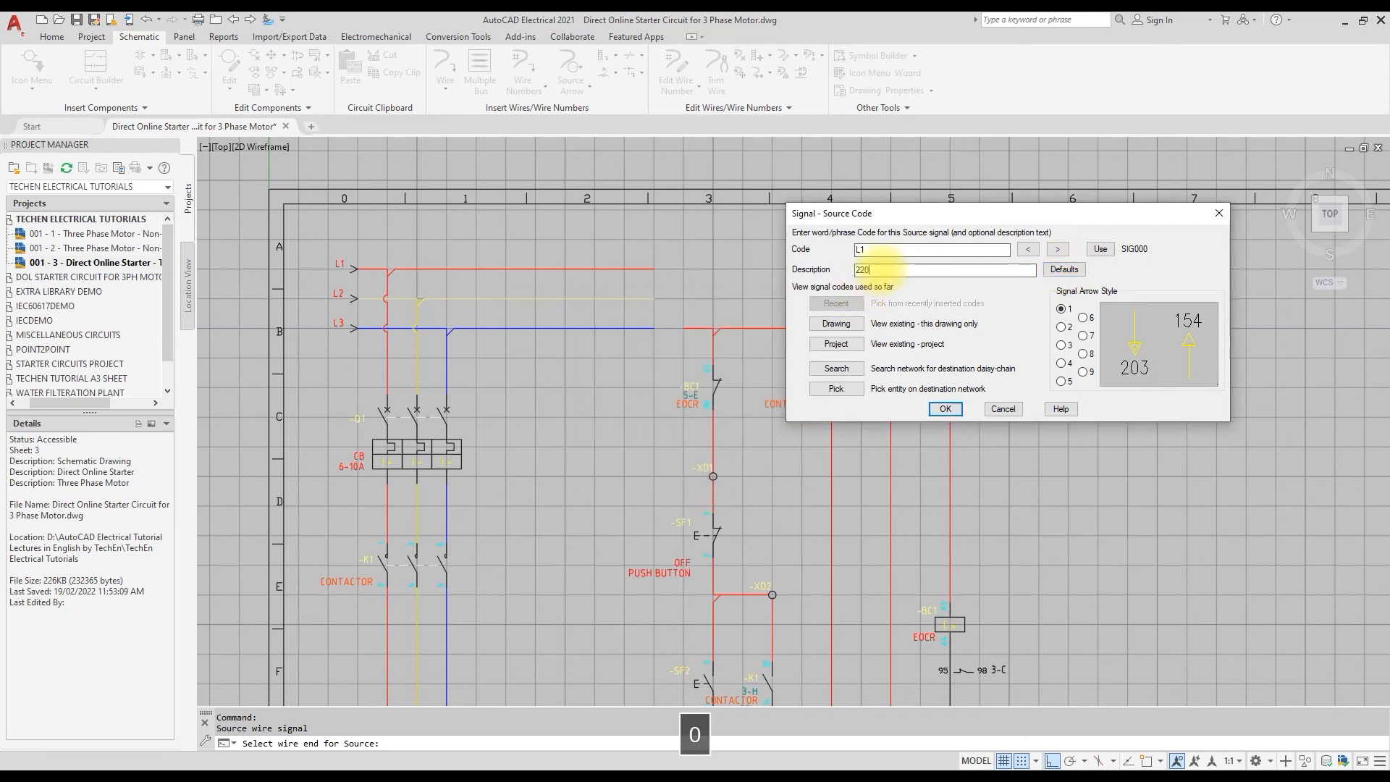
text(VAC)
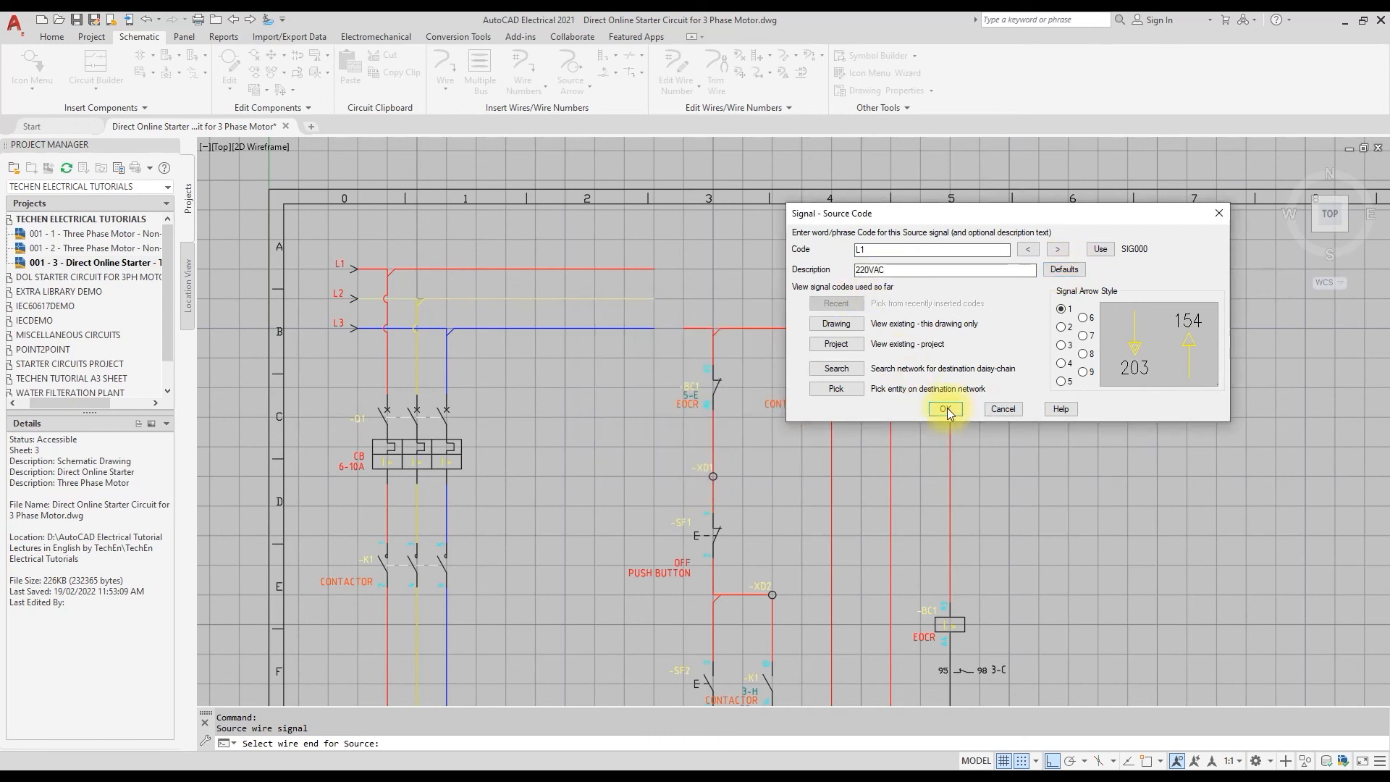
click(945, 409)
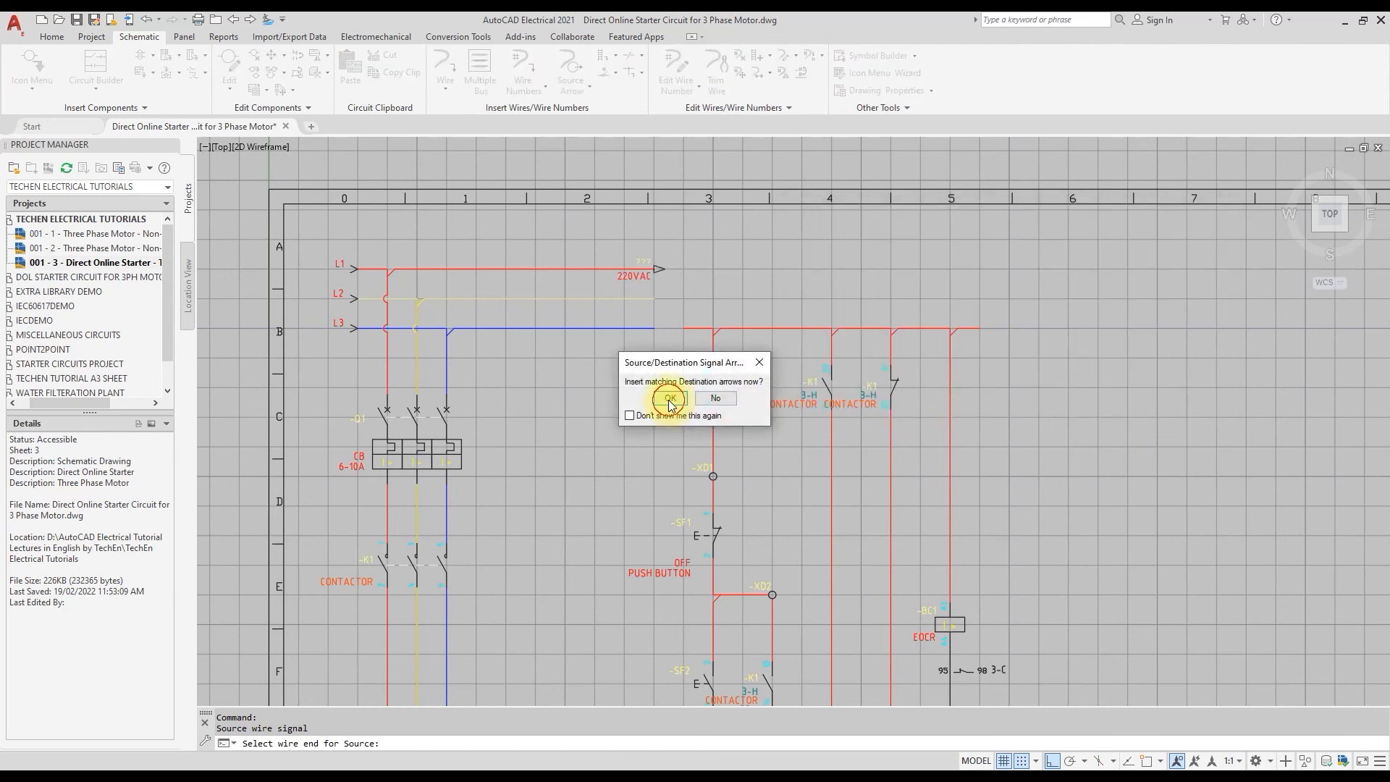
Insert the matching destination arrow at the open end of the control ladder's upper connecting wire
click(670, 400)
click(683, 328)
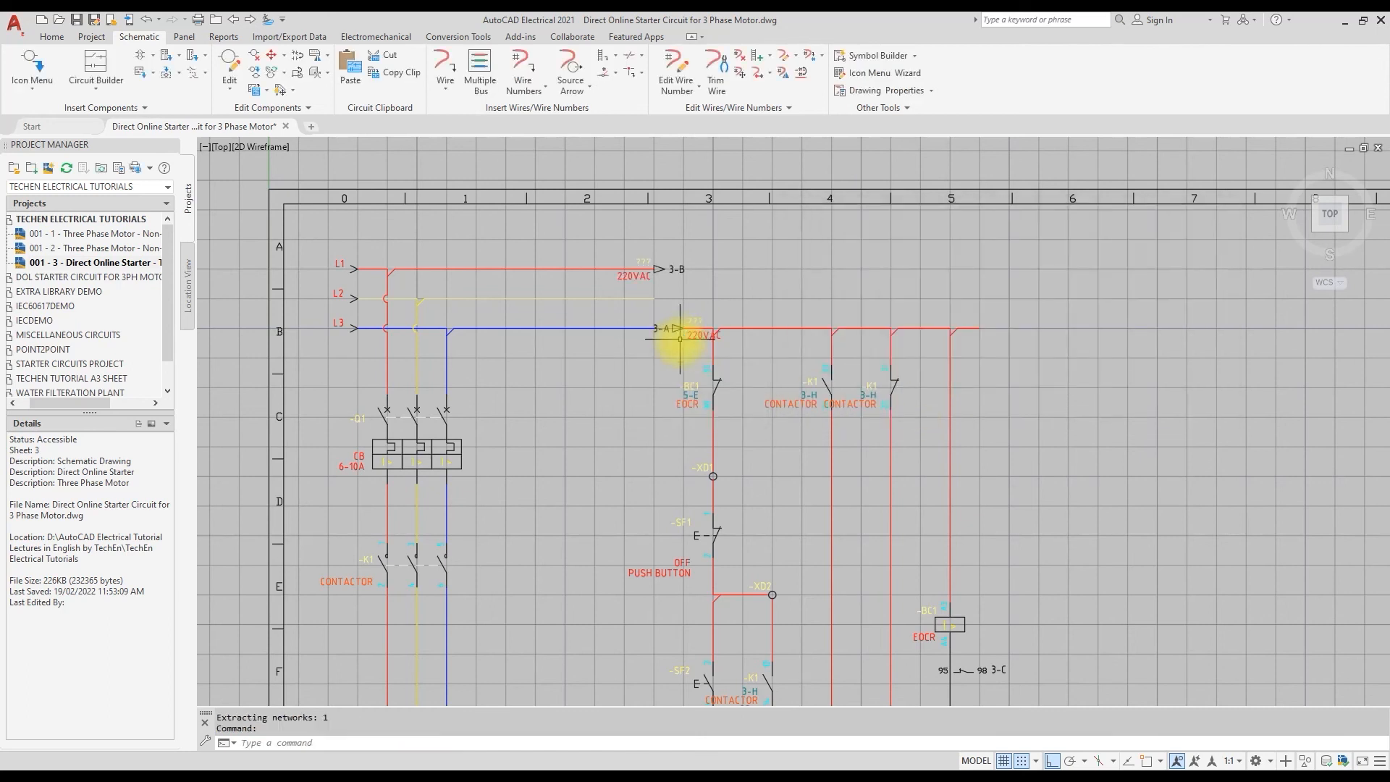
scroll(680, 338, up, 4)
scroll(694, 335, down, 5)
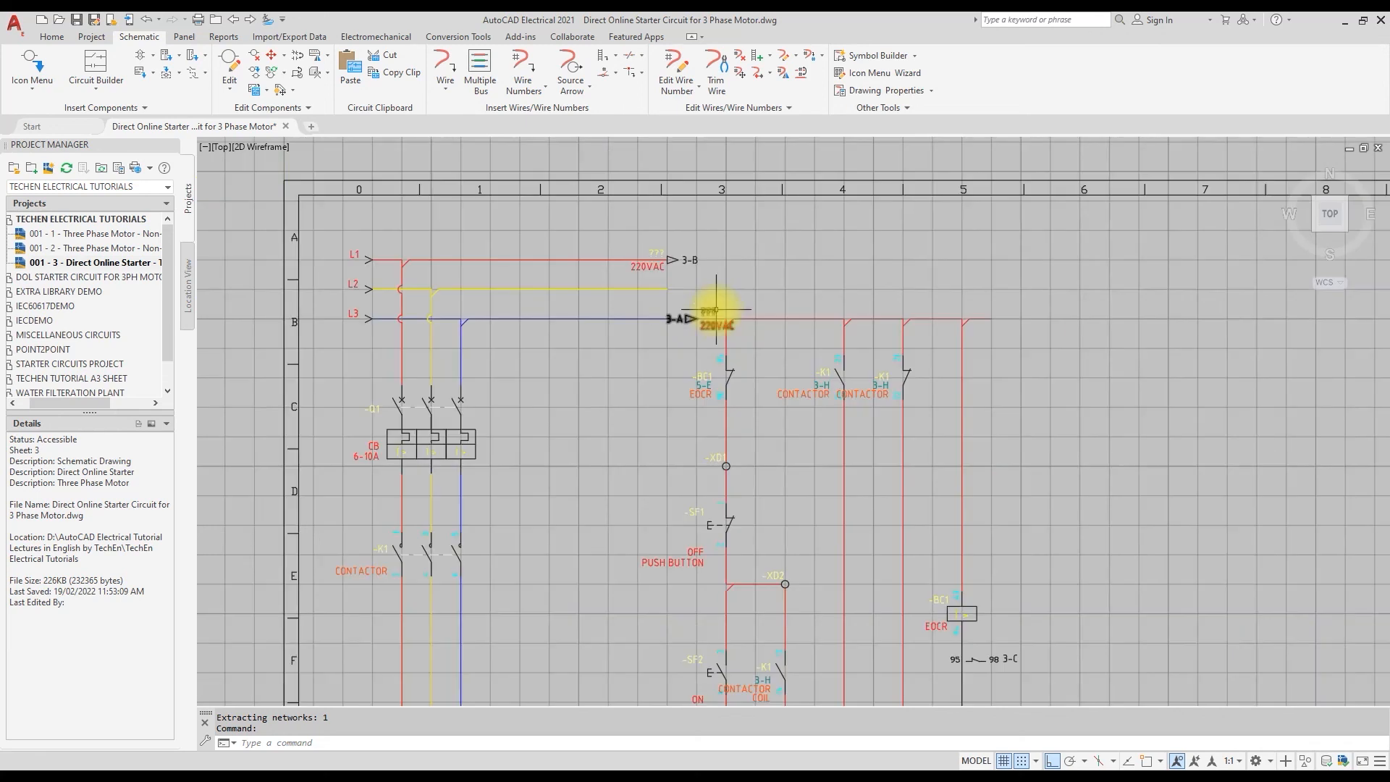
Tag all wires drawing-wide with sequential wire numbers starting at 1, with signals cross-referenced
click(532, 86)
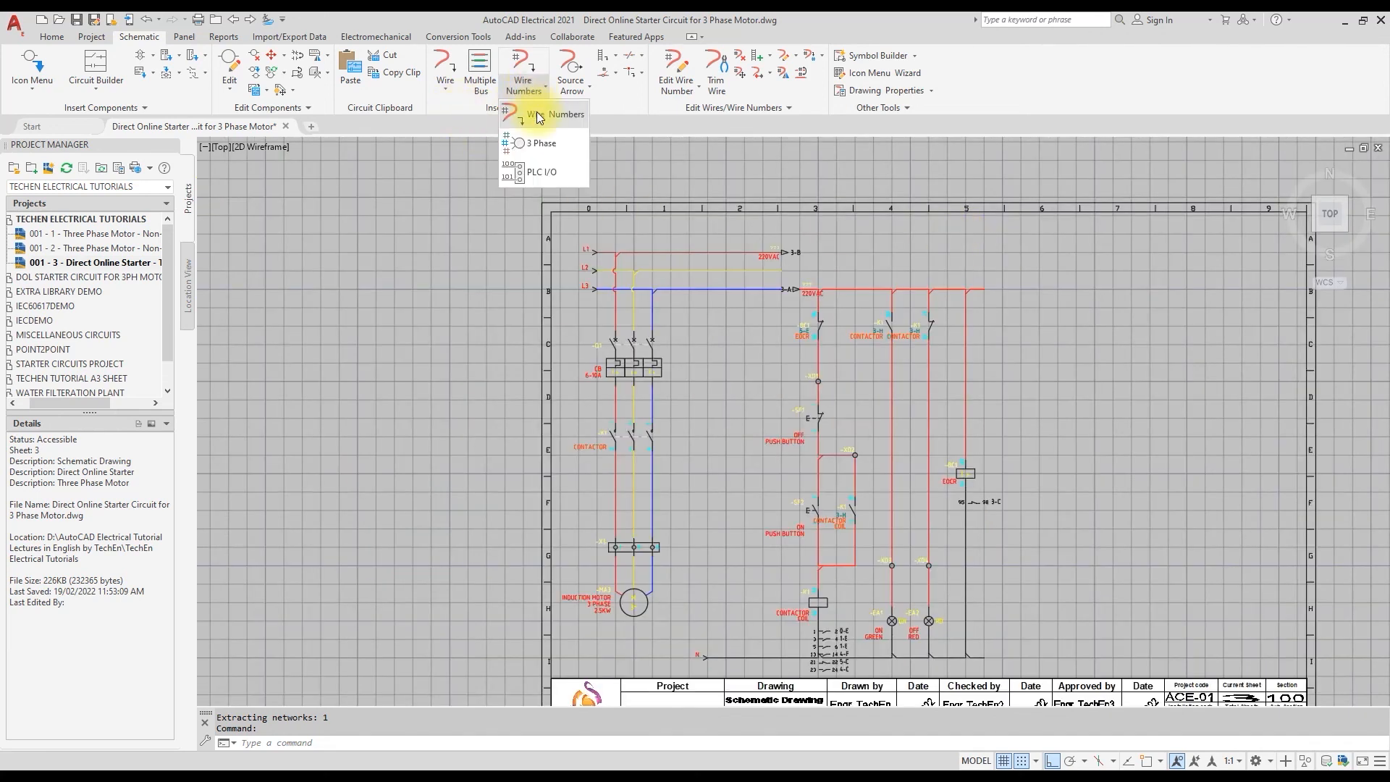
click(536, 111)
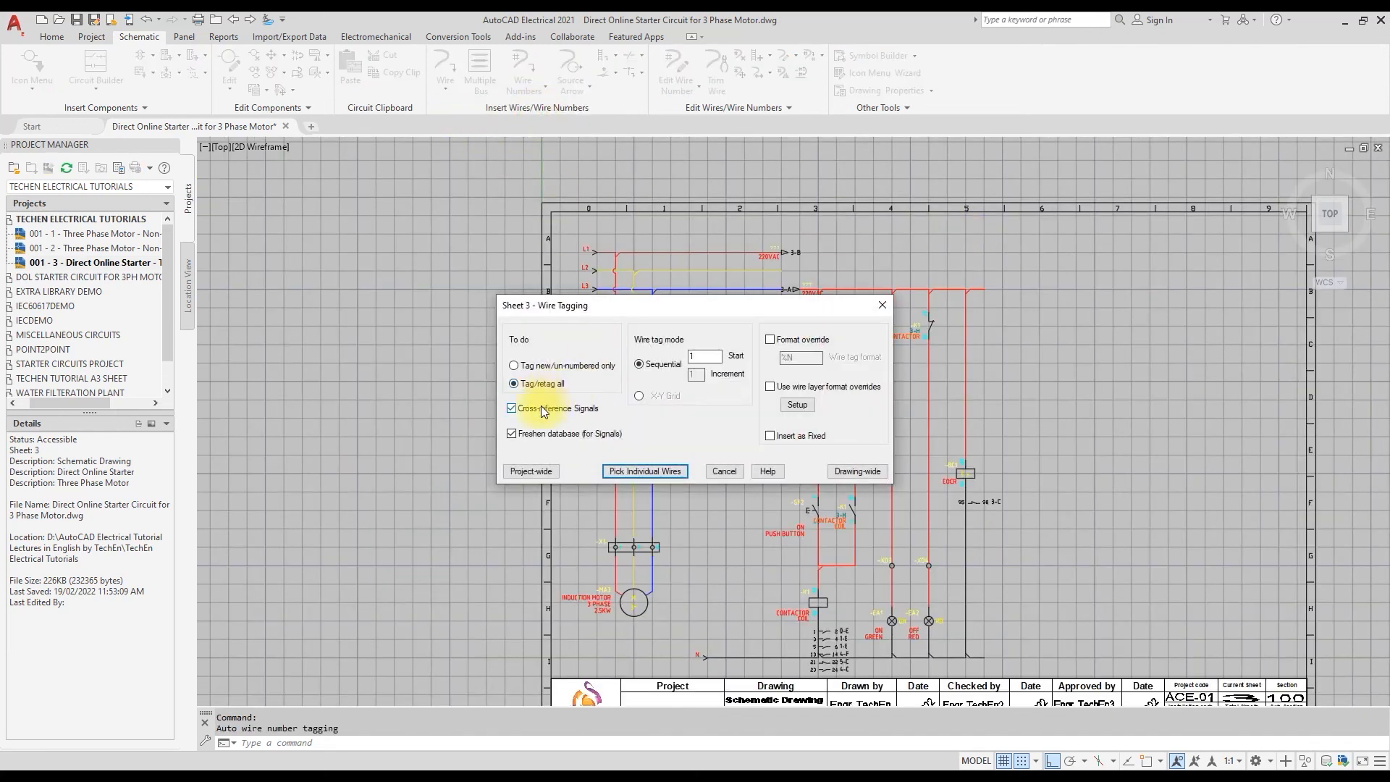
click(861, 471)
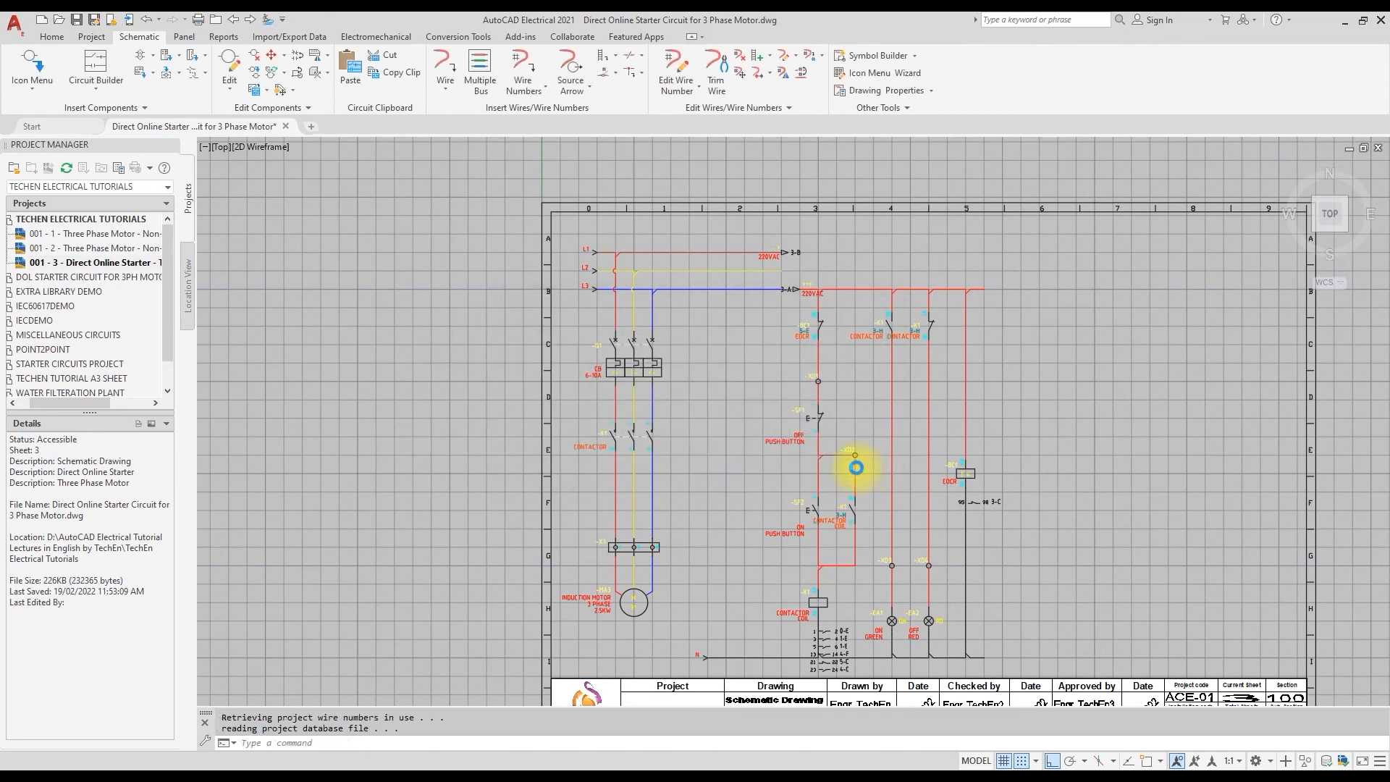
Examine the wire numbers along the supply lines, the motor power circuit, the control rungs and the neutral wire
scroll(853, 462, up, 6)
scroll(909, 471, down, 6)
scroll(567, 254, up, 6)
scroll(567, 254, down, 2)
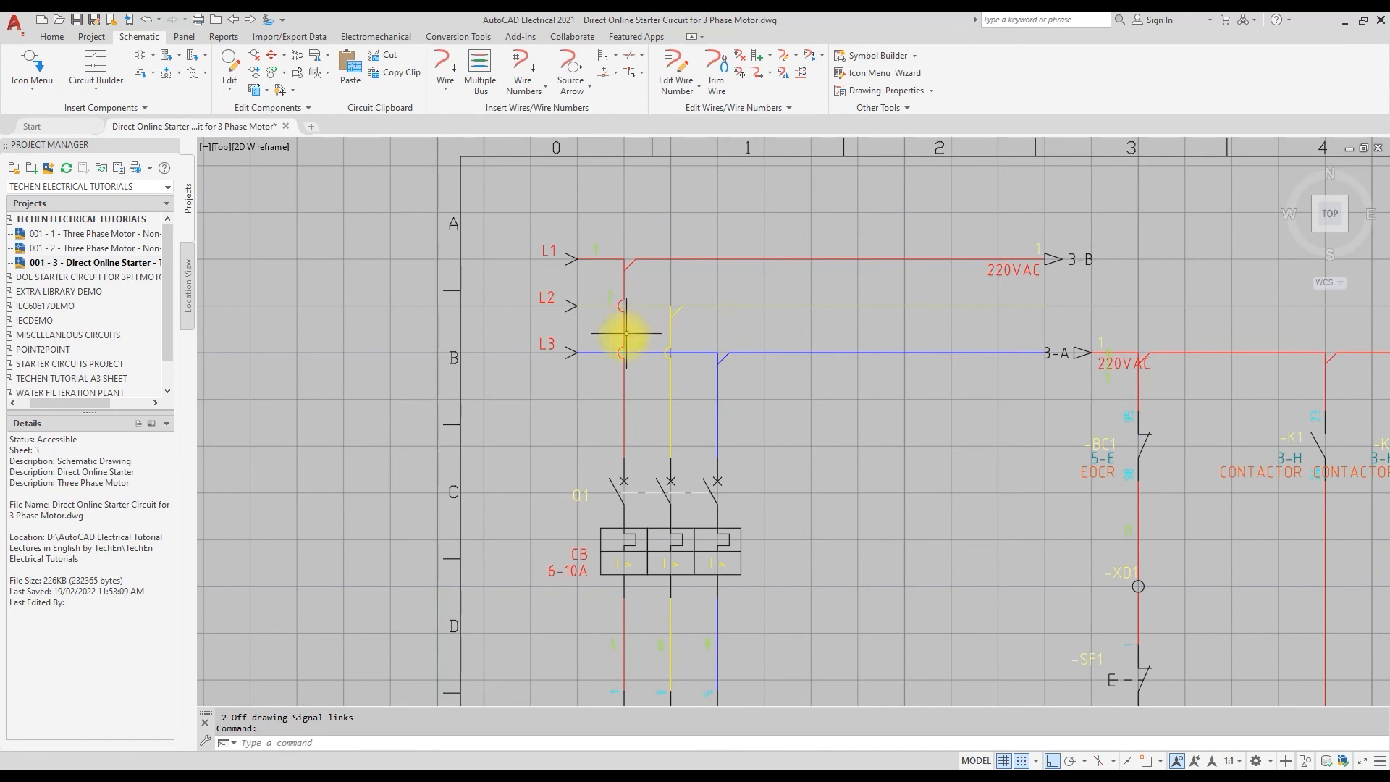
scroll(772, 362, down, 5)
scroll(754, 443, up, 5)
scroll(876, 413, down, 5)
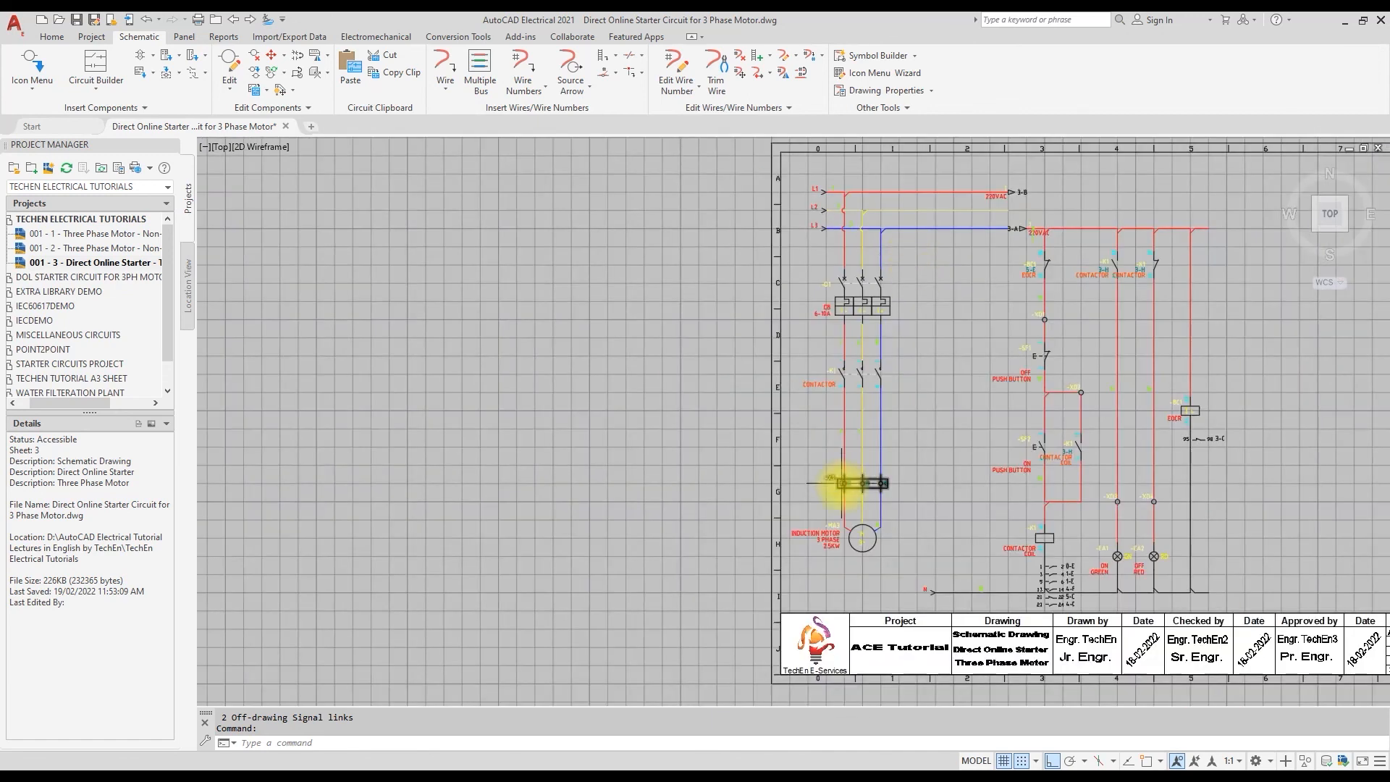
scroll(844, 481, up, 5)
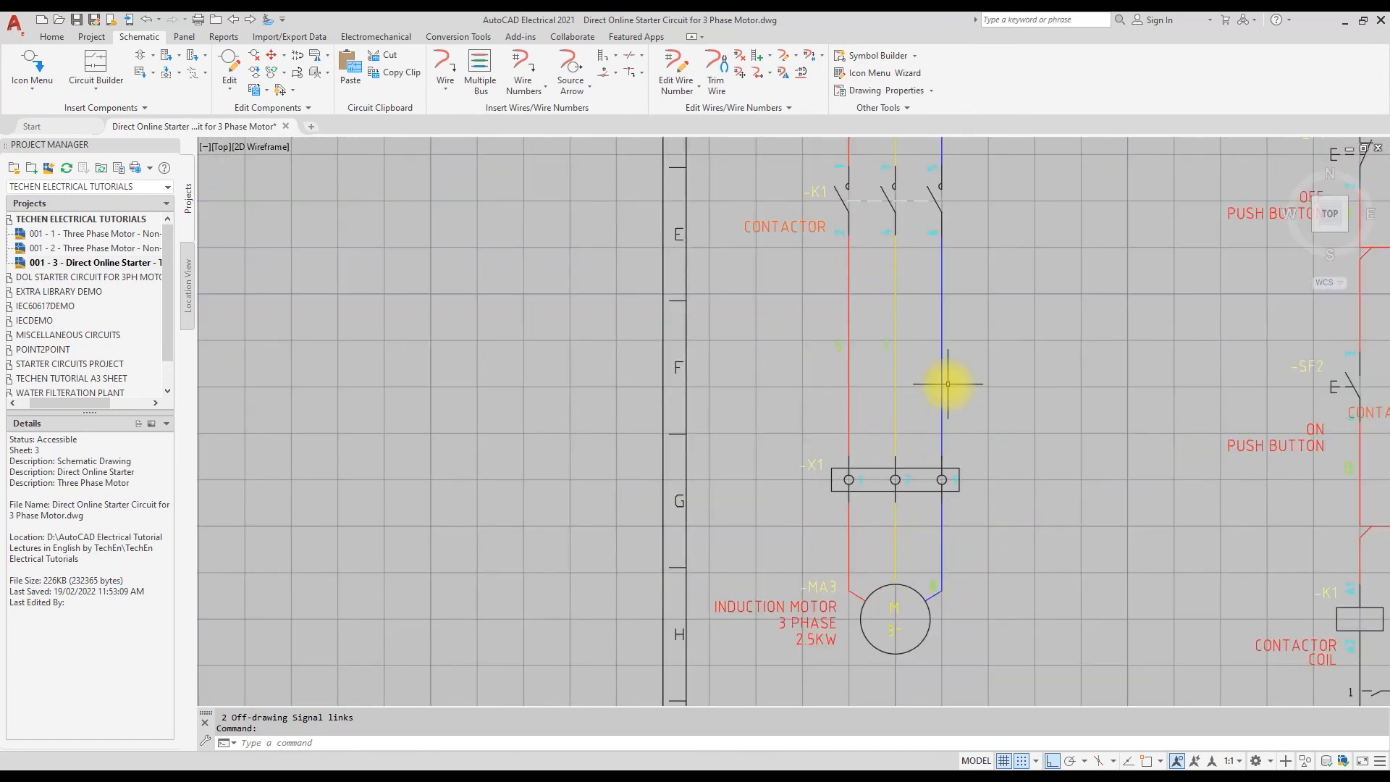
scroll(970, 432, down, 3)
scroll(1019, 350, up, 1)
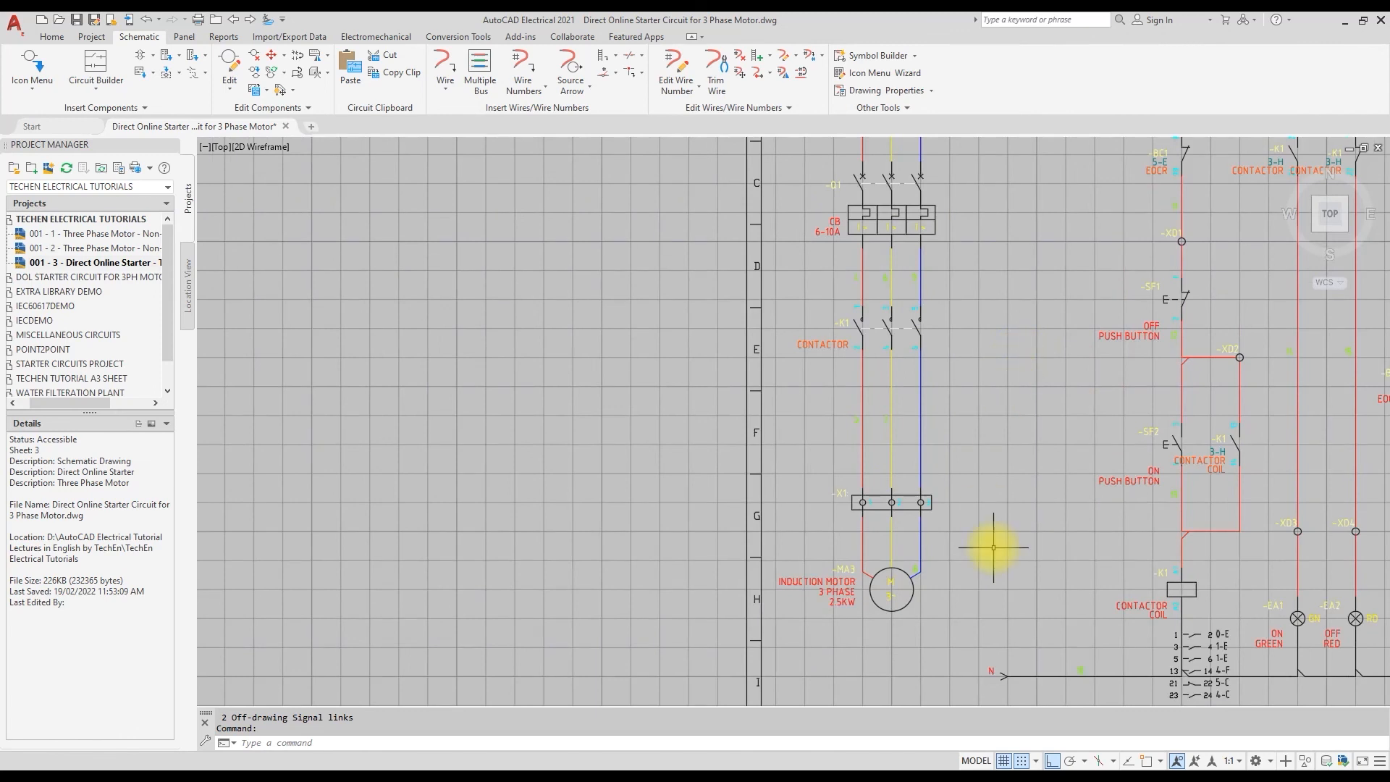
scroll(944, 340, down, 3)
scroll(1096, 248, up, 8)
scroll(905, 176, down, 5)
scroll(1013, 246, up, 2)
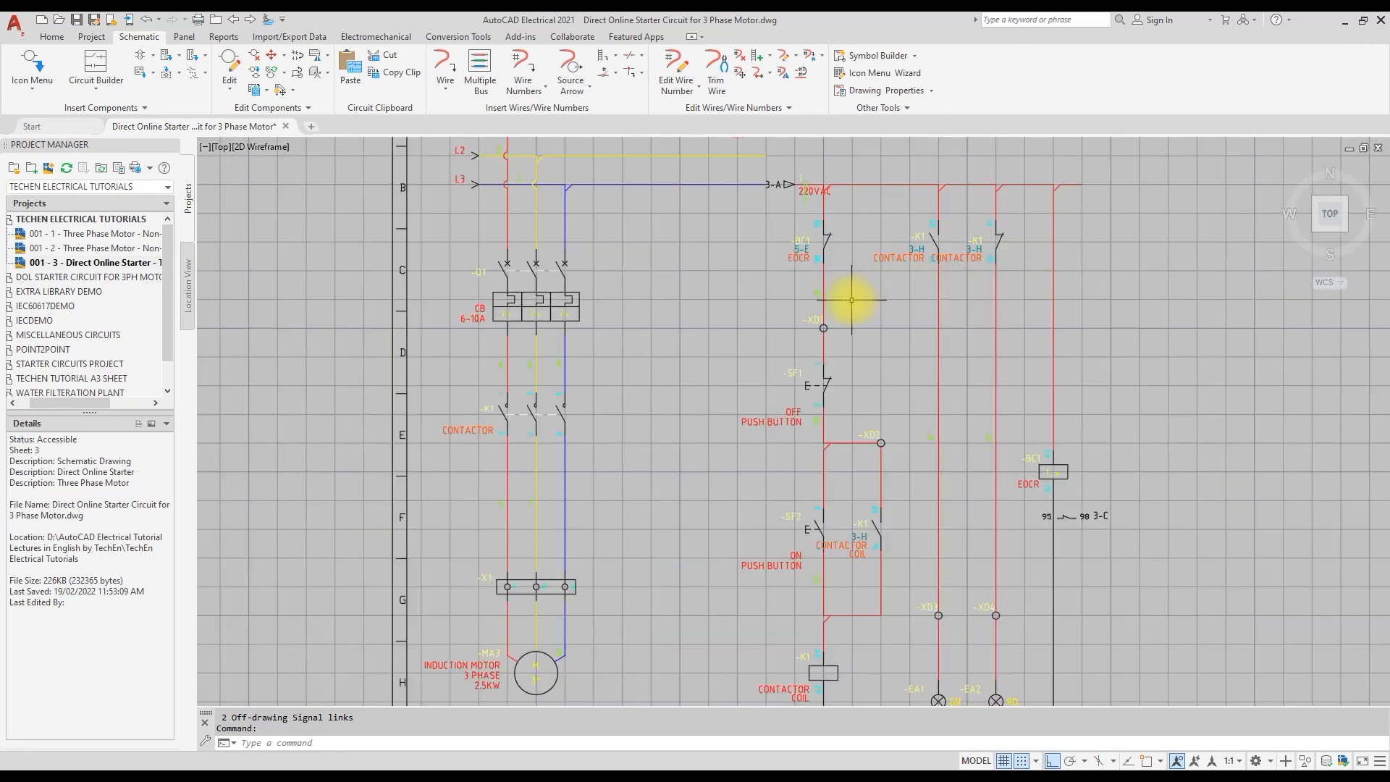
scroll(843, 290, up, 2)
scroll(855, 271, down, 4)
scroll(874, 273, up, 2)
scroll(854, 569, up, 1)
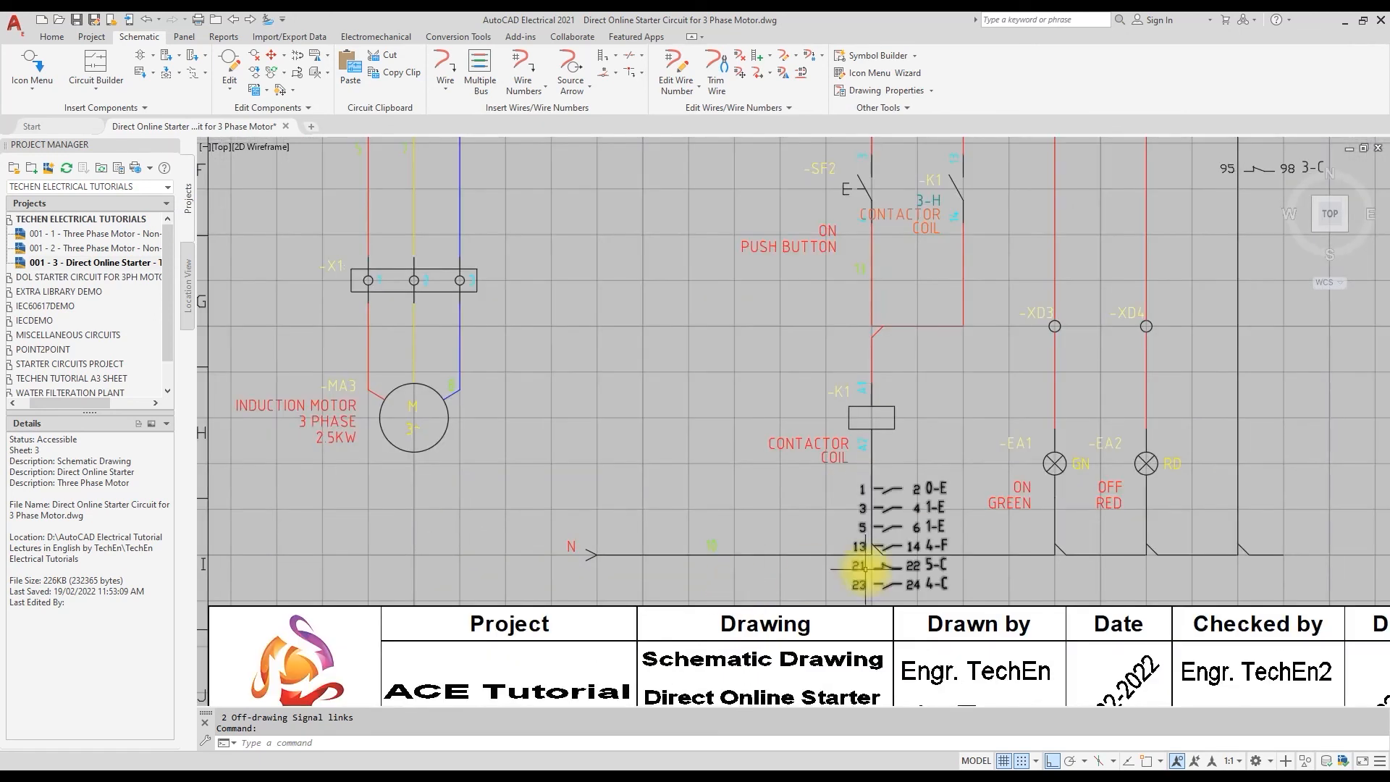
Move the contactor coil's contact cross-reference list horizontally past the EOCR rung to about sheet column 6
scroll(838, 543, down, 3)
scroll(907, 559, up, 4)
click(824, 474)
right_click(824, 474)
click(682, 480)
click(674, 479)
click(747, 452)
scroll(1126, 320, down, 4)
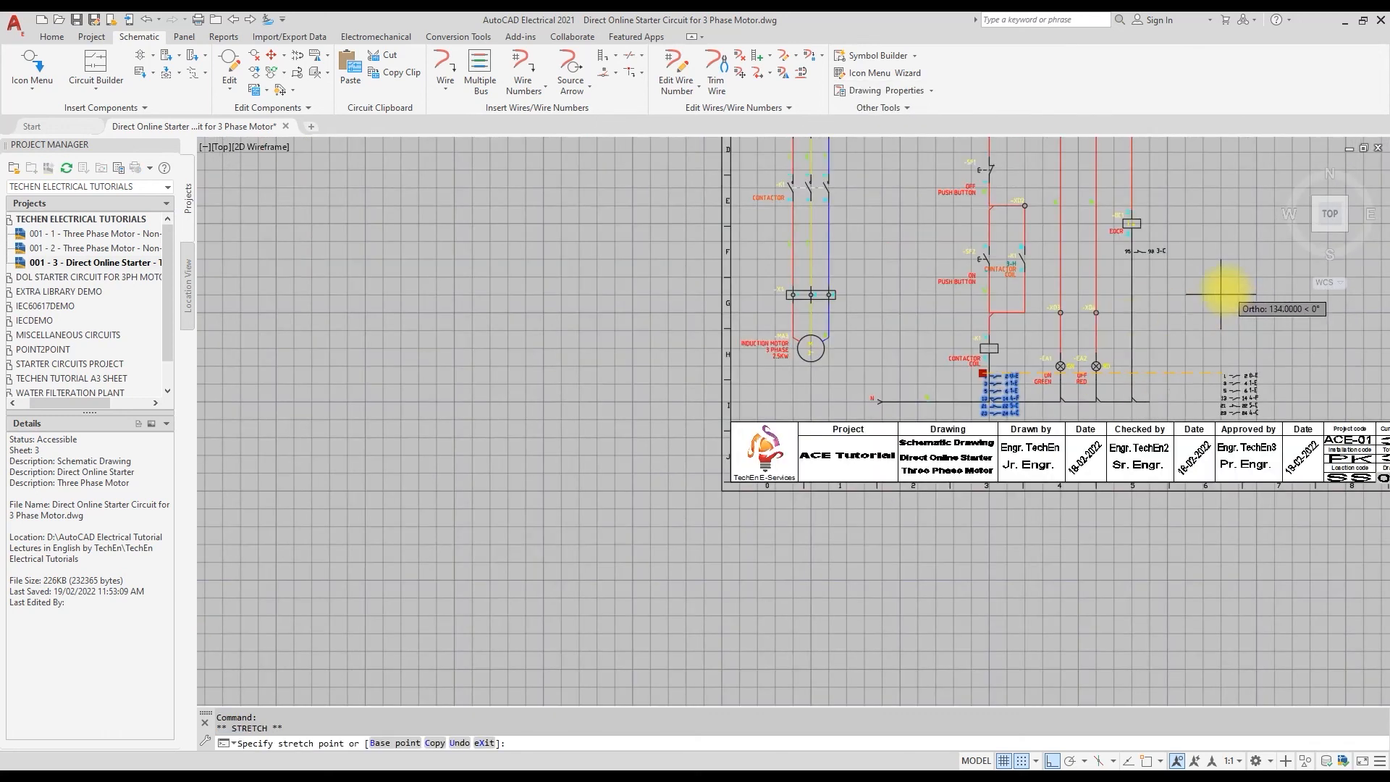
click(1185, 295)
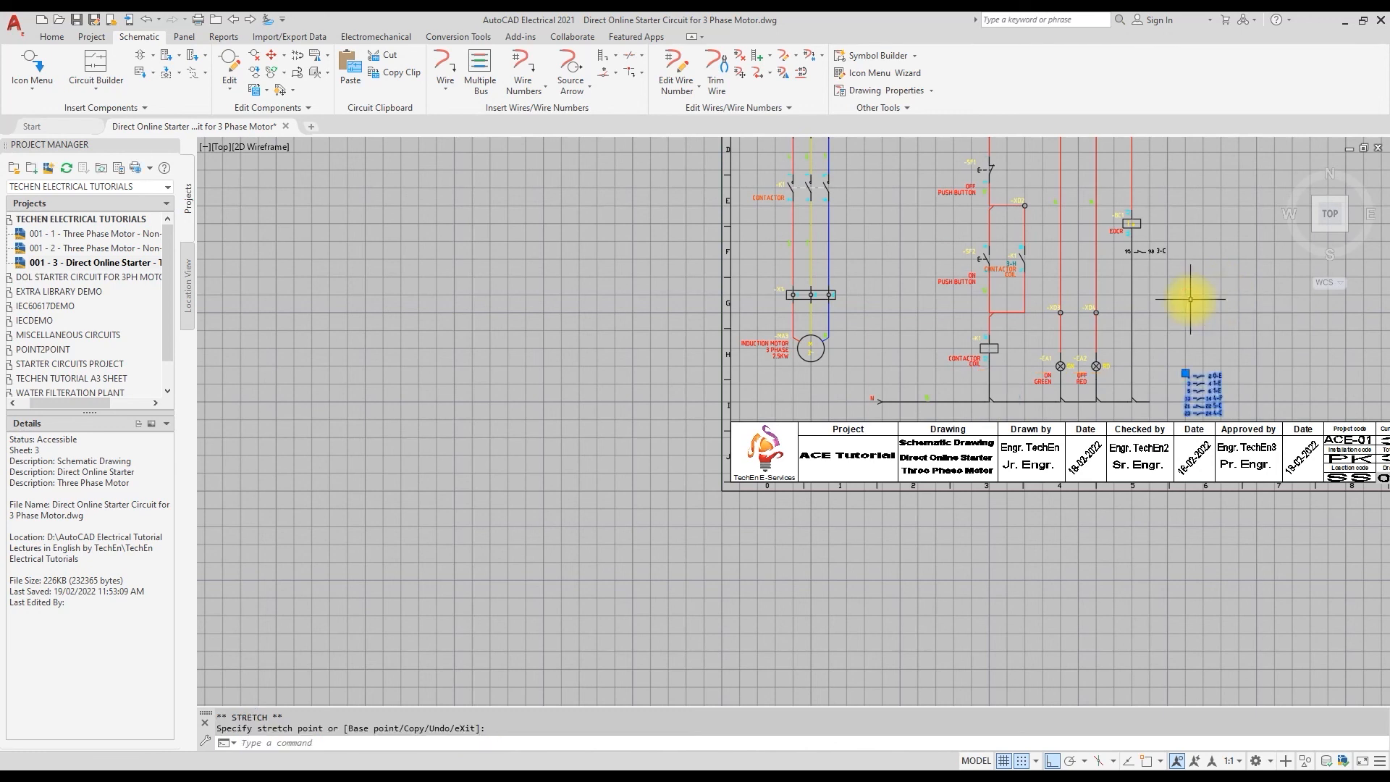
Move the EOCR coil's contact cross-reference away from its rung, in line above the contactor's list near sheet column 6
click(1182, 255)
key(Escape)
scroll(1251, 434, up, 2)
scroll(1250, 434, up, 2)
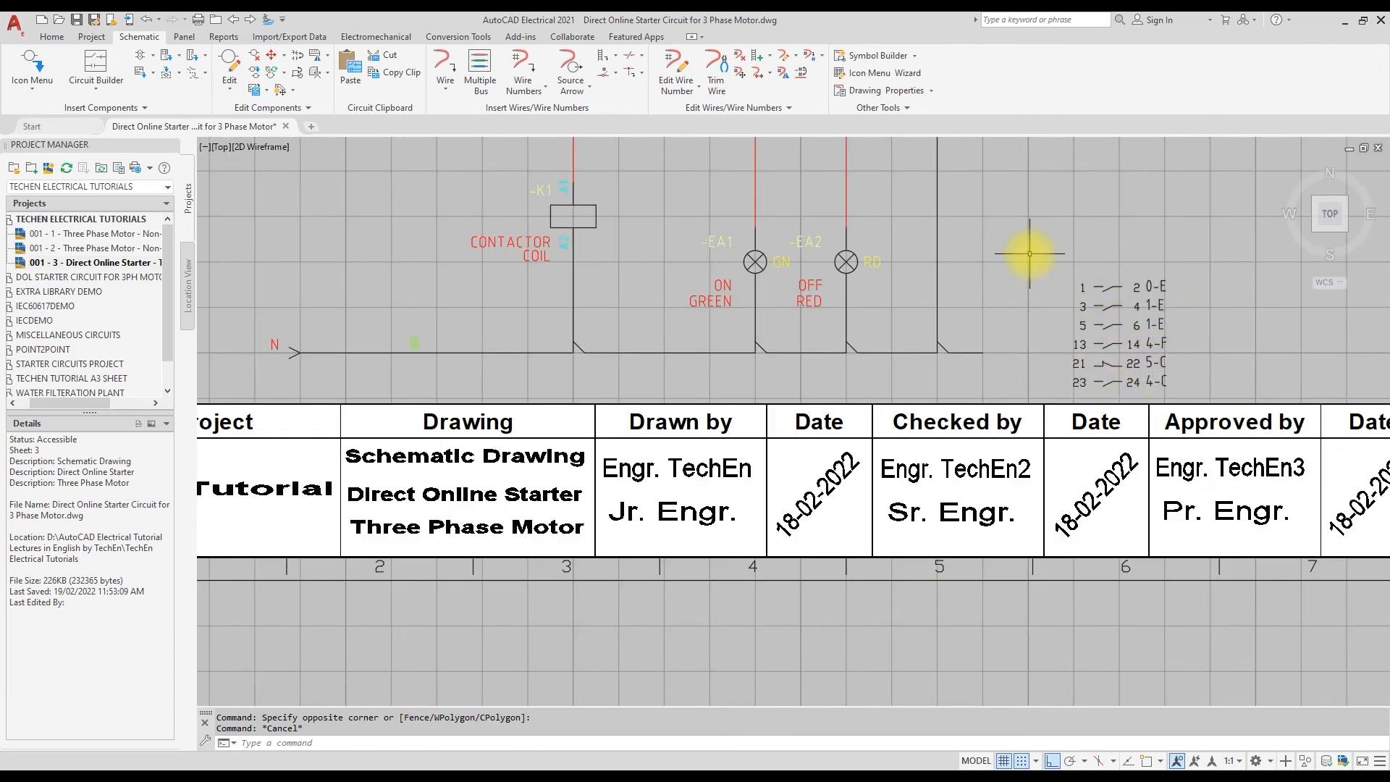
scroll(556, 373, down, 2)
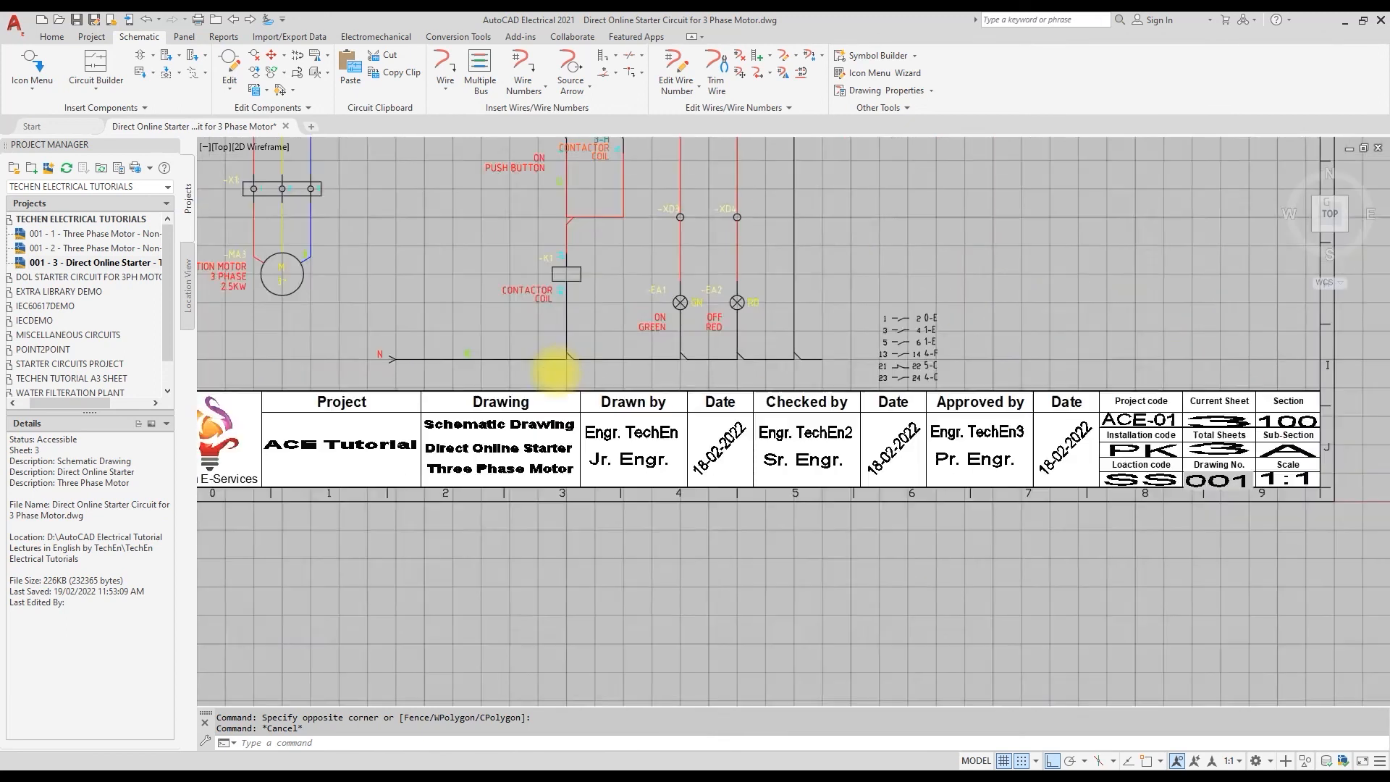
Bring up the reporting tools for the schematic
middle_click(720, 229)
scroll(720, 229, up, 7)
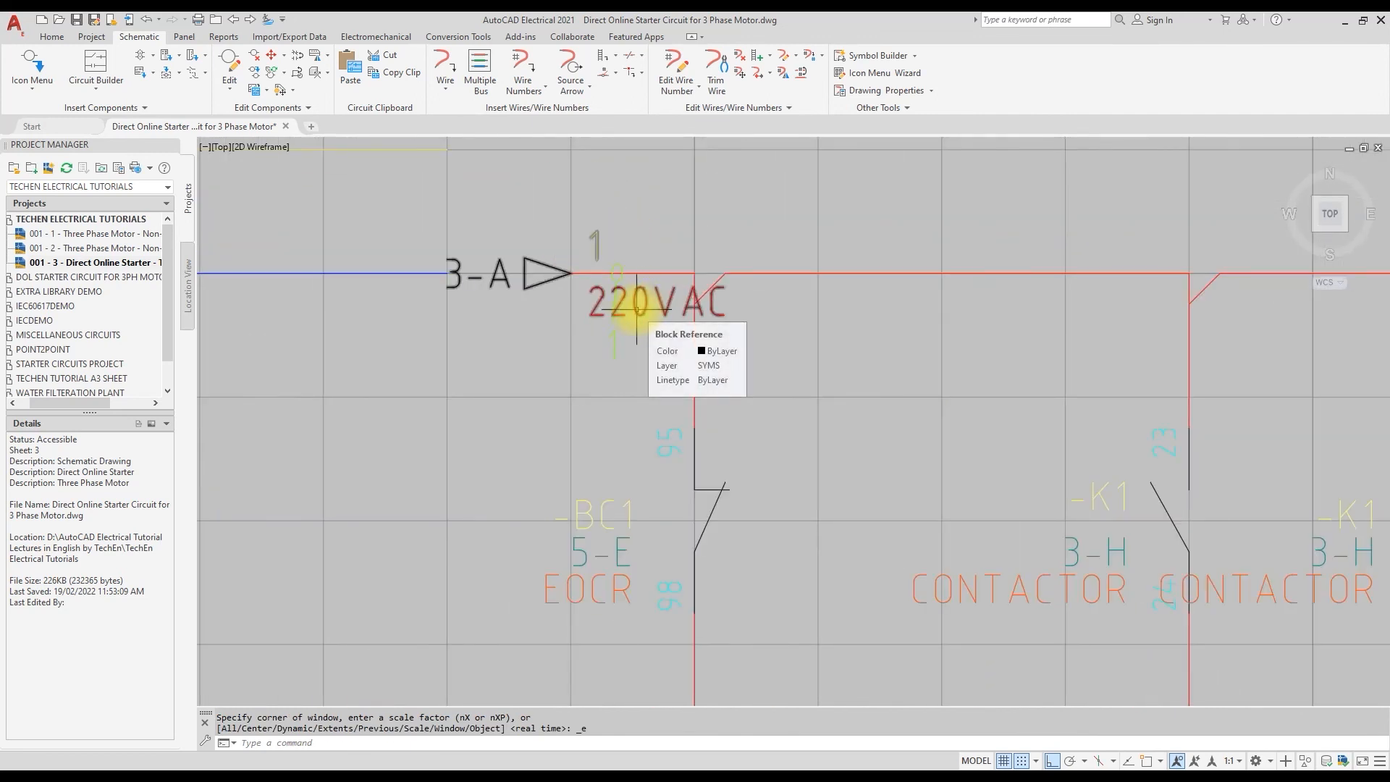
scroll(806, 437, down, 3)
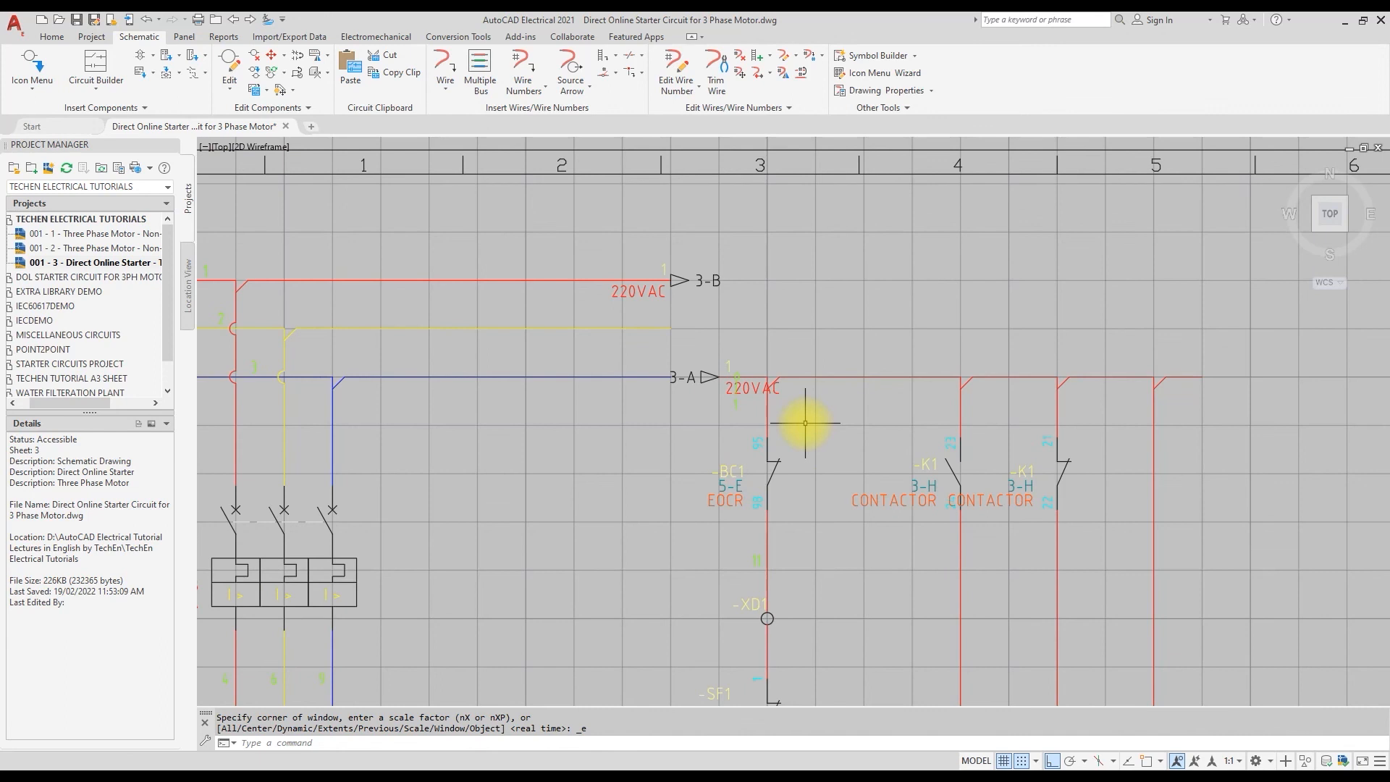
scroll(572, 449, down, 5)
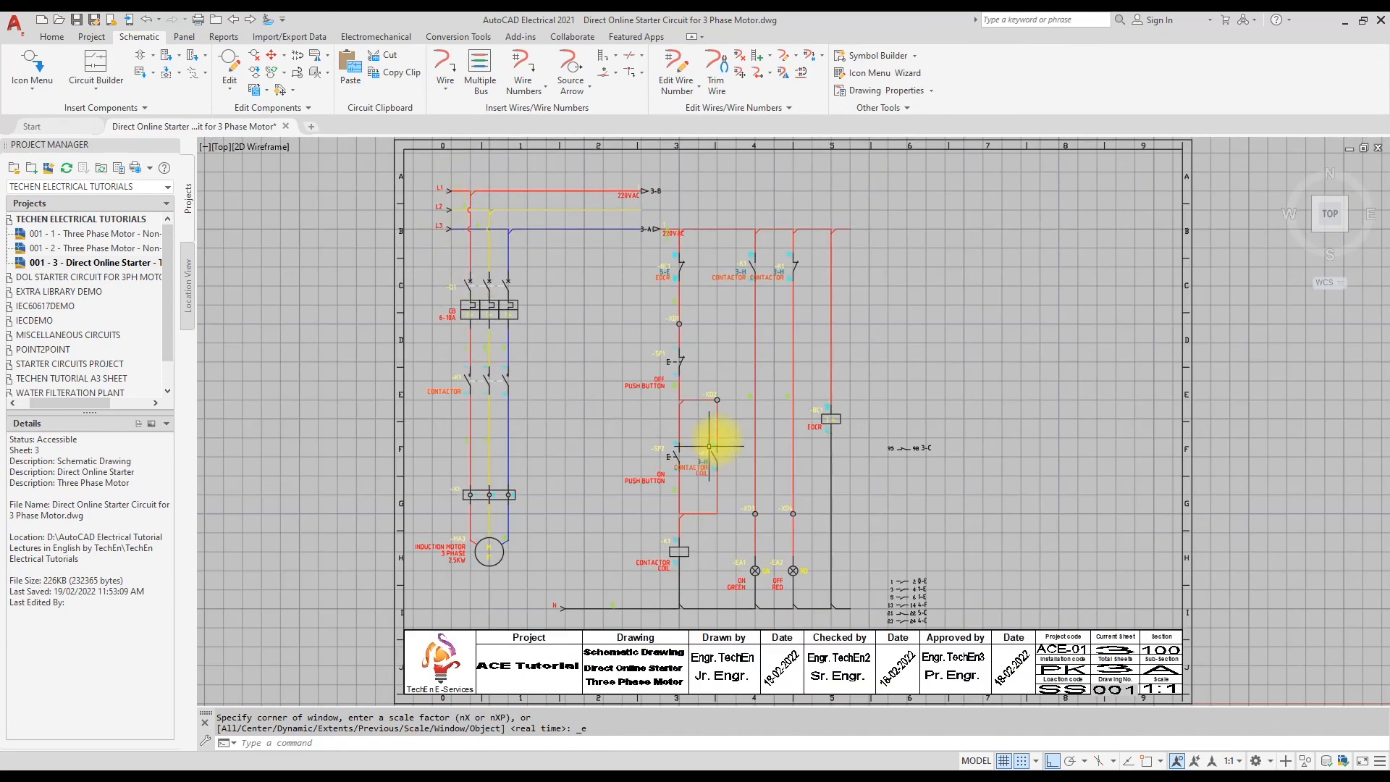
click(222, 37)
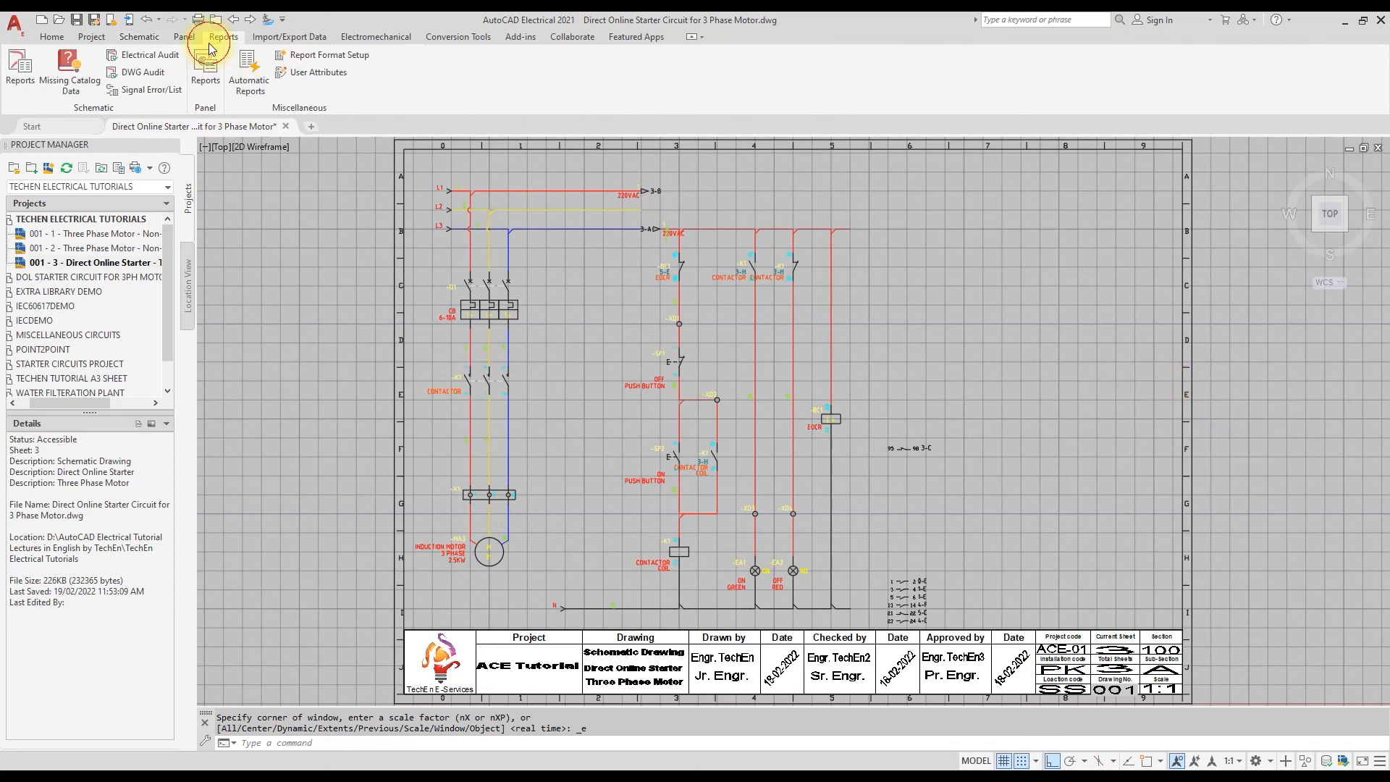